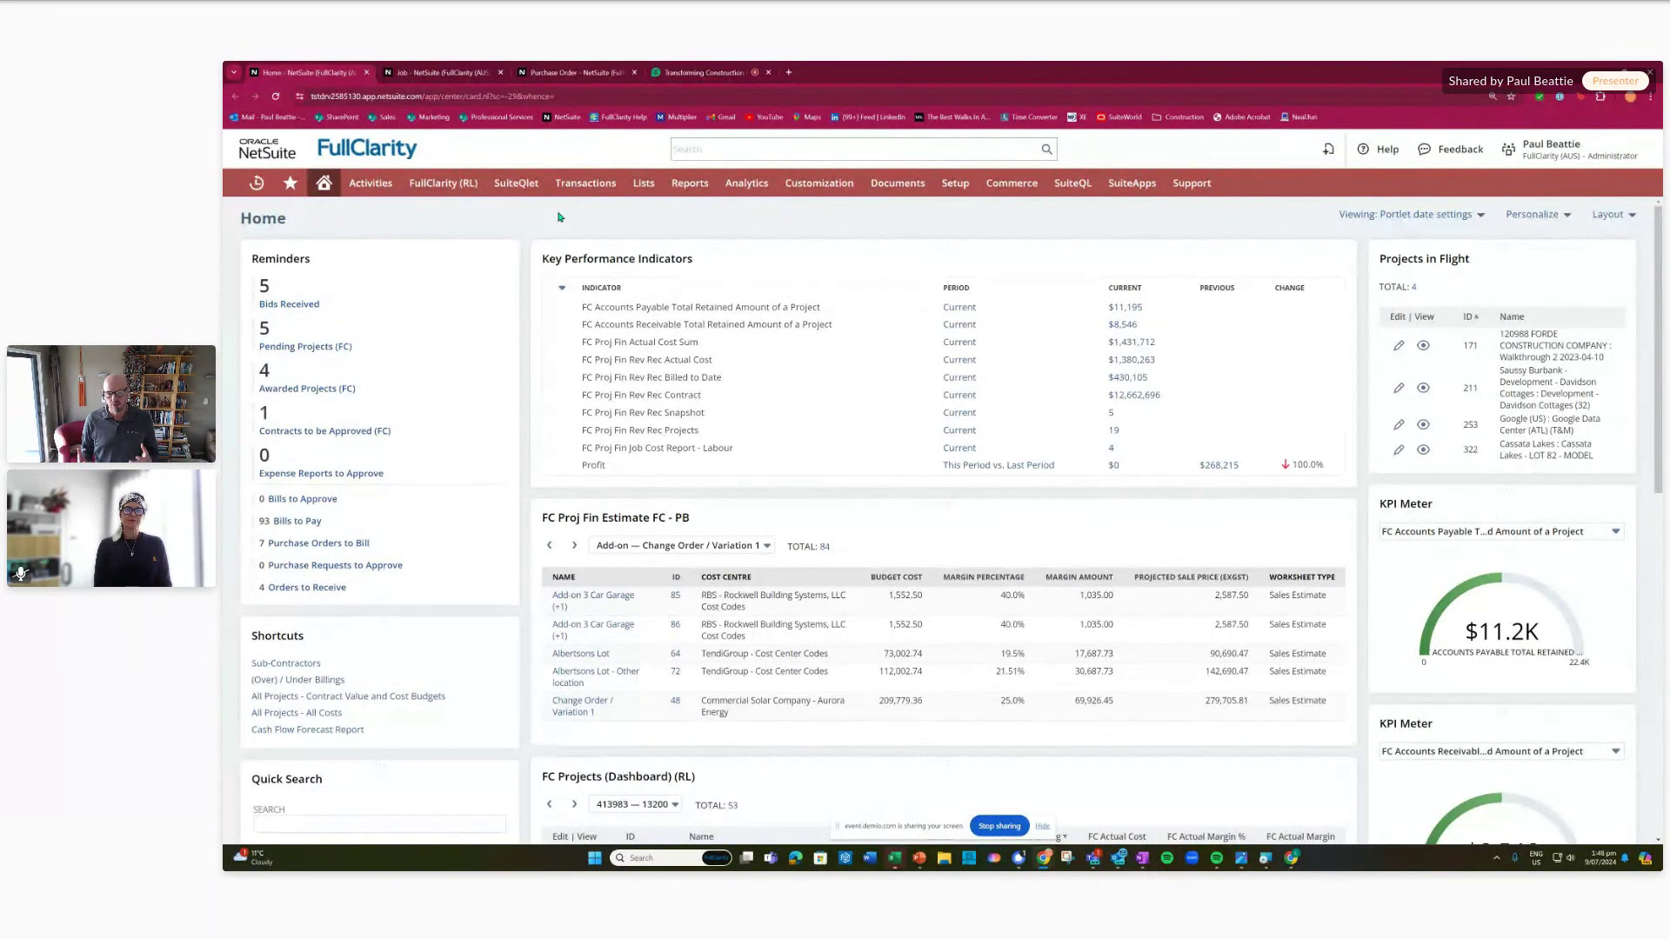
mouse_move(474, 193)
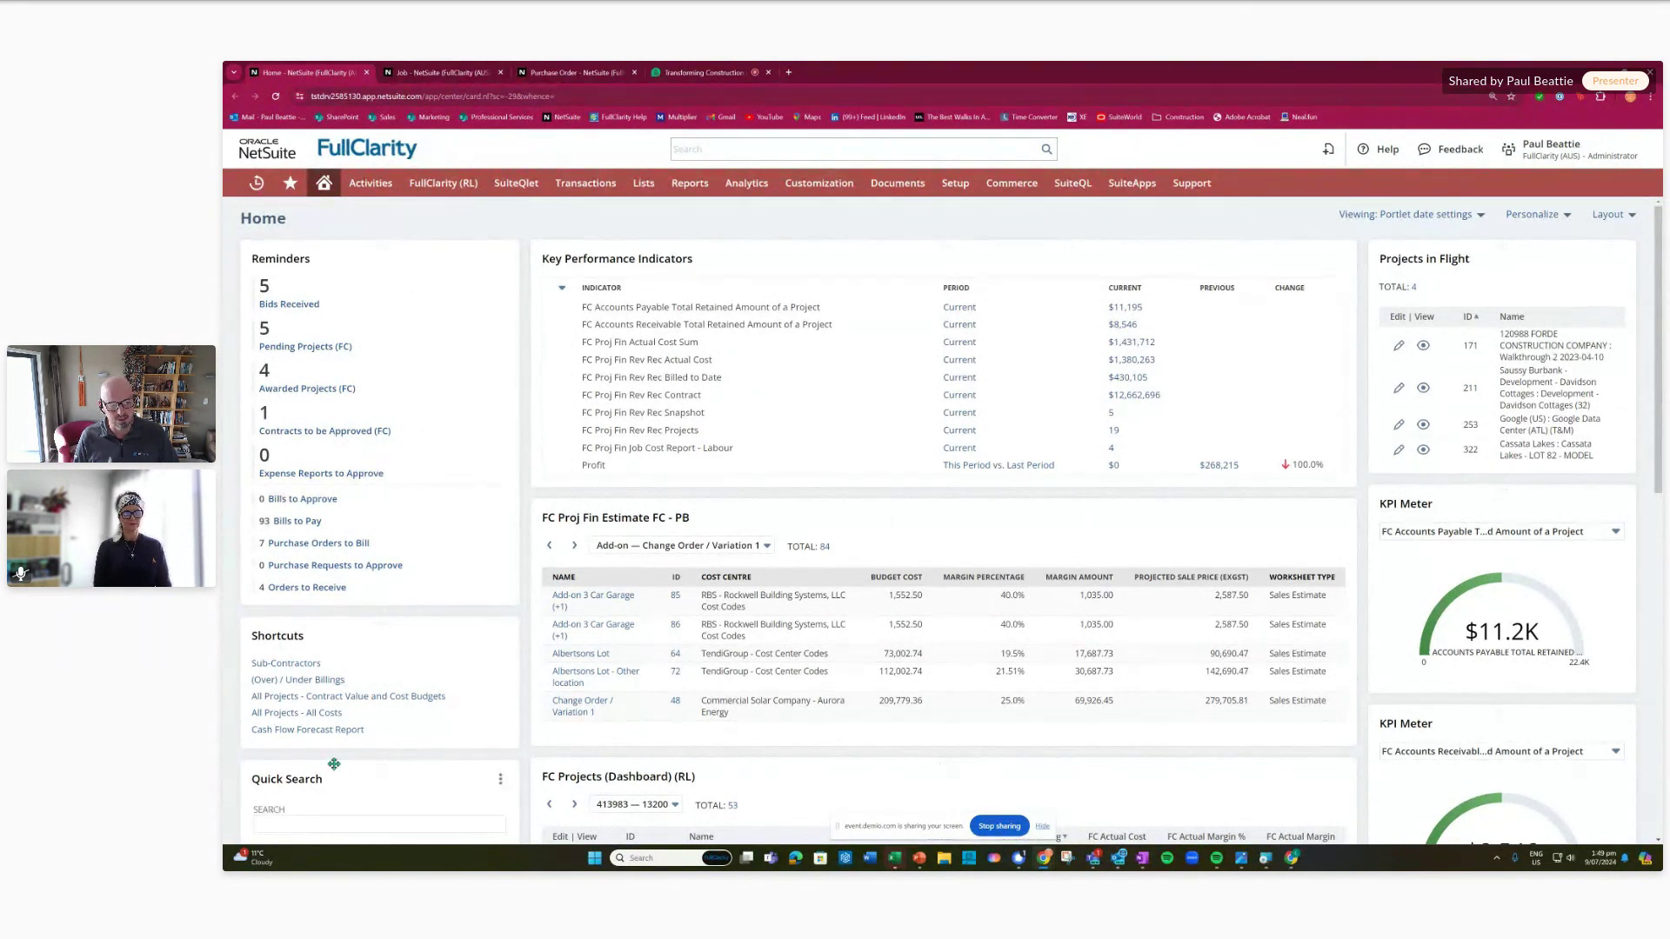
left_click_drag(334, 763, 320, 625)
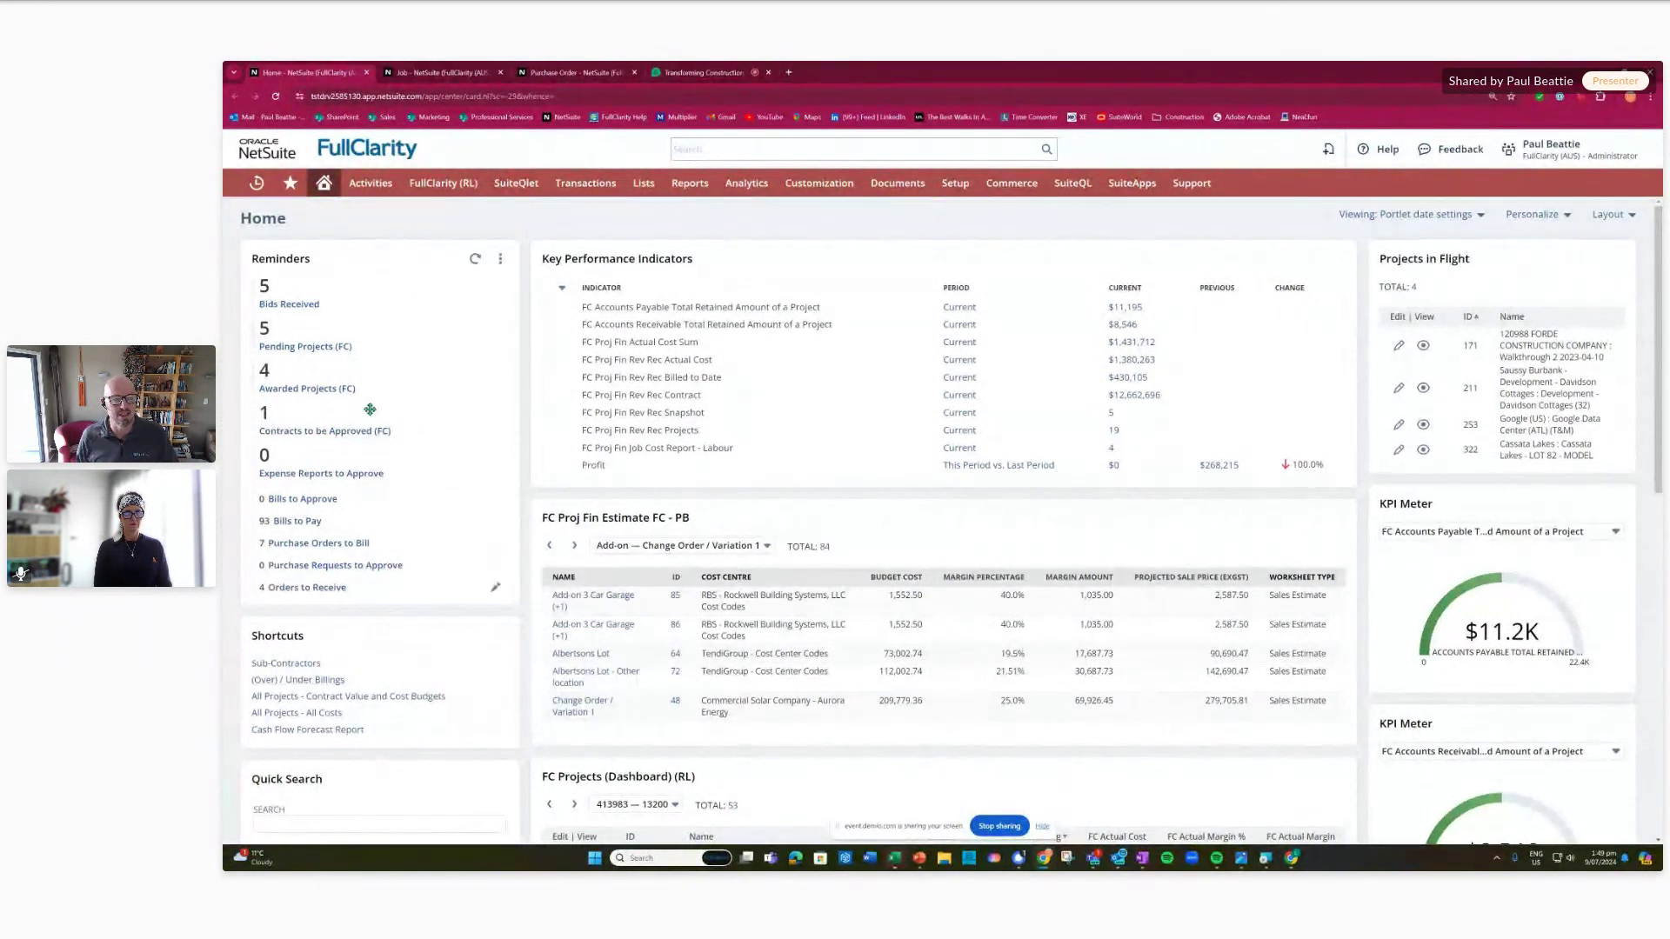
mouse_move(441, 184)
mouse_move(443, 243)
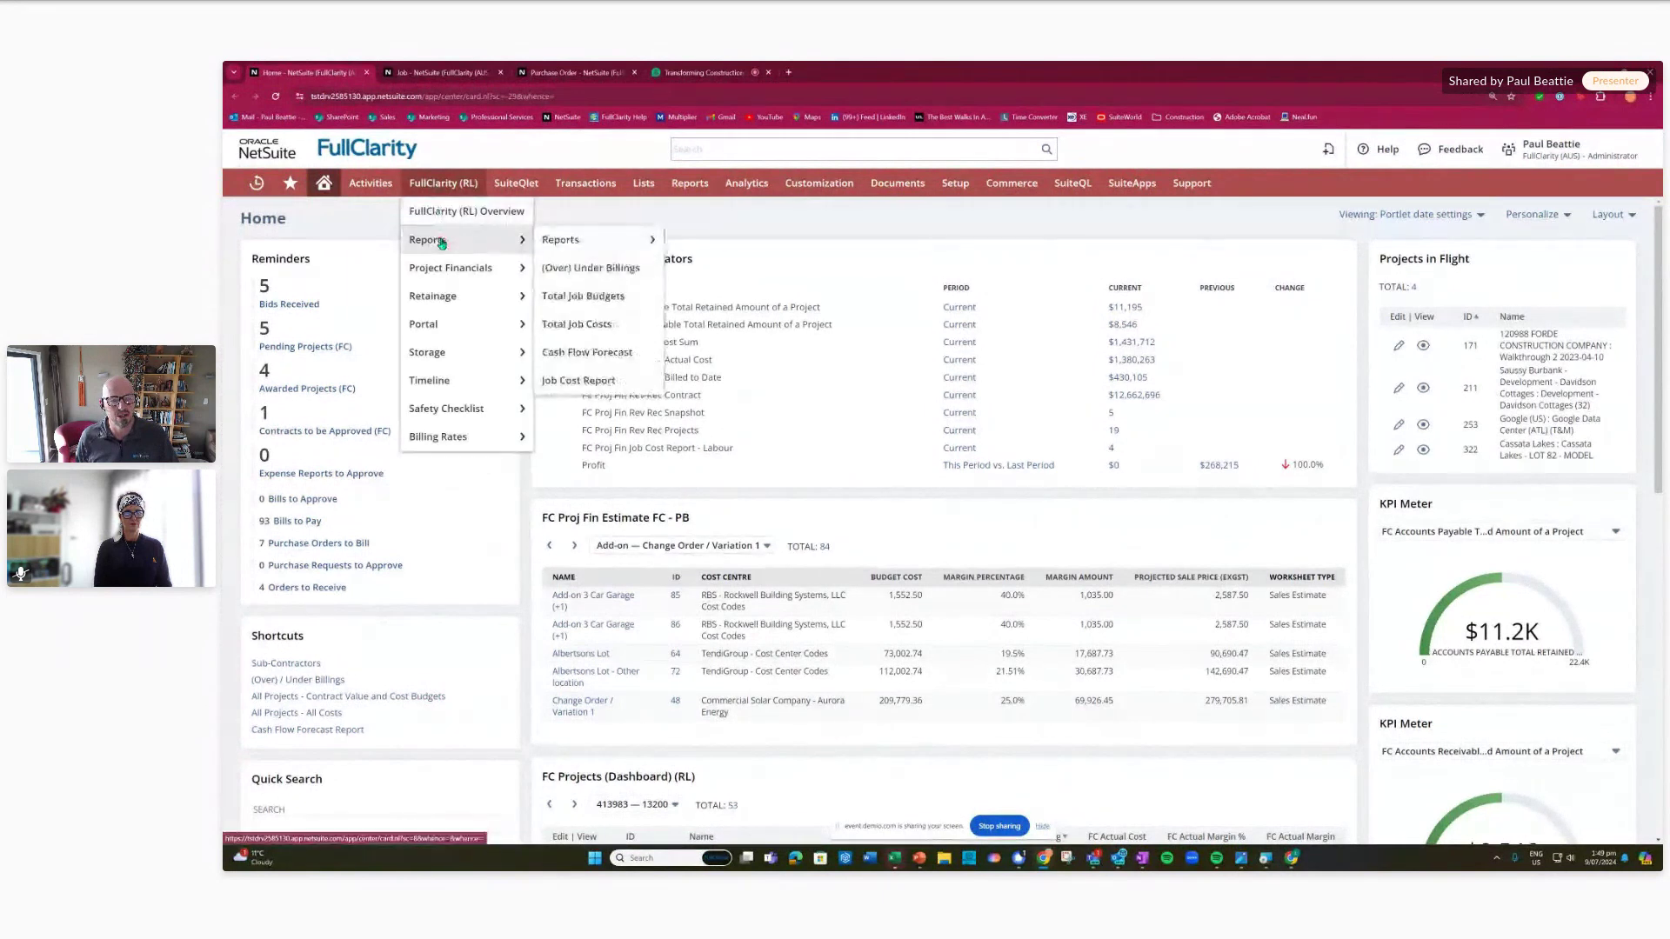
mouse_move(679, 186)
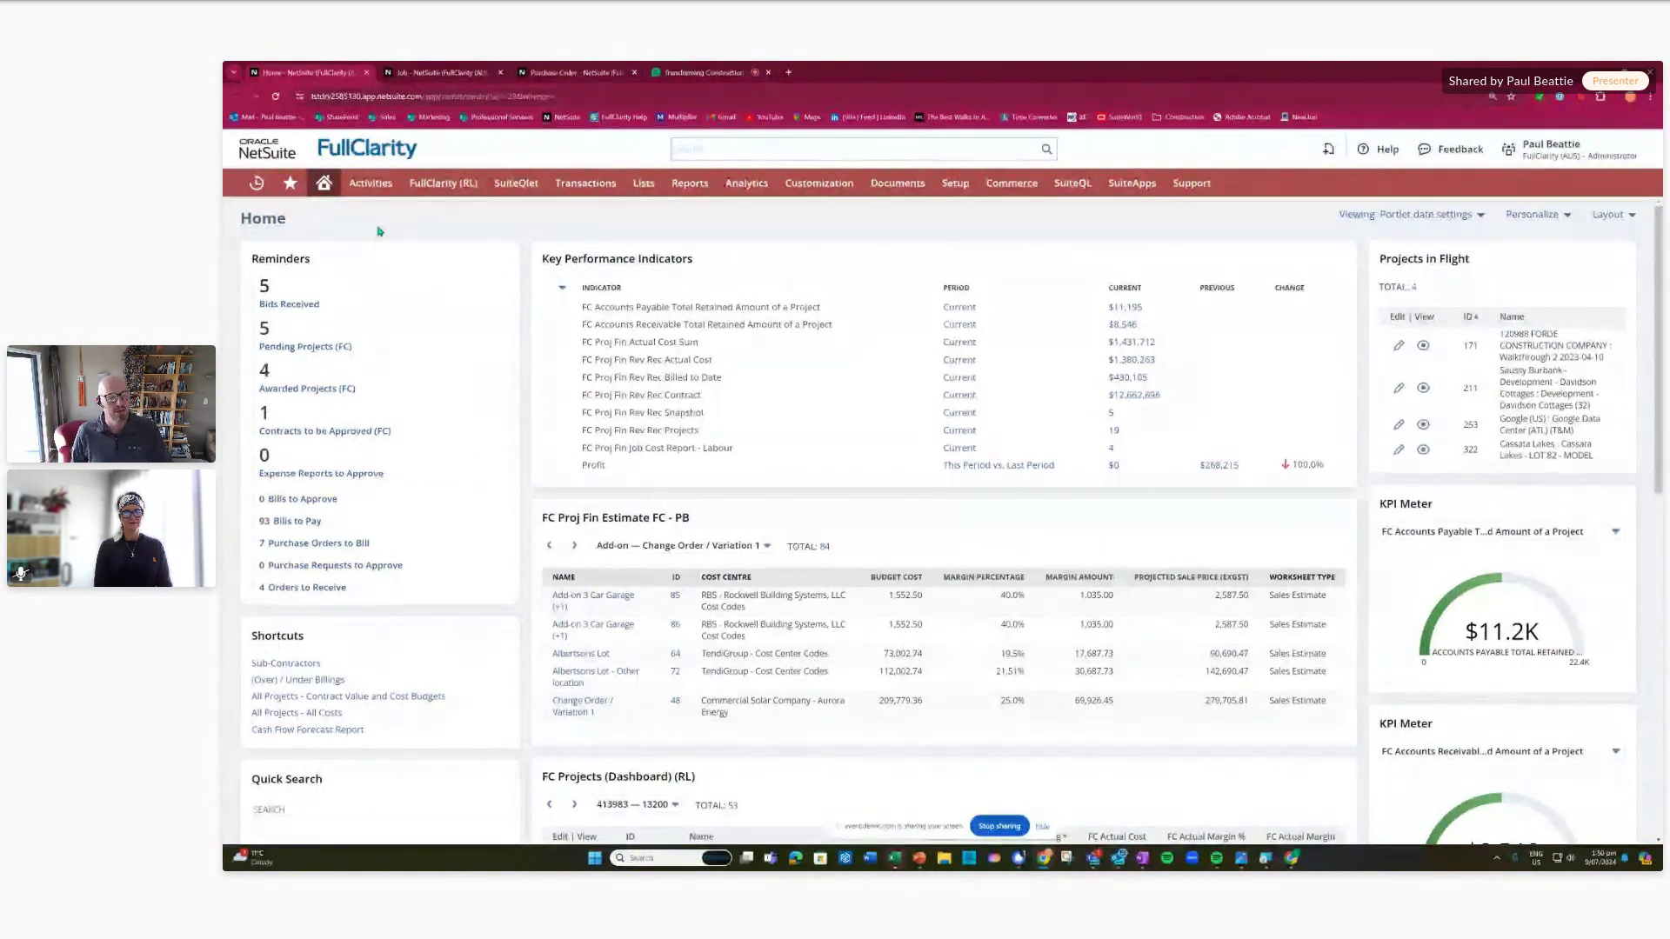
- View the Pending Projects (FC) results from the reminders and return to the home dashboard
left_click(276, 348)
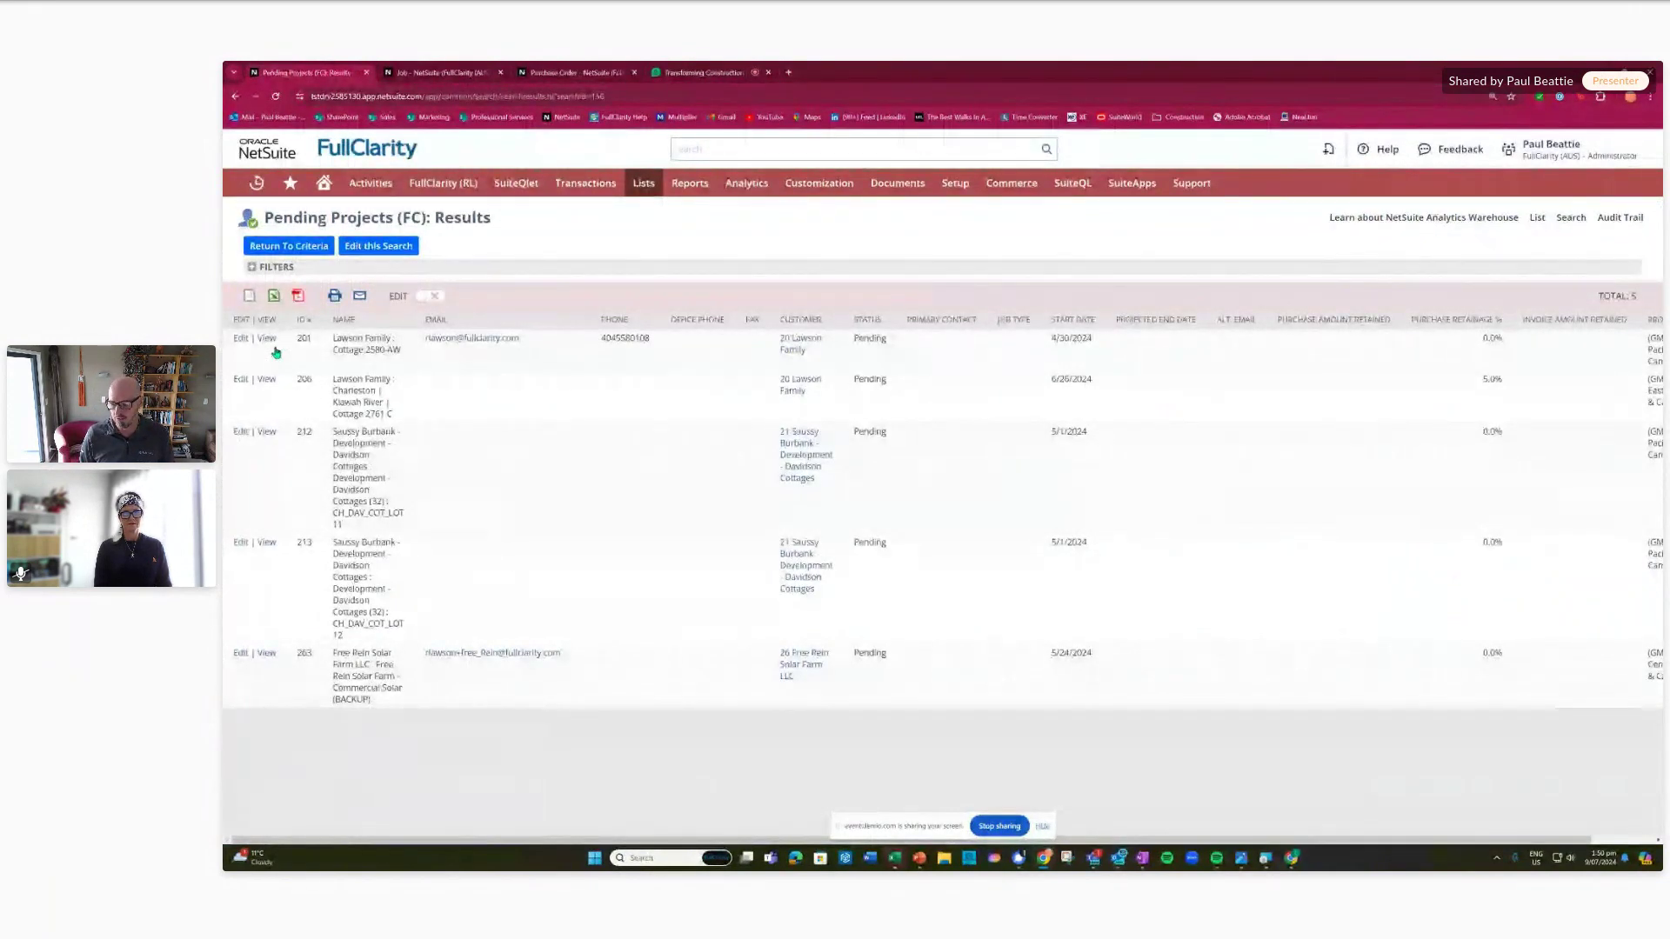
left_click(323, 184)
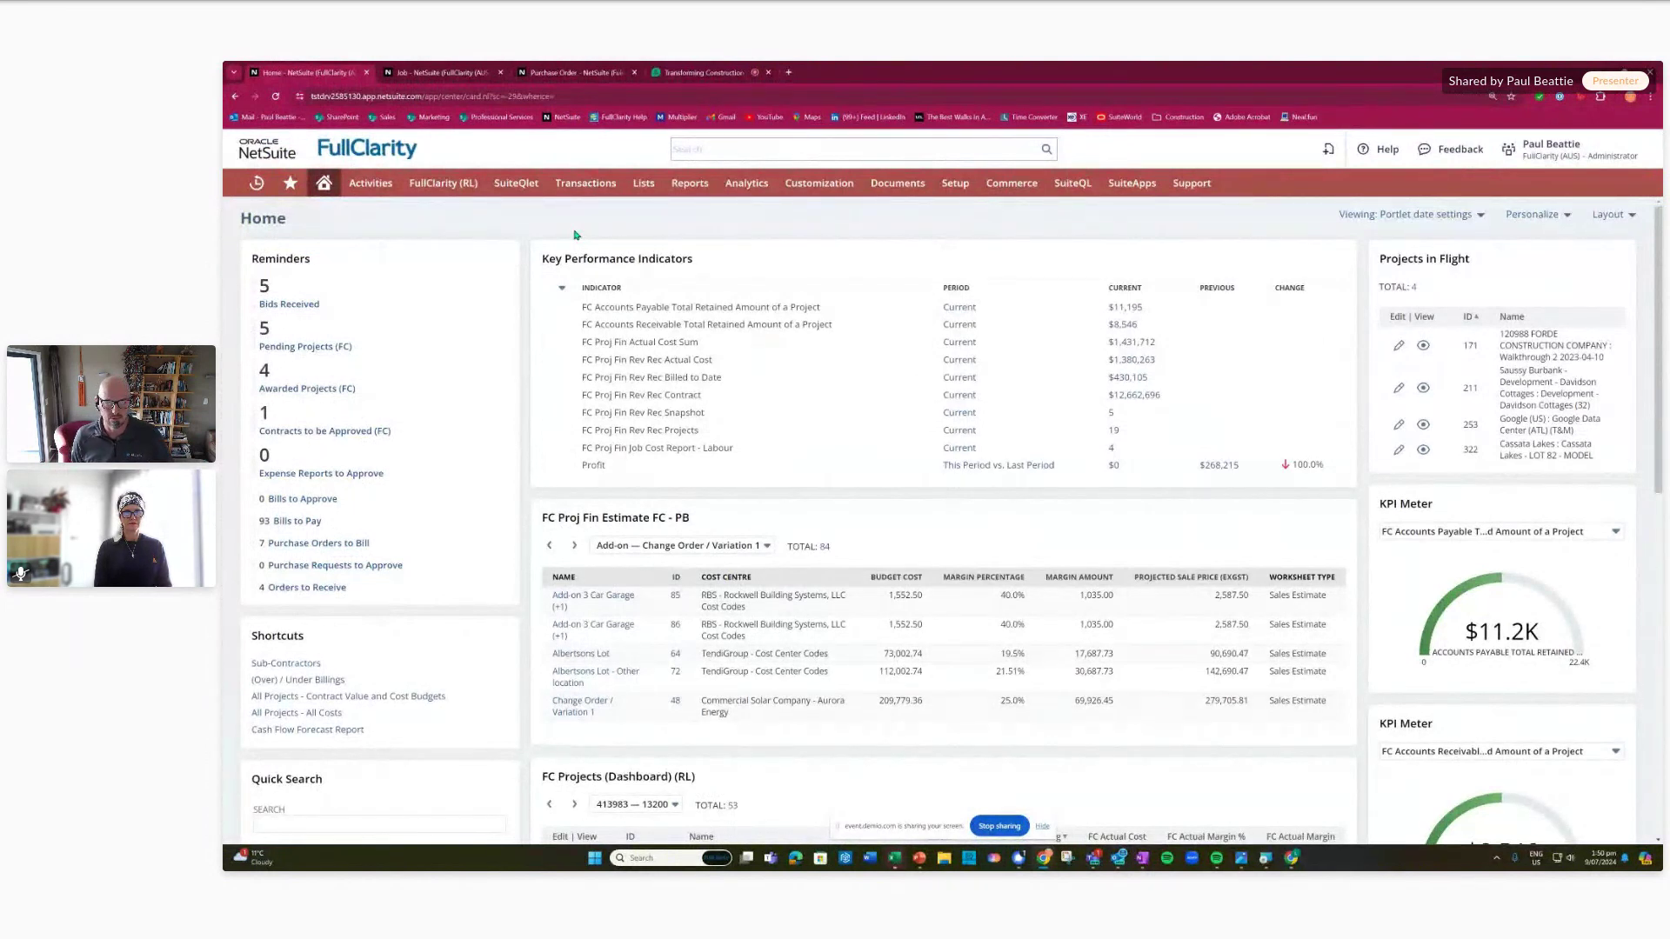
- Examine the standard and custom indicators available in the Key Performance Indicators setup, and close it without saving
left_click(1337, 258)
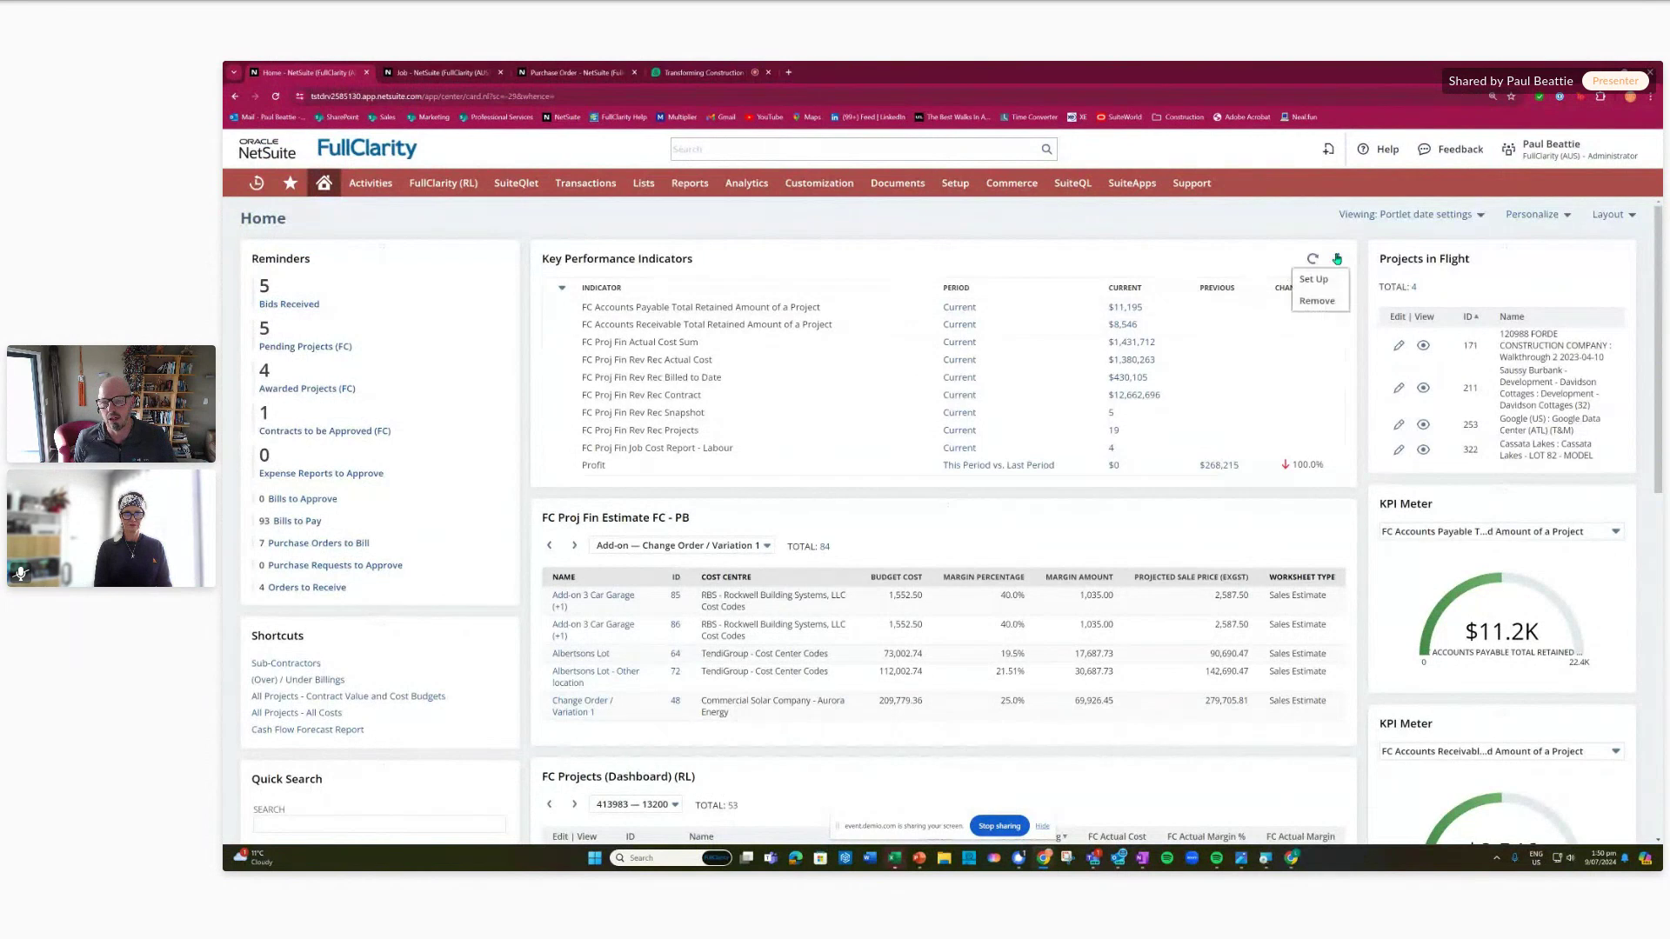
left_click(1314, 280)
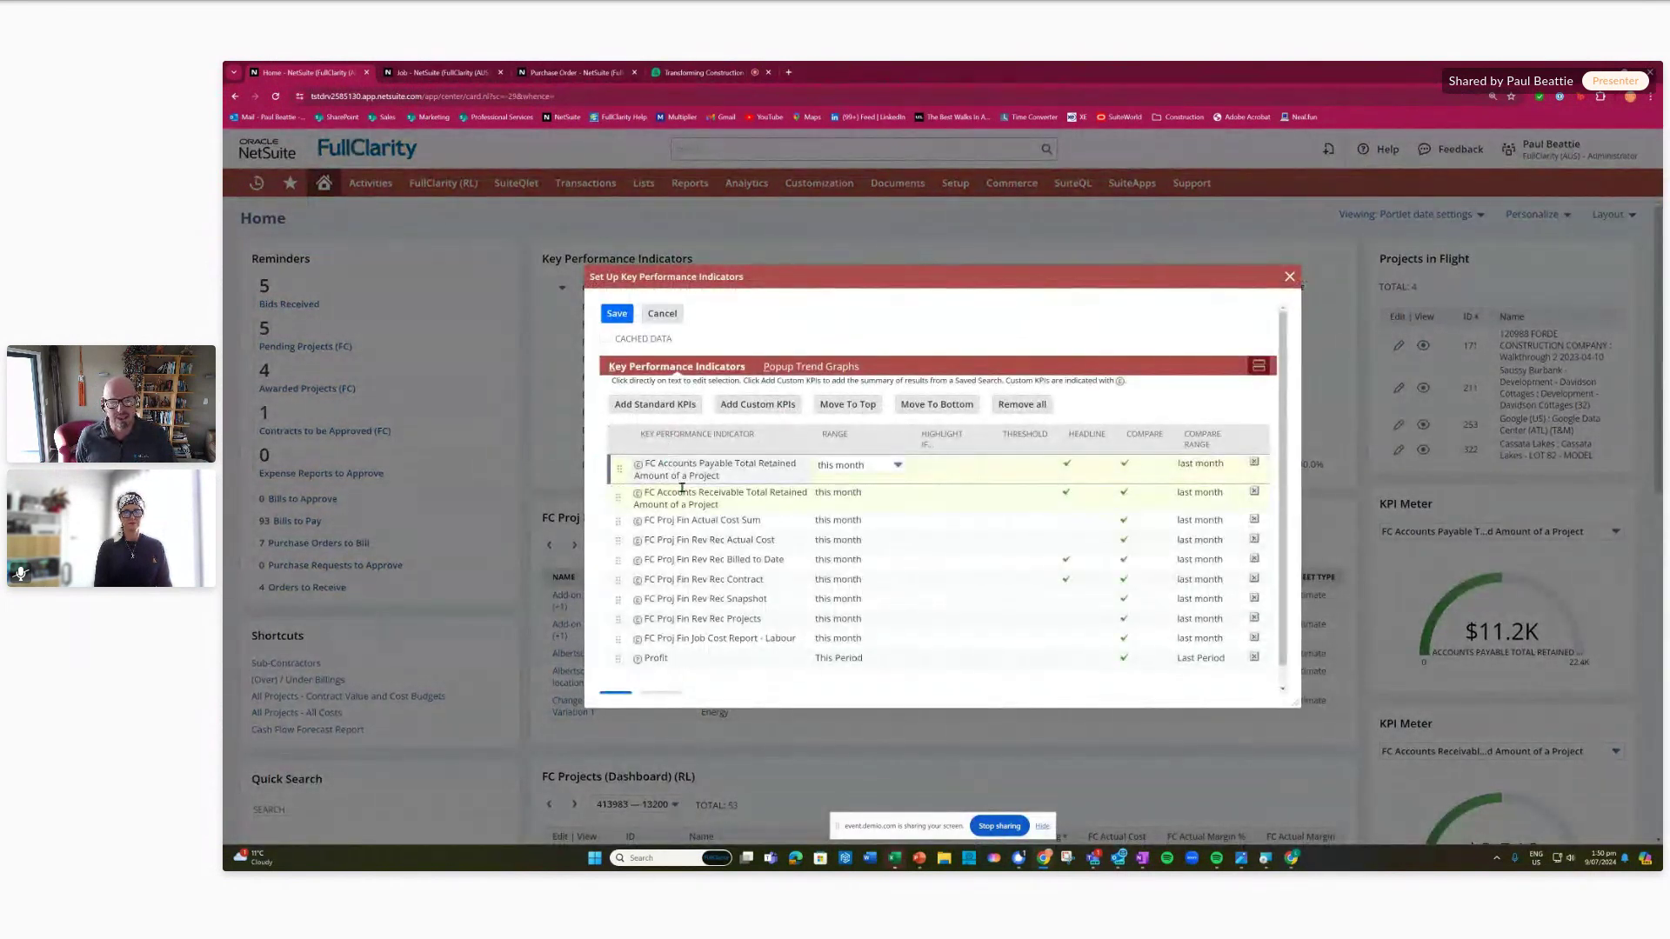
left_click(682, 408)
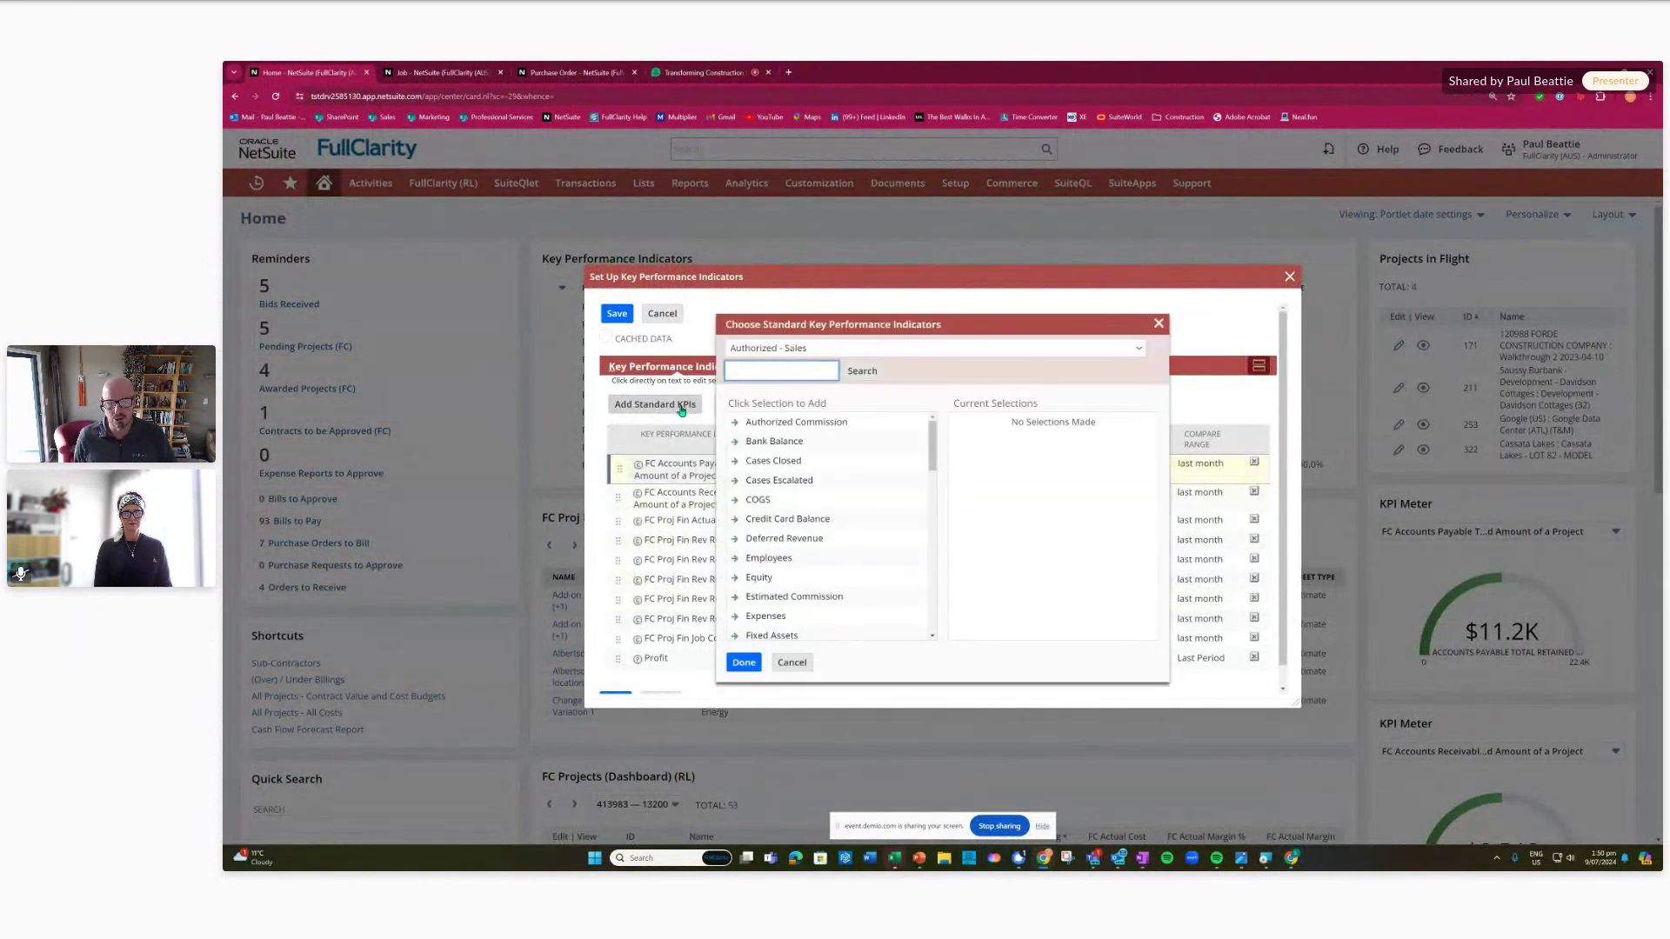
left_click_drag(933, 444, 939, 500)
left_click(792, 662)
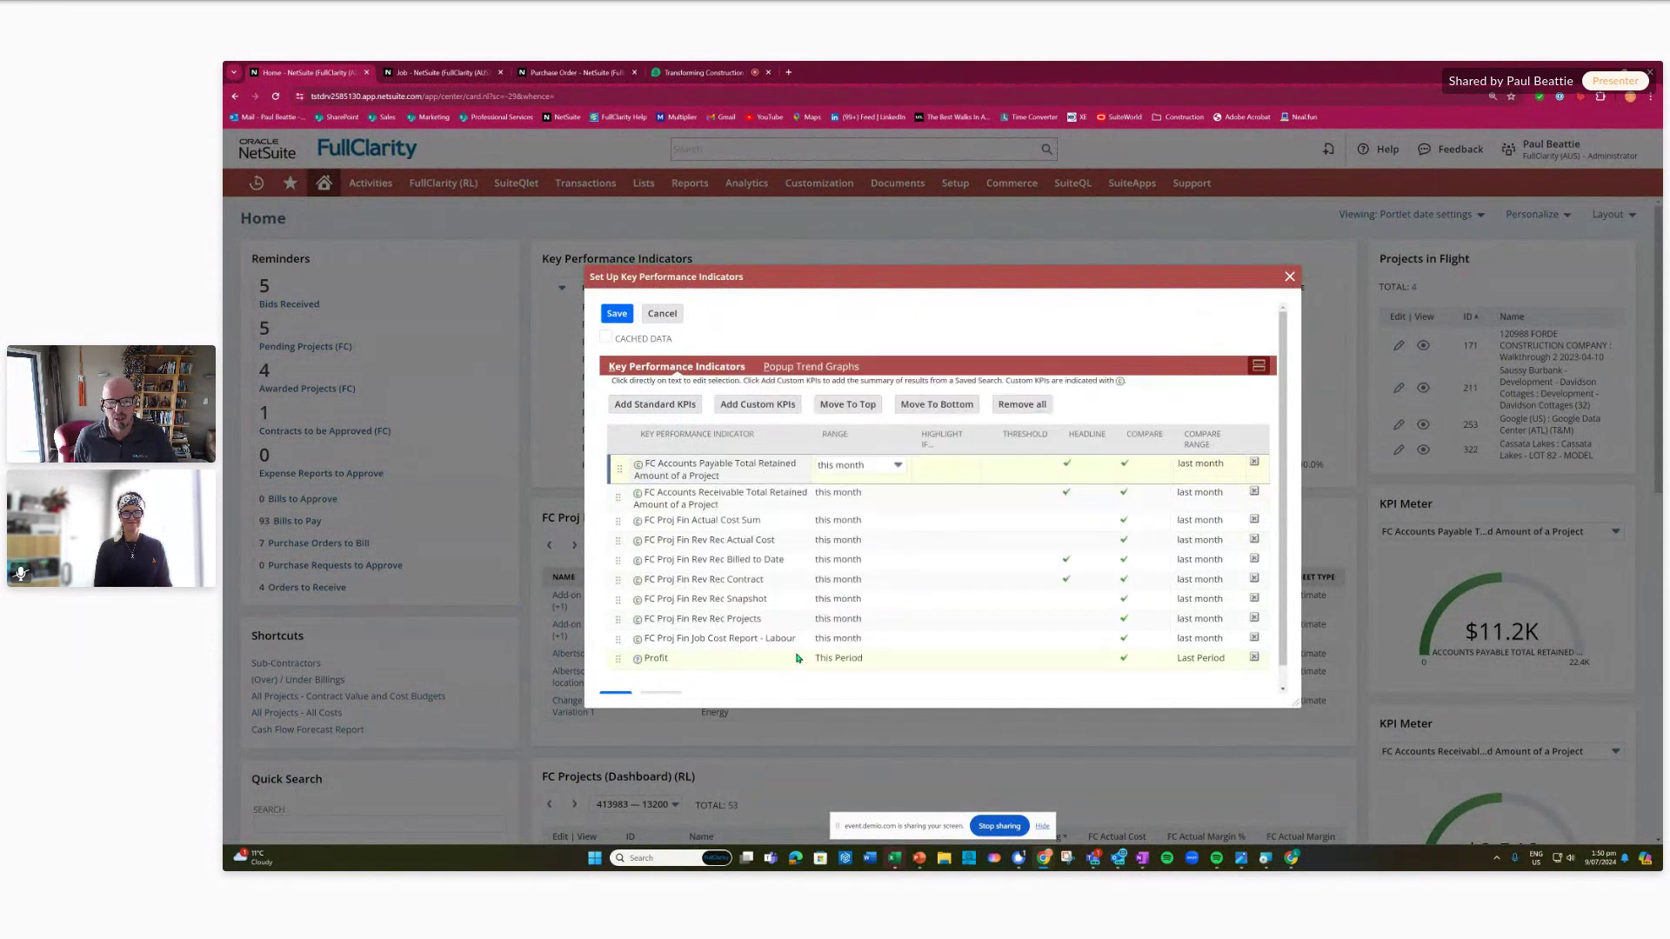
left_click(753, 408)
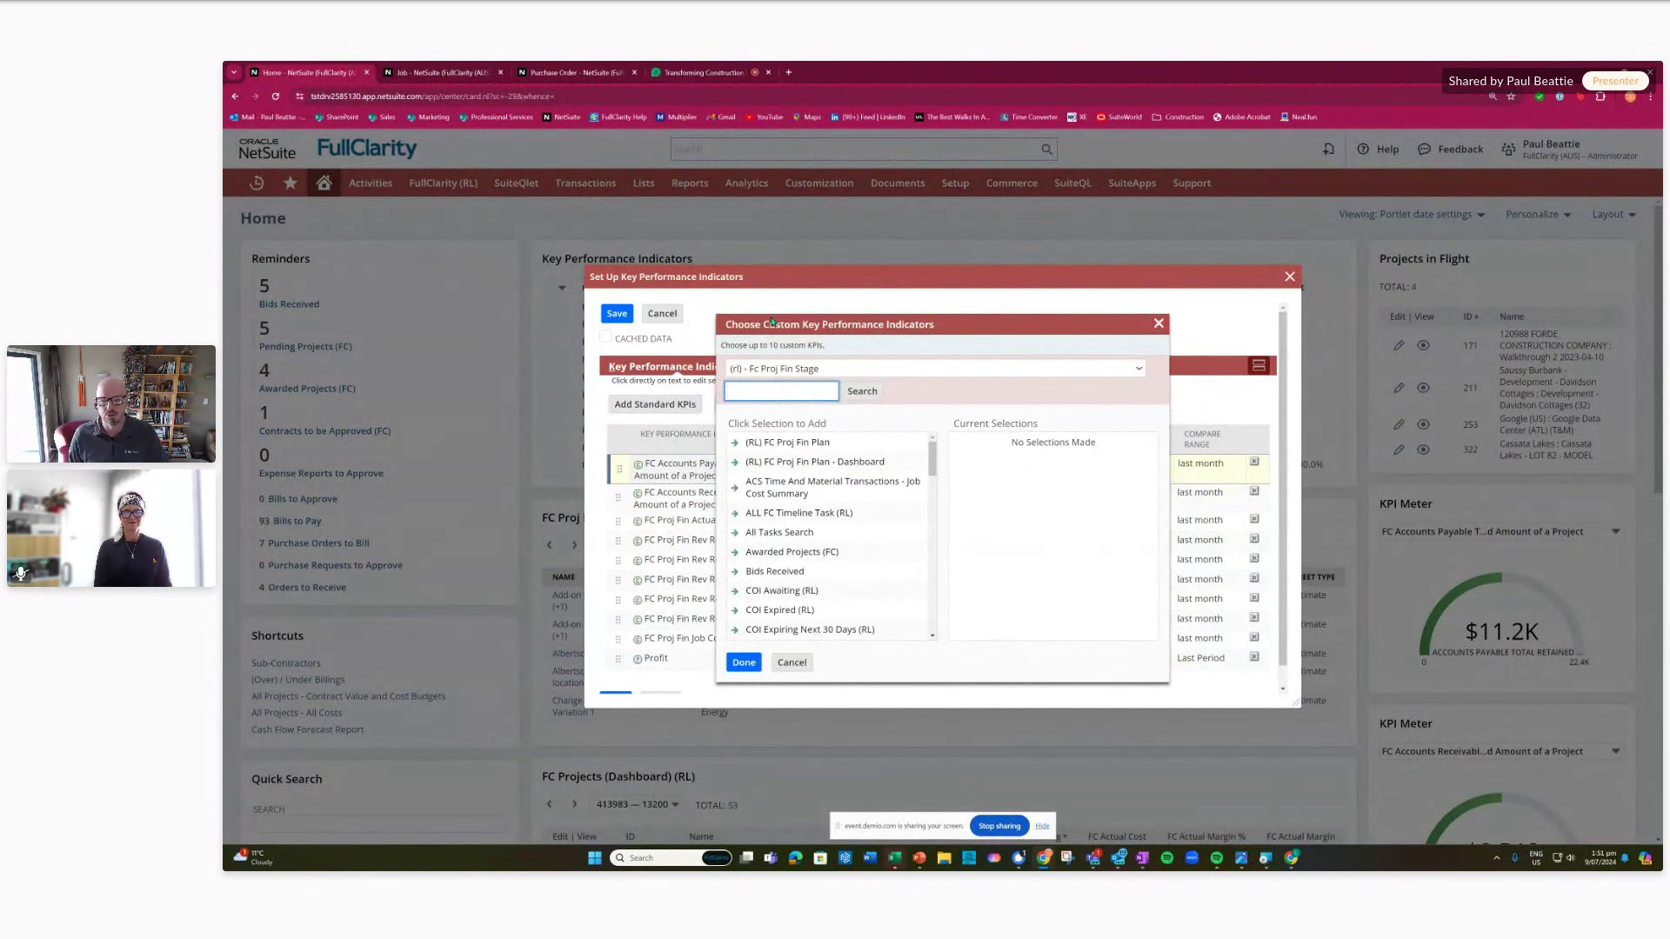
left_click(1159, 325)
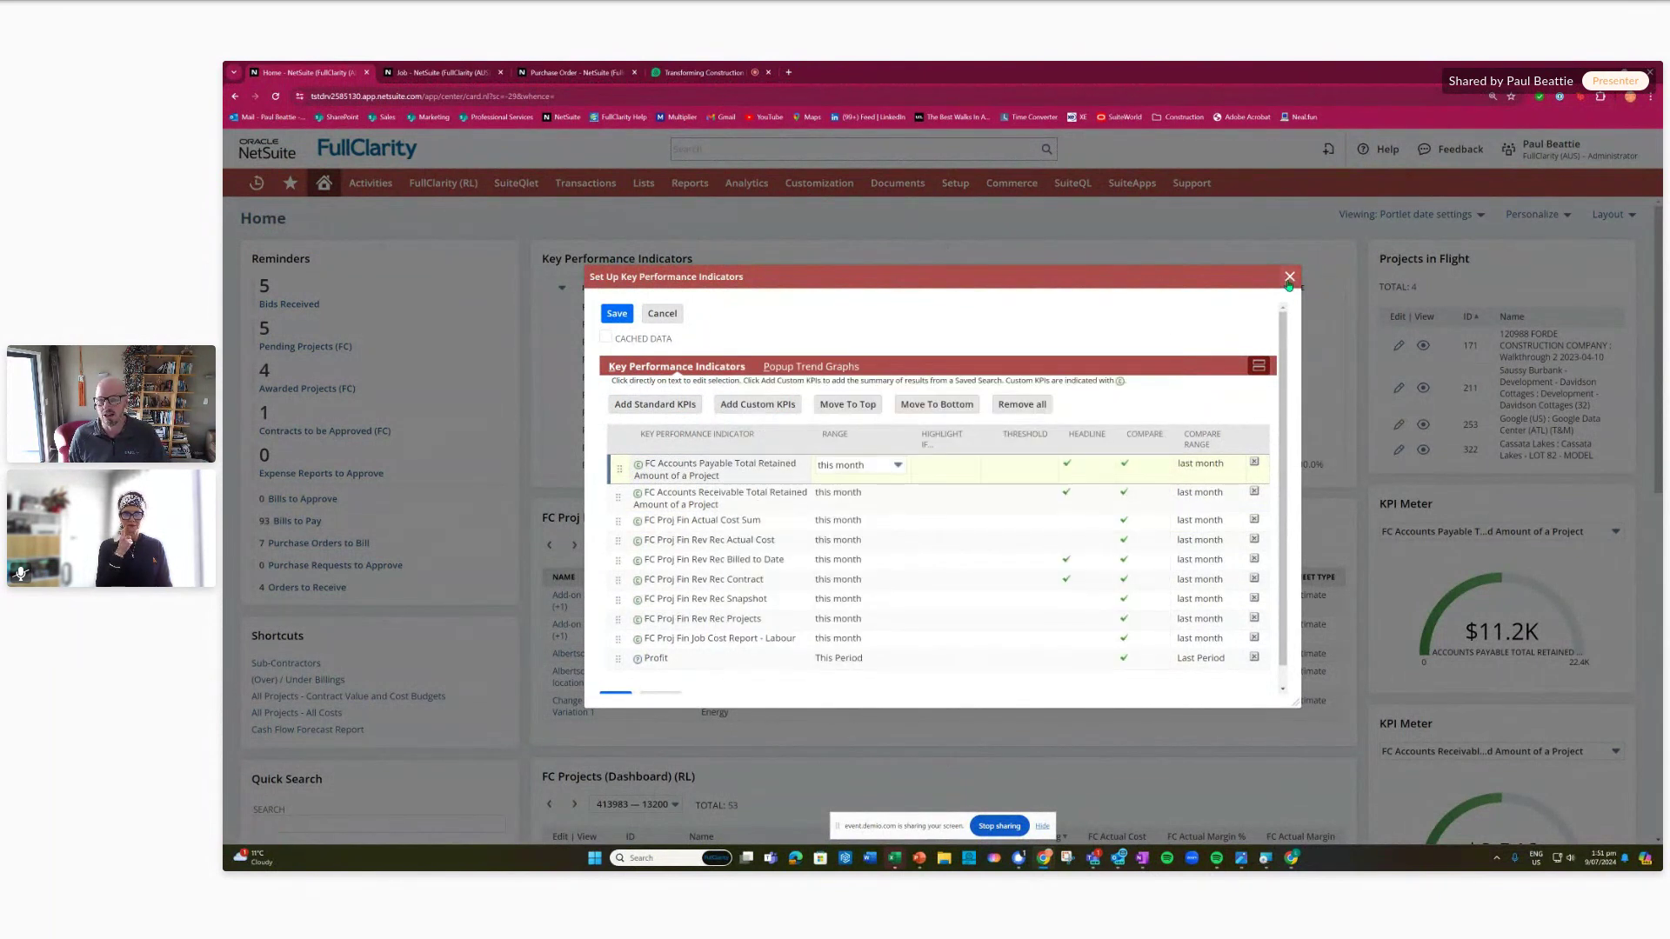
left_click(1289, 278)
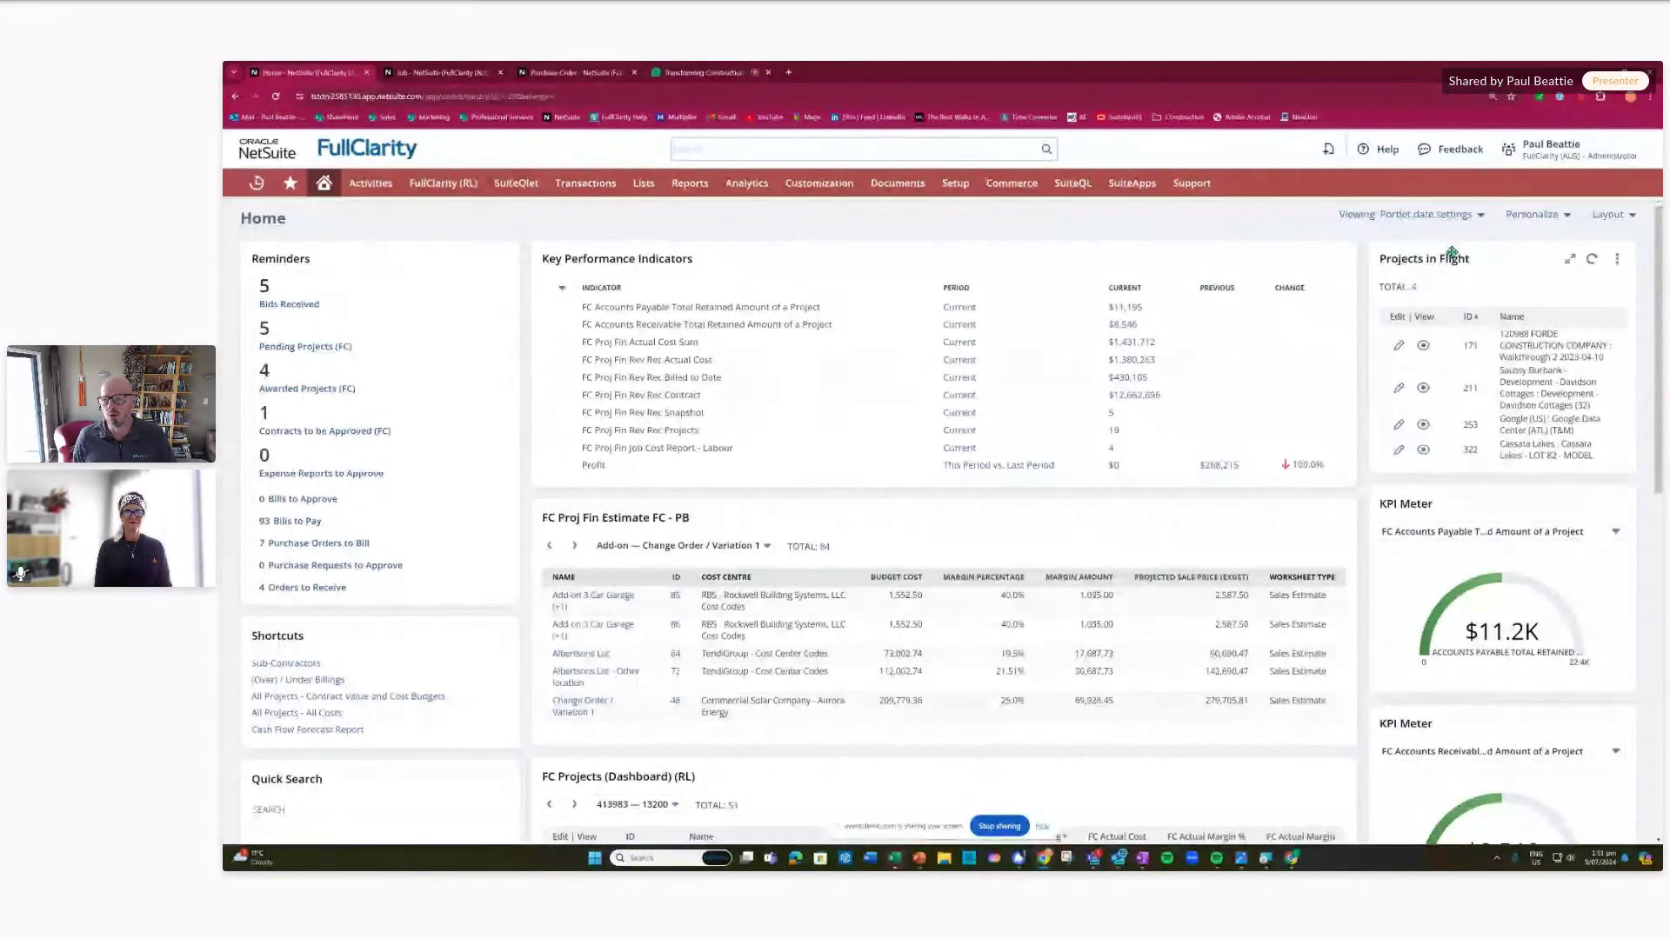
- Move the Projects in Flight portlet above Key Performance Indicators and back to its original column
left_click_drag(1481, 252, 863, 251)
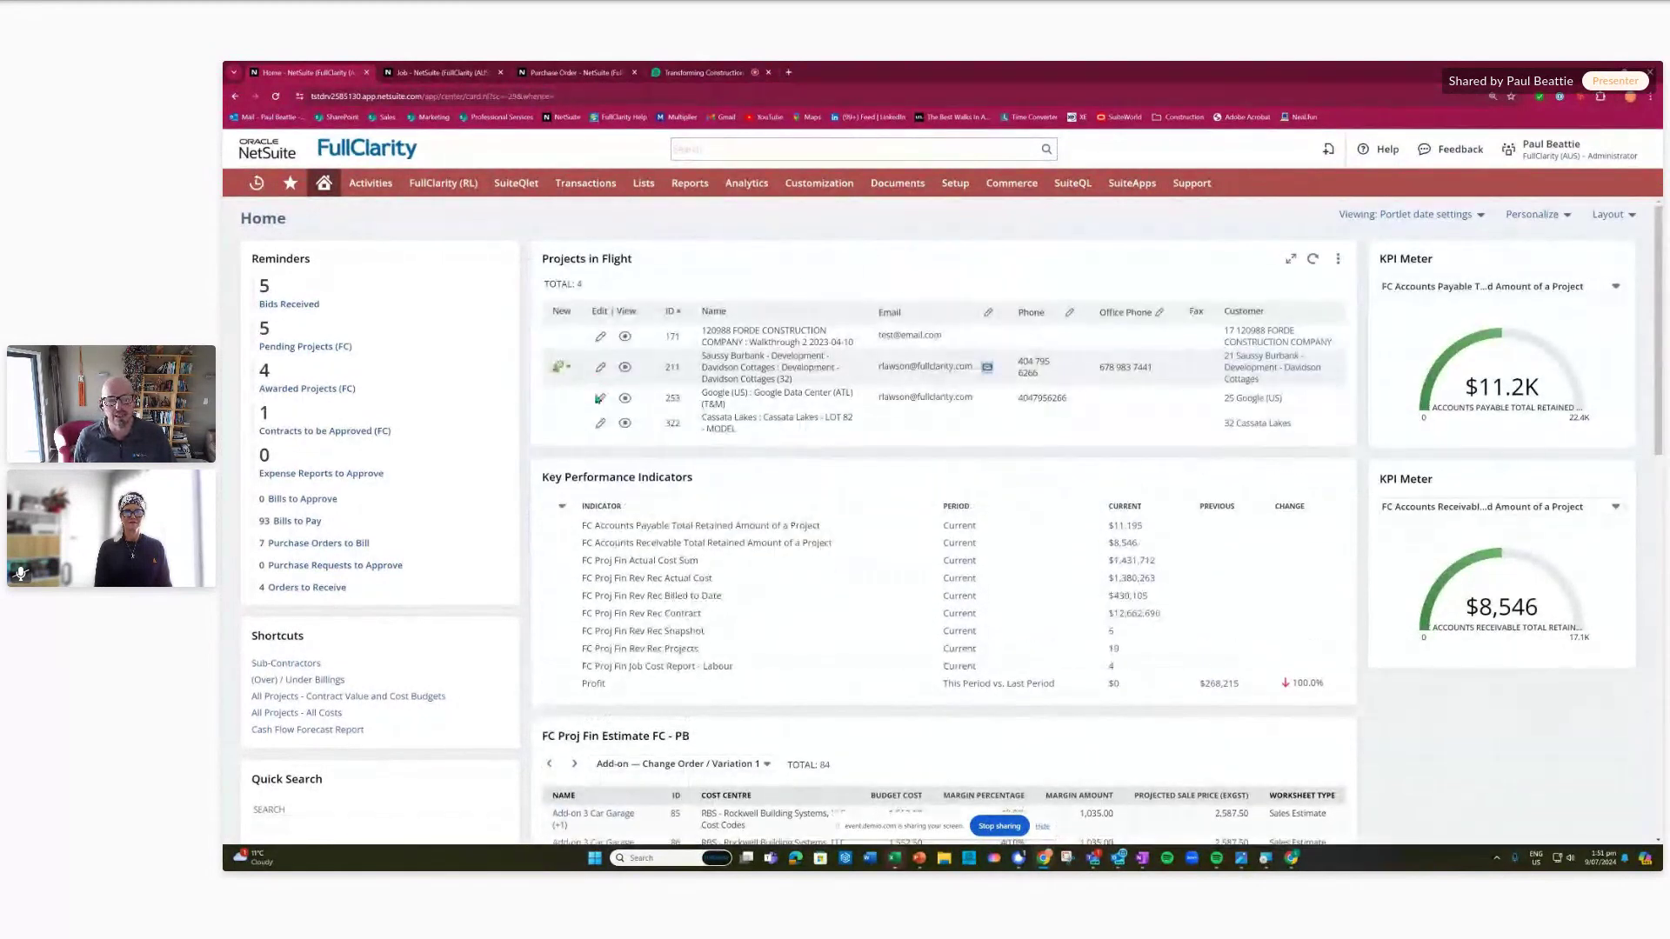
left_click_drag(828, 261, 1478, 261)
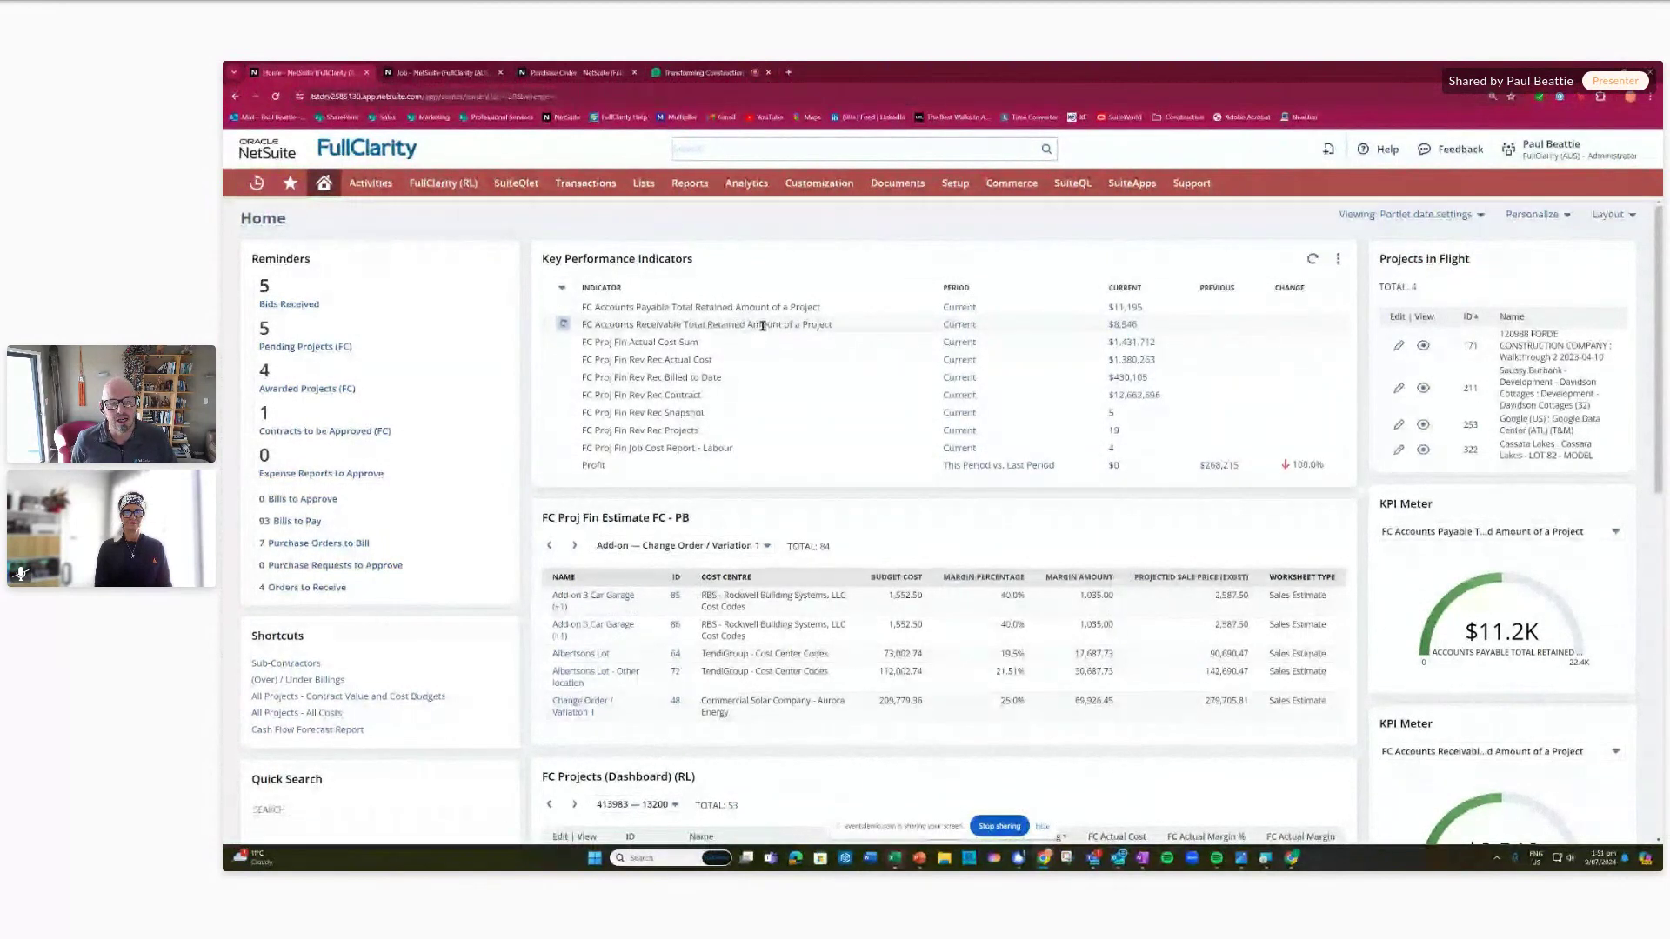
- View the results behind the FC Accounts Receivable Total Retained Amount of a Project indicator and return to the home dashboard
left_click(1120, 327)
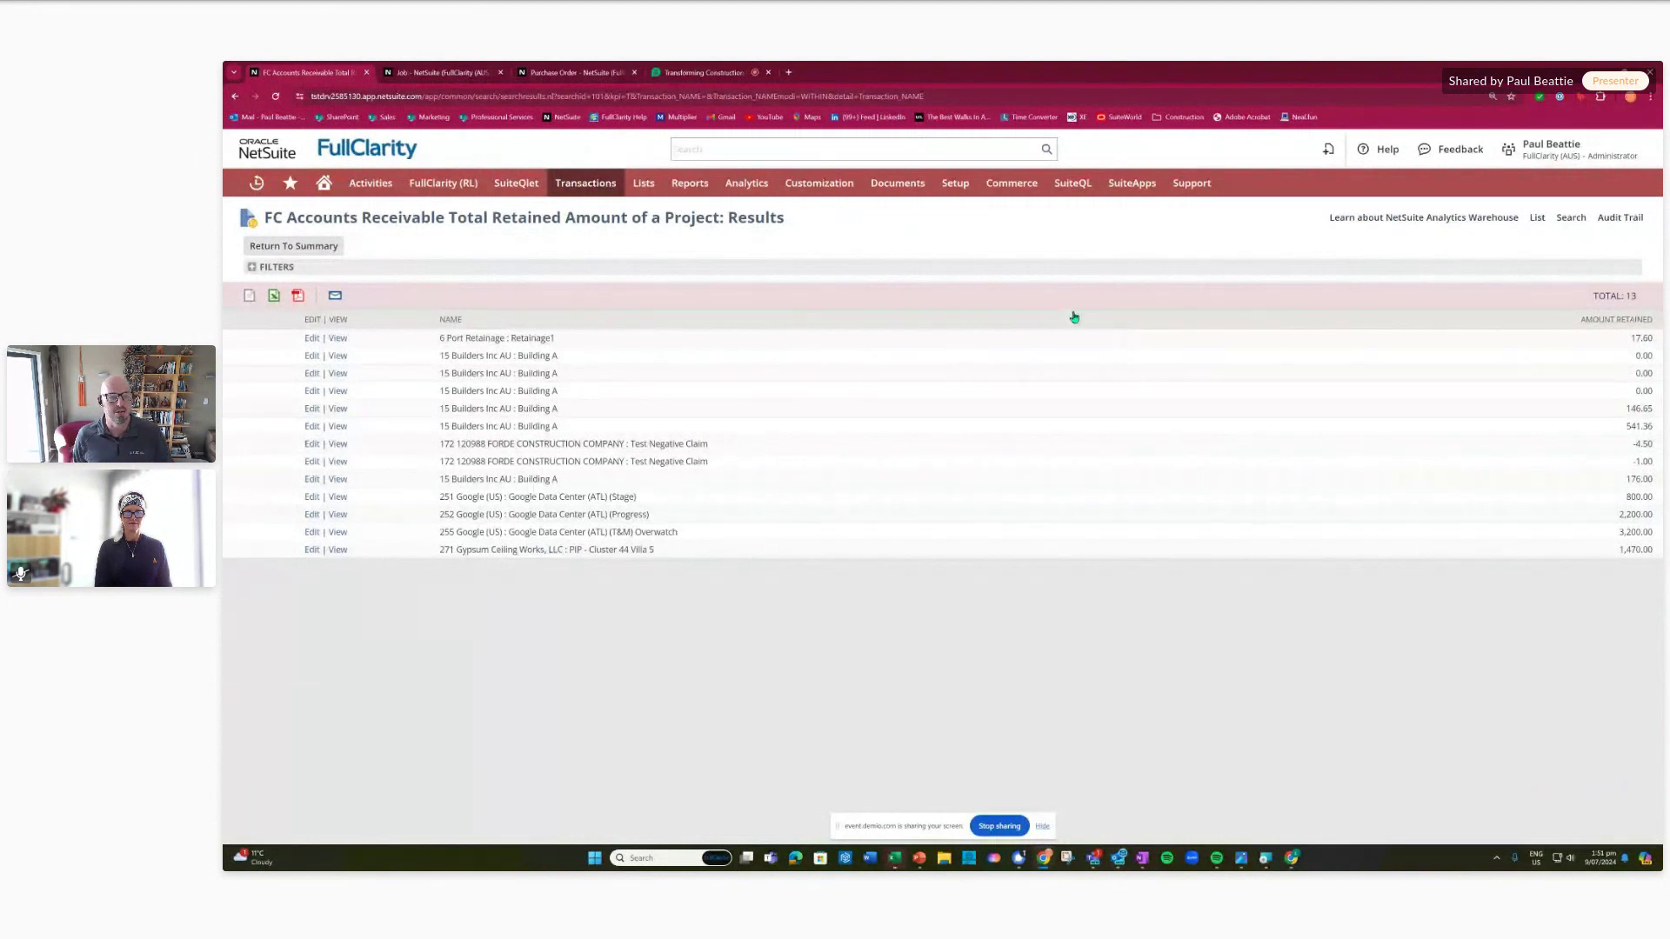
left_click(325, 186)
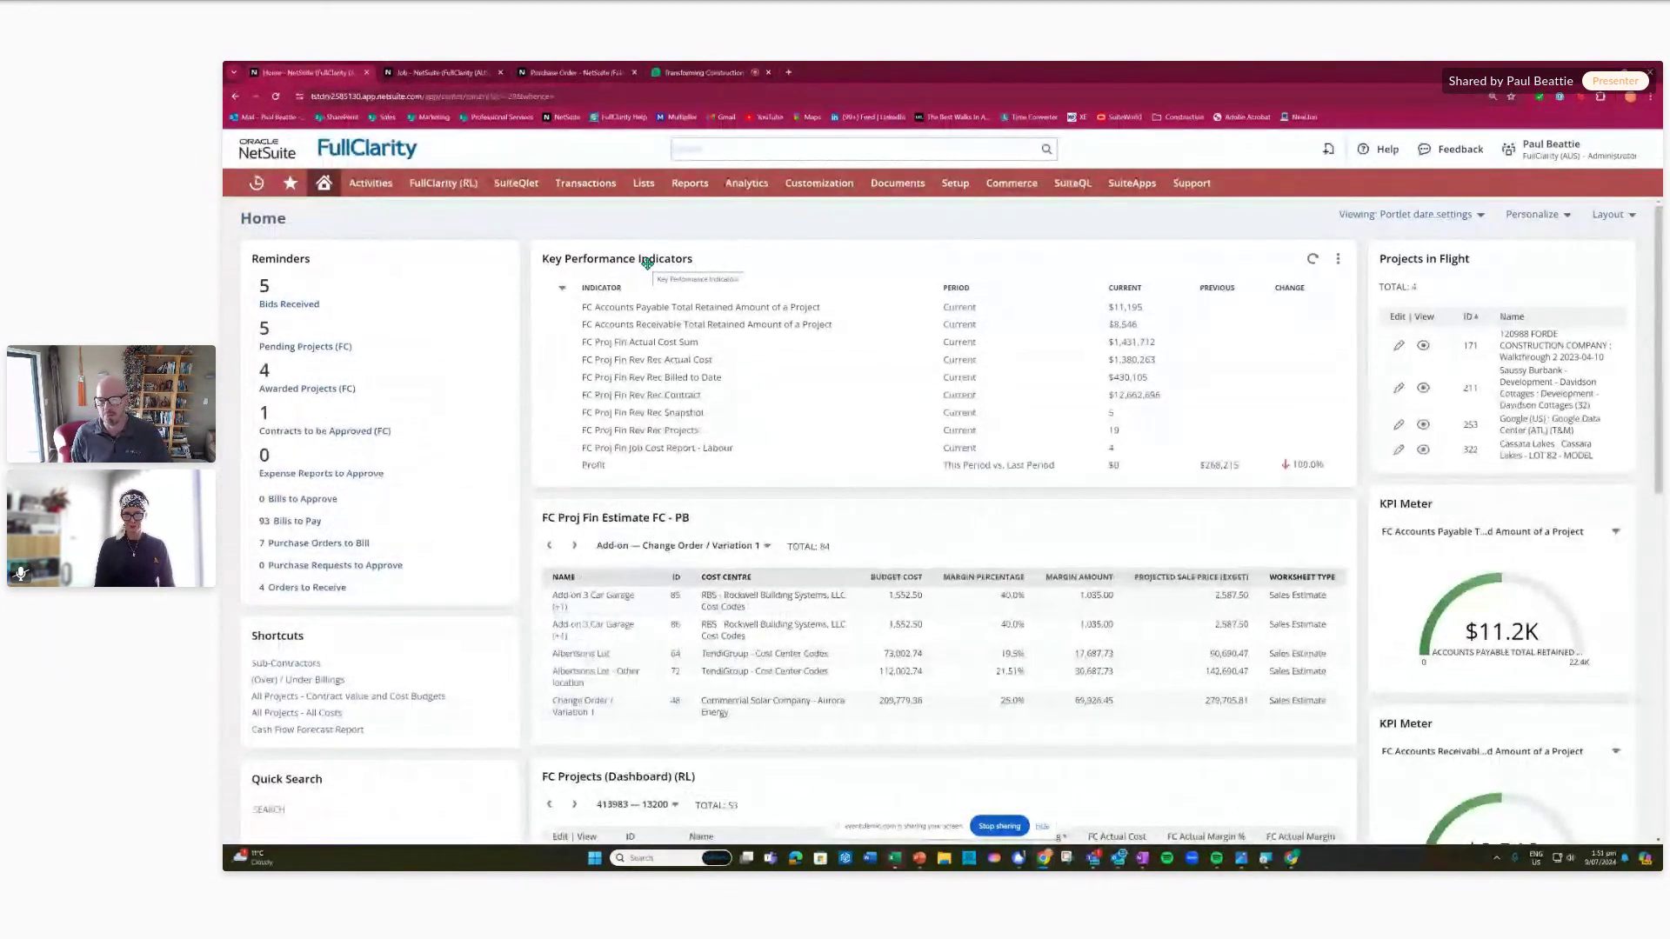
- Browse the standard content available for personalizing the dashboard, and close it without adding anything
left_click(1531, 214)
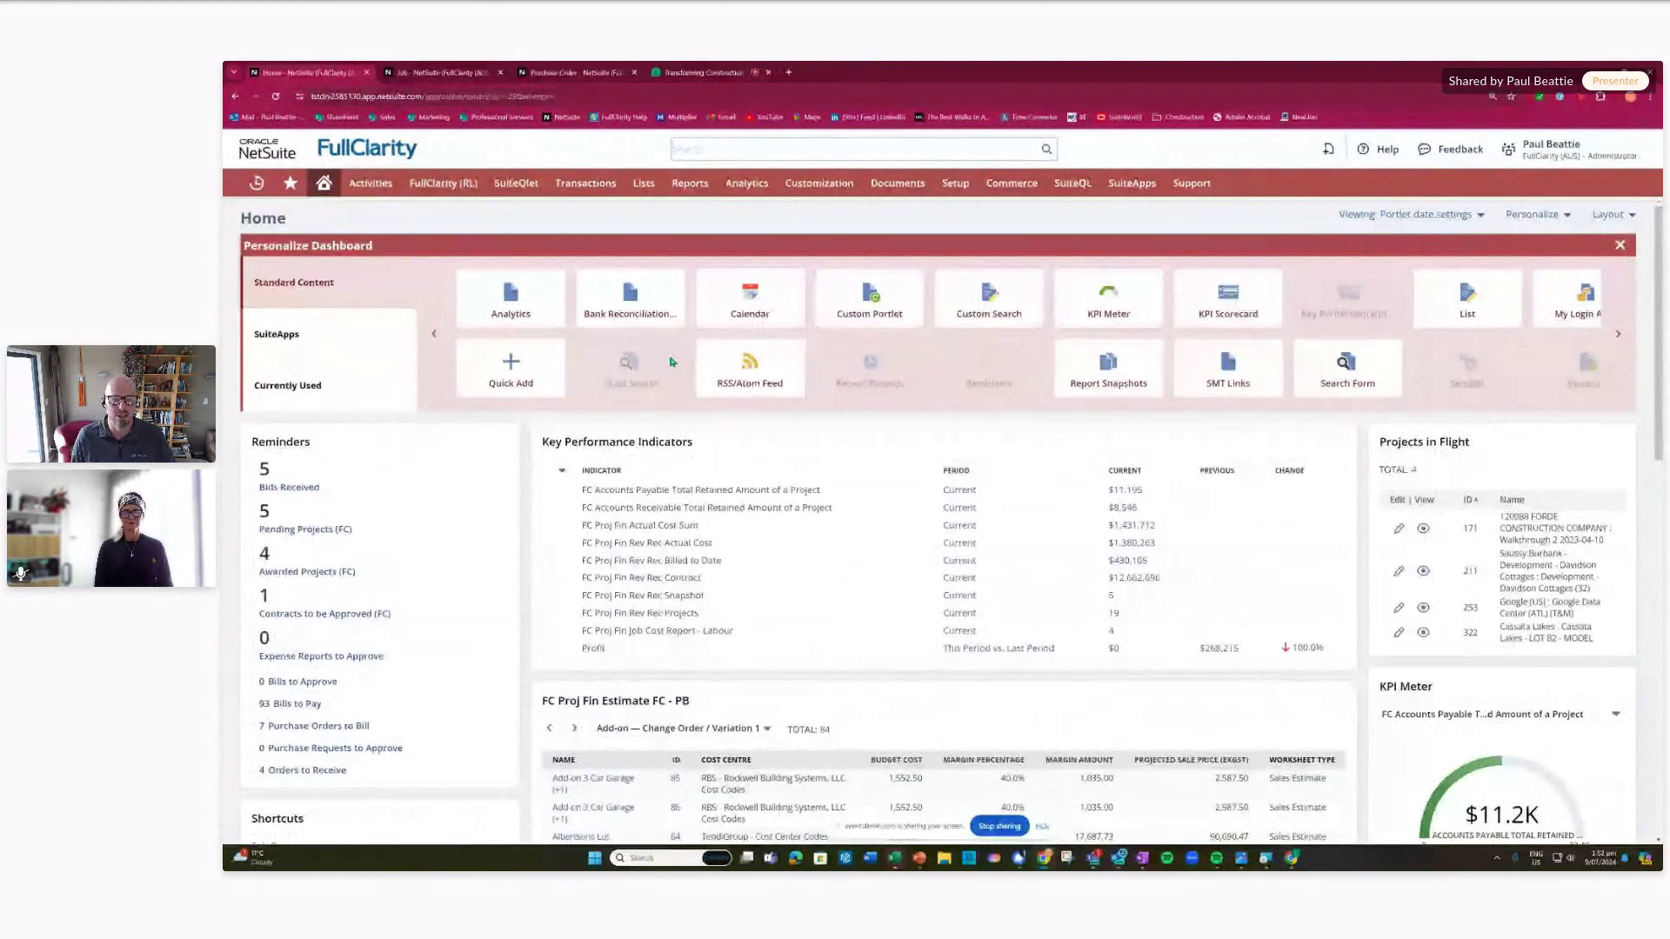
left_click(1619, 334)
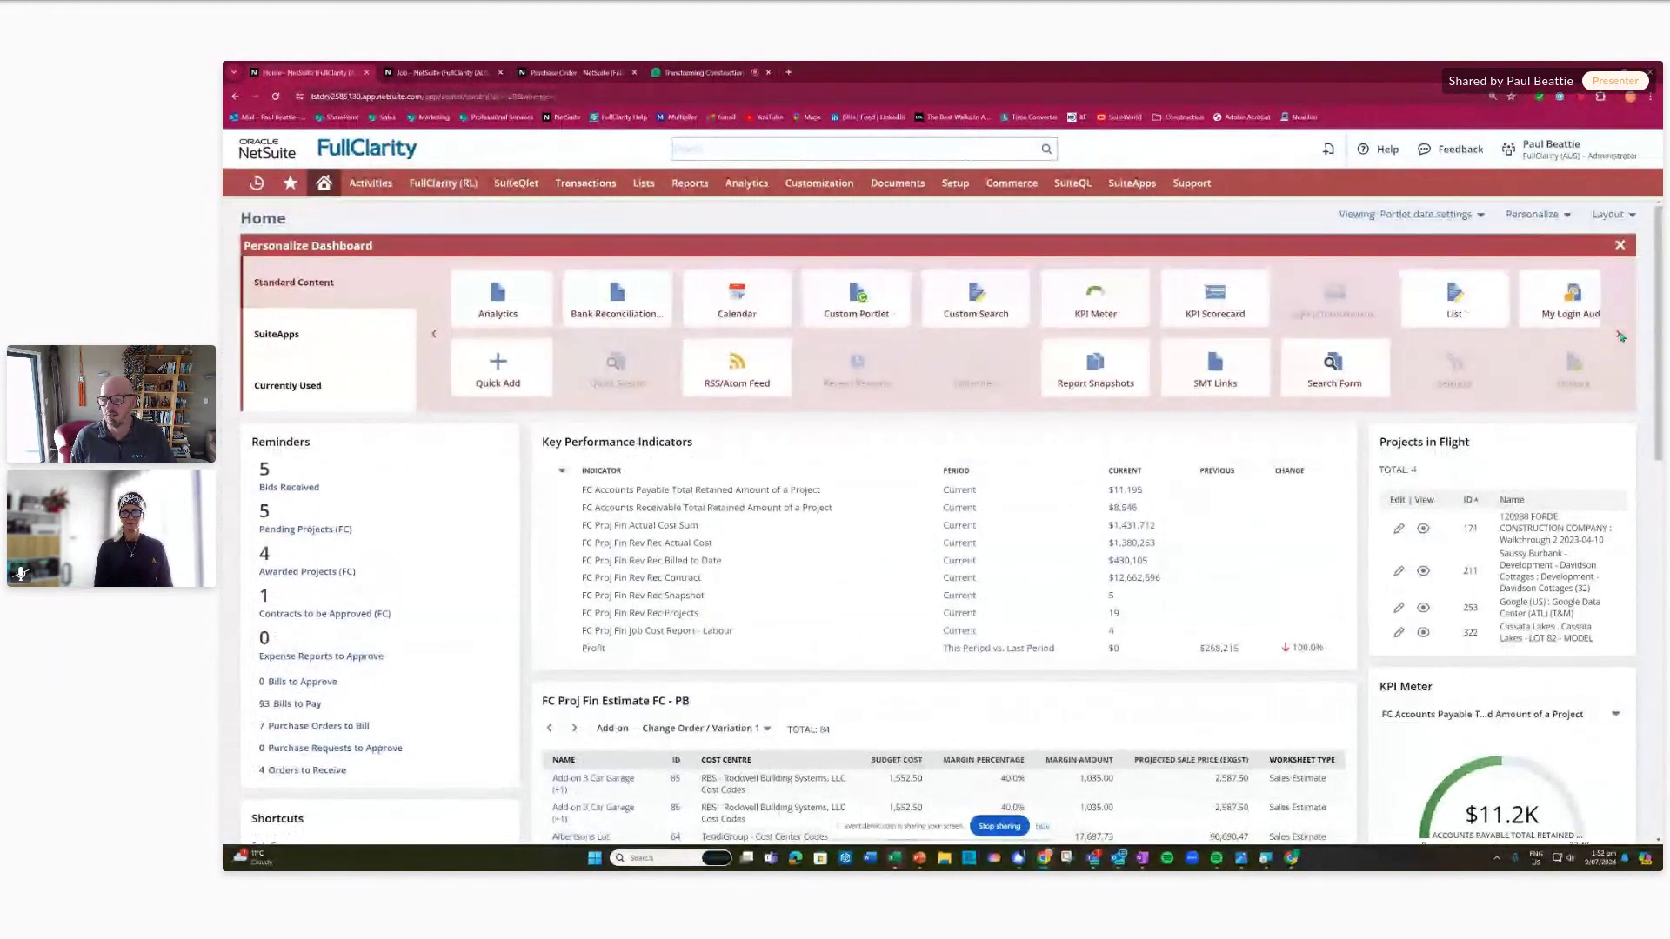
left_click(1620, 247)
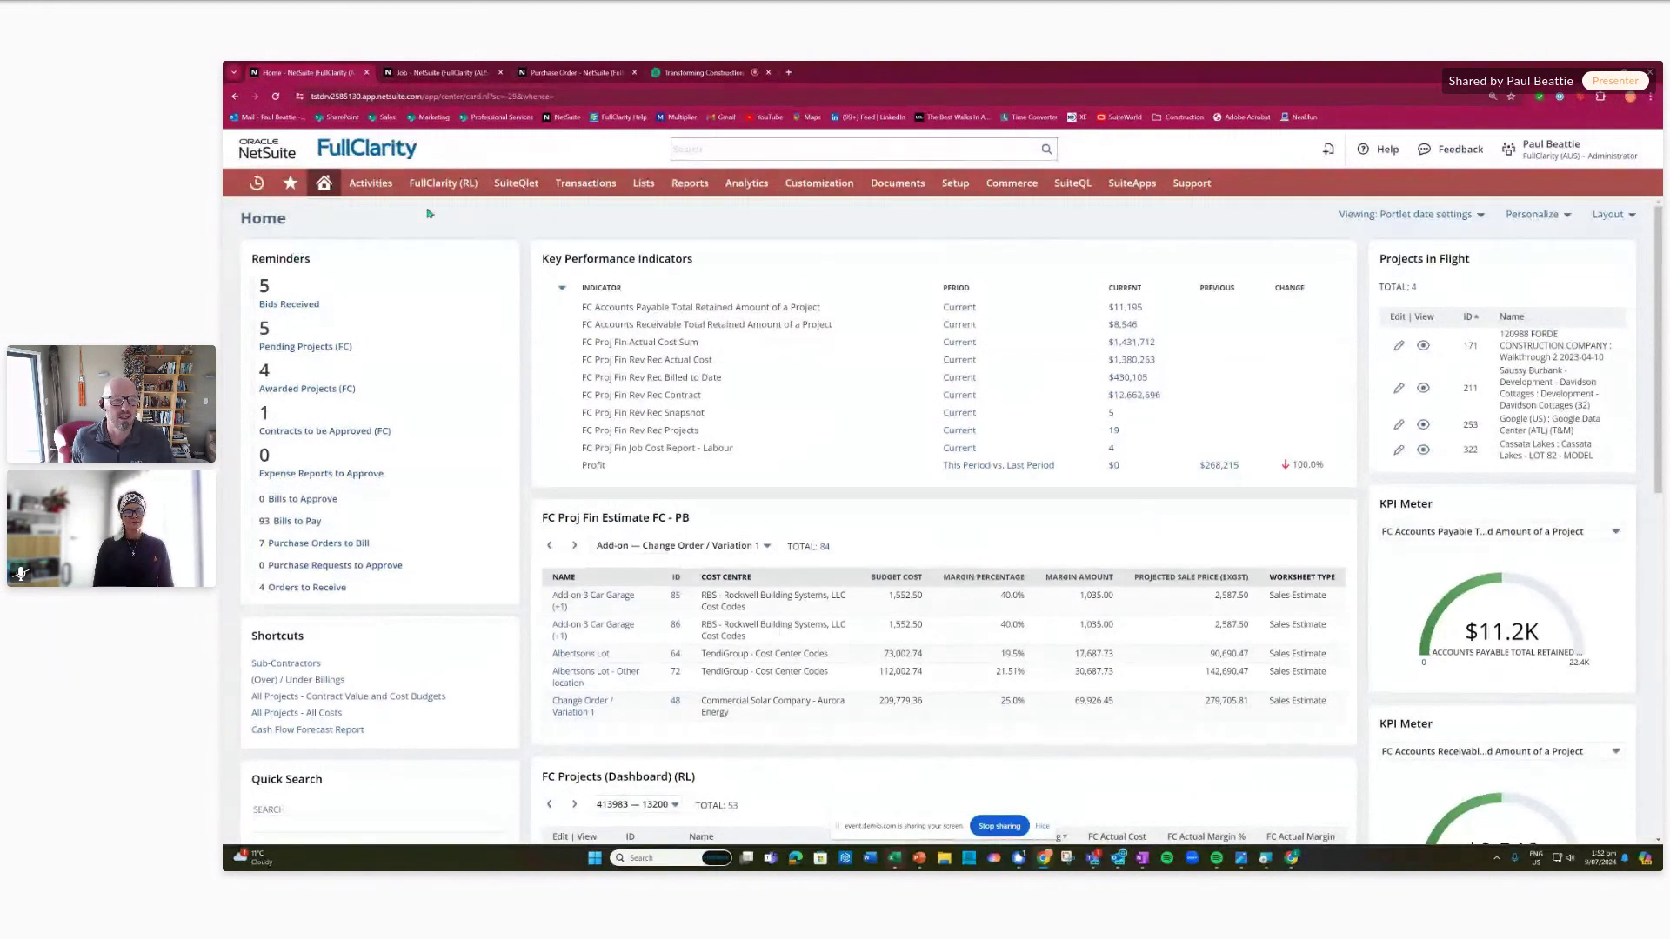
- Review the projected, actual, revenue and cost figures in the overview of the Free Rein Solar Farm - Commercial Solar (Stage Billing) job
left_click(426, 72)
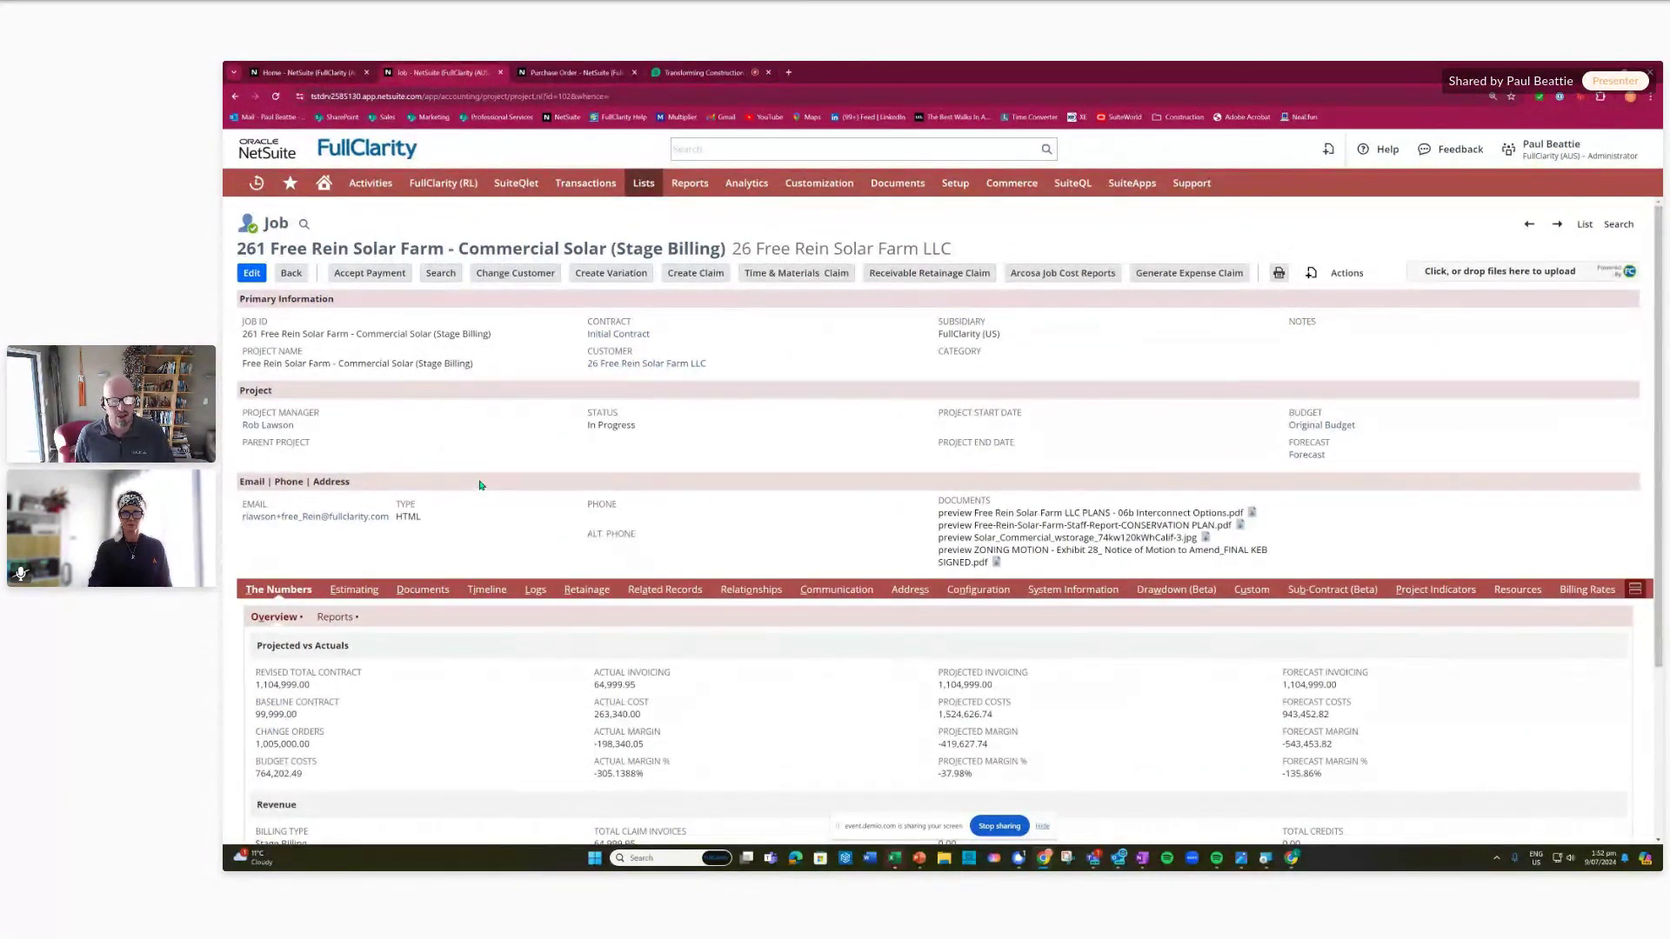
scroll(479, 487, "down", 1)
scroll(479, 487, "down", 1)
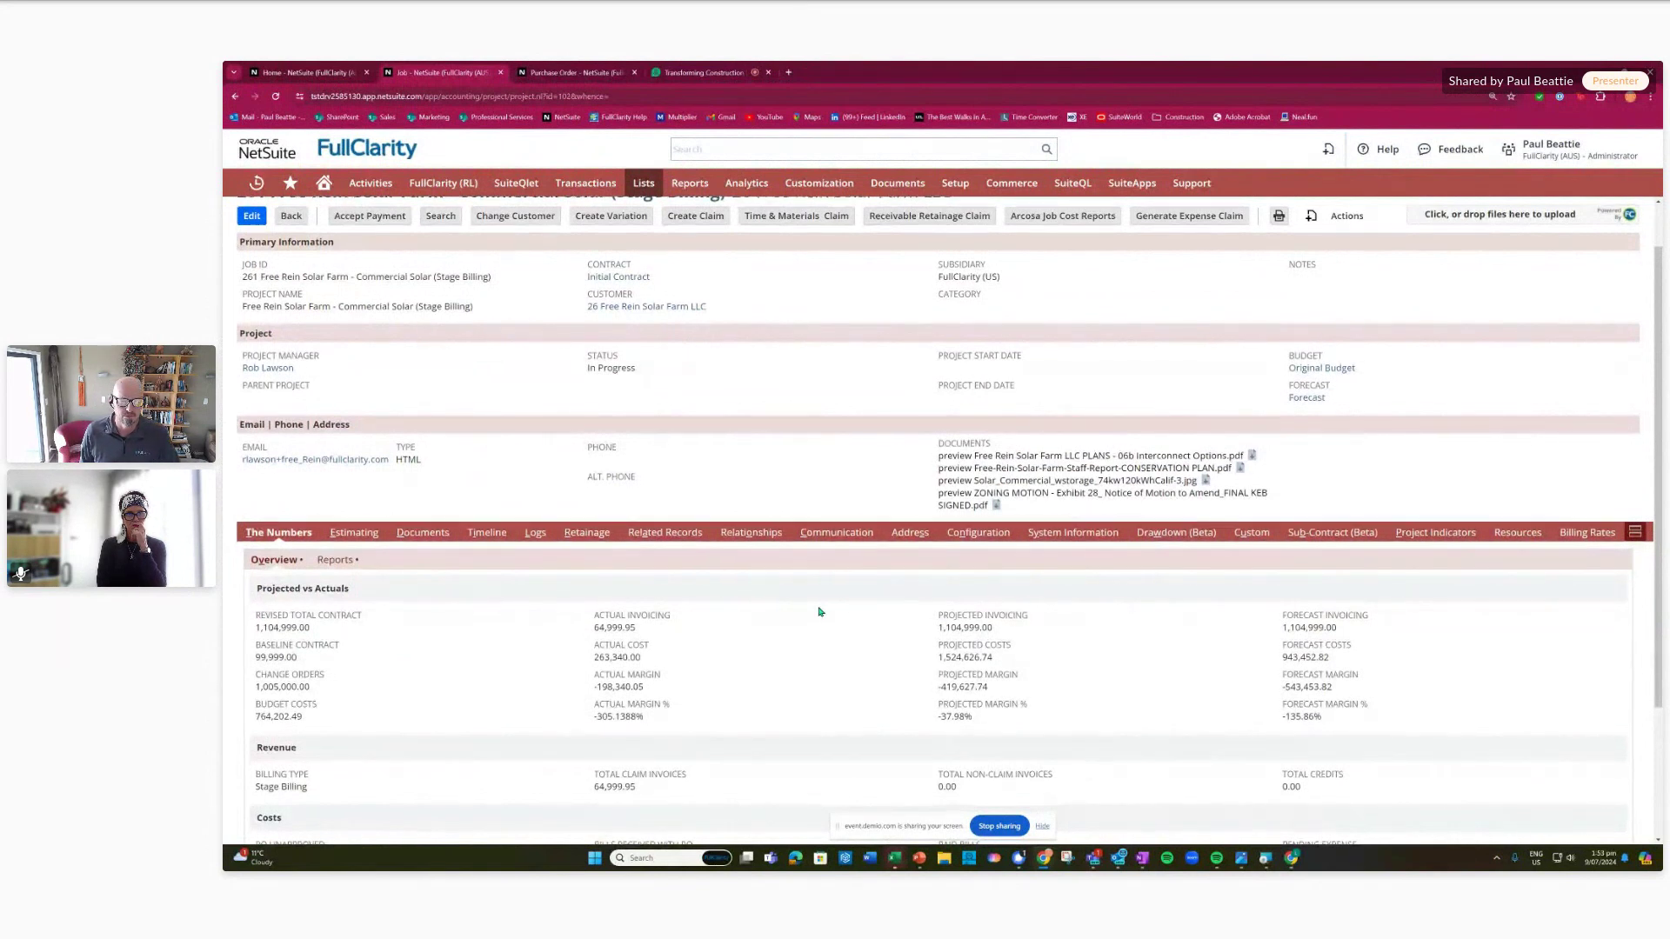
scroll(817, 612, "down", 2)
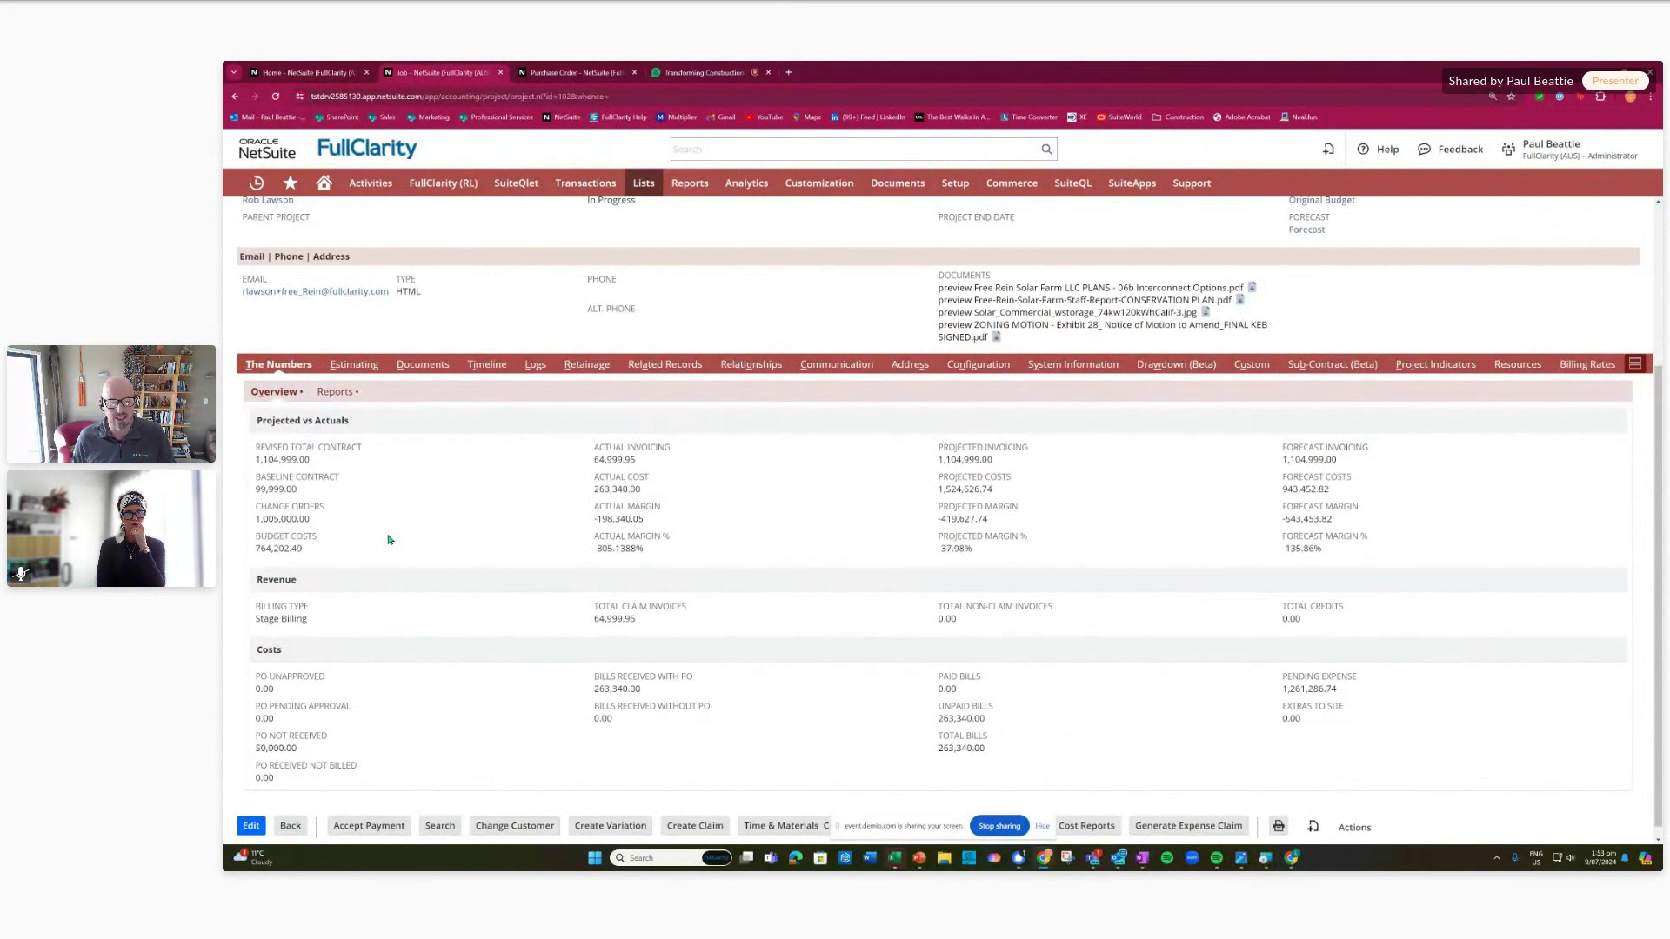
- Open the job's Job Cost and Job Asset Type reports in separate new browser tabs
scroll(414, 507, "up", 1)
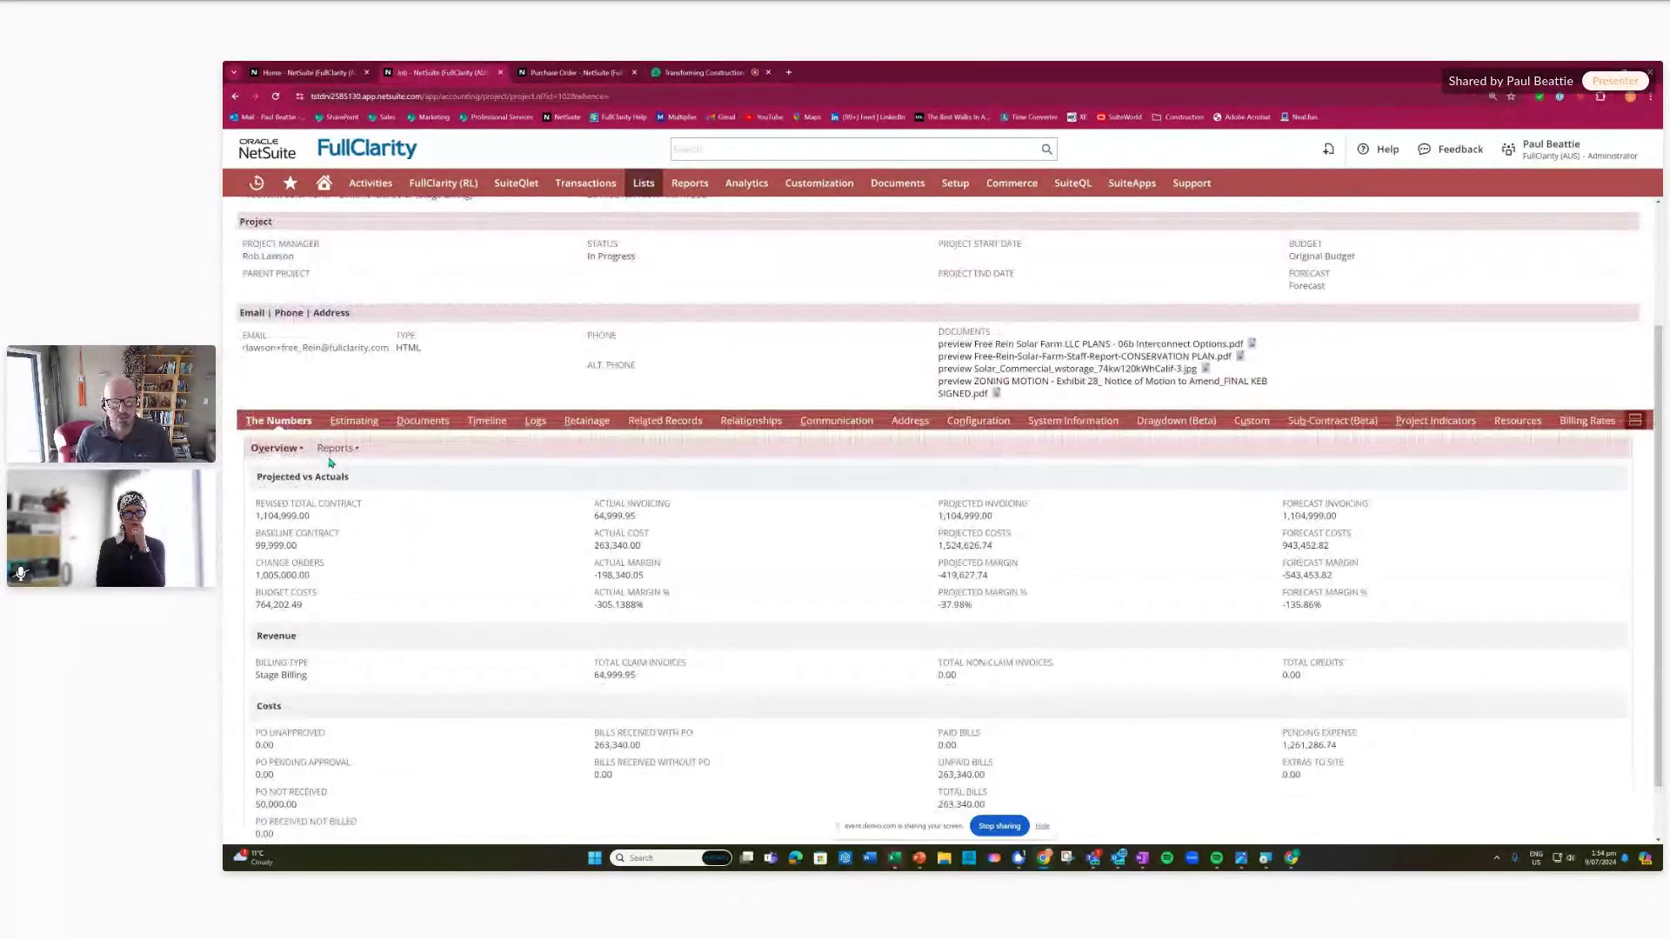
left_click(325, 449)
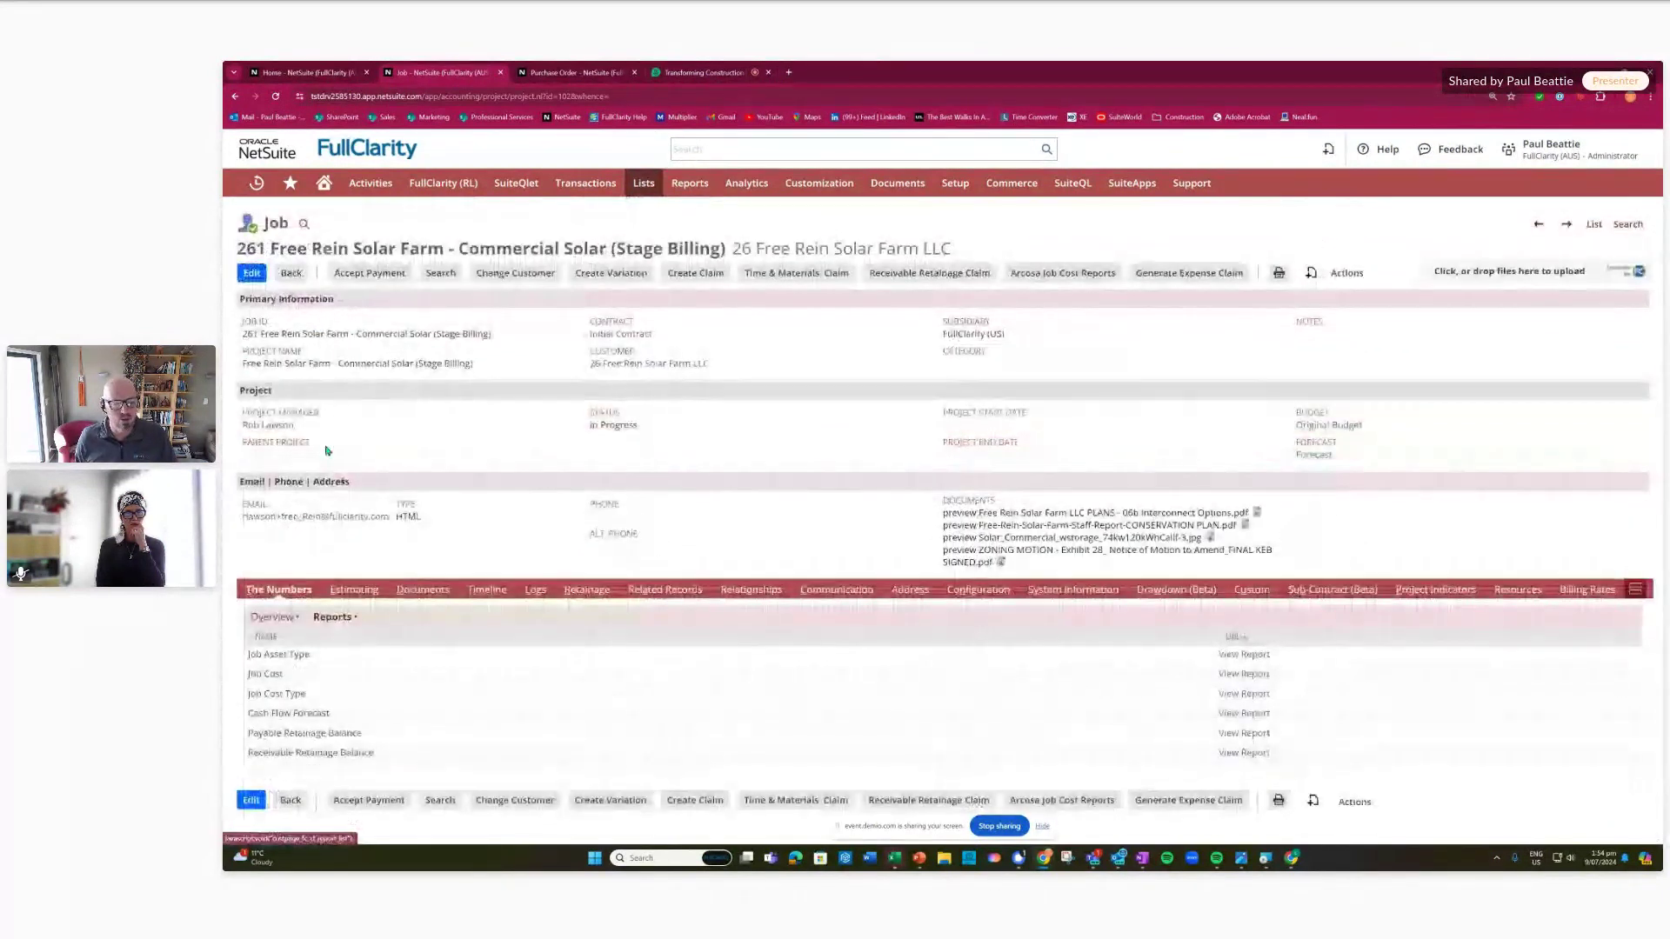
right_click(1233, 677)
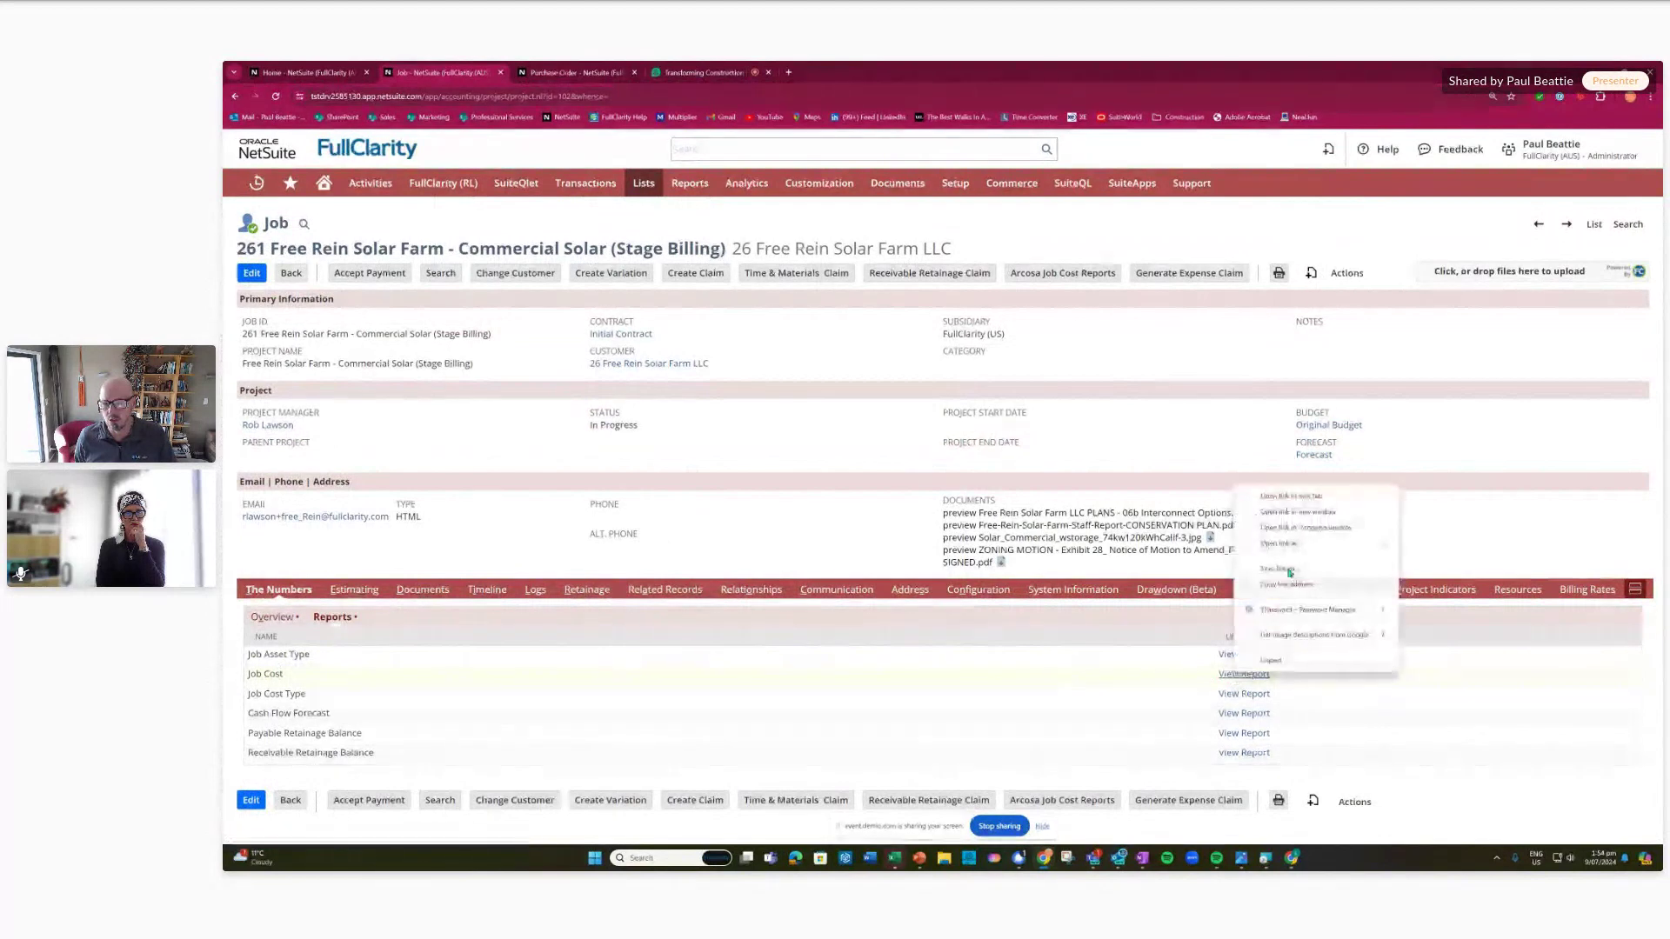
left_click(1280, 496)
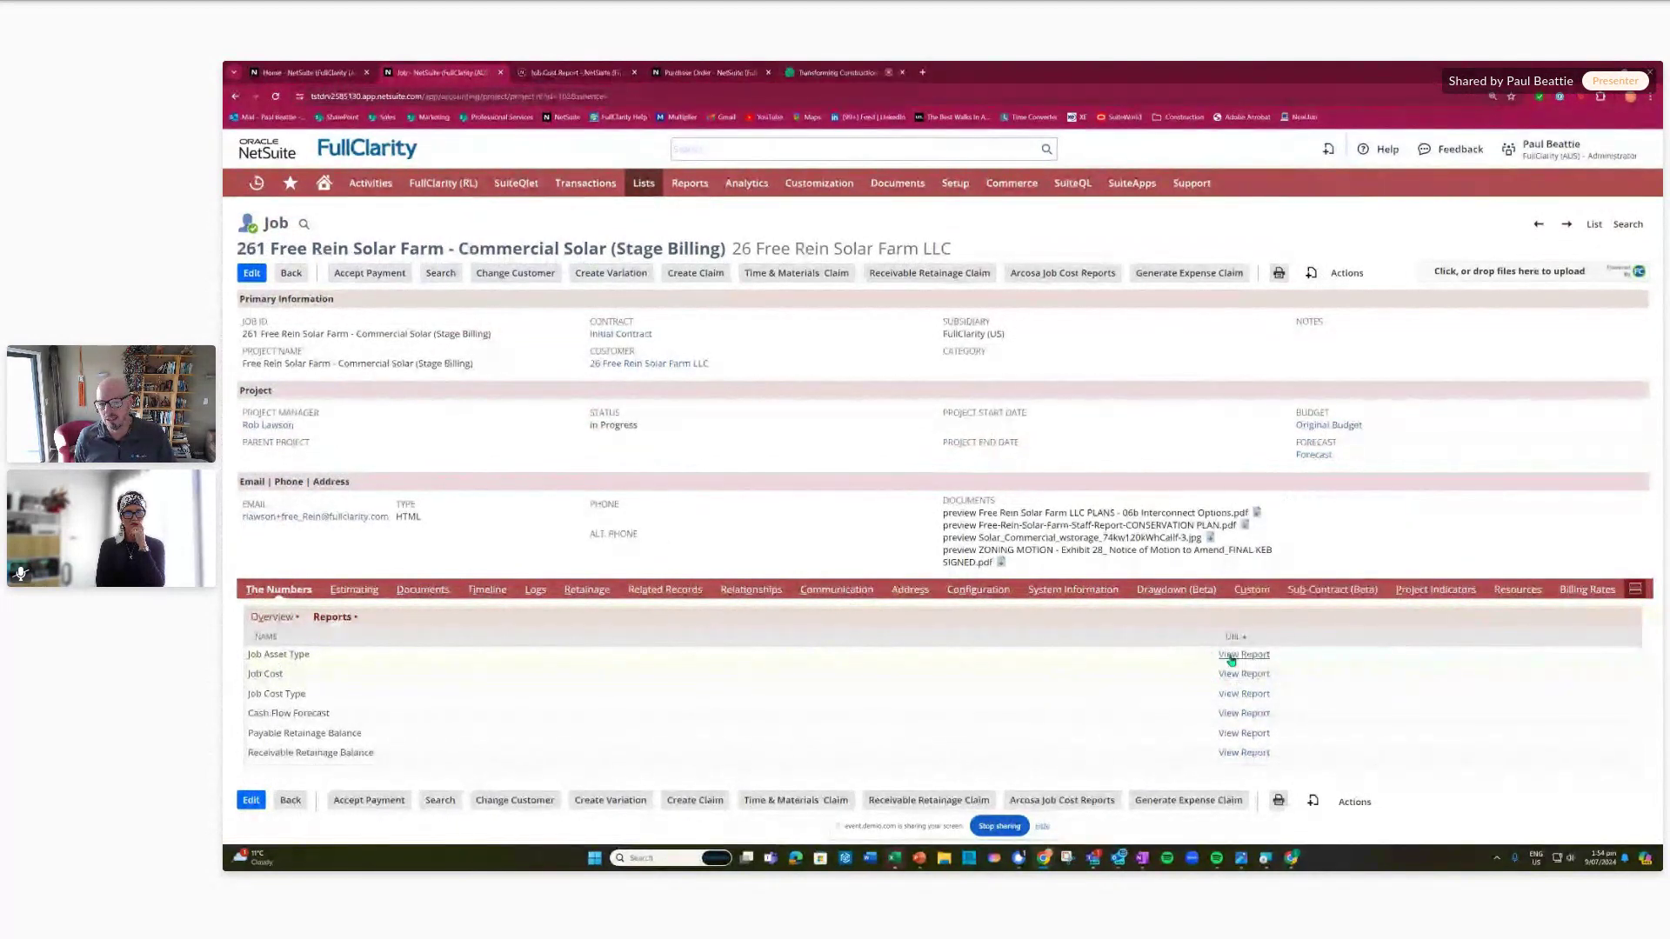
right_click(1231, 661)
left_click(1272, 485)
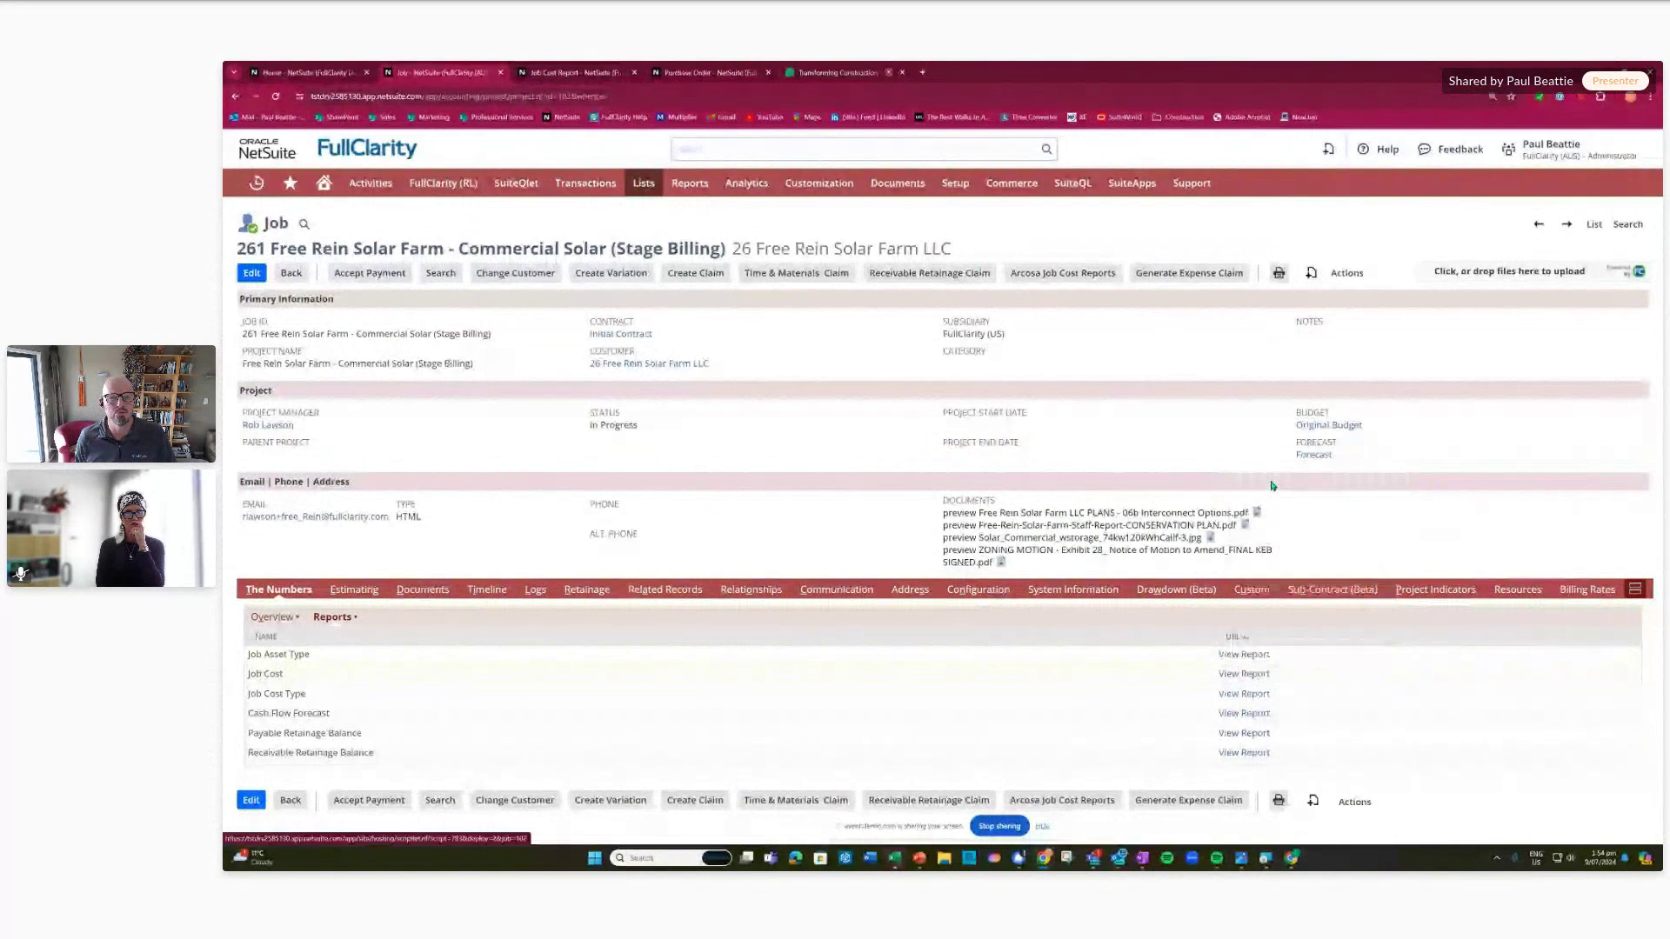
- Compare the Job Cost Report with its Asset Type version, and return to the Job Cost Report
left_click(578, 72)
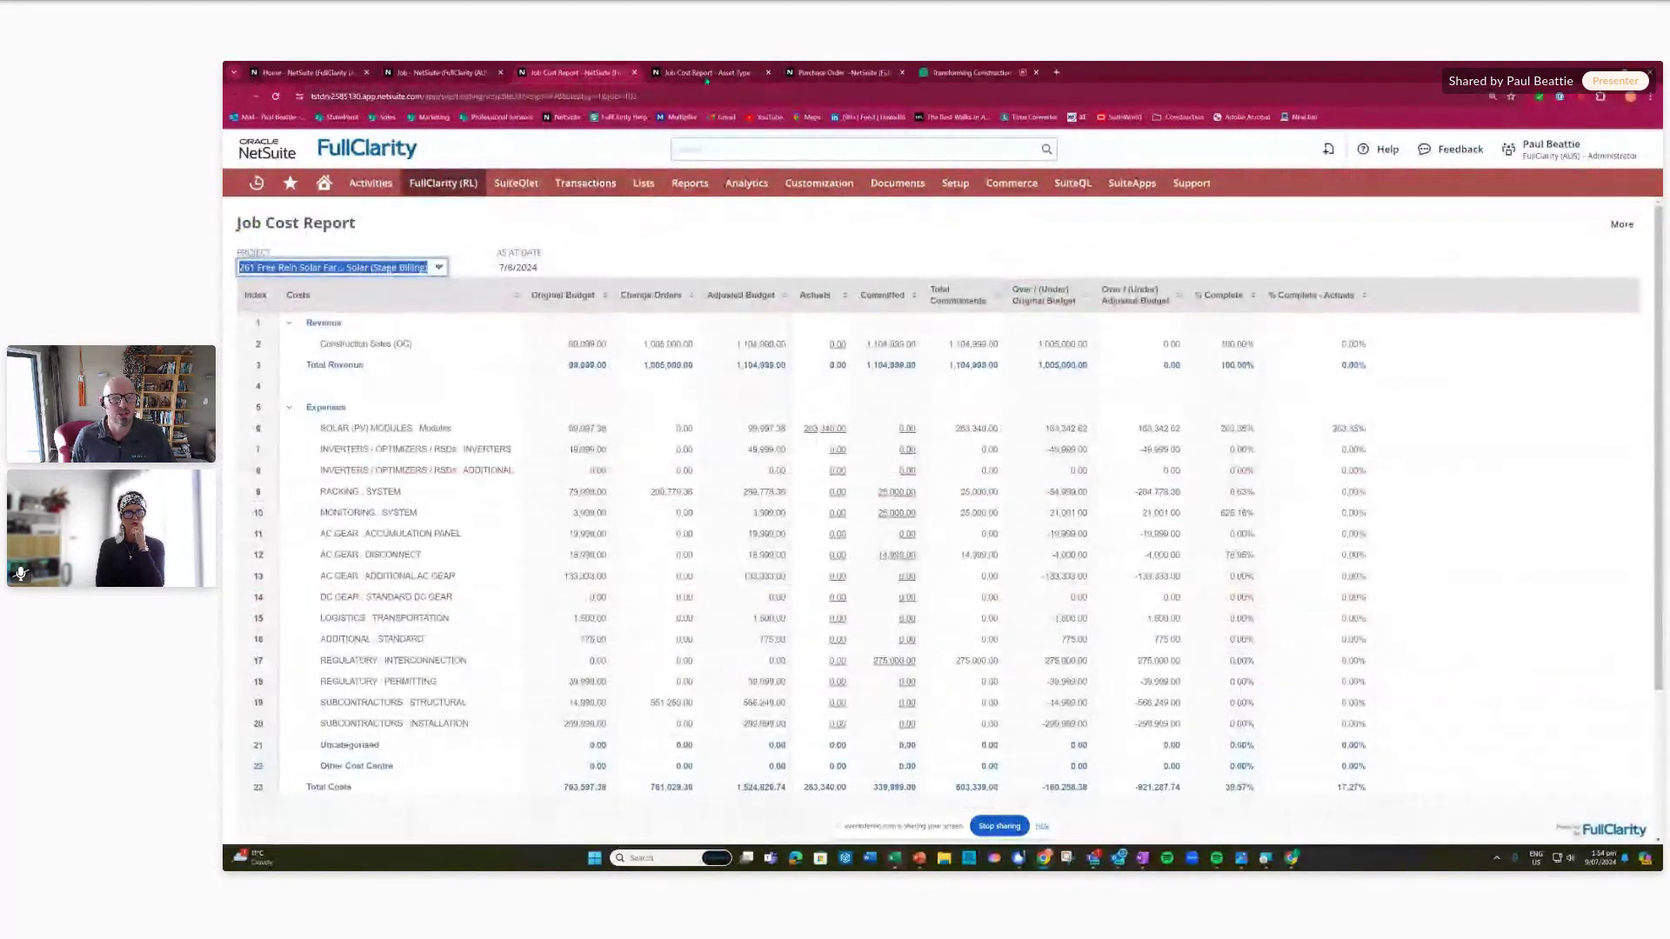
left_click(707, 76)
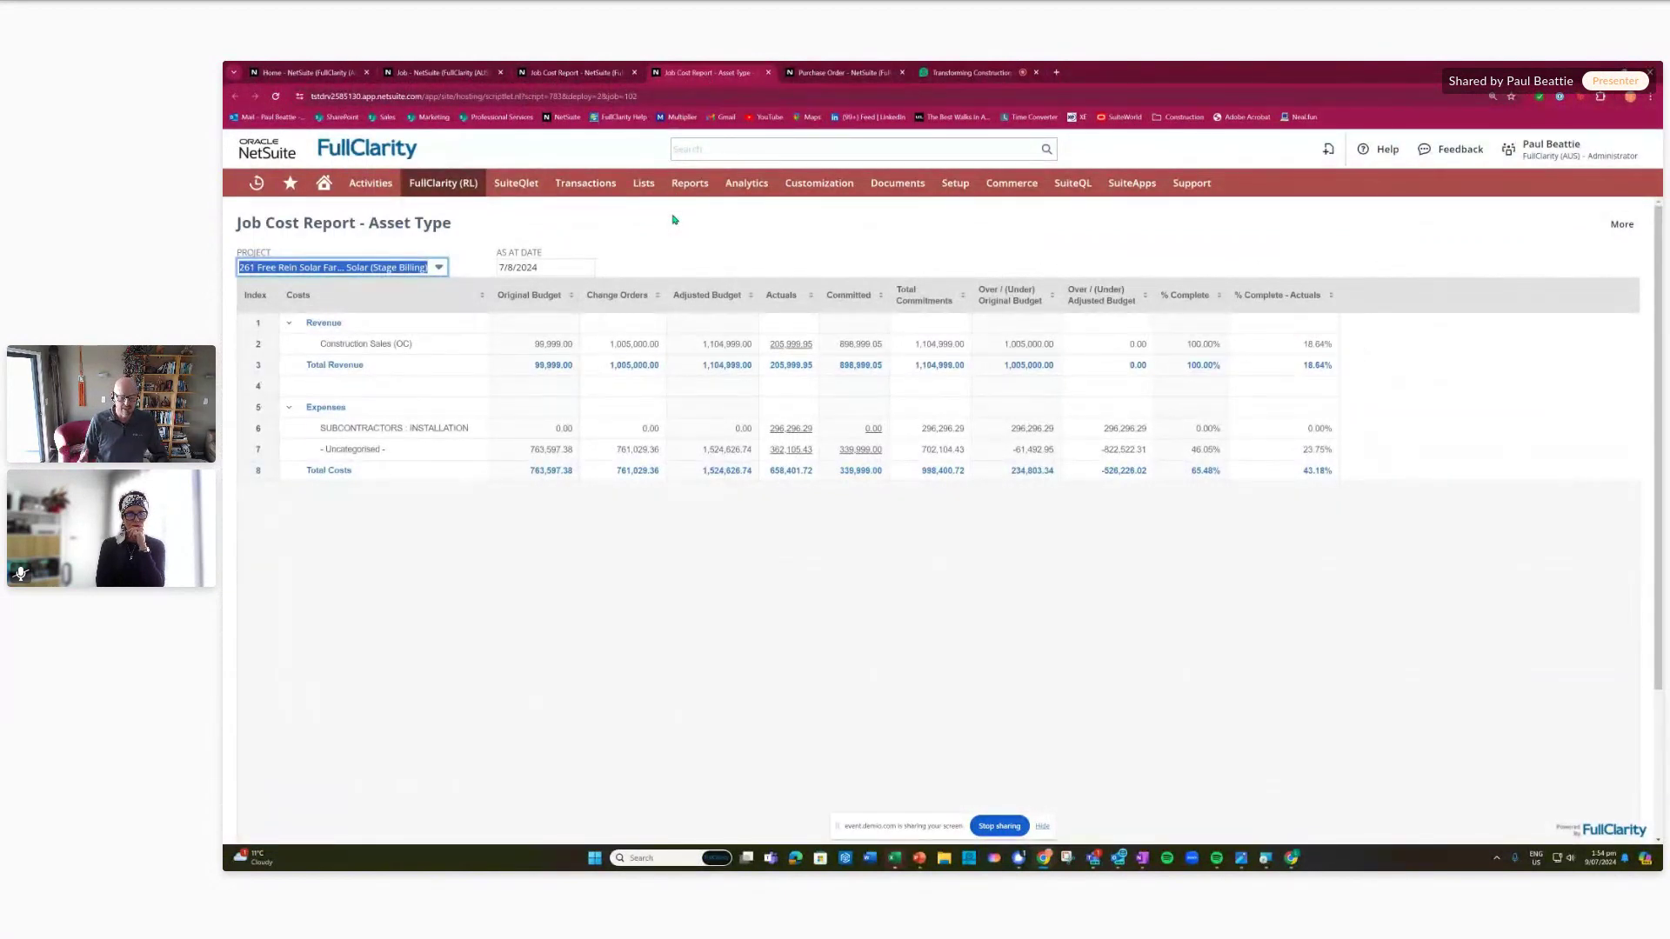
left_click(577, 73)
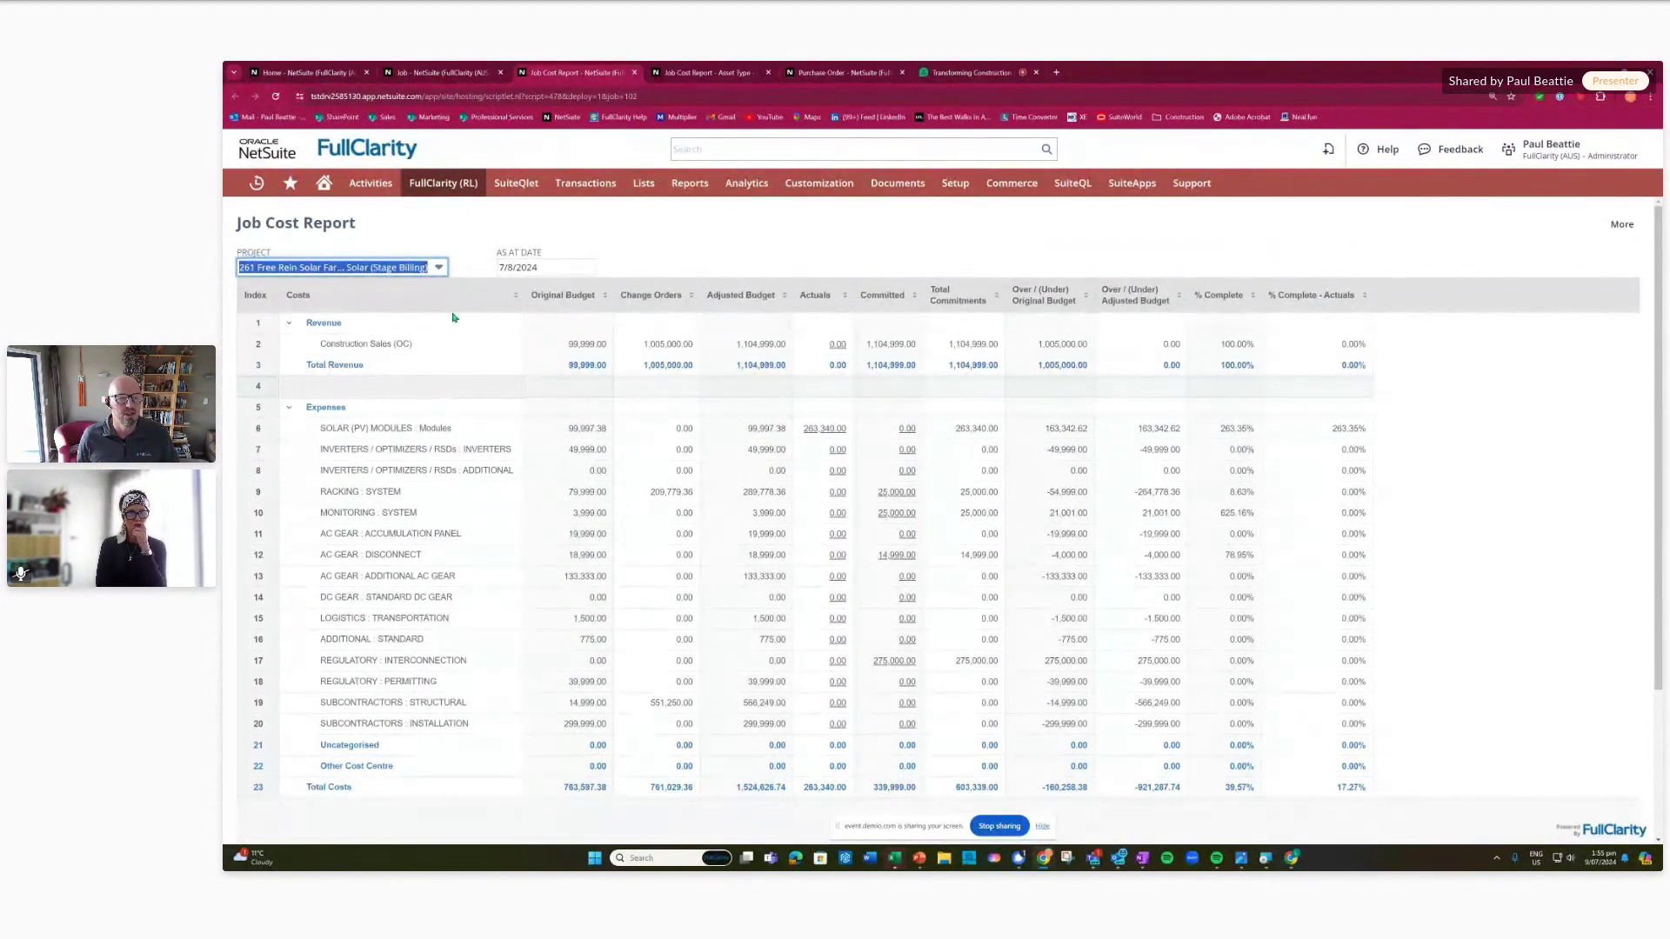
- Open the cost center management page and display the PJC Codes with Stages - Builder/Developer cost center
mouse_move(442, 185)
mouse_move(479, 274)
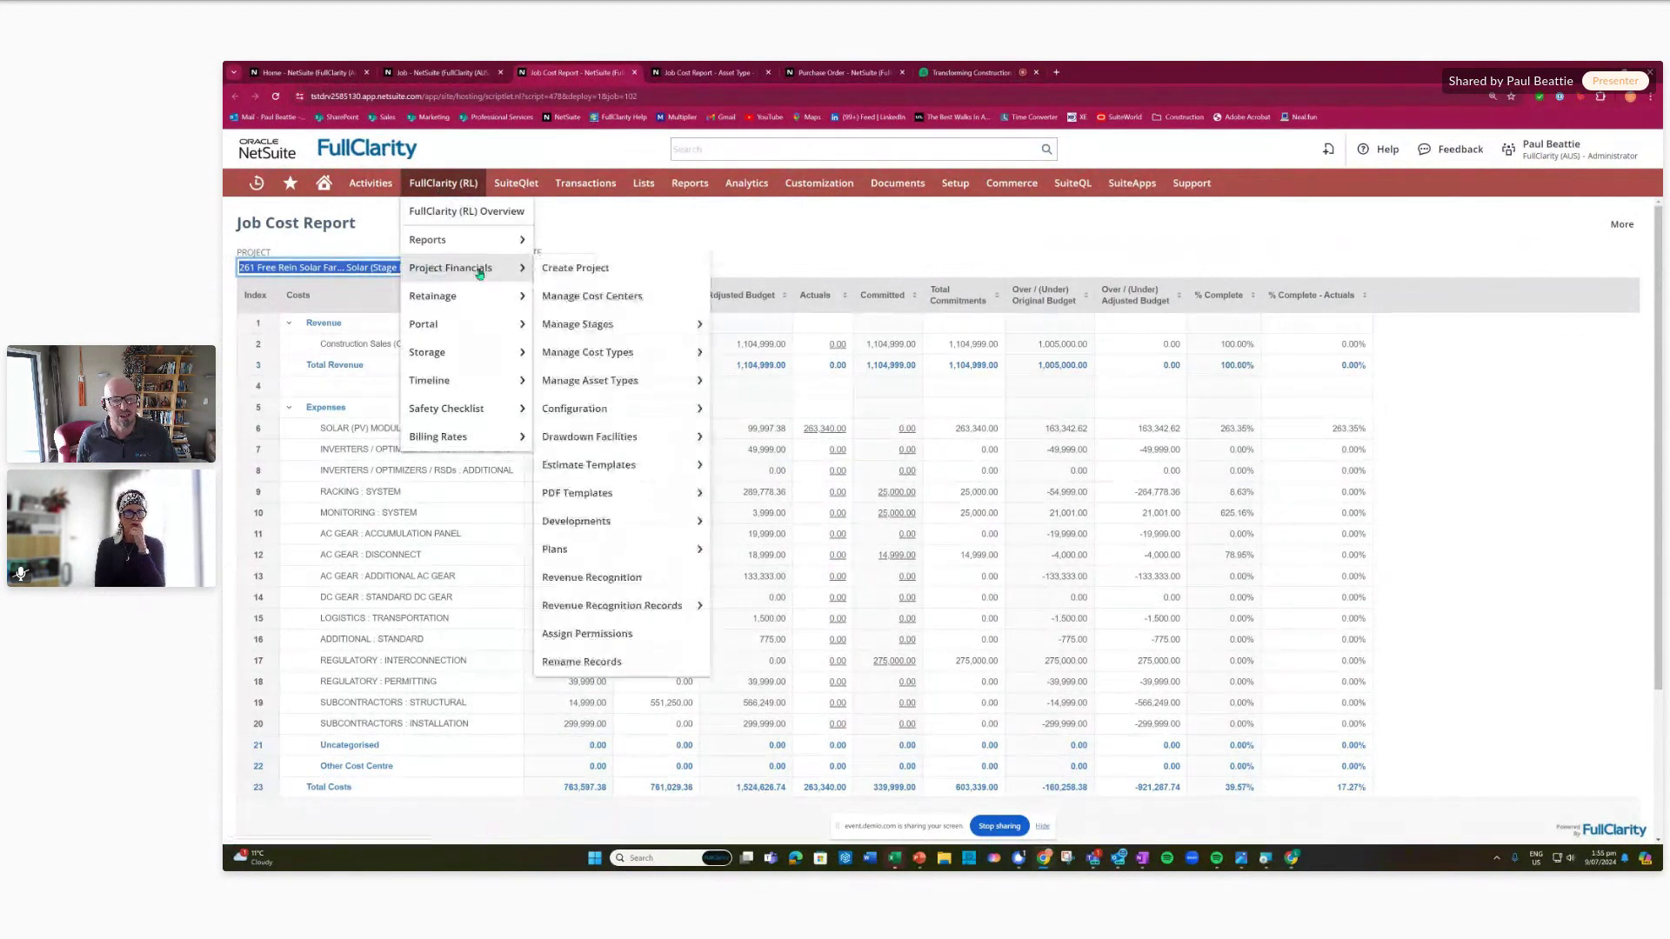
left_click(628, 304)
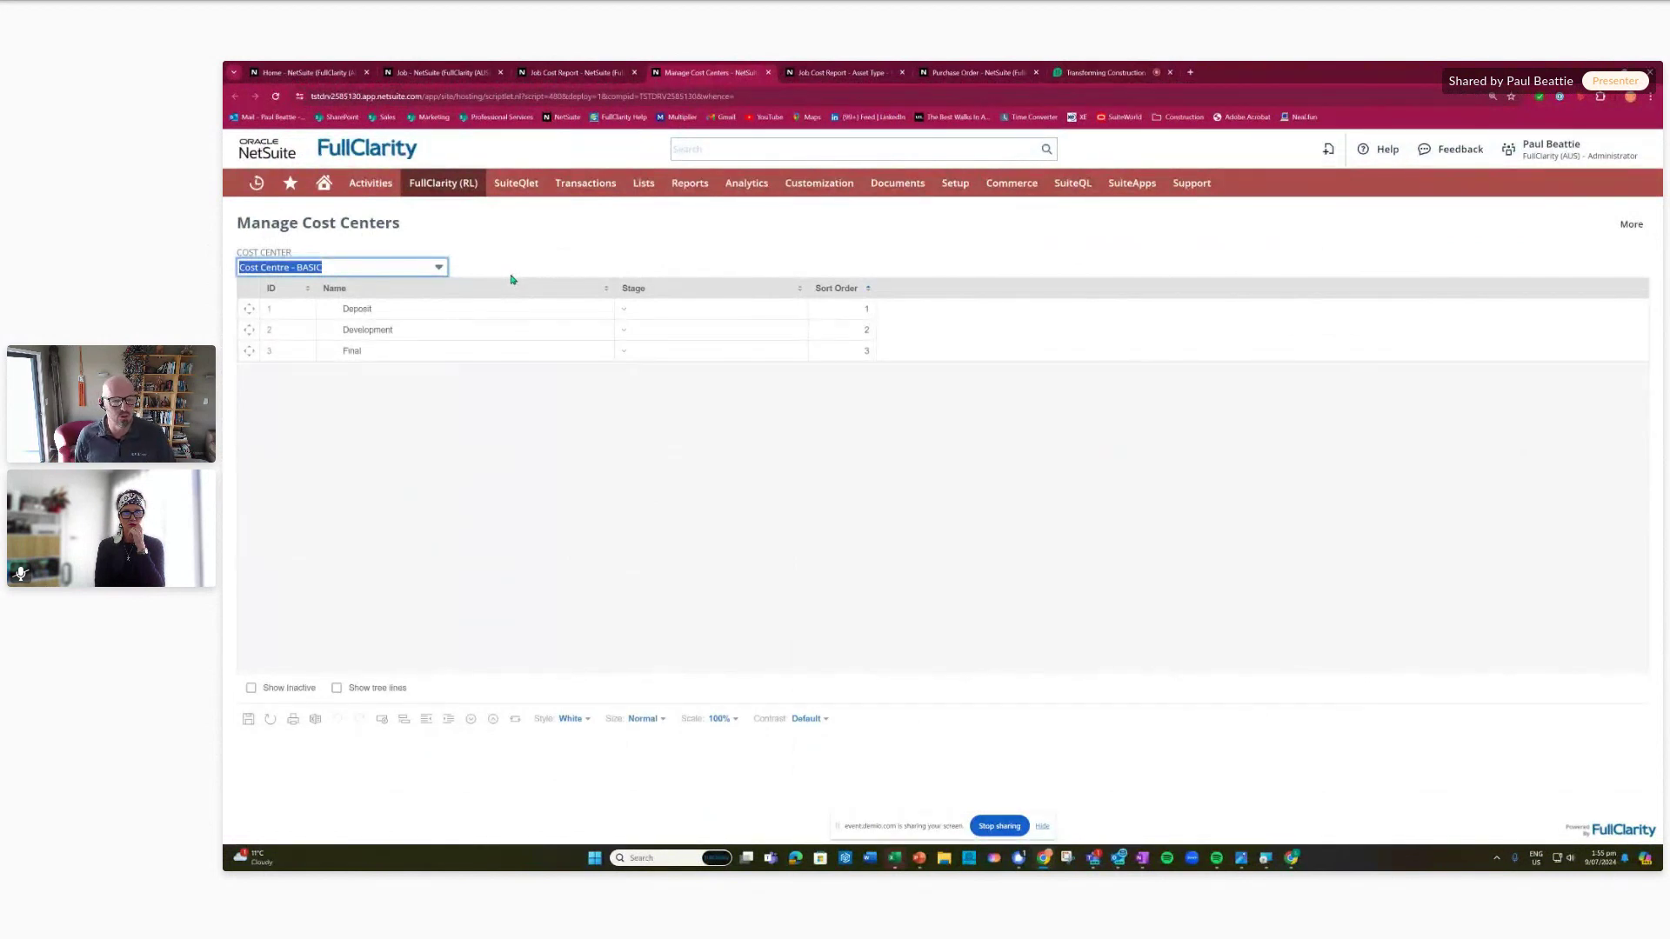
left_click(440, 268)
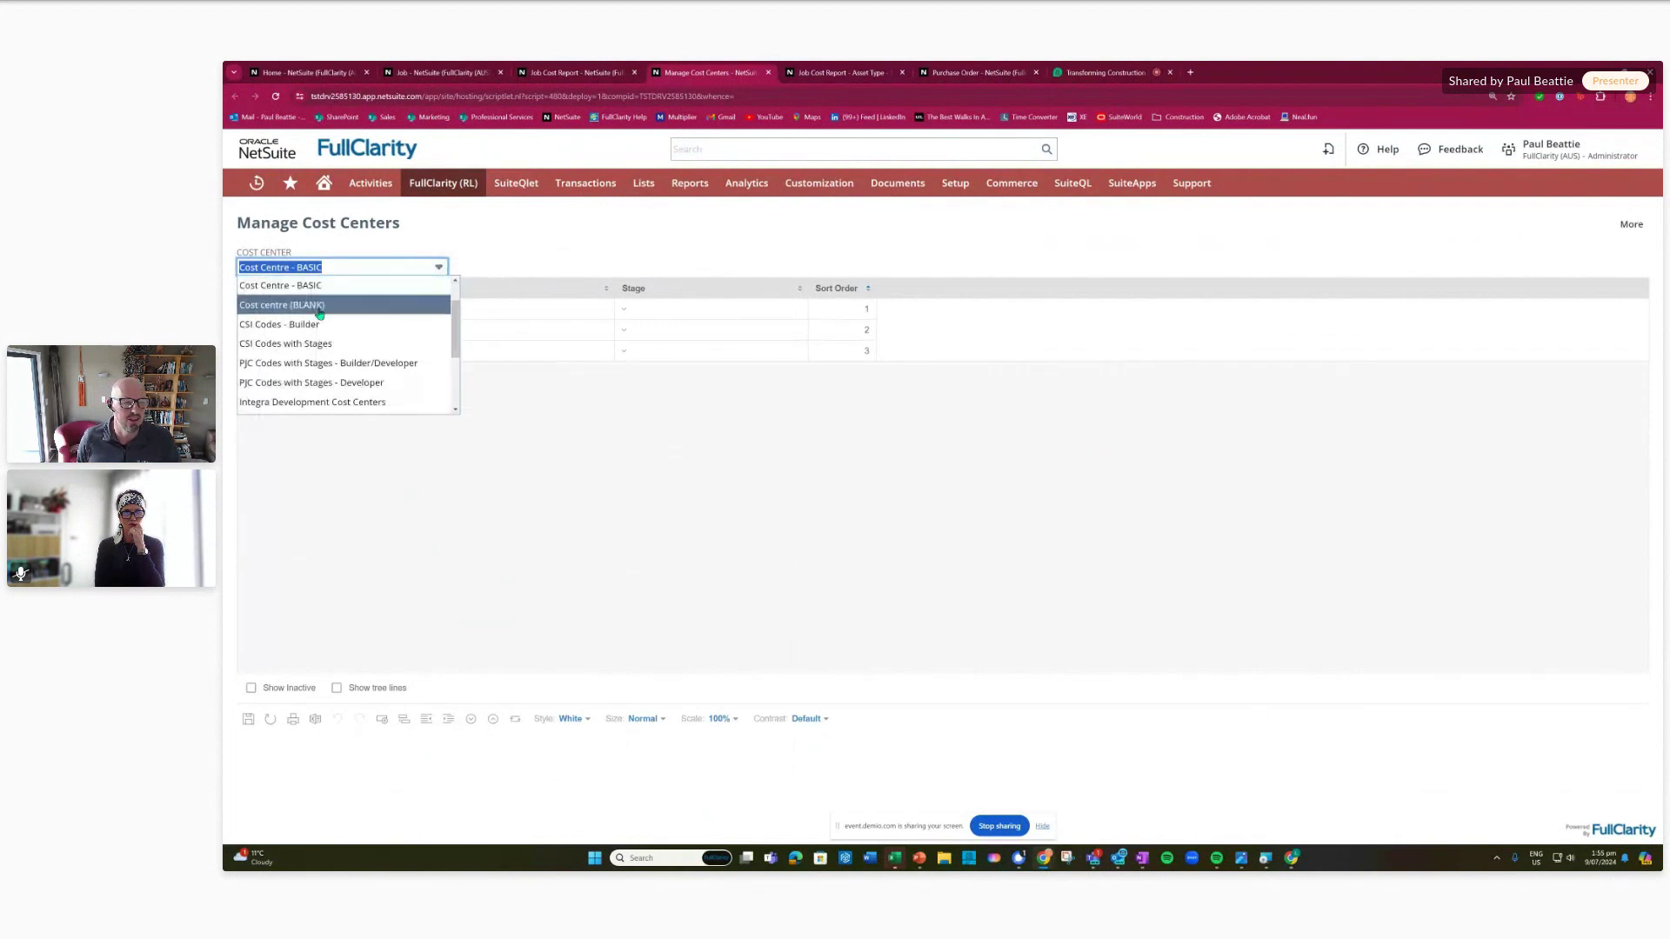
left_click(322, 367)
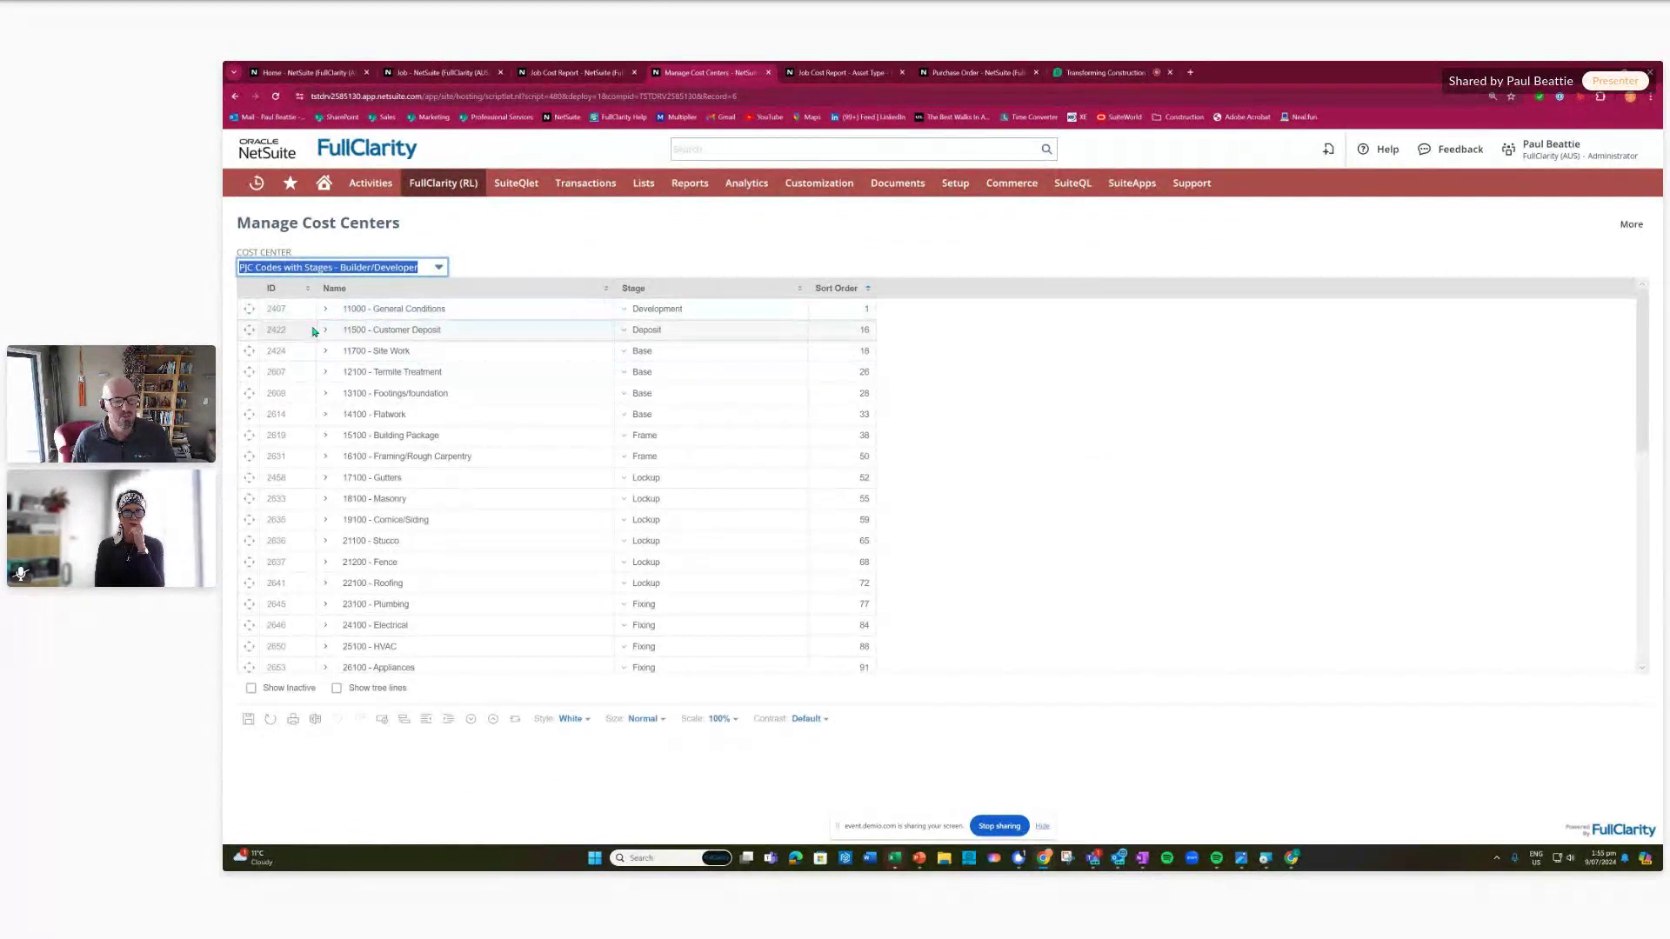
- Inspect the 15100 - Building Package sub-codes, collapse them again and expand the 17100 - Gutters cost code
left_click(325, 437)
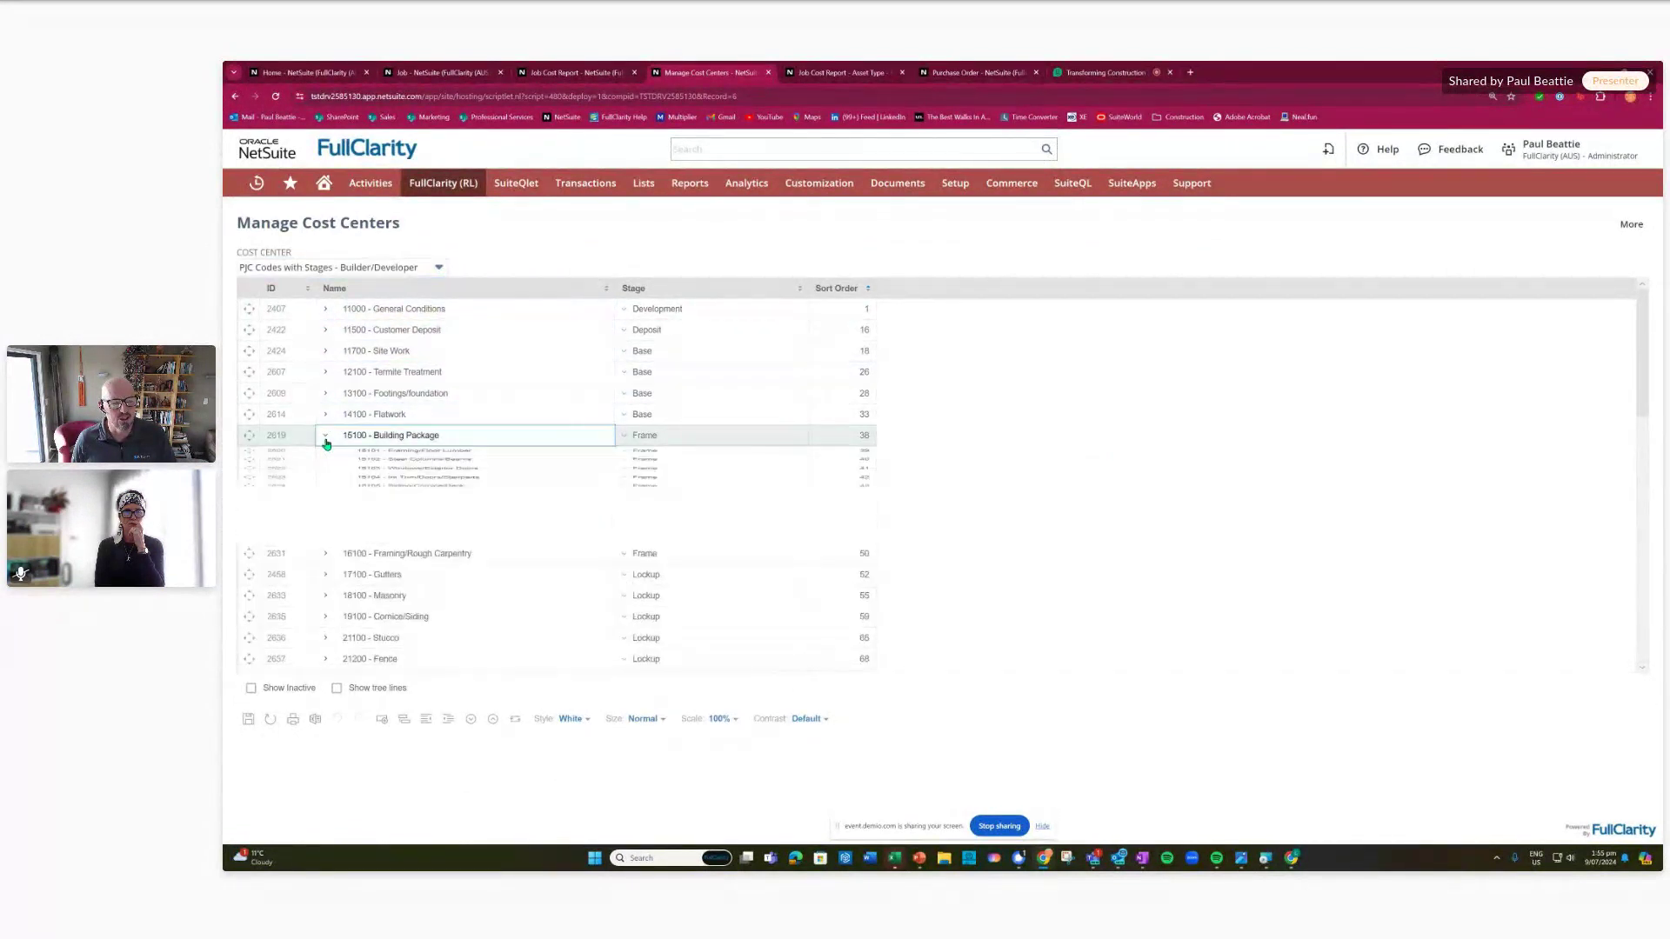
left_click(325, 437)
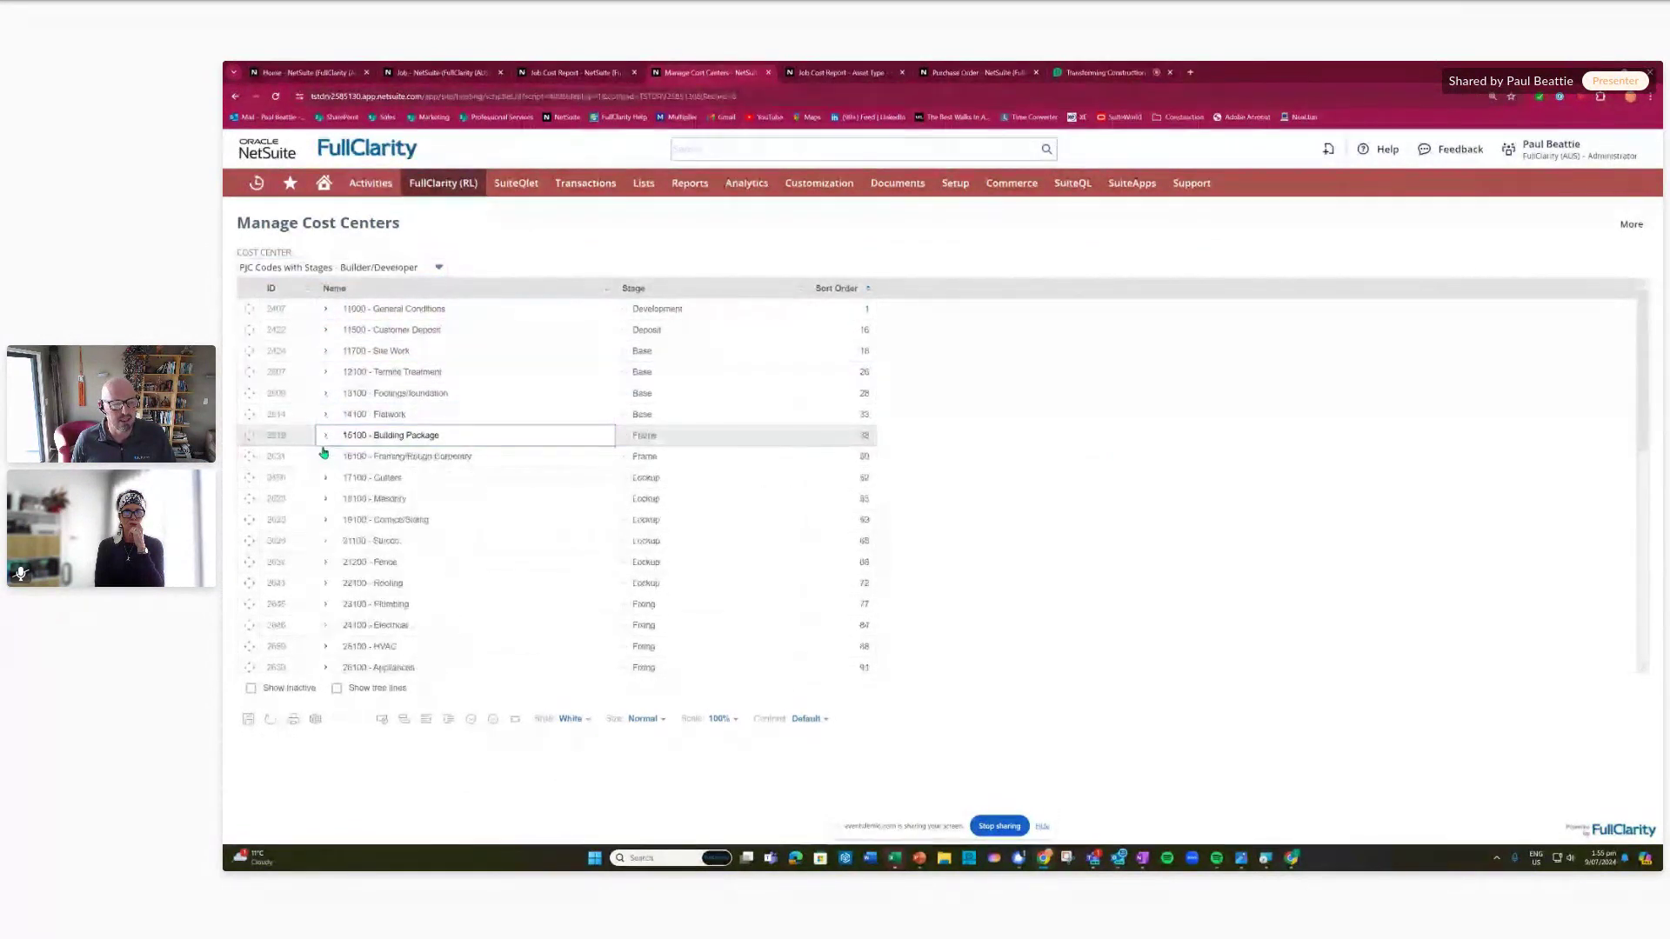
left_click(325, 478)
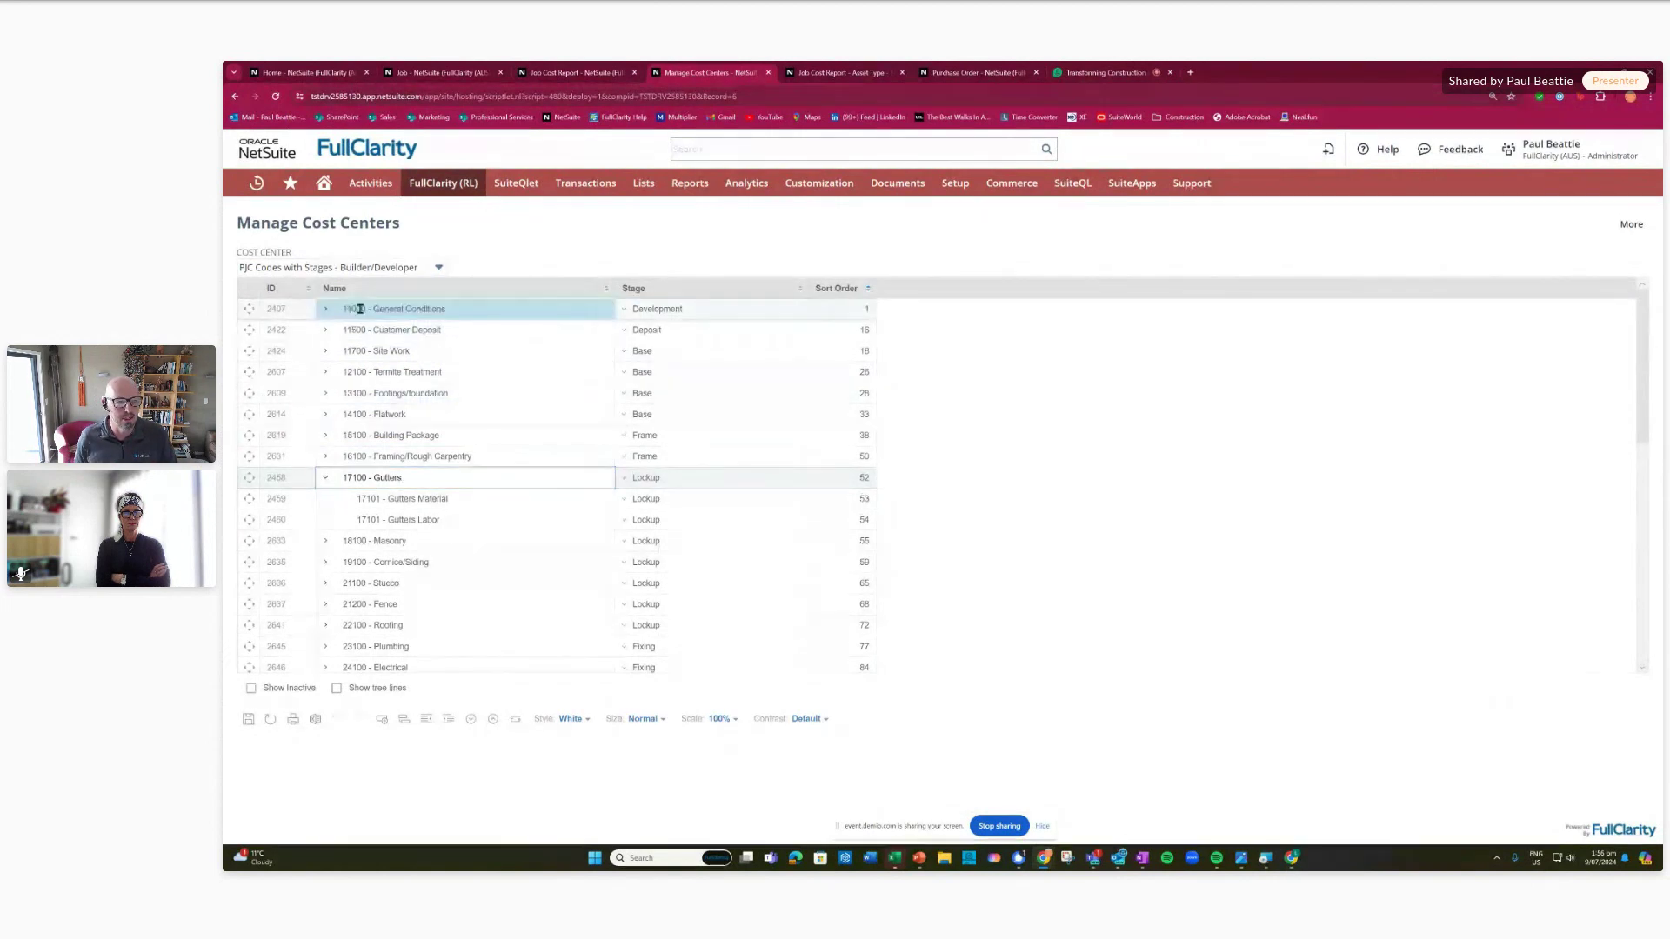
- Switch to the RBS - Rockwell cost codes cost center and inspect the sub-codes under Block
left_click(389, 268)
scroll(383, 352, "down", 2)
left_click(337, 406)
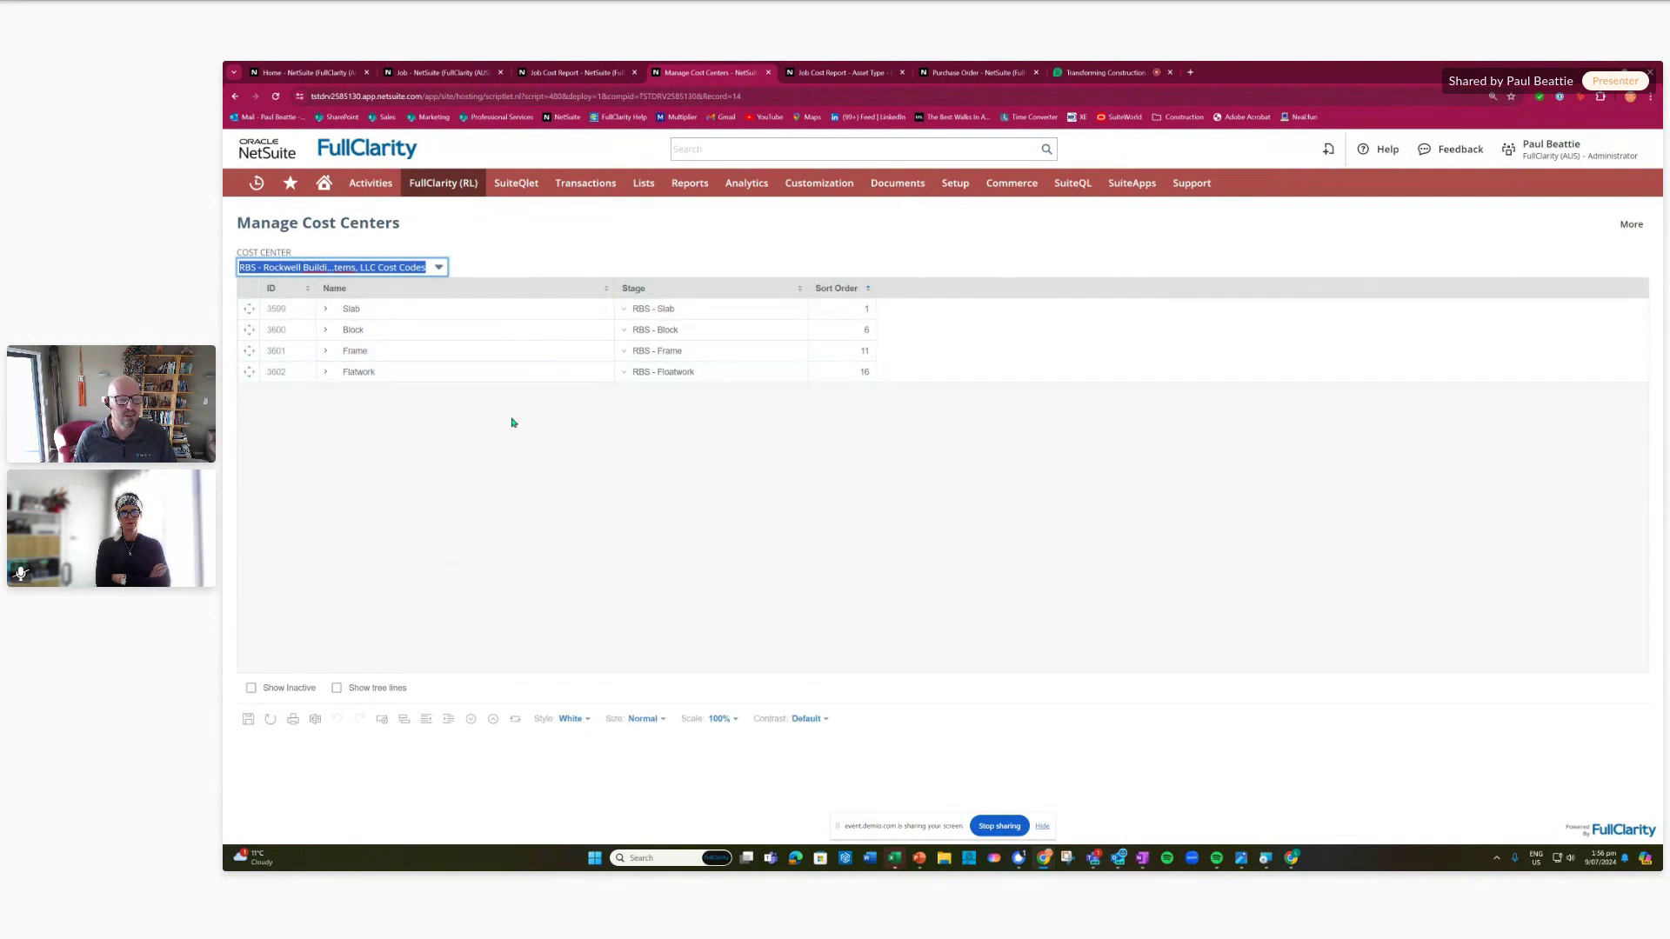
left_click(326, 331)
left_click(324, 332)
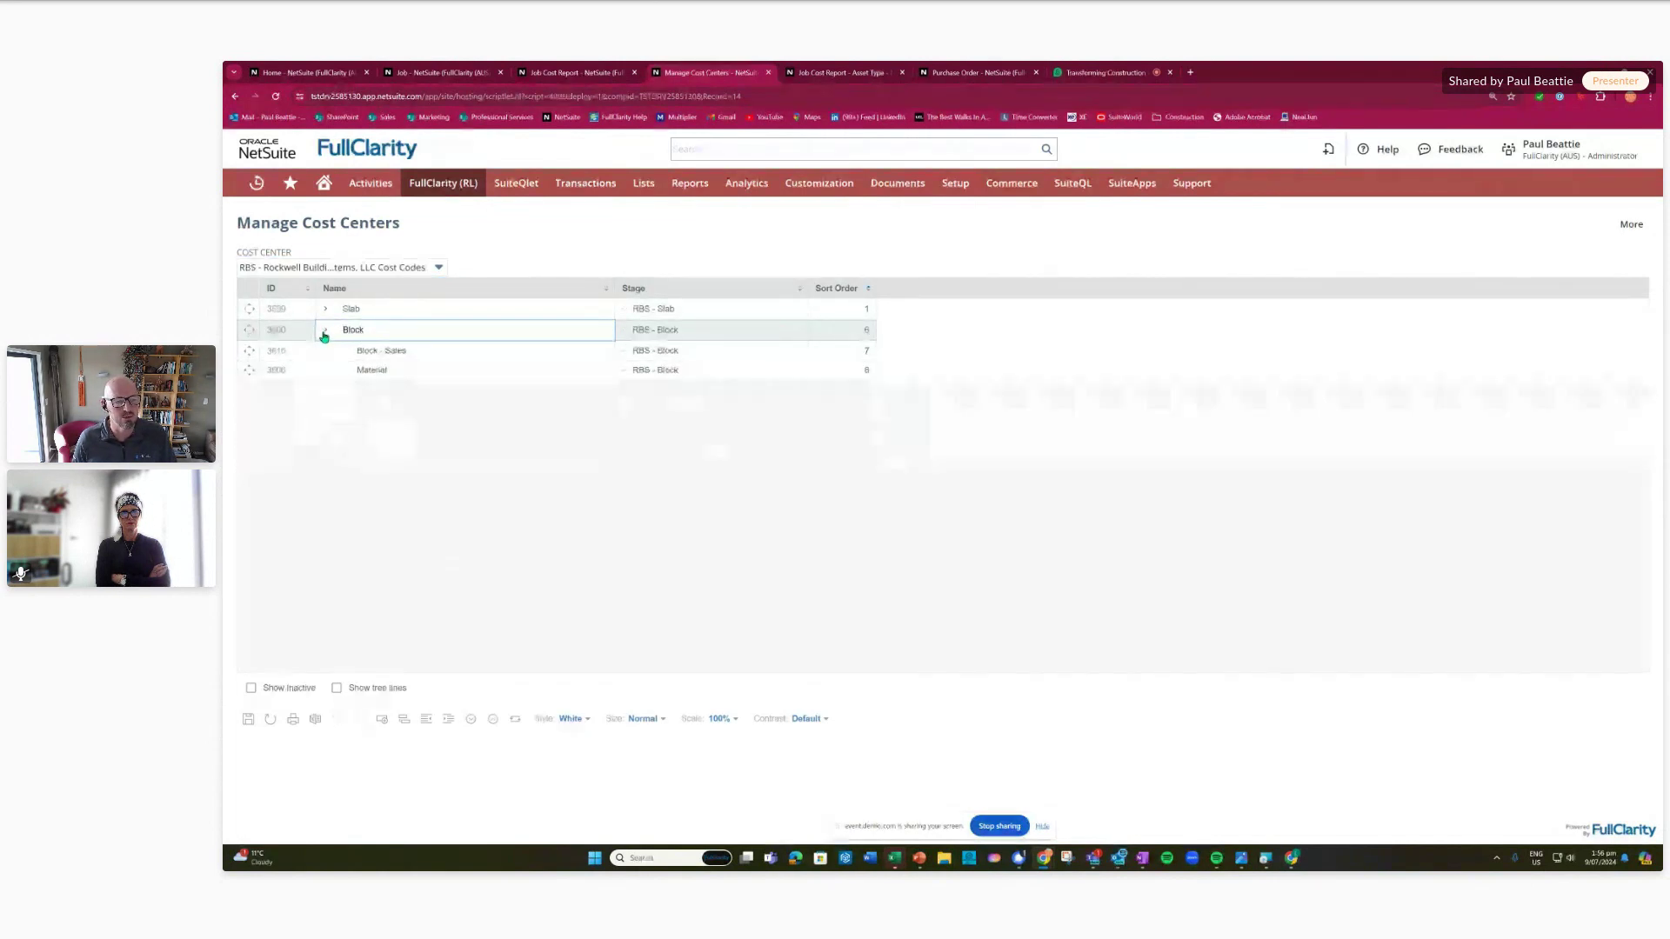
- Expand the Frame cost code and view the stage options available for it, leaving its stage as RBS - Frame
left_click(326, 352)
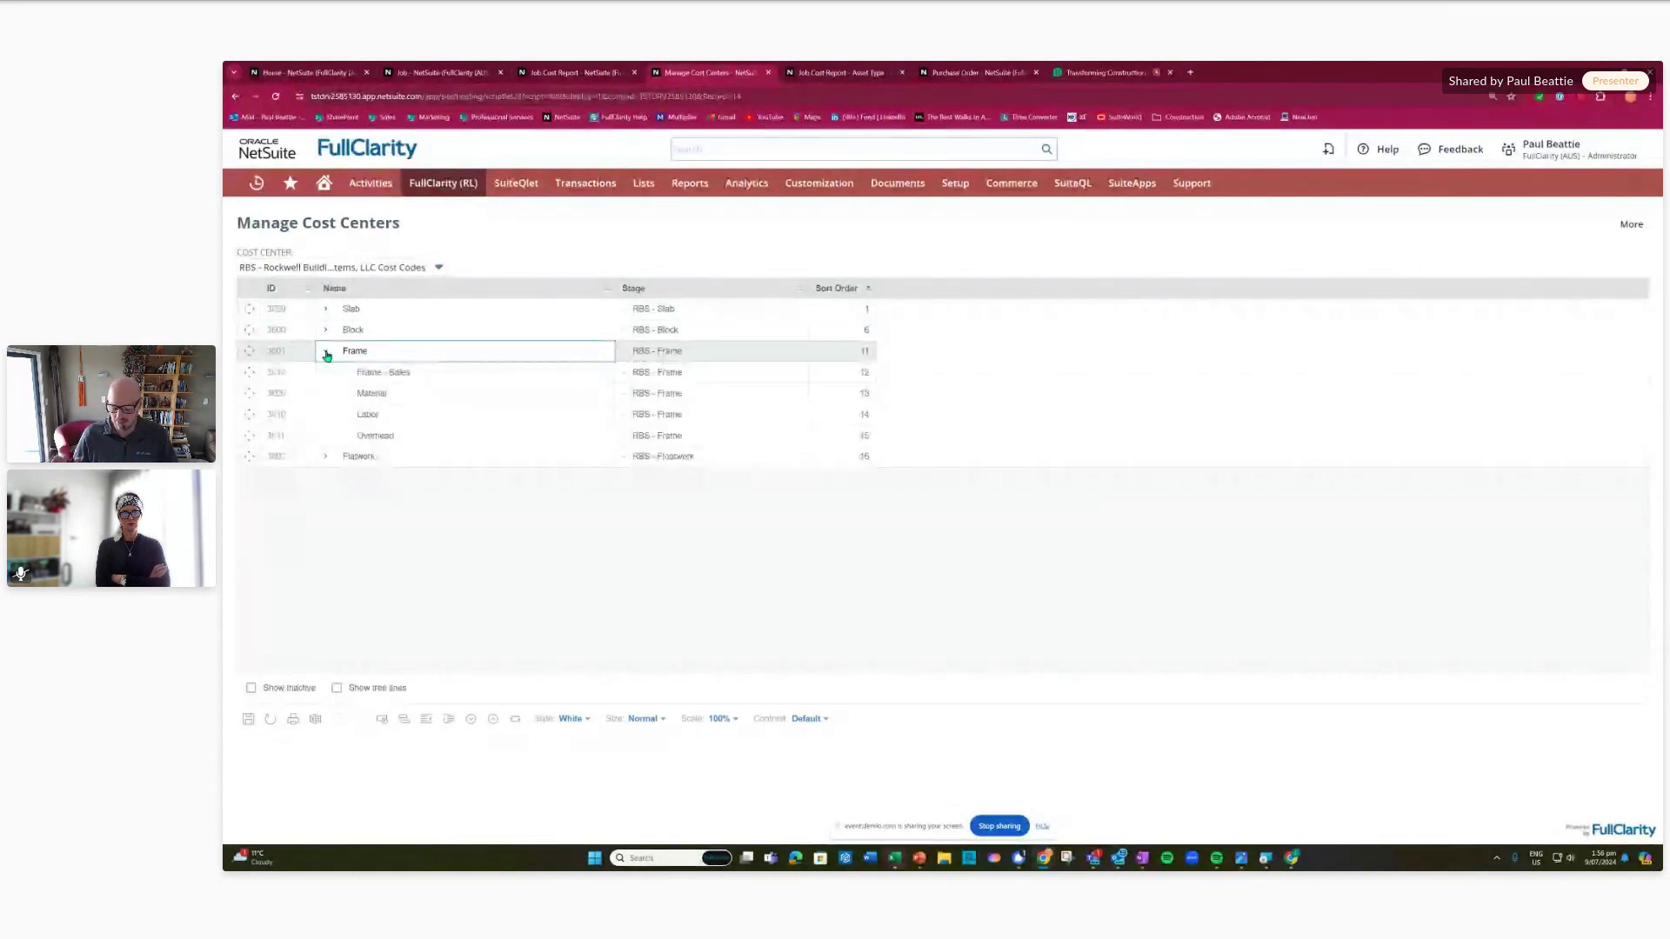
left_click(623, 357)
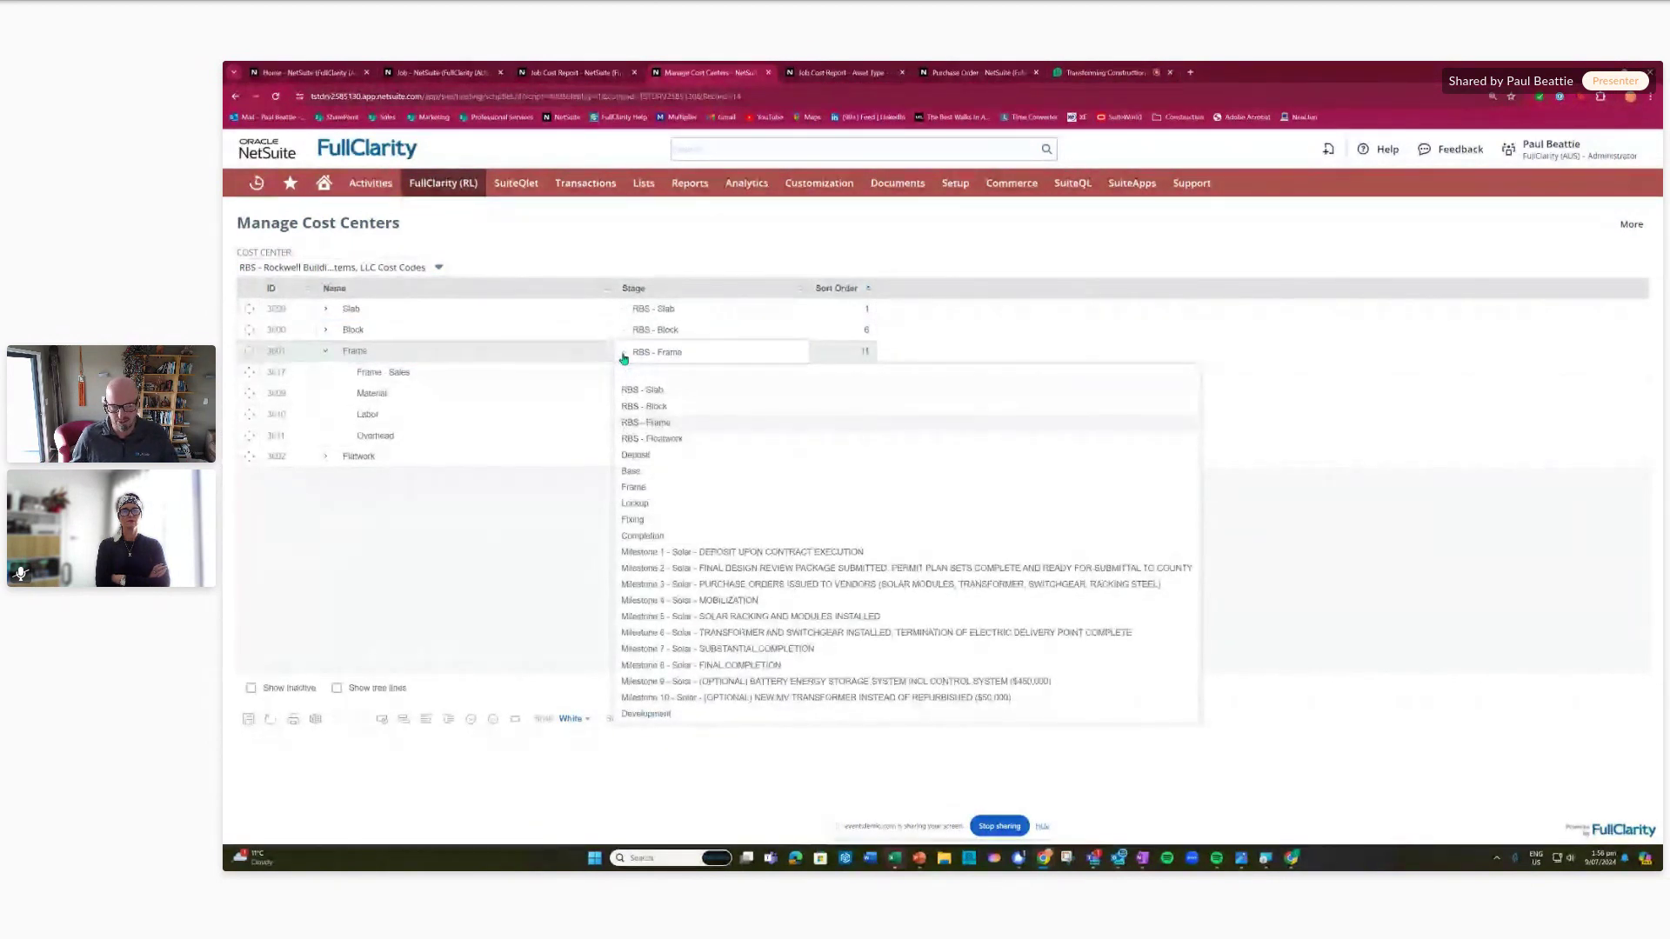
left_click(624, 357)
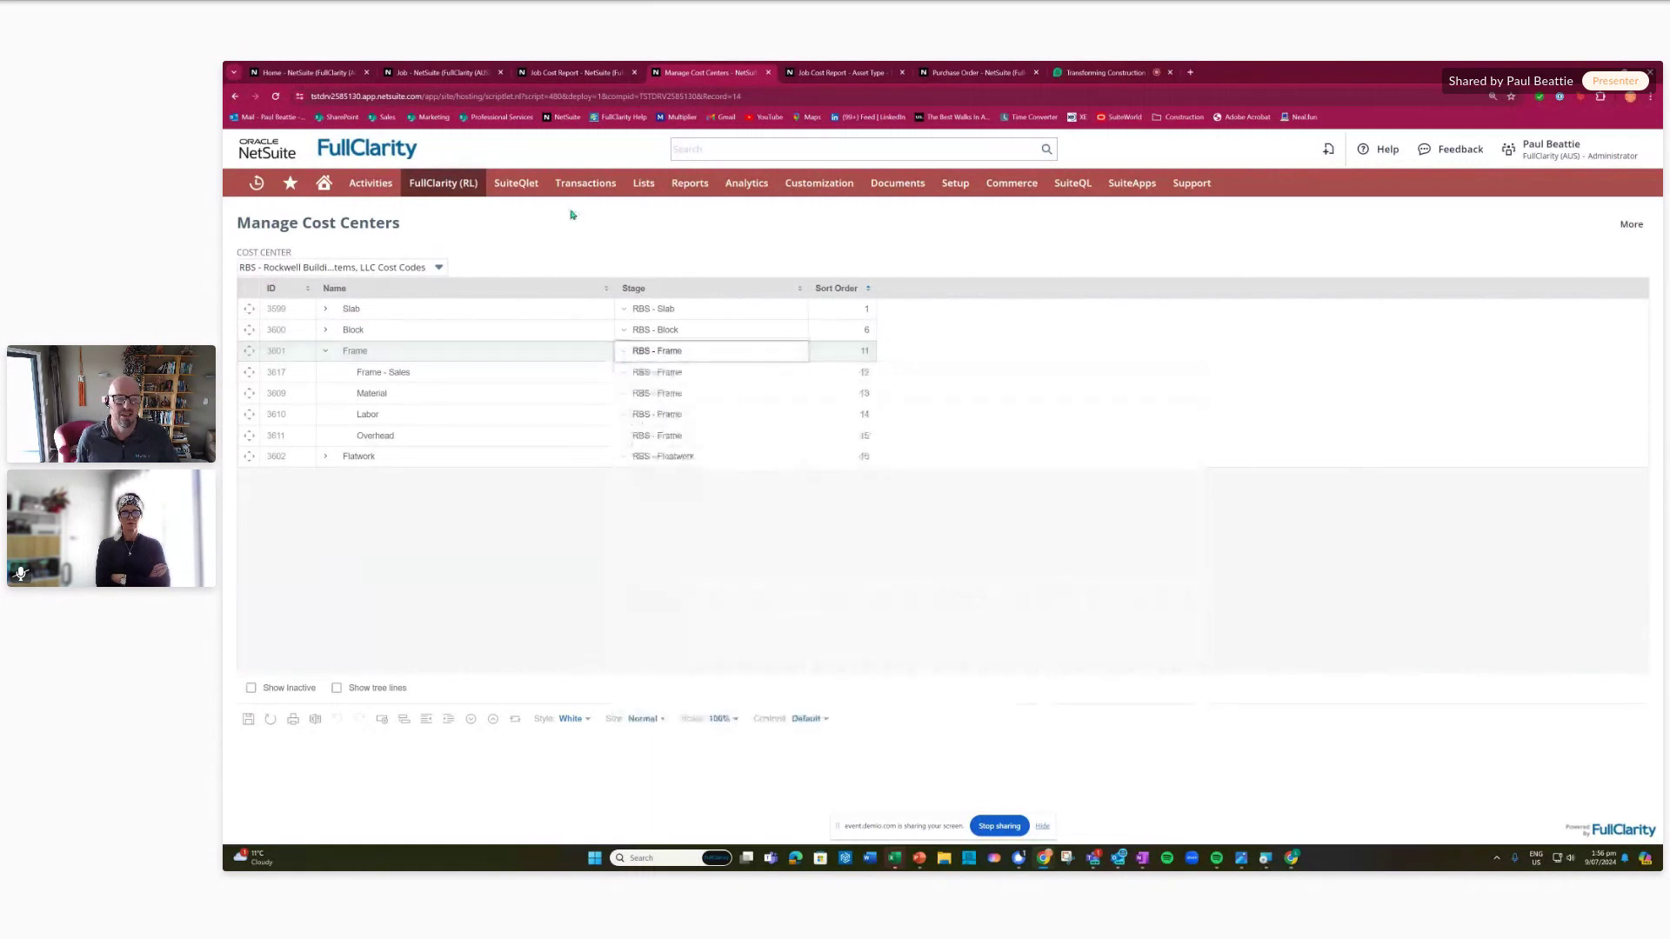
- Close the cost center page and open the bill behind the SOLAR (PV) MODULES actuals in the Job Cost Report
mouse_move(431, 190)
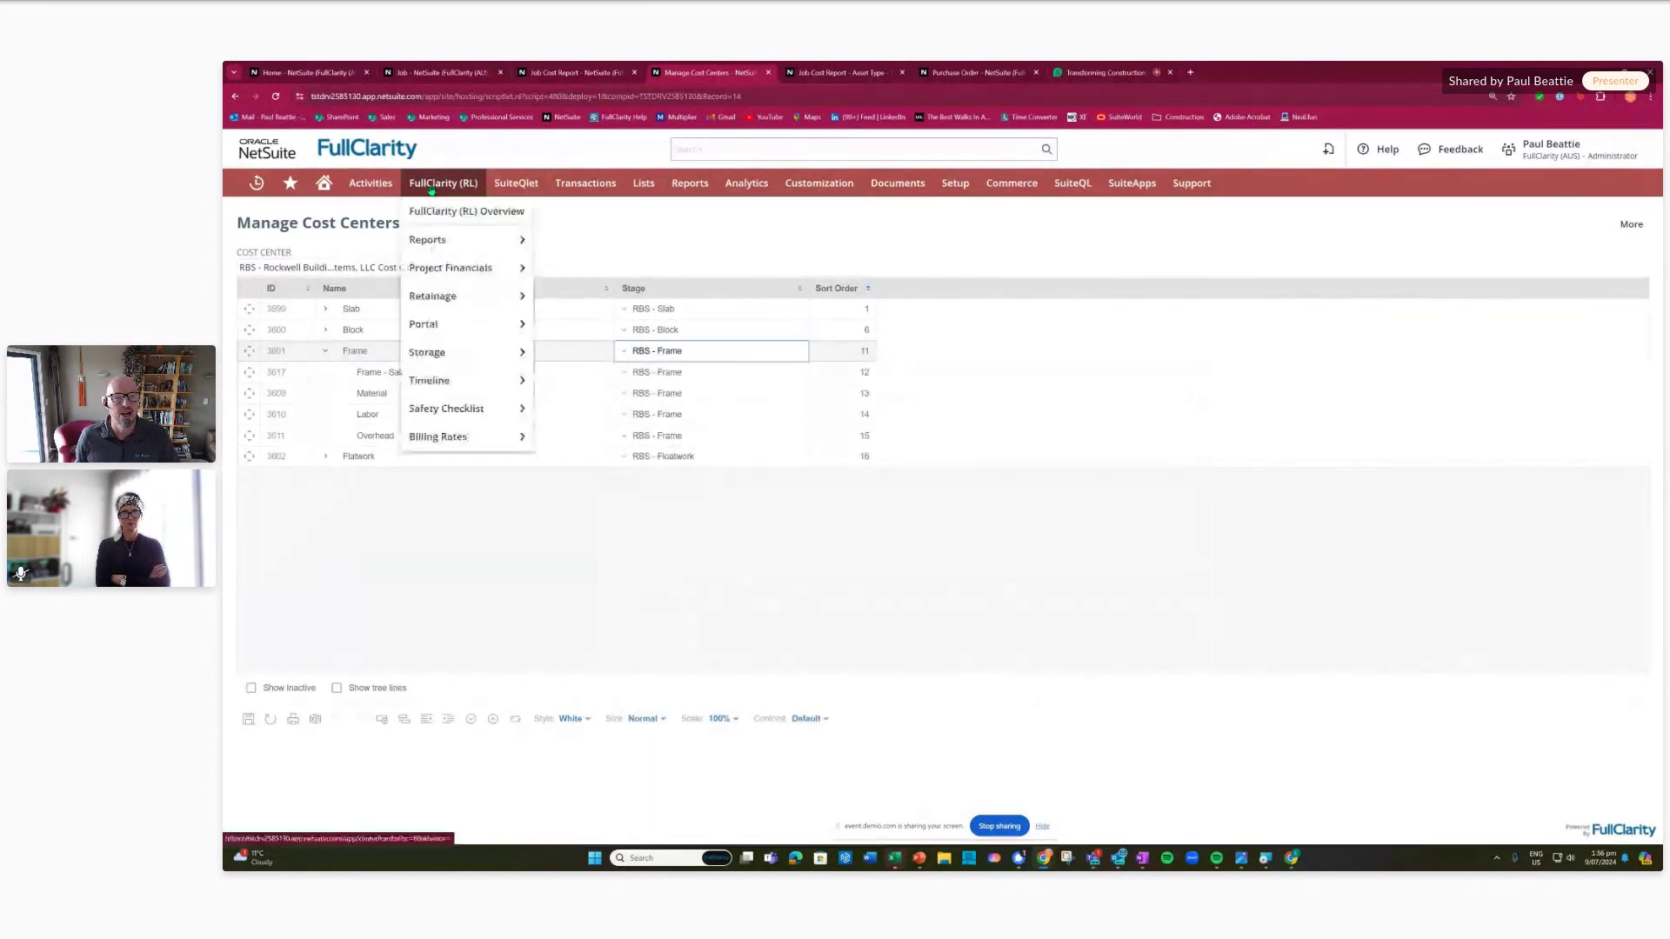
left_click(769, 73)
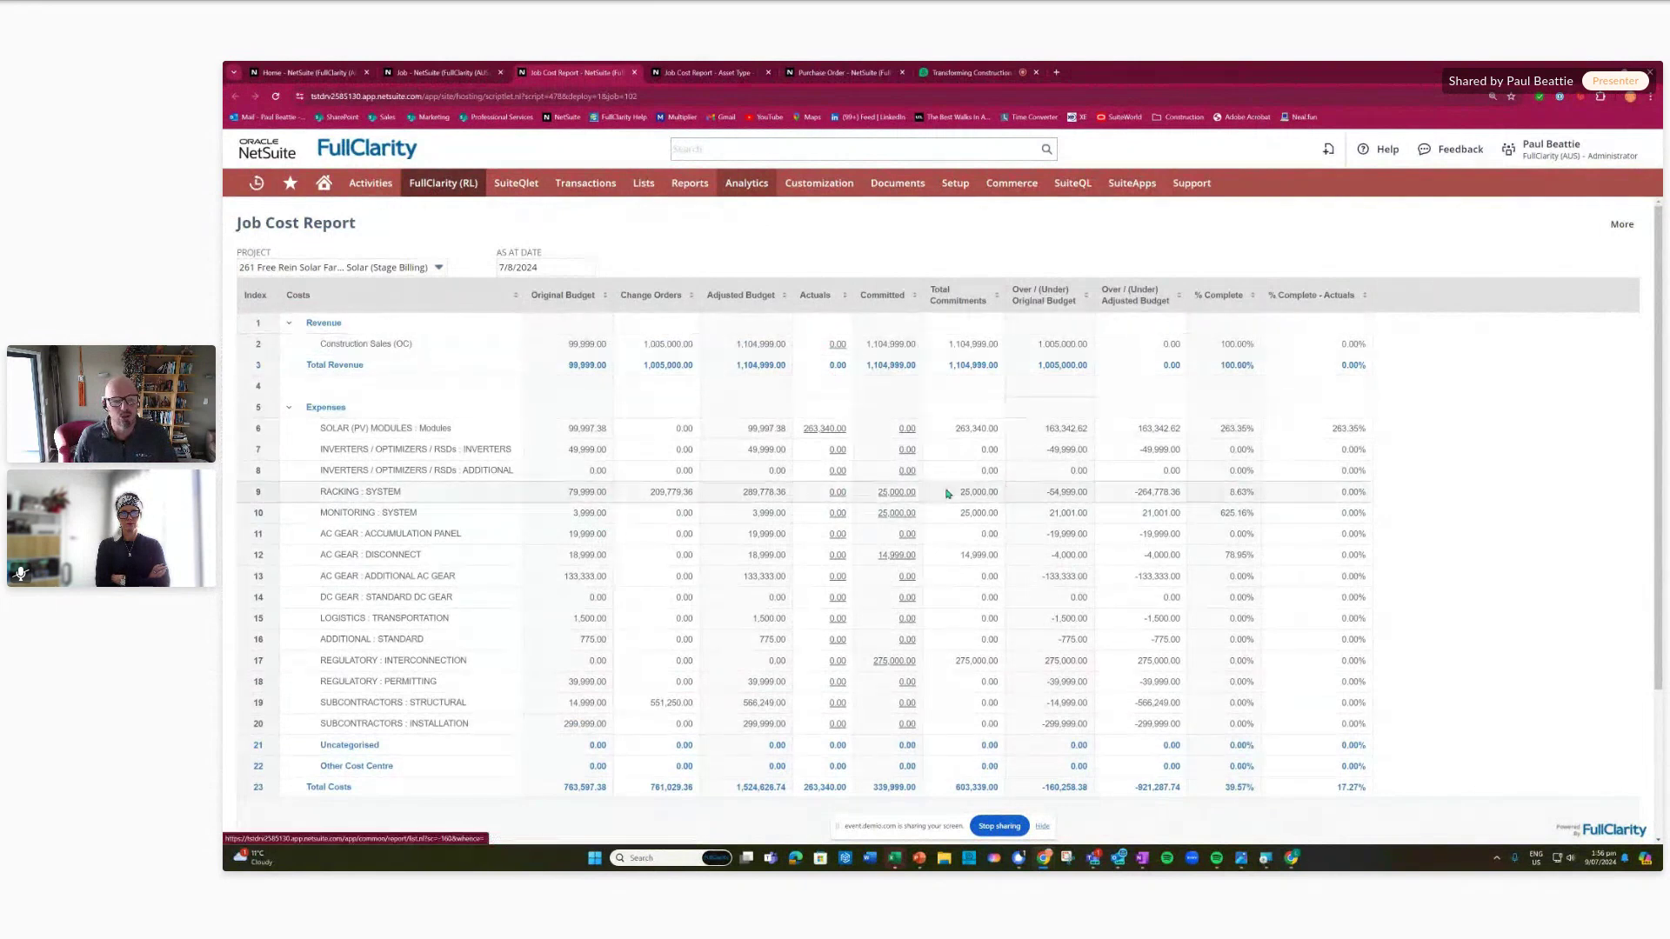
left_click(814, 430)
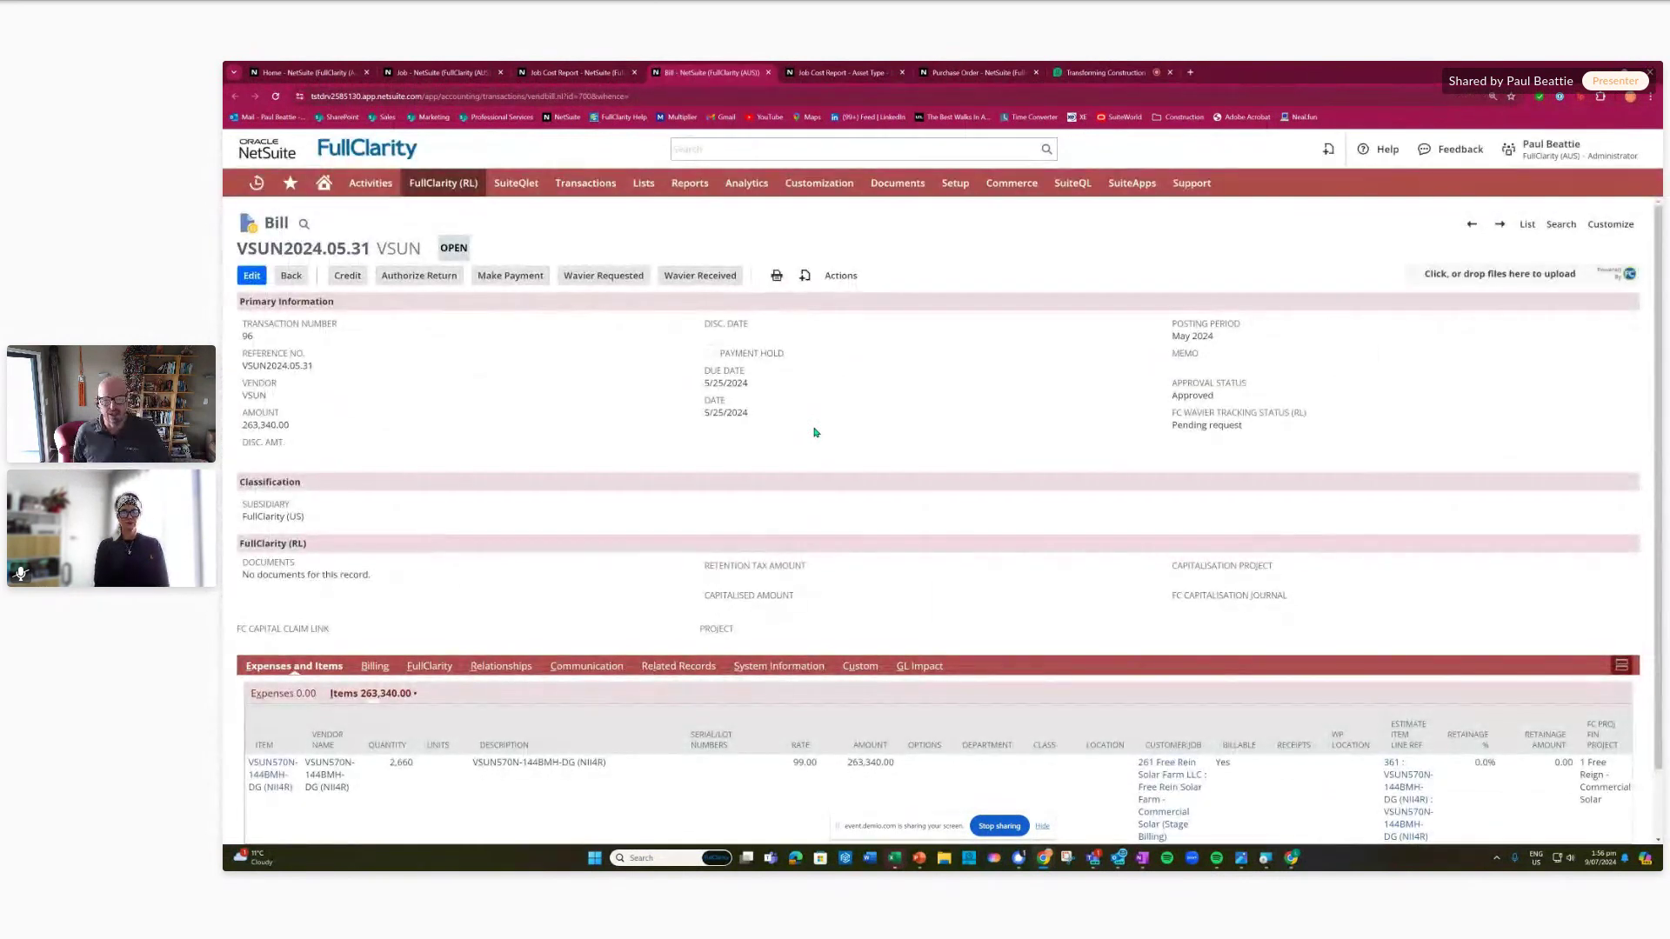
- Review the bill's item line across its columns, including the job, cost category and cost type
scroll(581, 468, "down", 2)
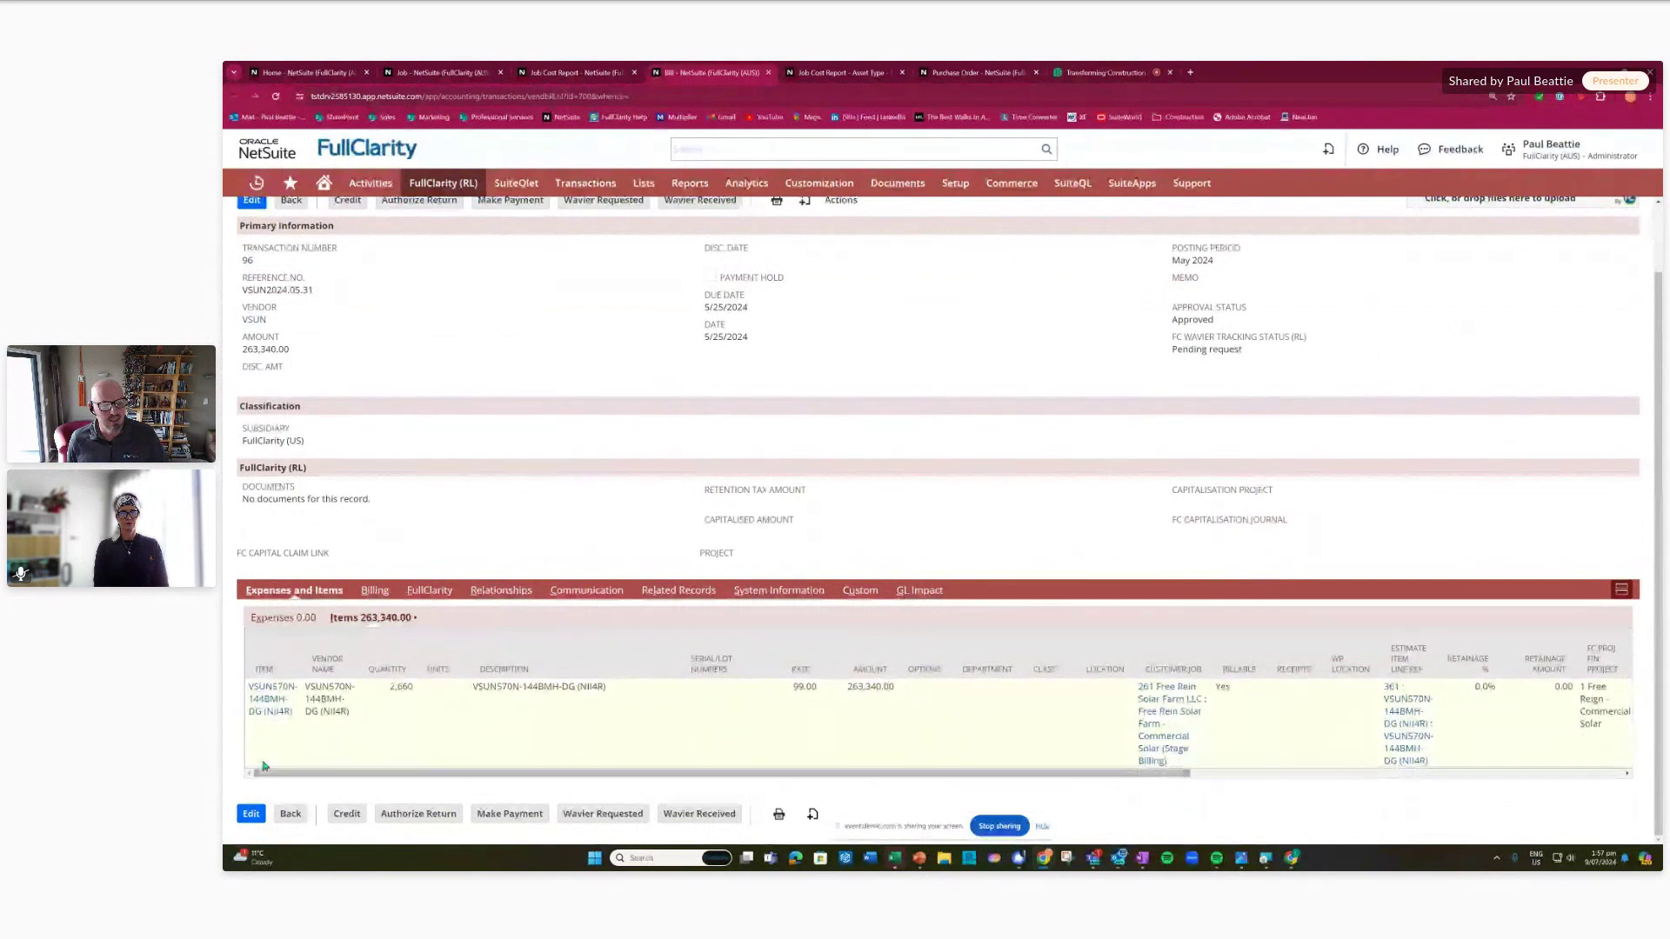
left_click_drag(758, 776, 887, 783)
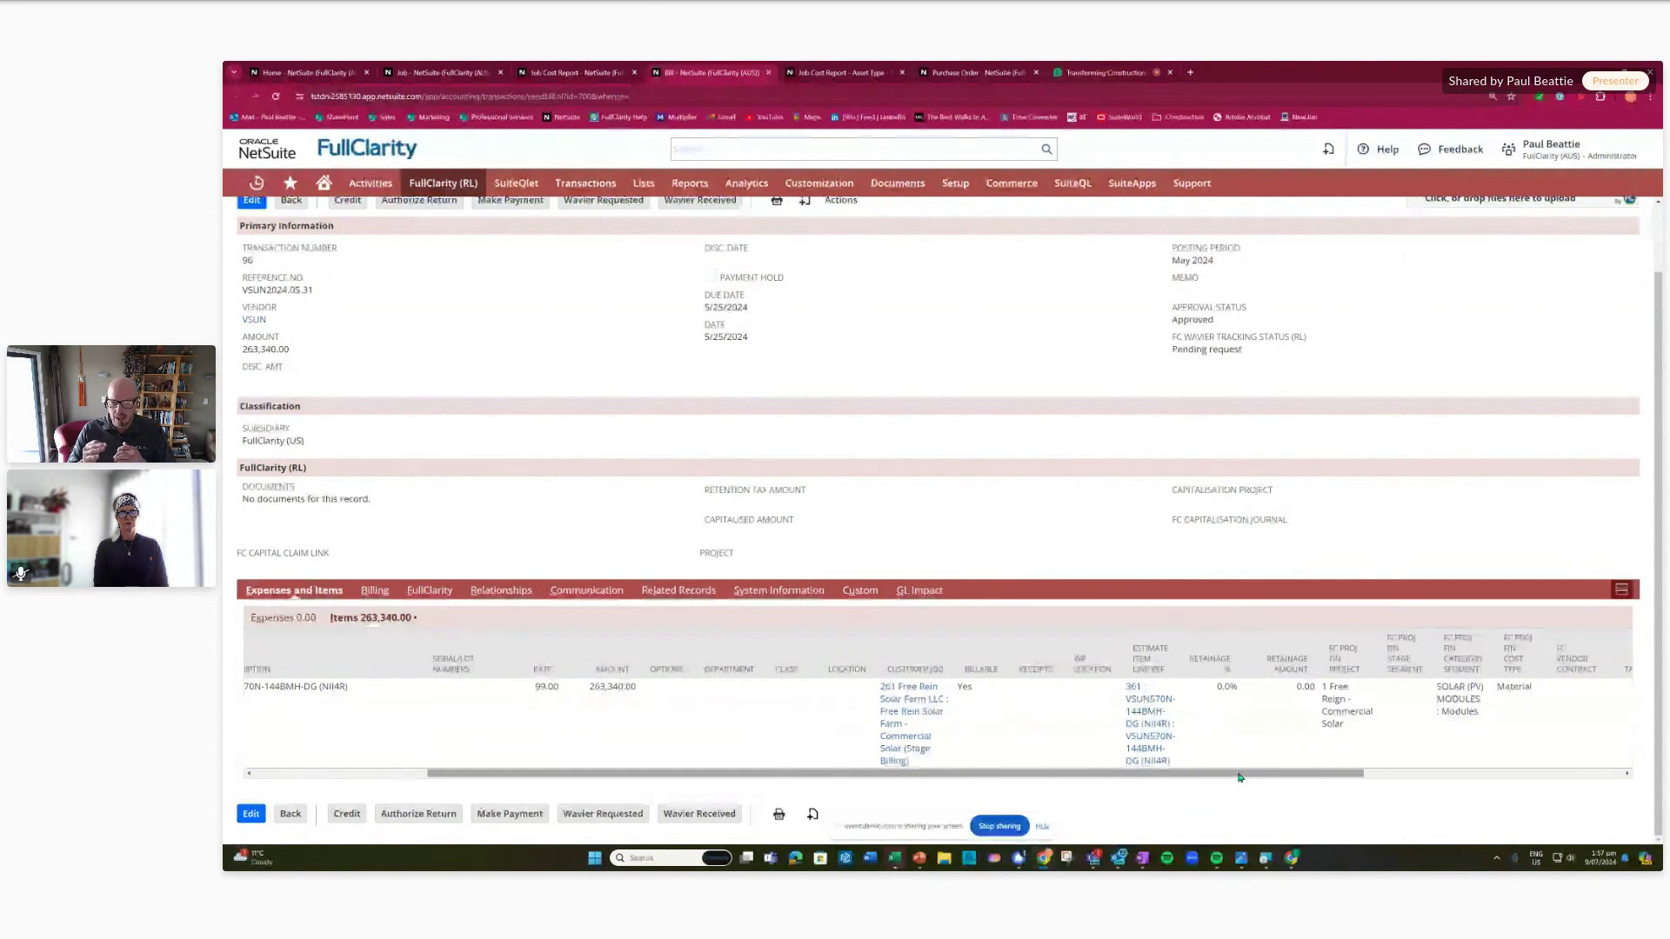
scroll(783, 722, "left", 5)
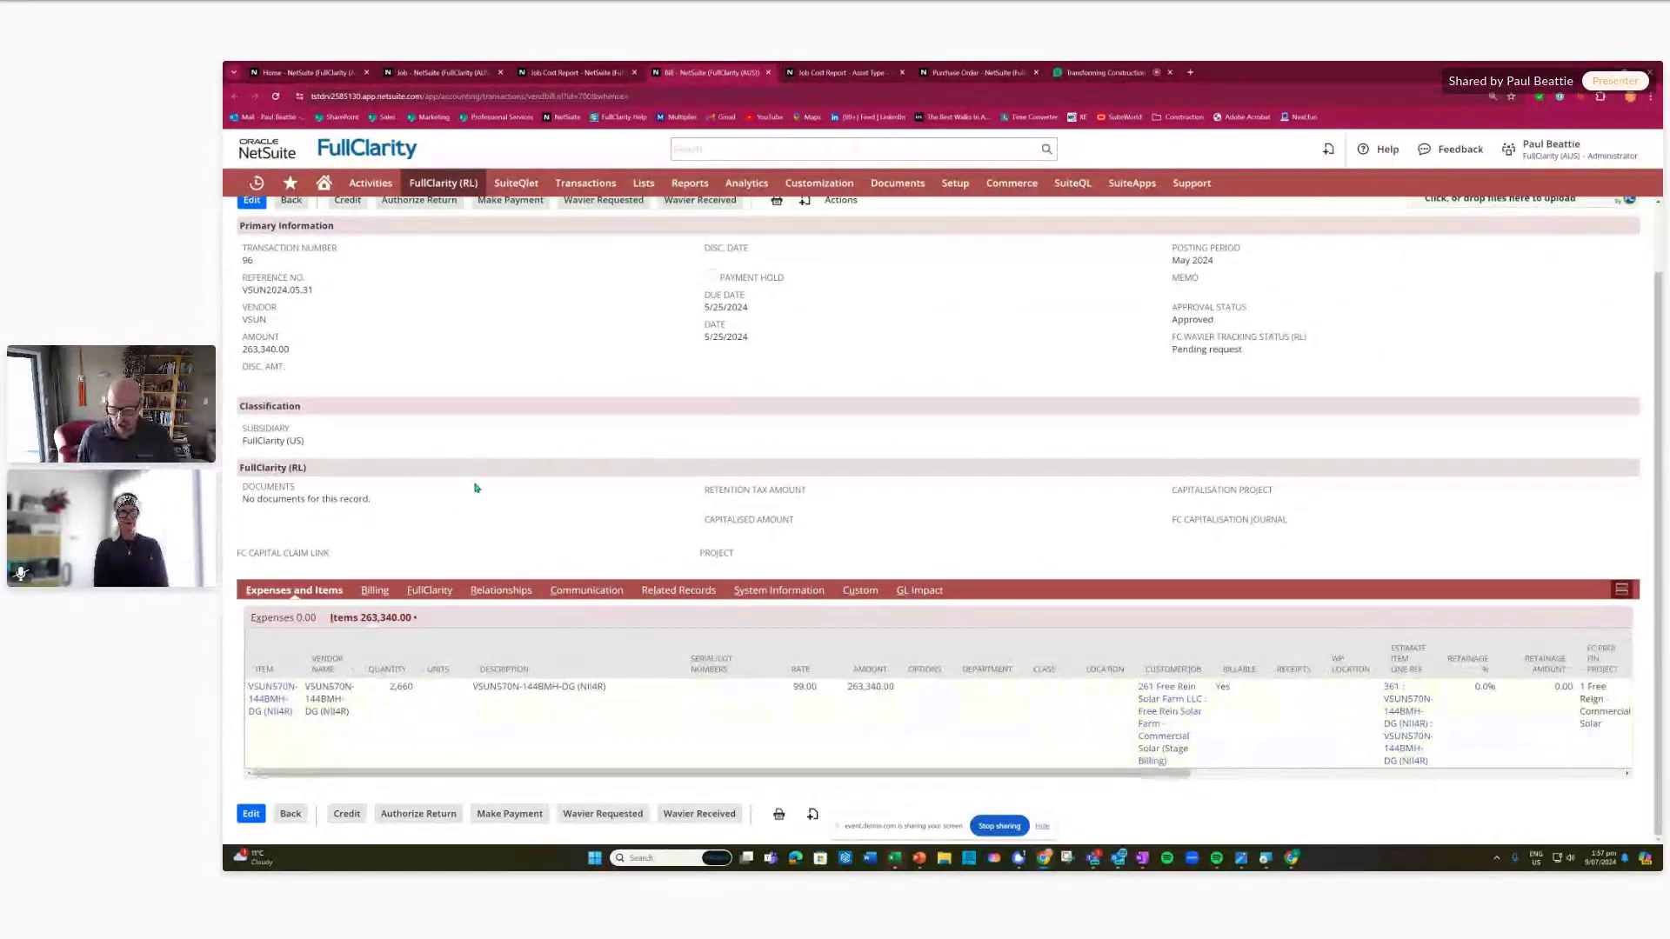
scroll(476, 488, "up", 1)
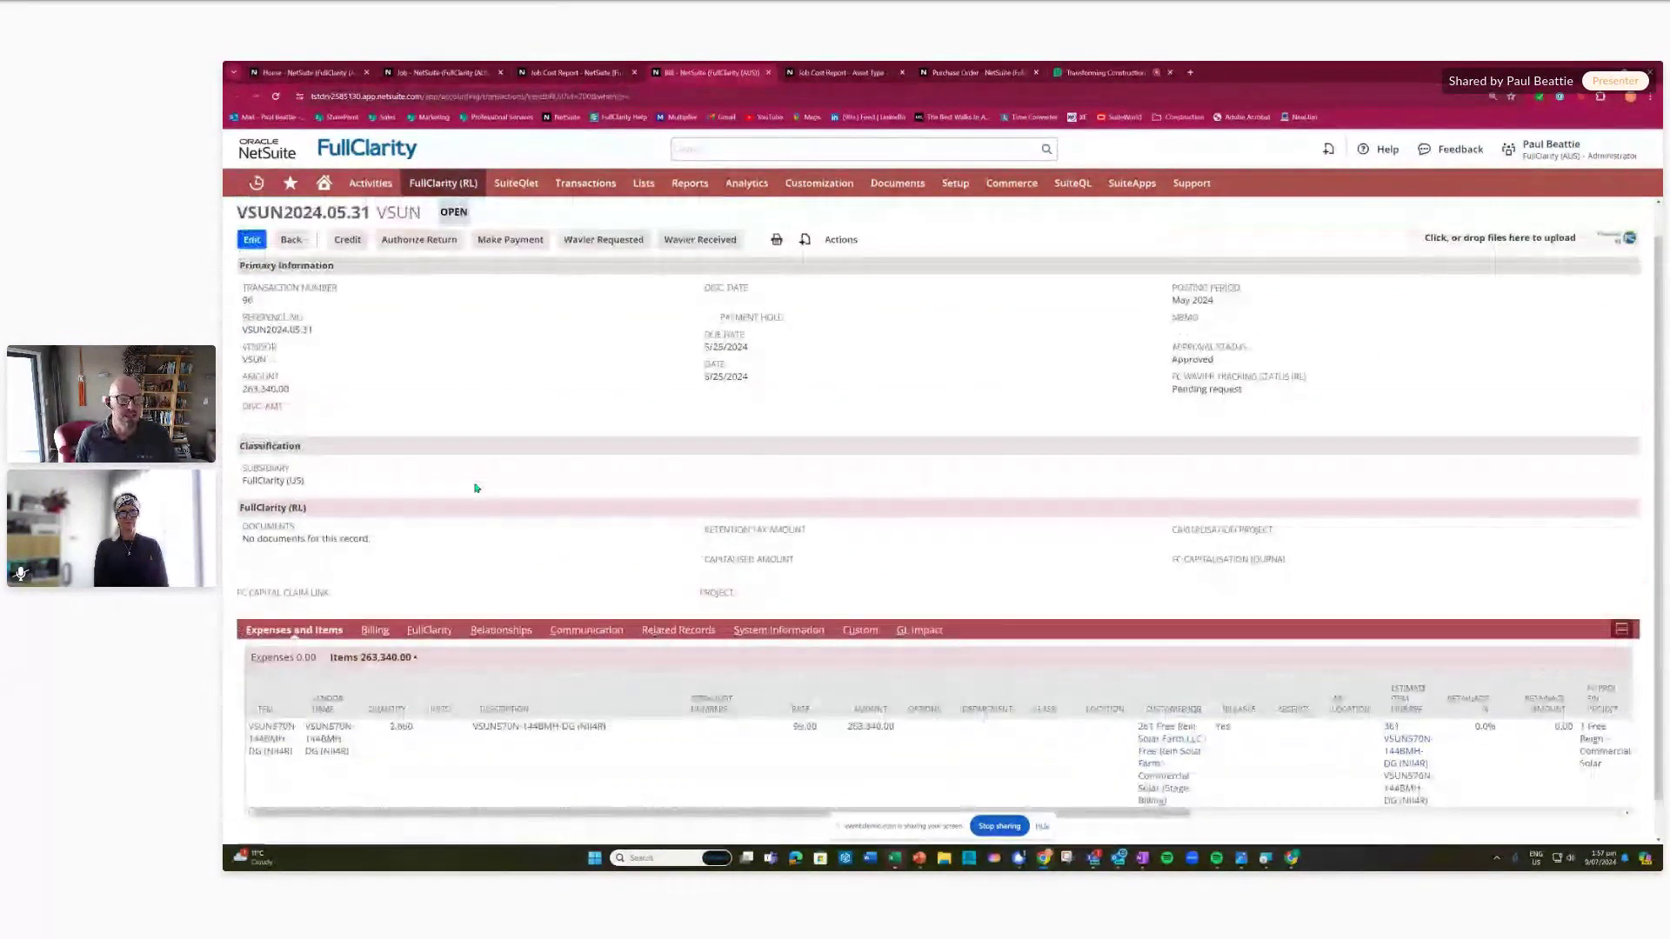
scroll(477, 488, "up", 1)
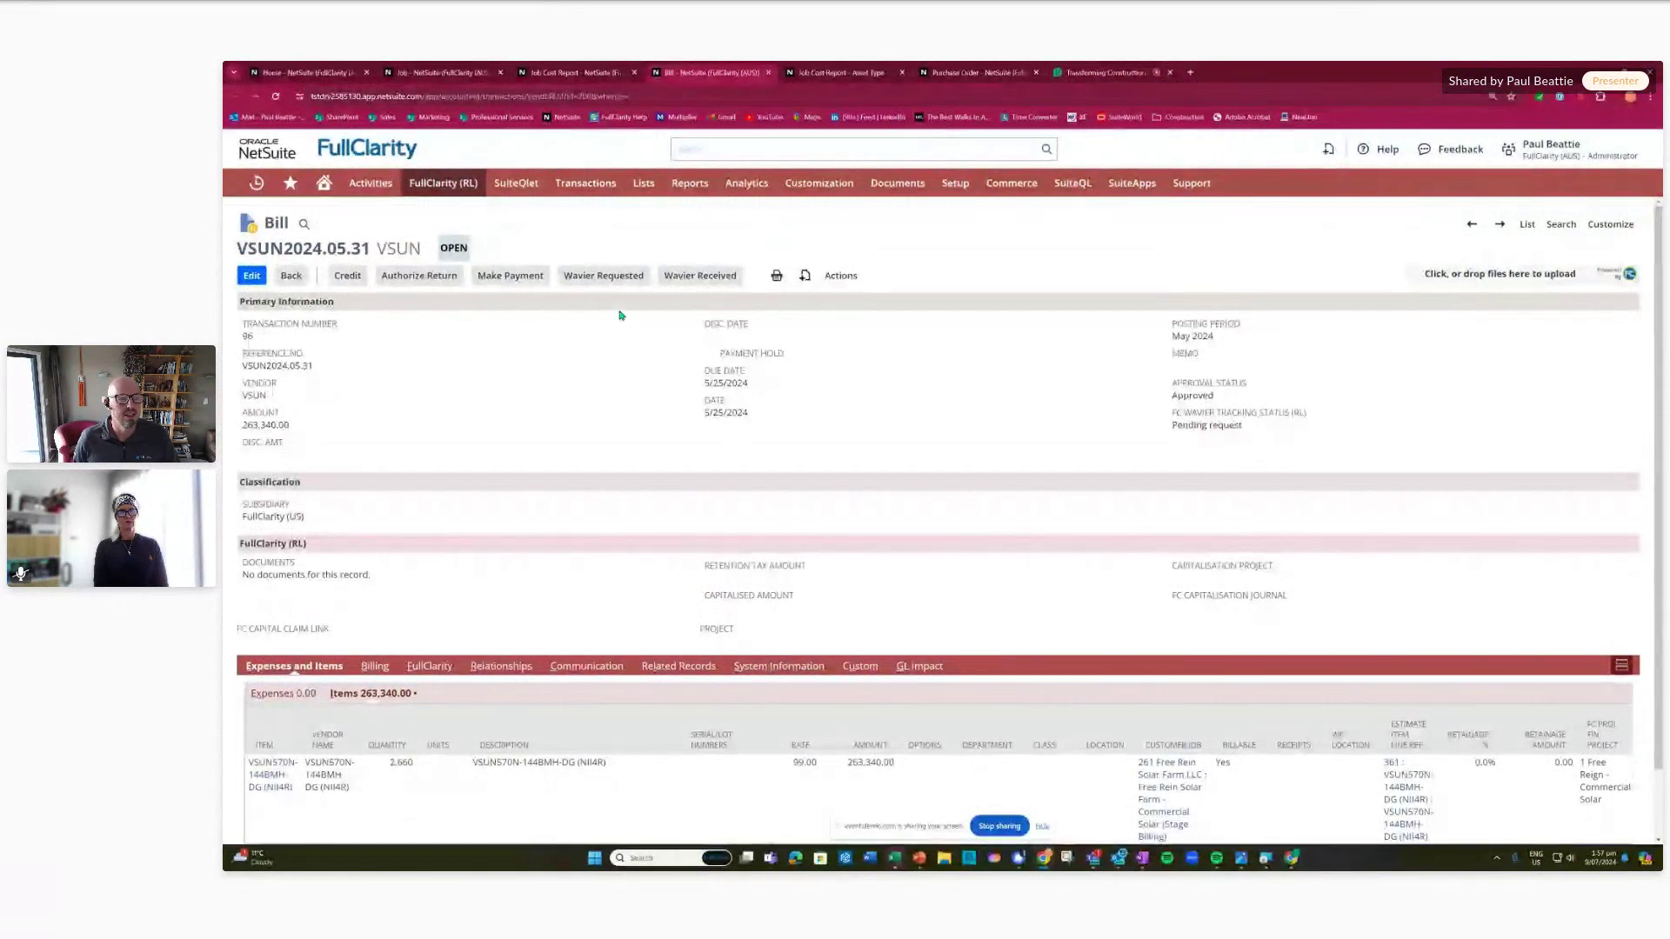
- Return to the job record and open the Commercial Solar - Initial Estimate from its estimates
left_click(439, 72)
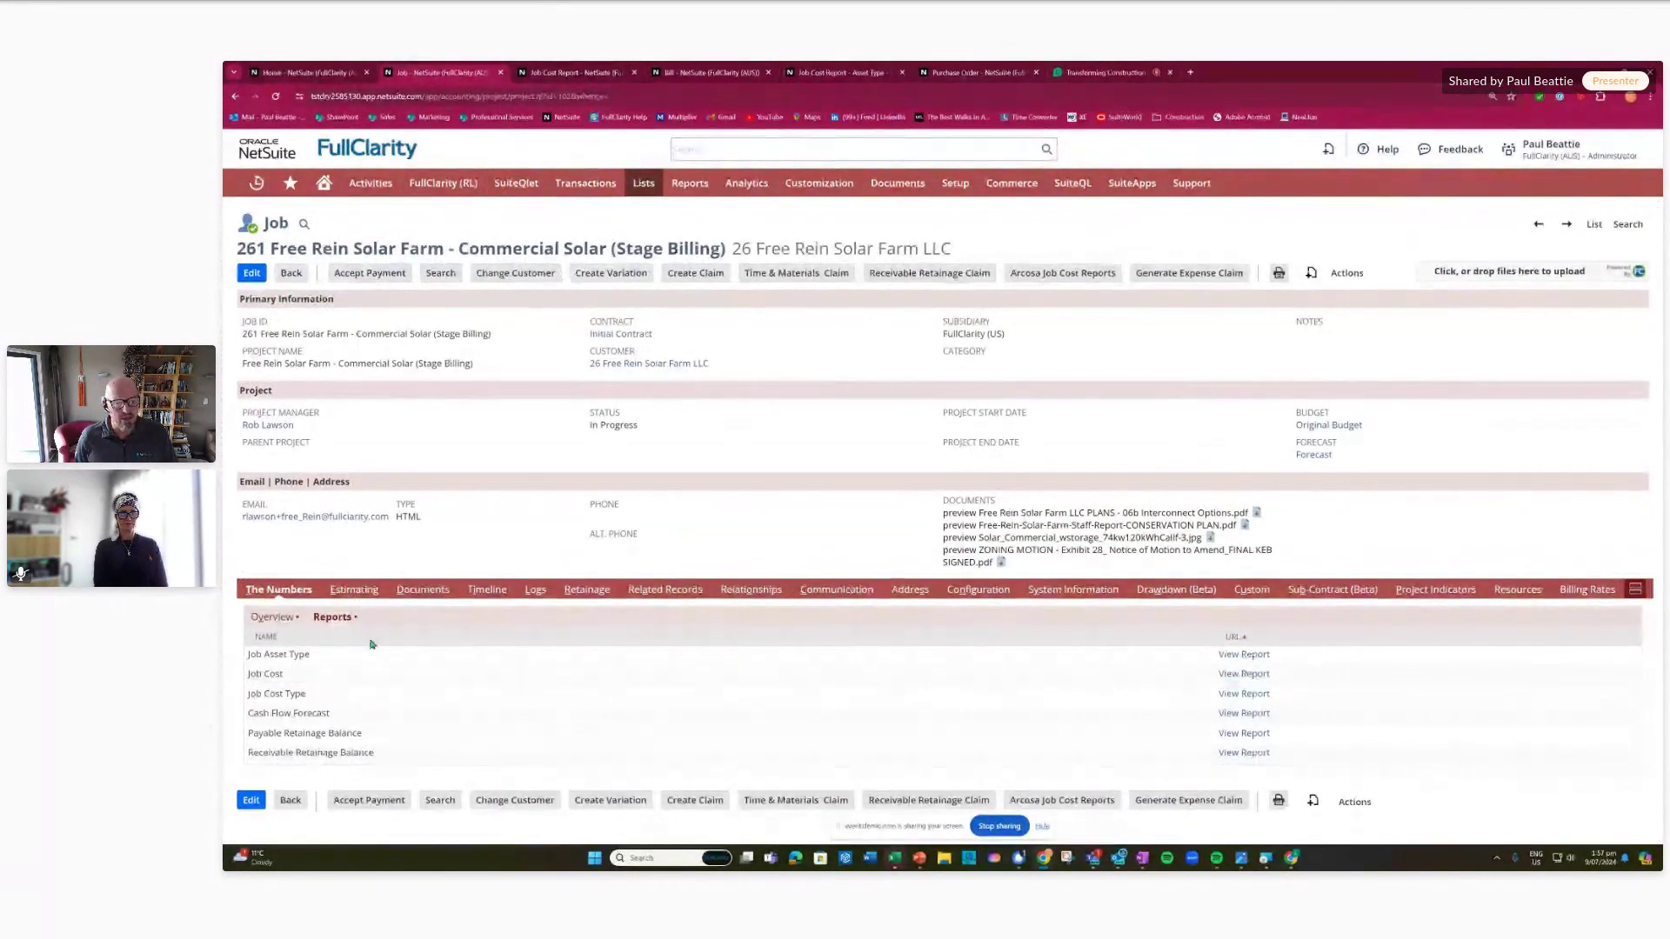
left_click(354, 591)
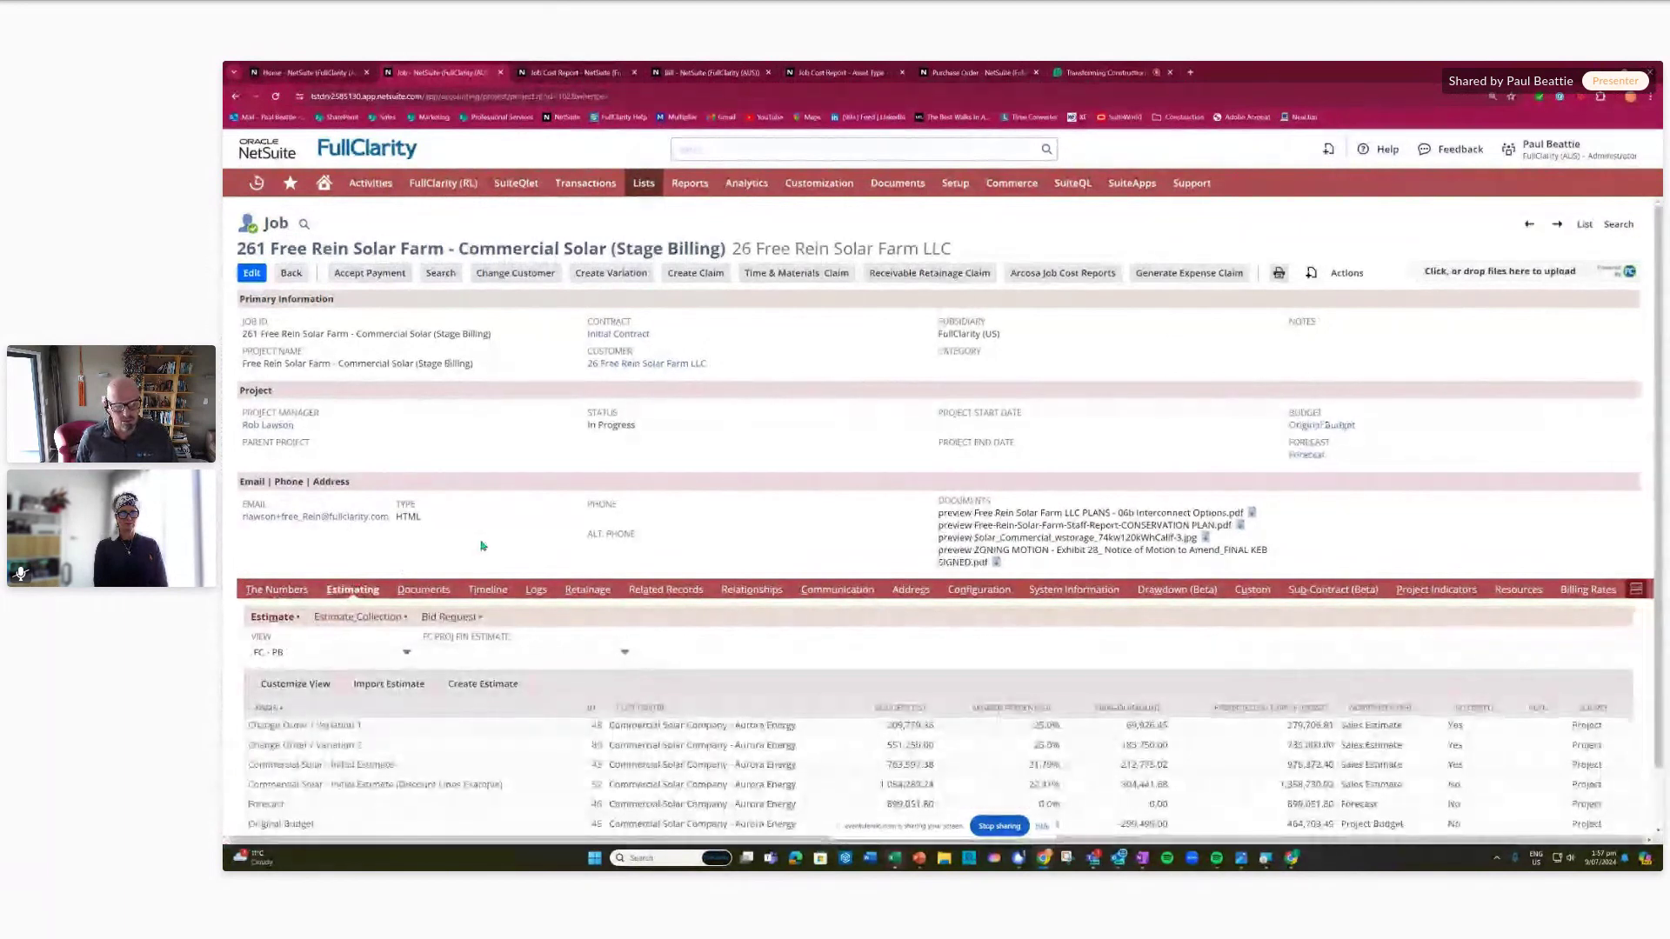
scroll(484, 548, "down", 1)
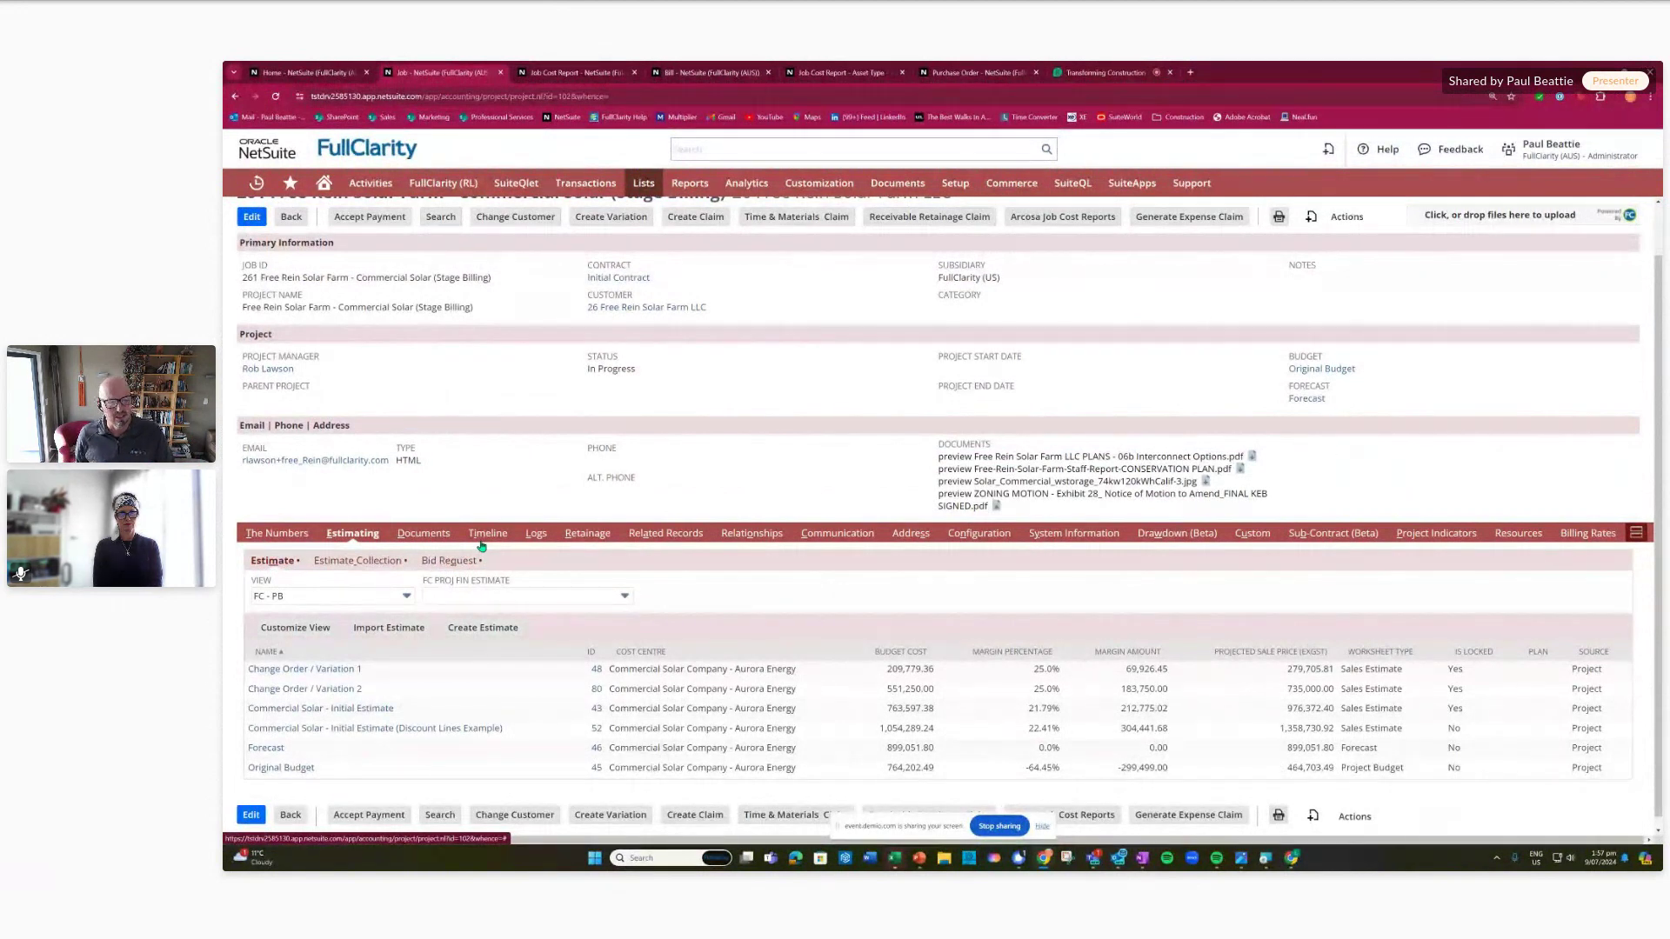
left_click(313, 710)
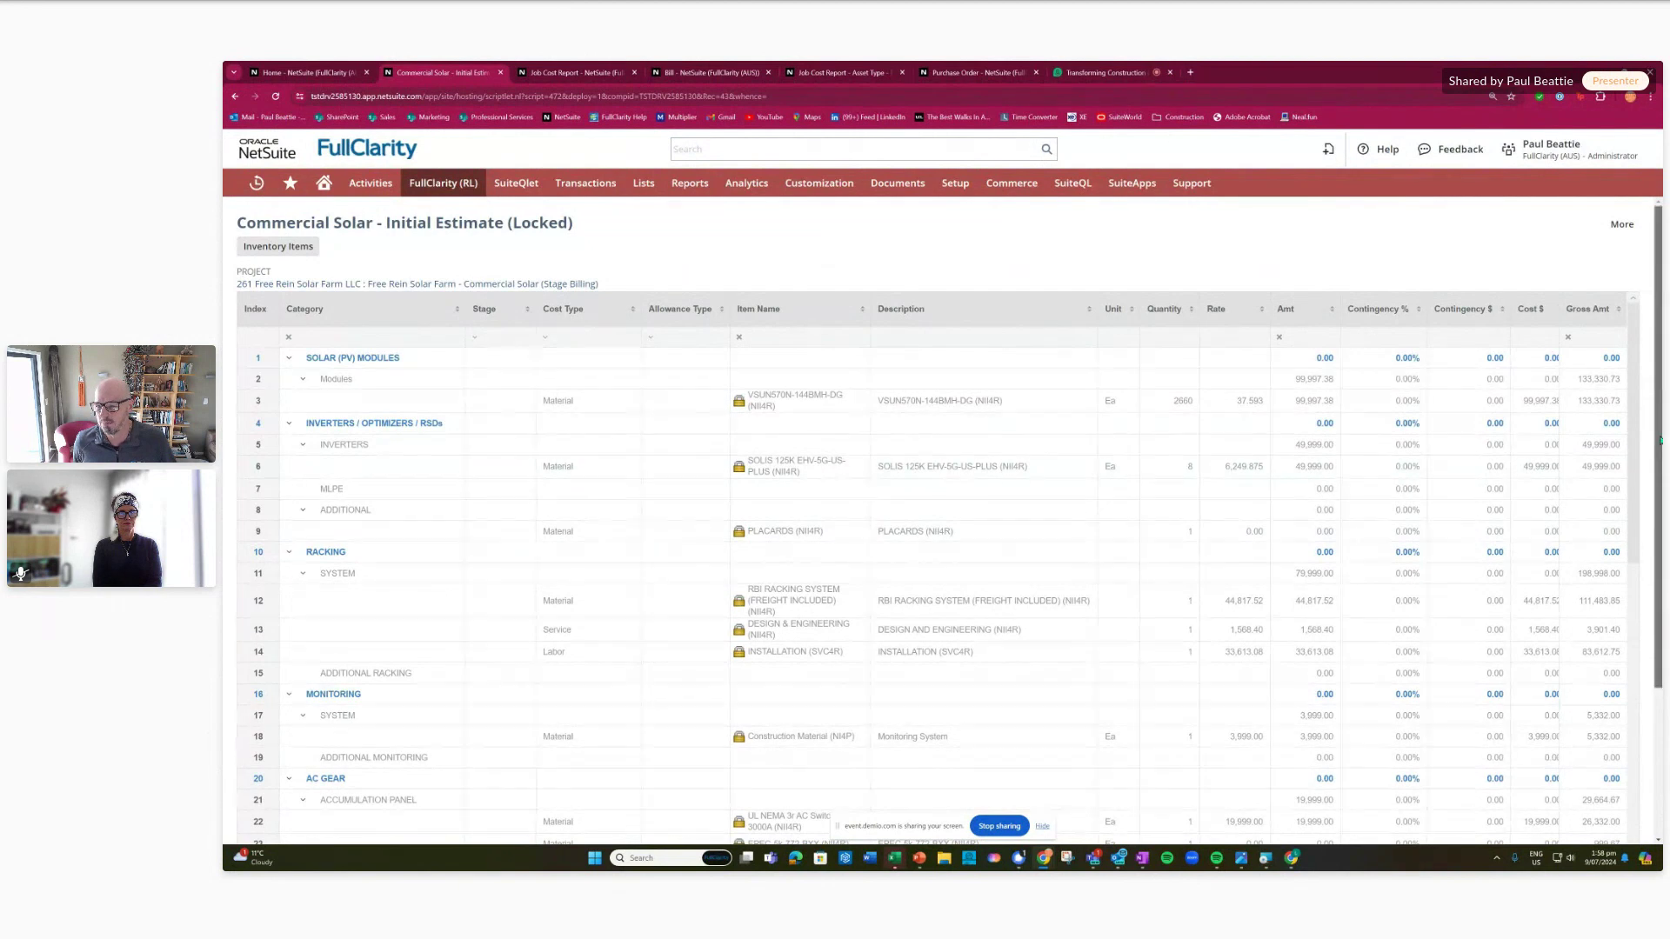
- Collapse all categories in the estimate, and expand only Modules under SOLAR (PV) MODULES and SYSTEM under RACKING
left_click_drag(1658, 462, 1661, 758)
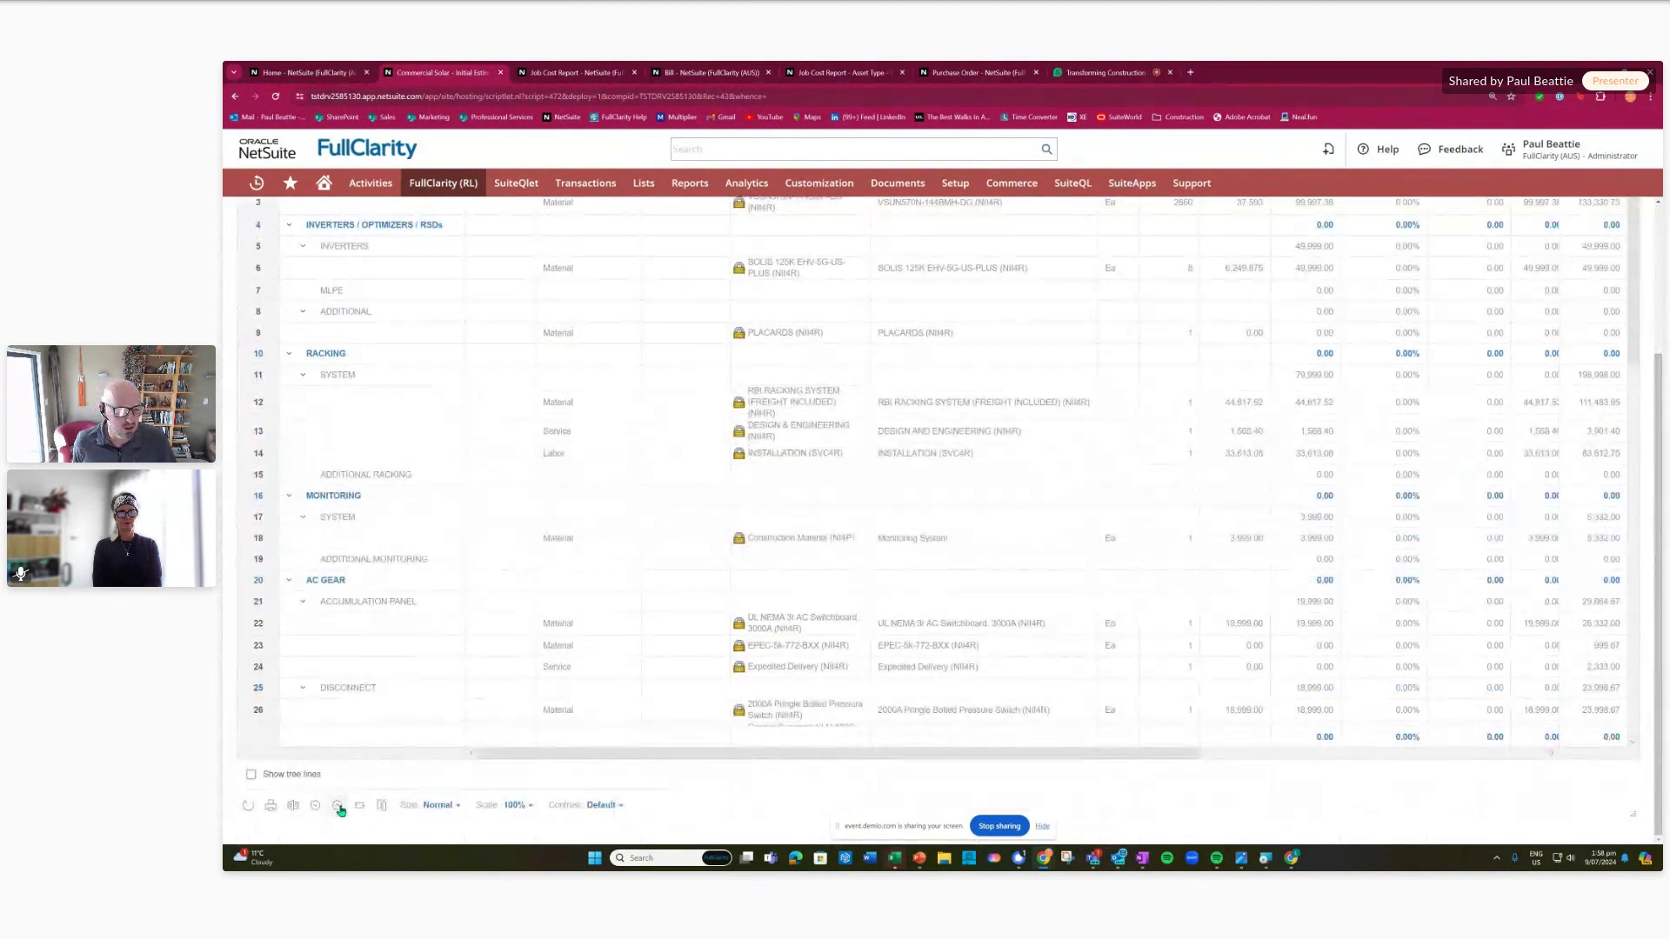
left_click(337, 805)
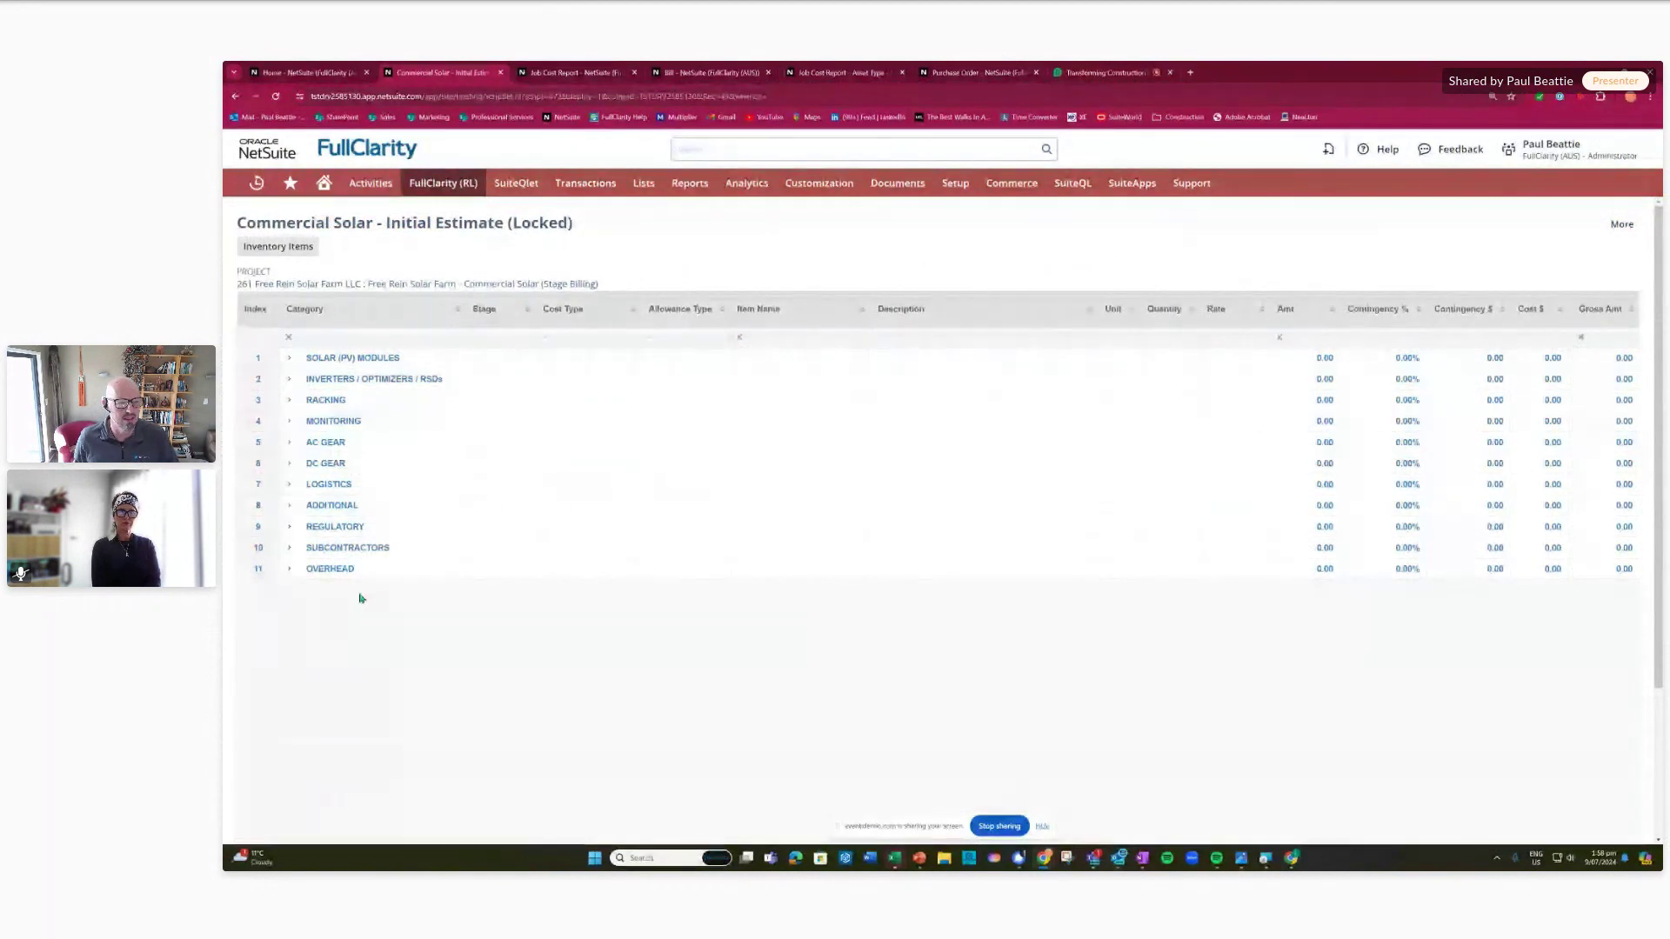
left_click(289, 357)
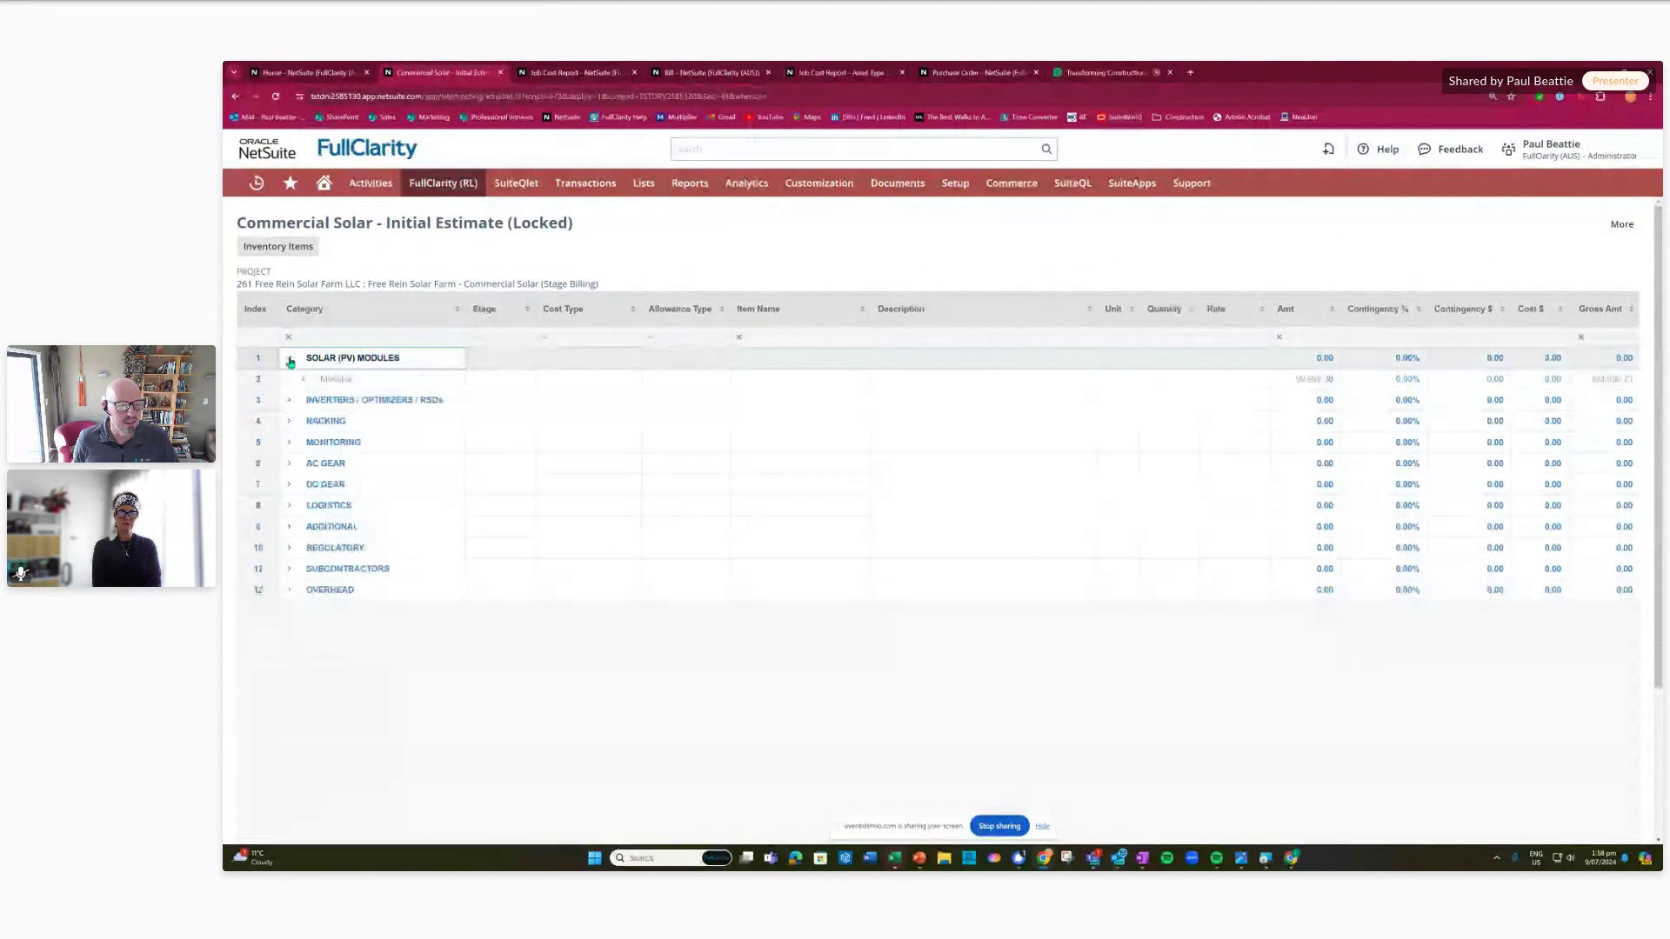
left_click(303, 380)
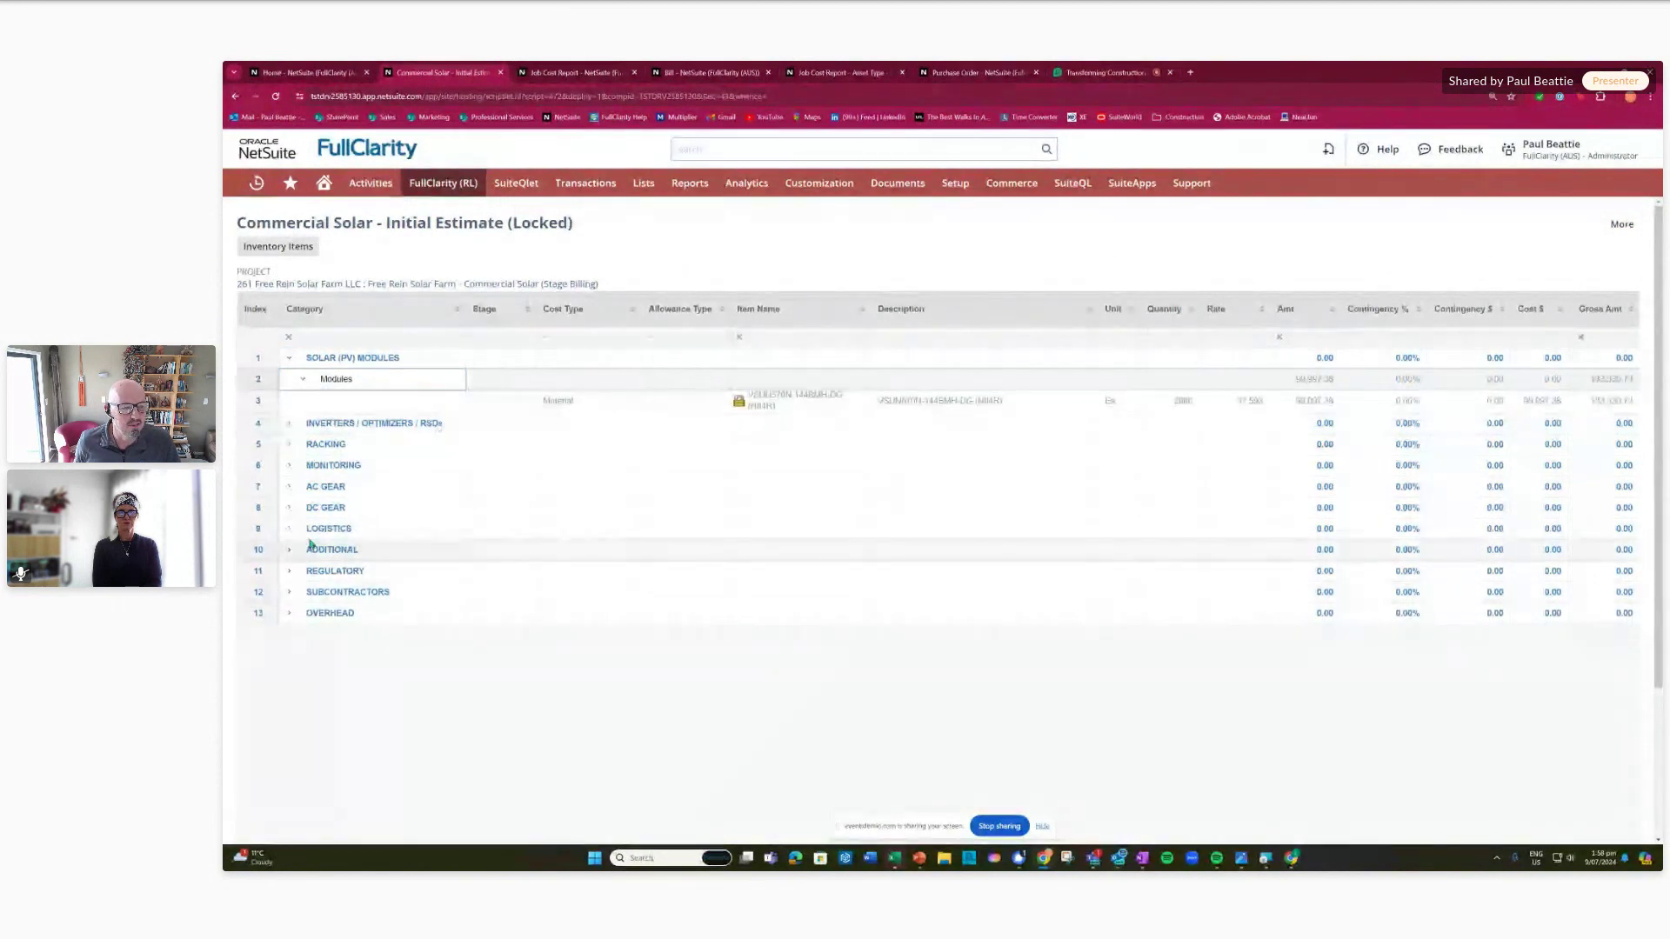
left_click(287, 445)
left_click(302, 467)
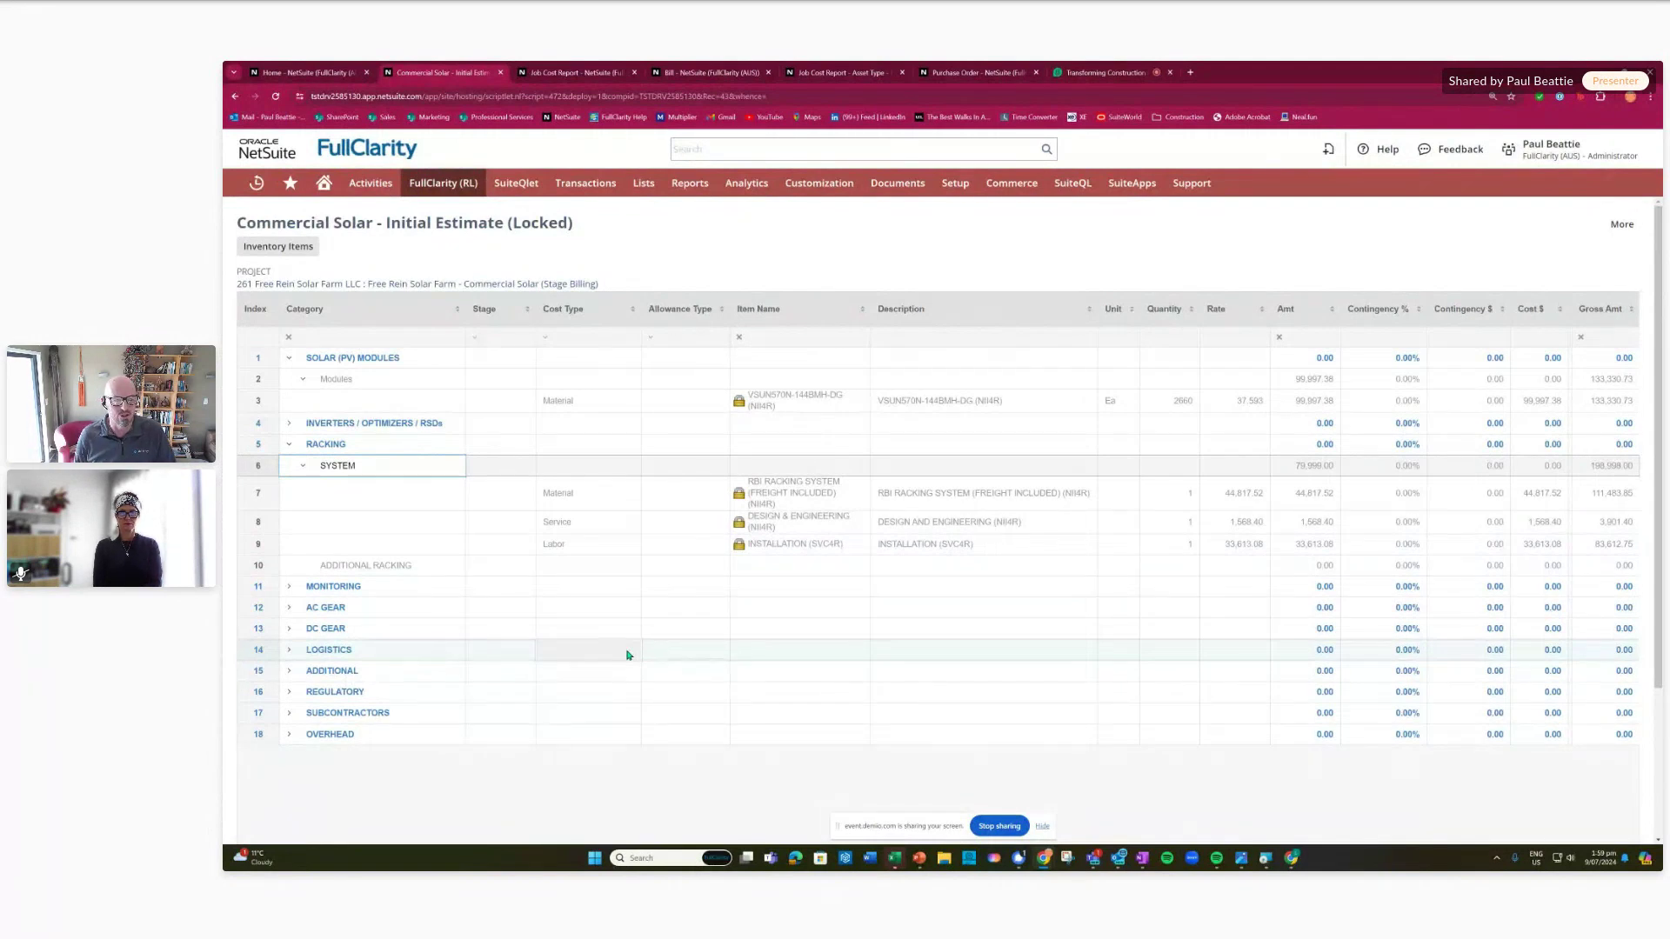
- Go back to the job from the estimate and review its estimates and estimate collections
left_click(397, 284)
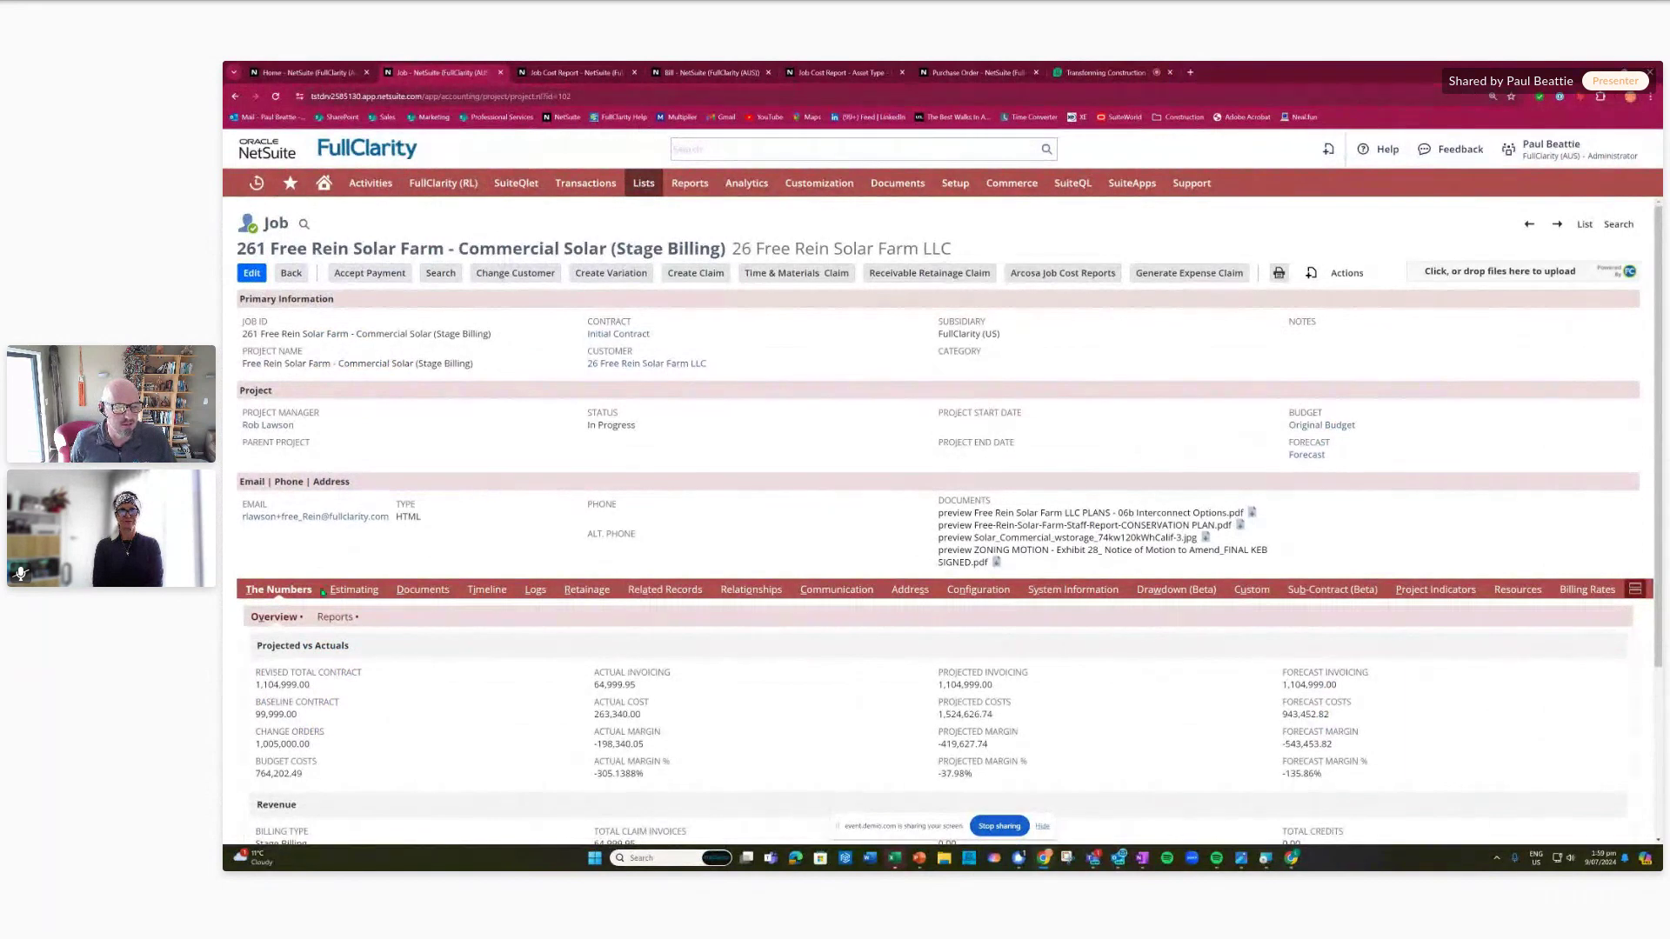
left_click(356, 591)
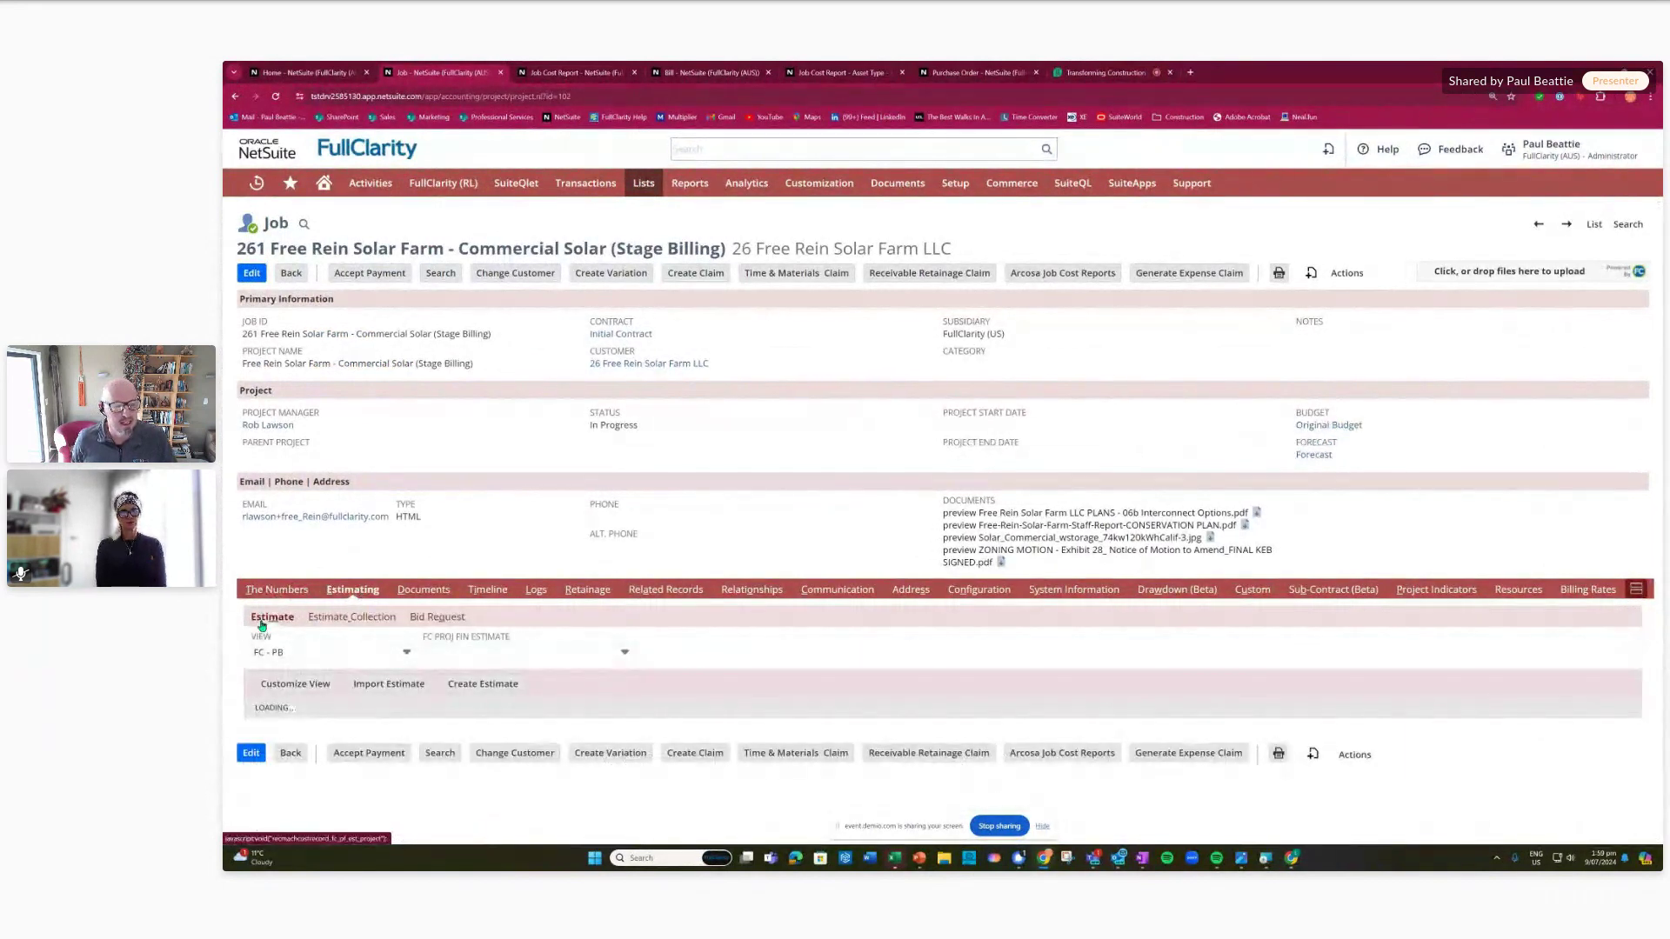
scroll(335, 565, "down", 1)
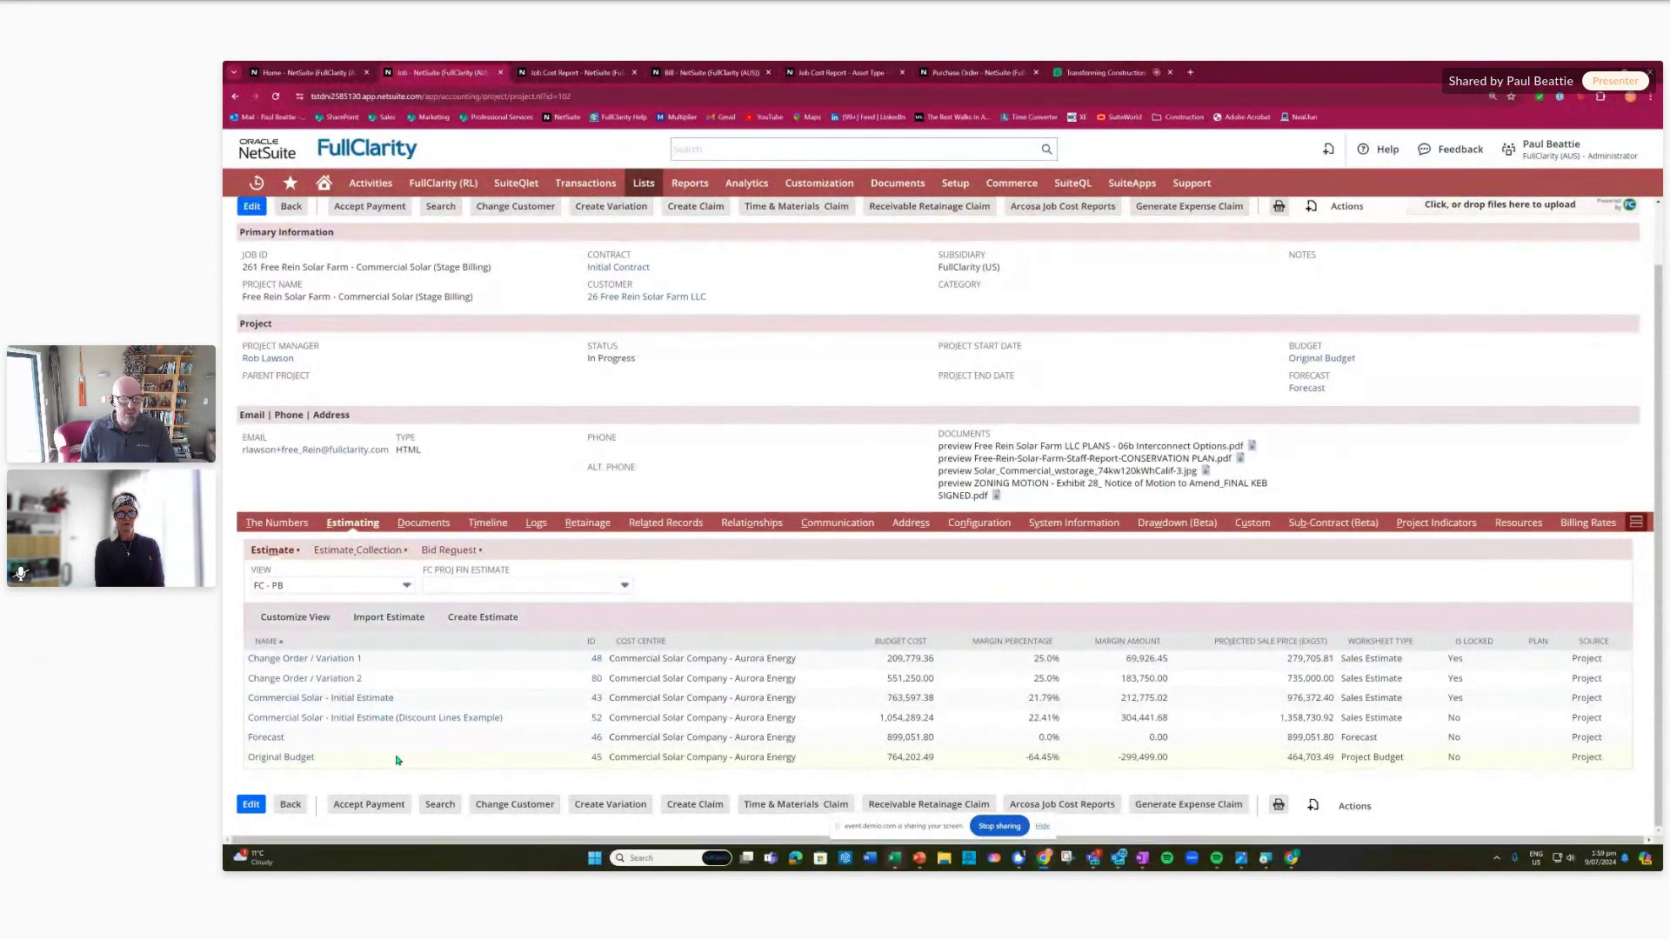
left_click(335, 555)
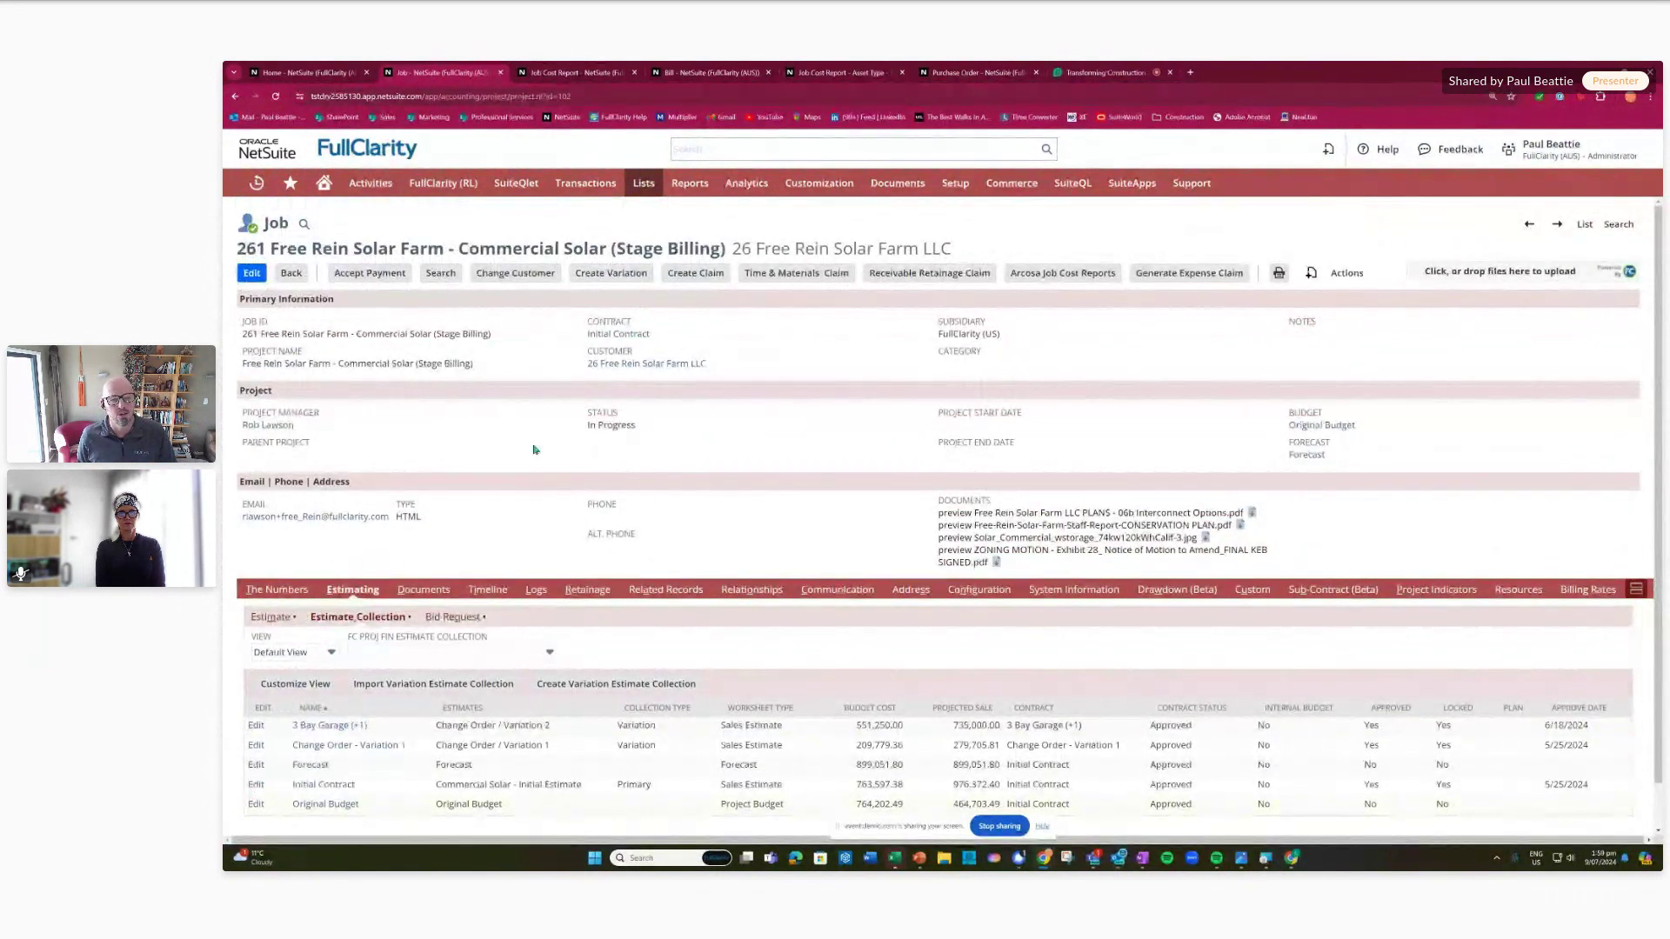
- Open the job's Initial Contract, its Initial Contract estimate collection and that collection's worksheet view
left_click(595, 339)
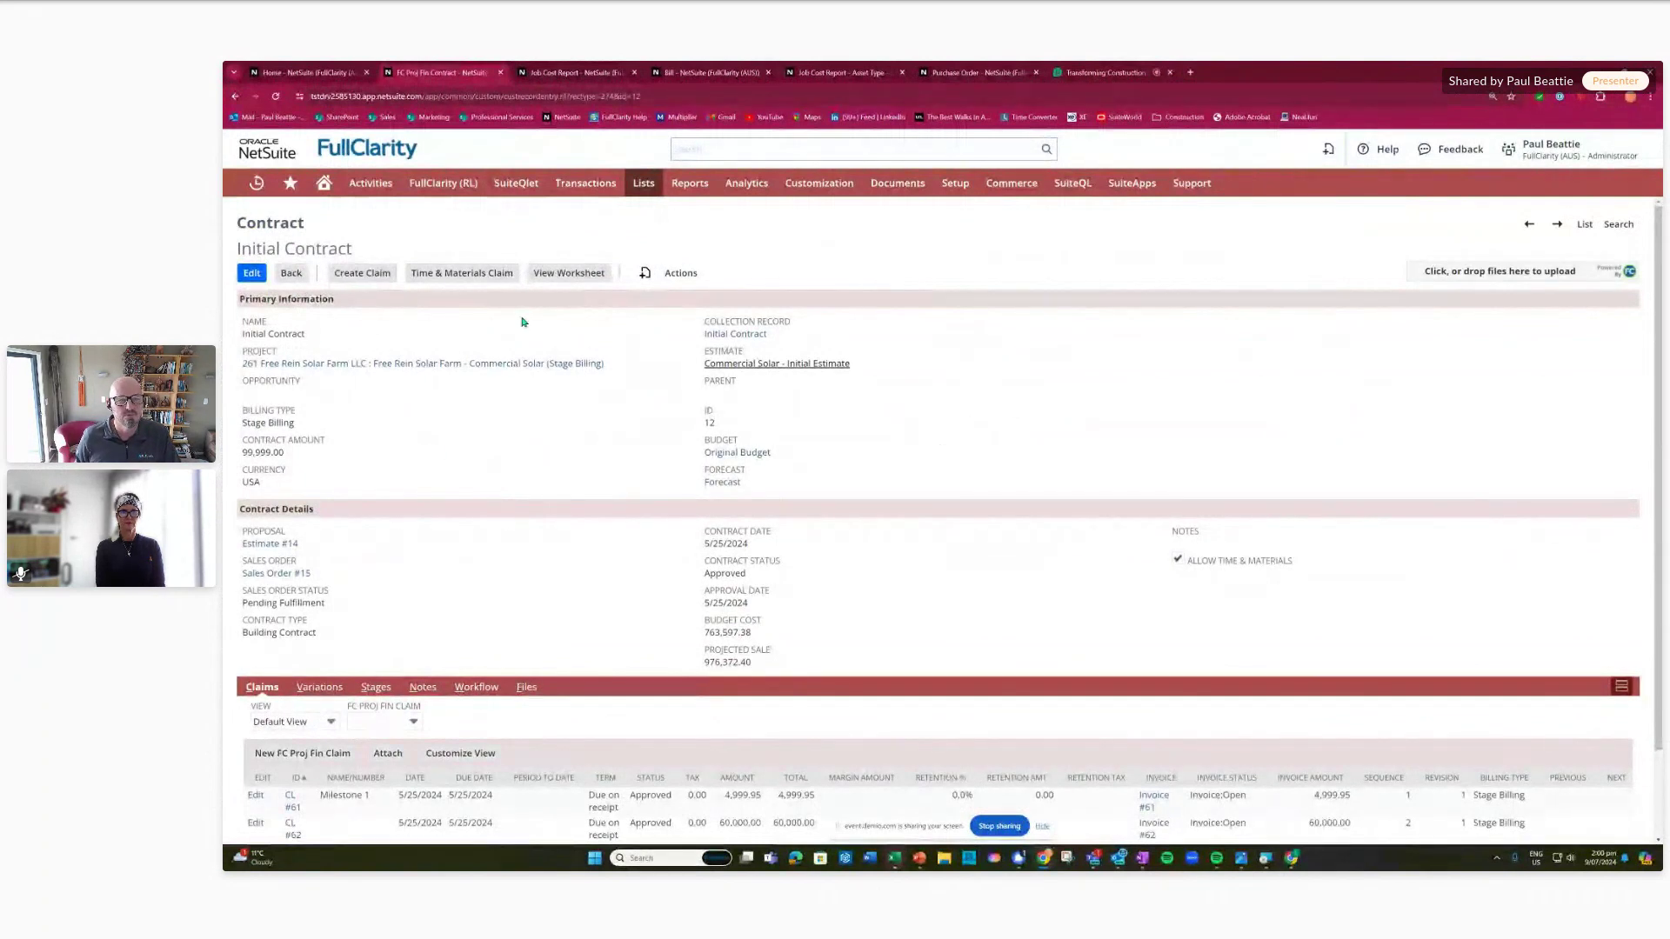
left_click(461, 365)
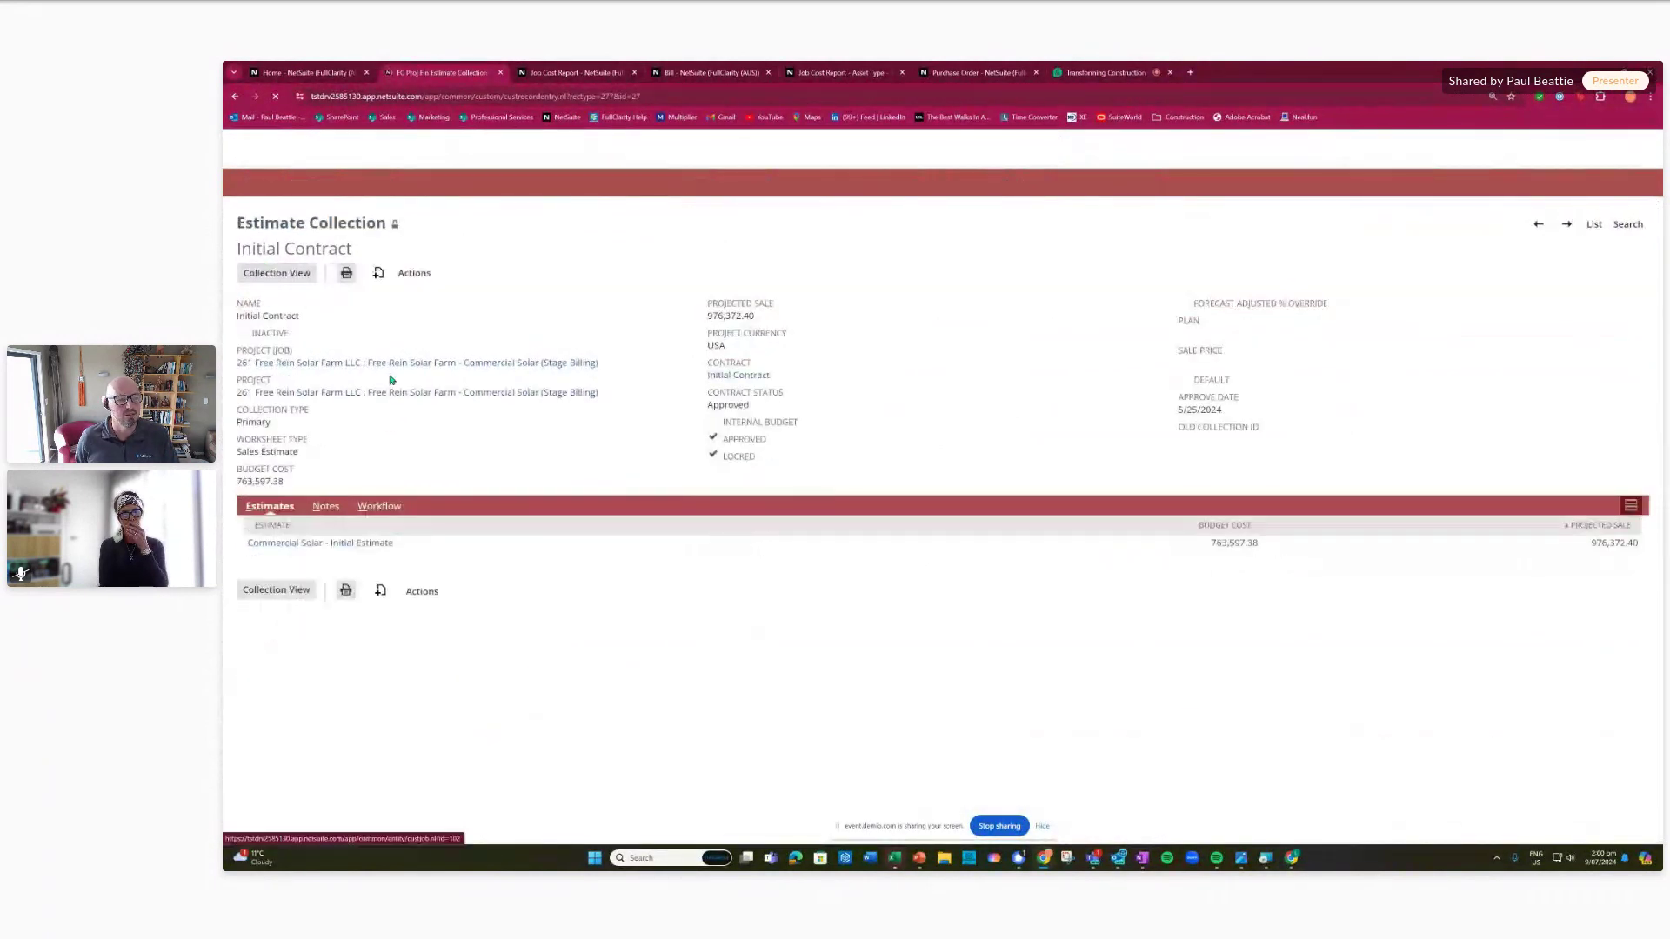
left_click(279, 276)
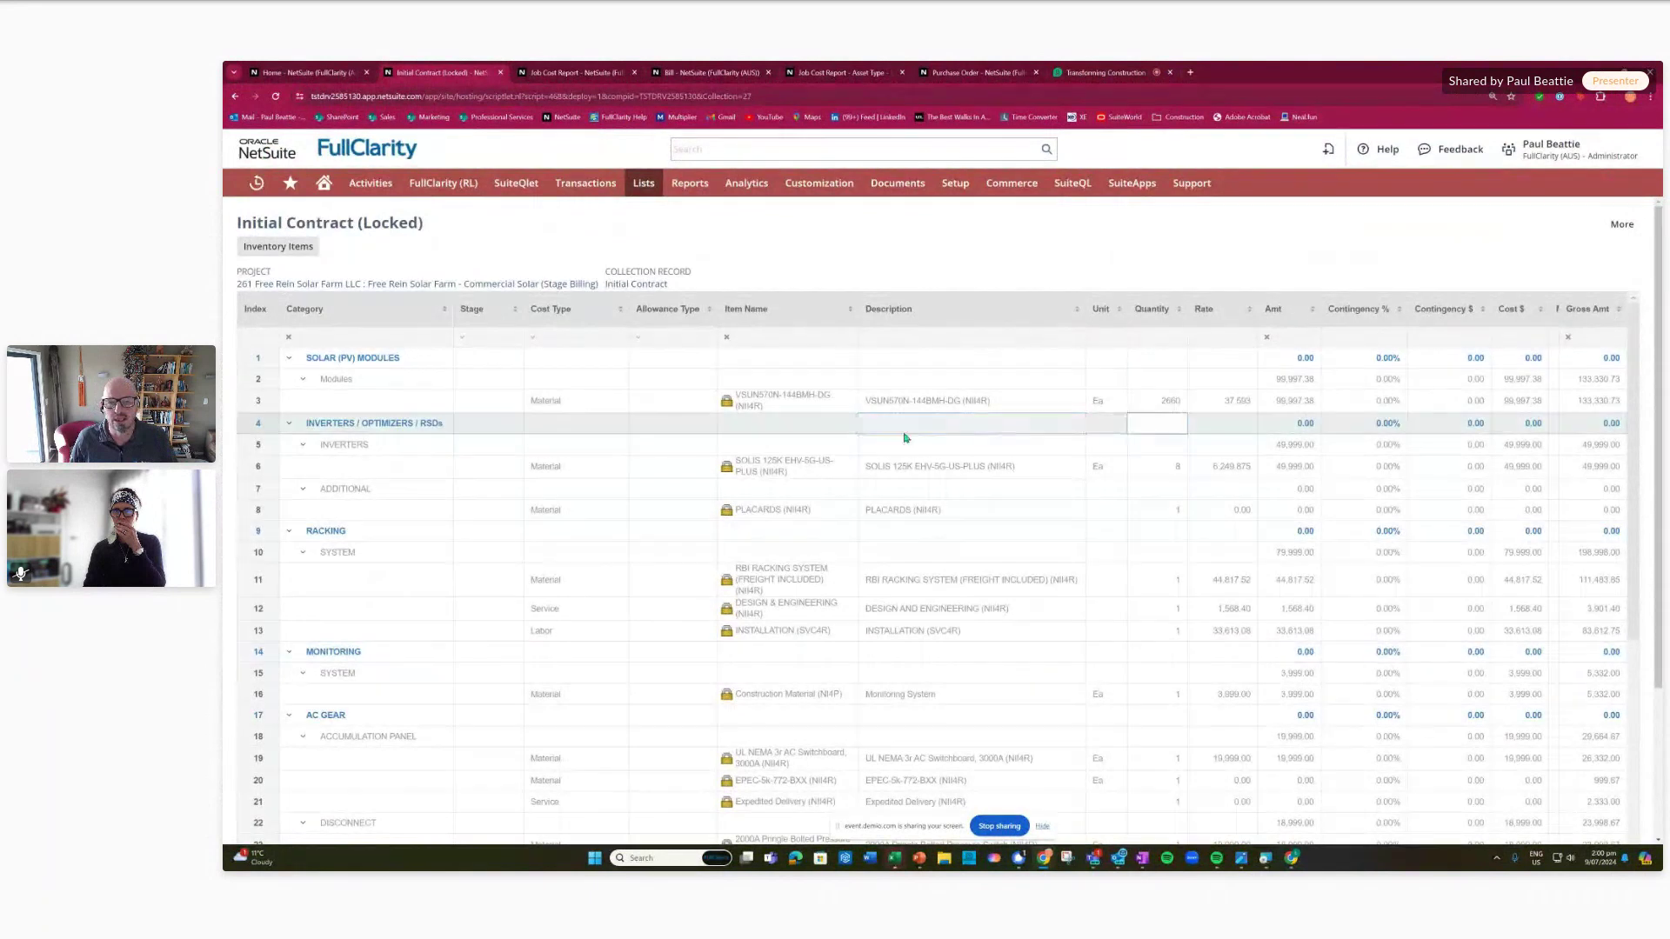
- Review the Initial Contract worksheet's columns through margin, supplier and source estimate, and return to its first column
scroll(609, 465, "right", 3)
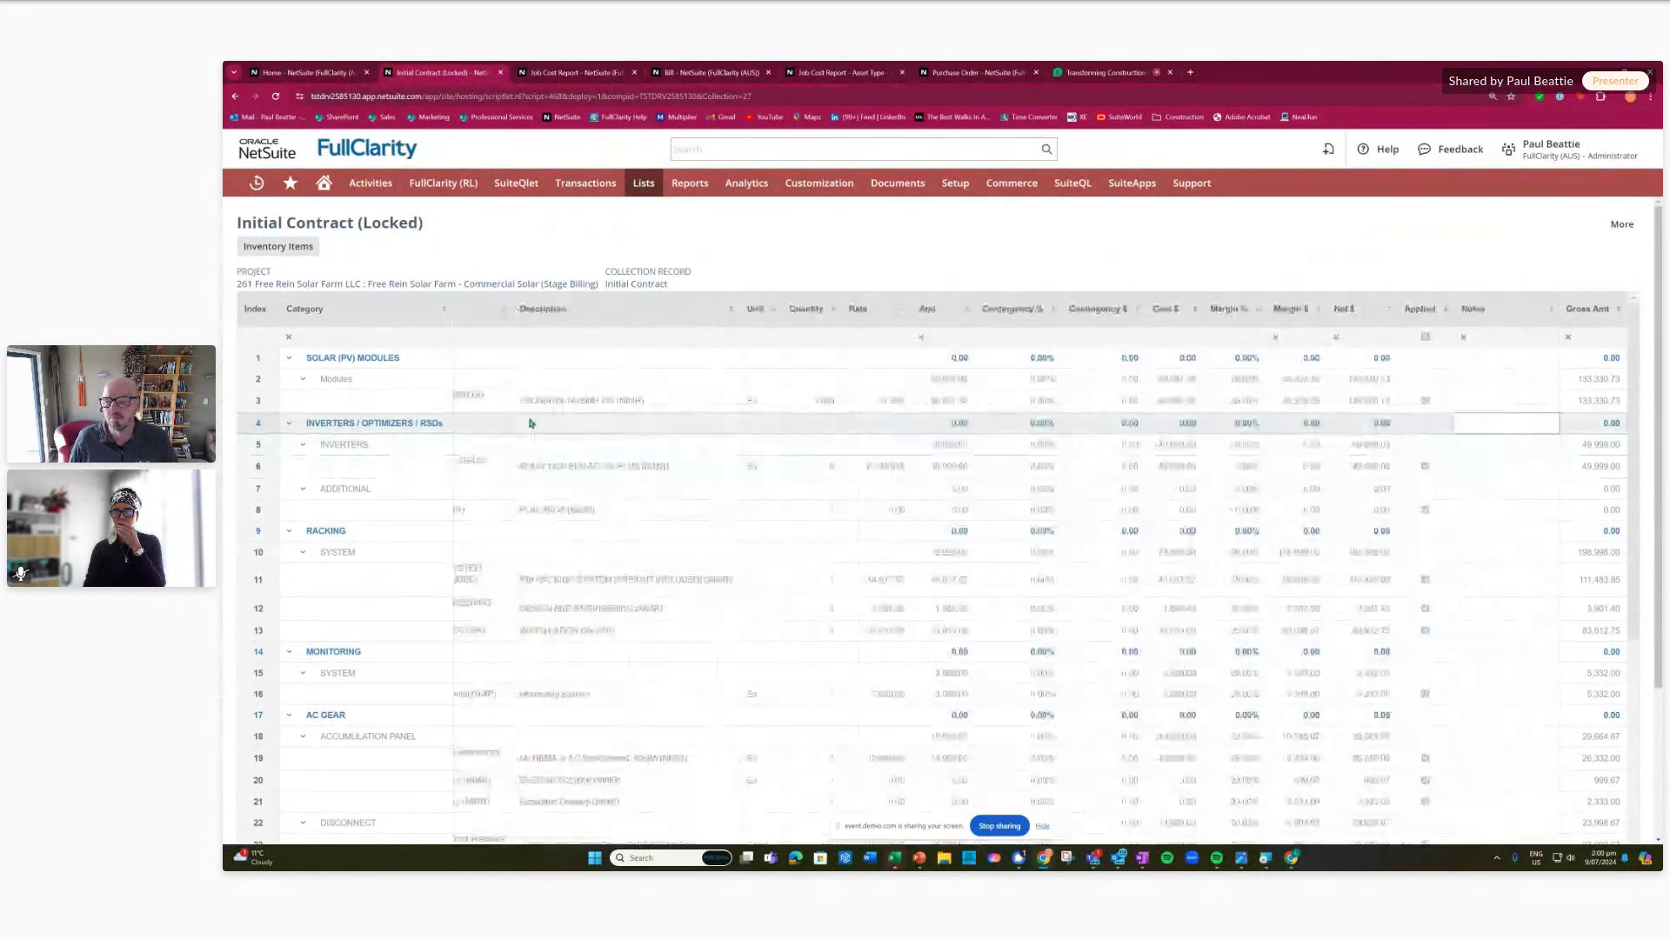
scroll(487, 439, "right", 5)
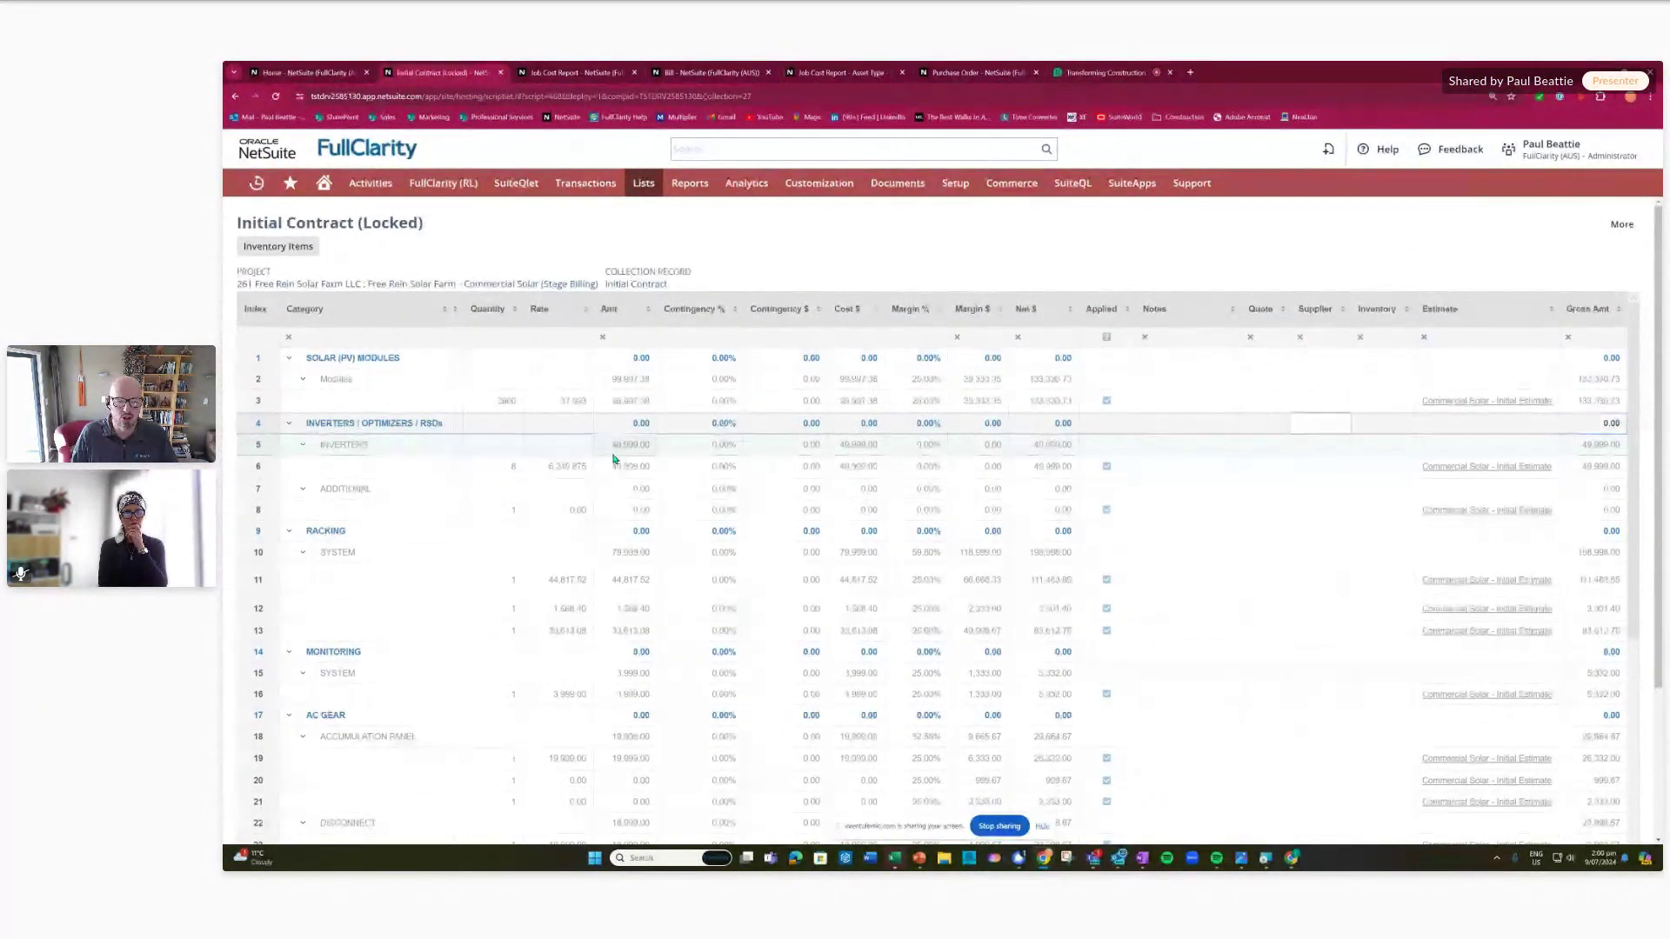
key("Home")
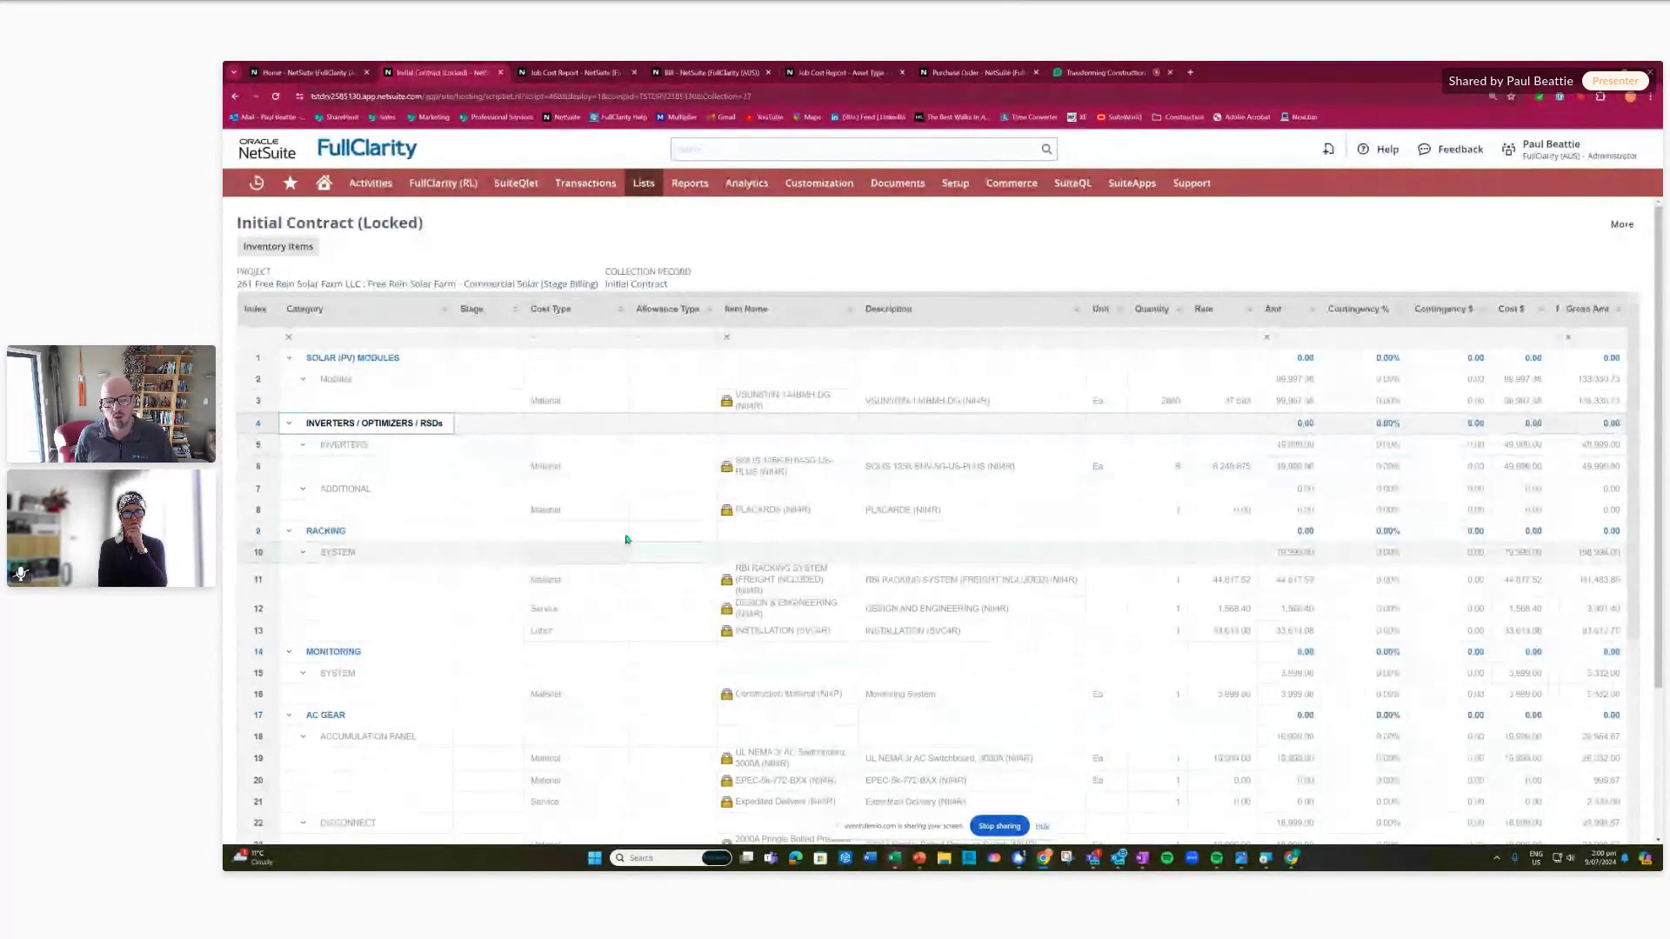
- Create a purchase order from the worksheet's Modules item, selecting VSUN as the vendor
right_click(743, 400)
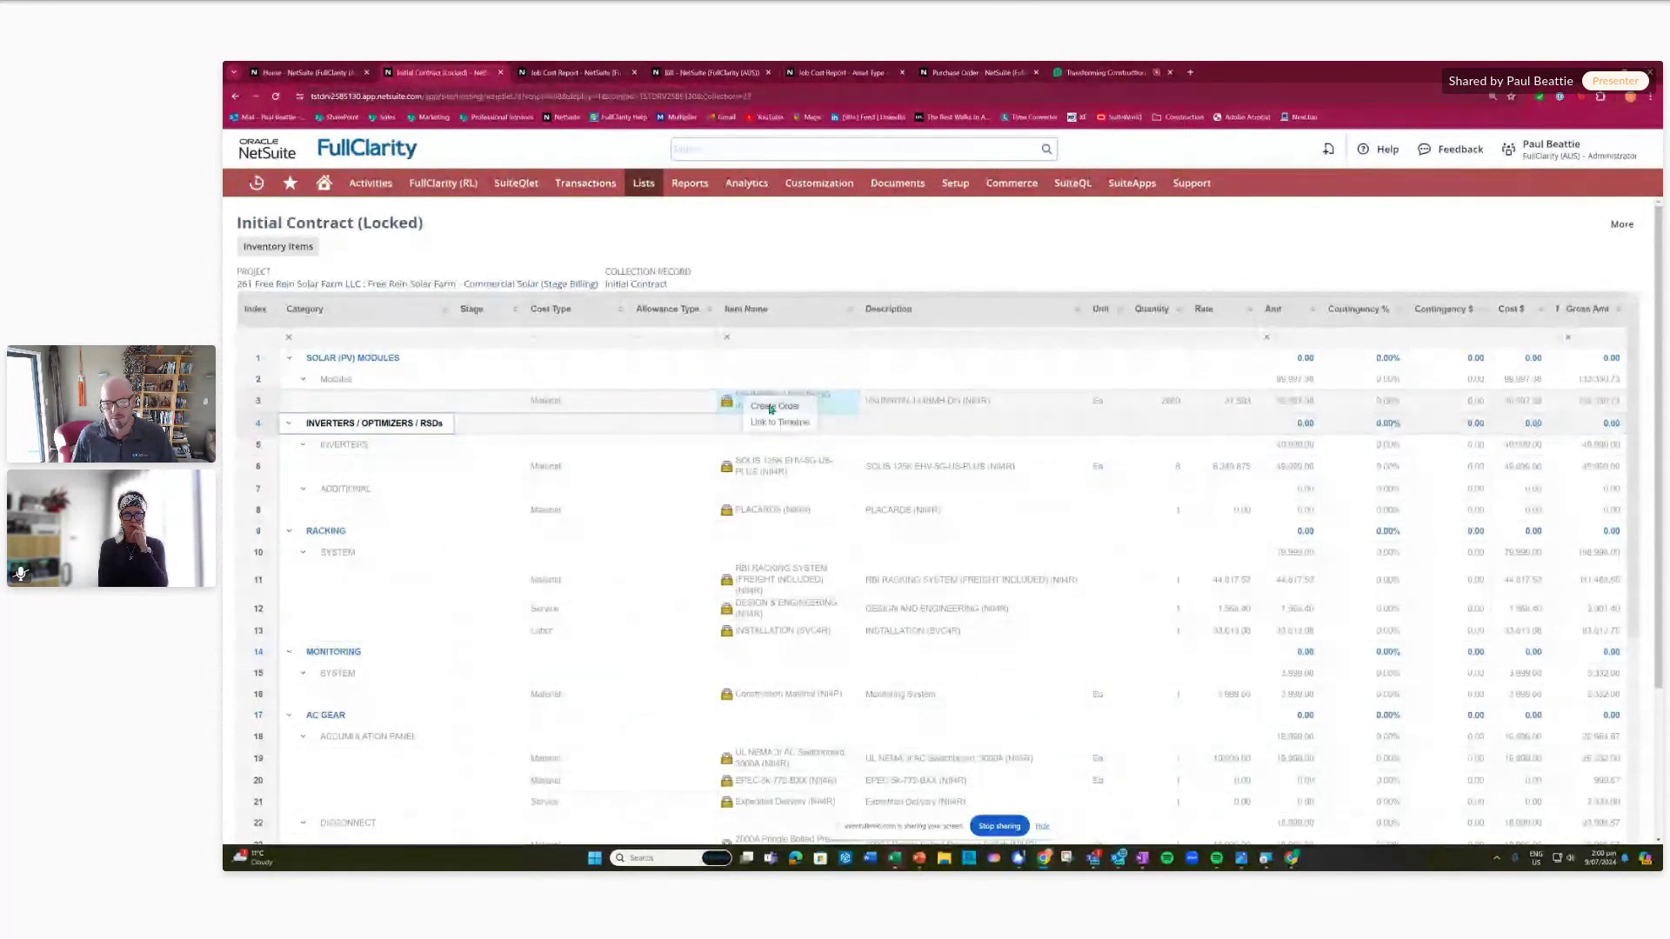
left_click(770, 408)
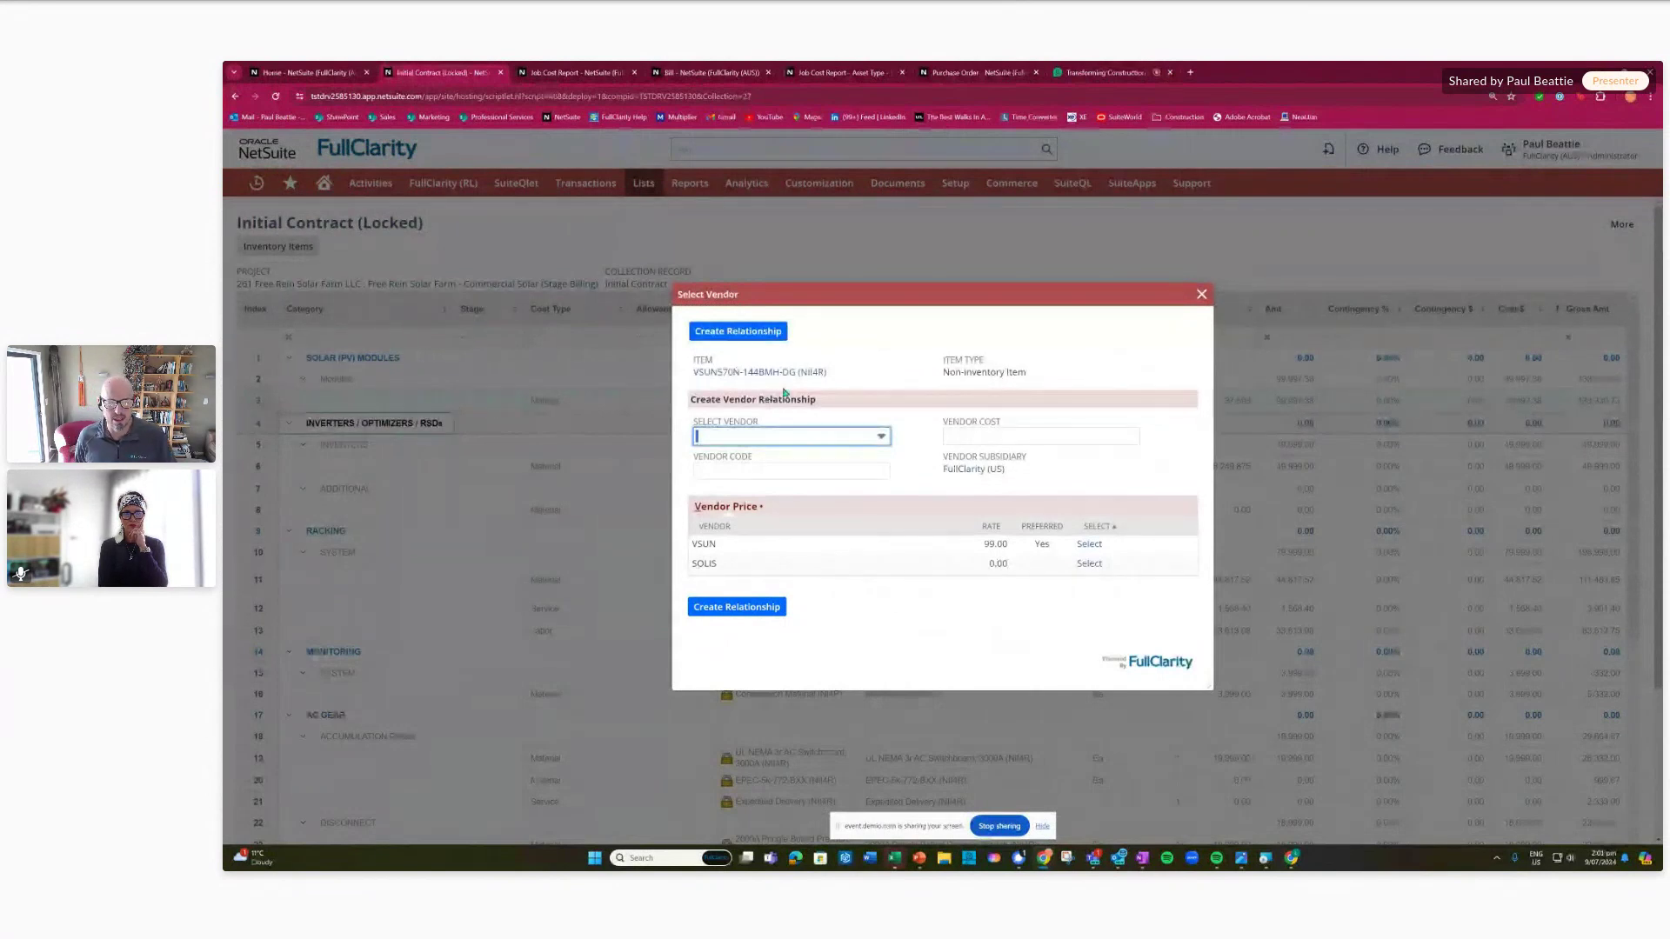
left_click(1087, 545)
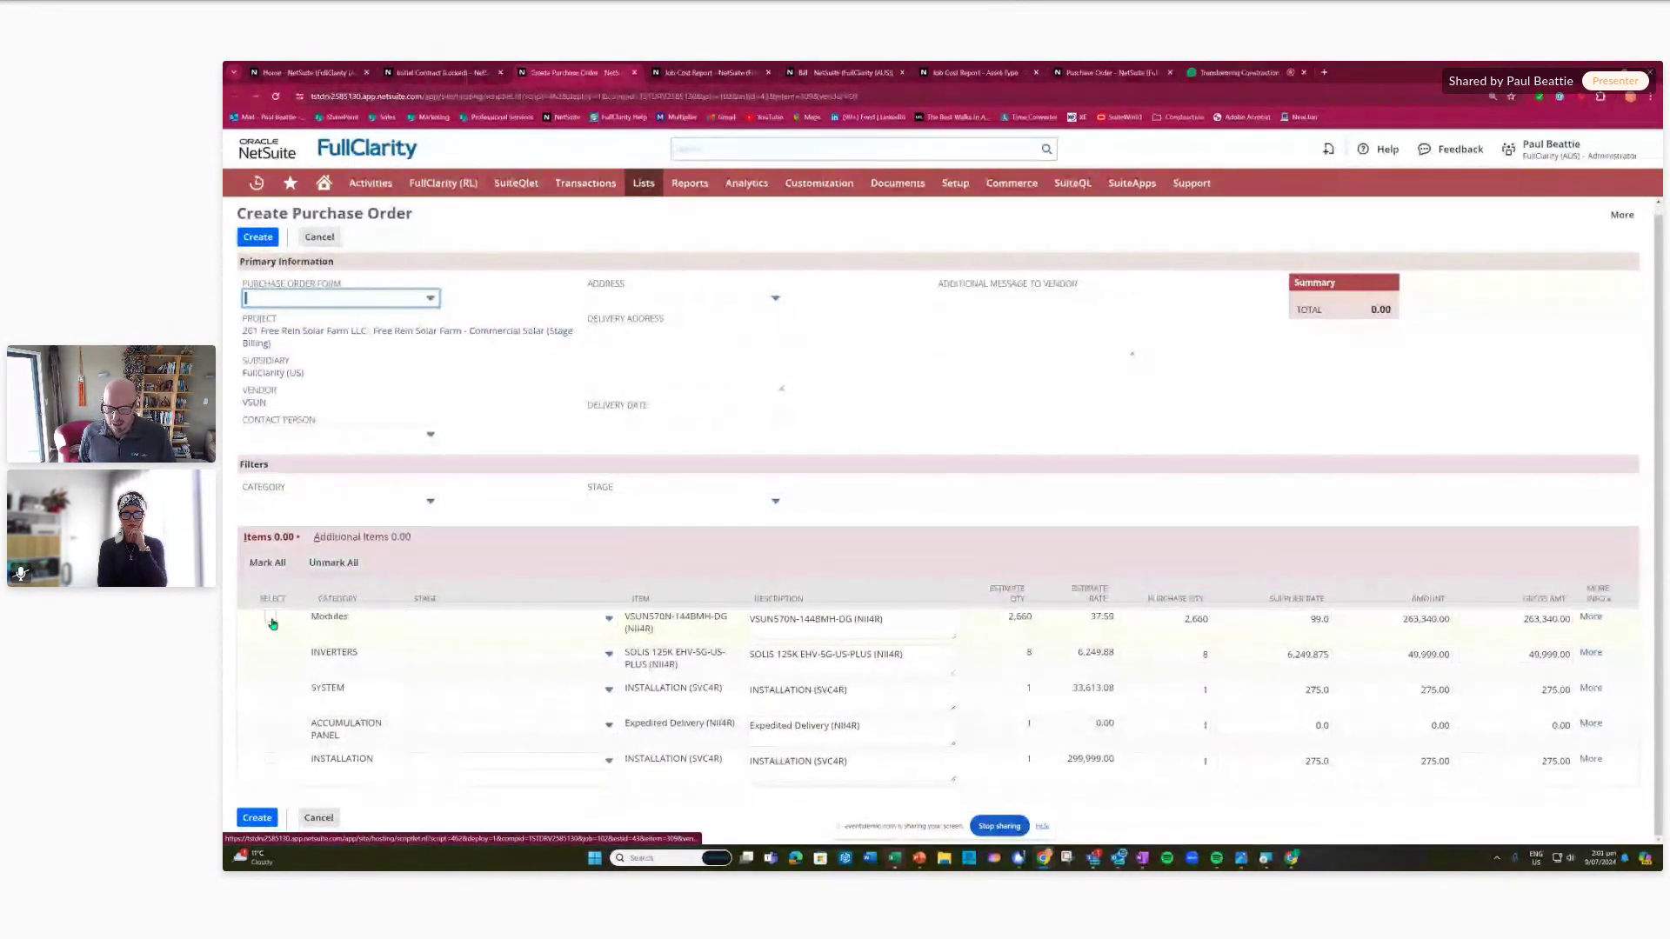
- Include the Modules, SYSTEM and ACCUMULATION PANEL items in the purchase order, and choose the project's site address for delivery
left_click(271, 619)
left_click(270, 689)
left_click(270, 724)
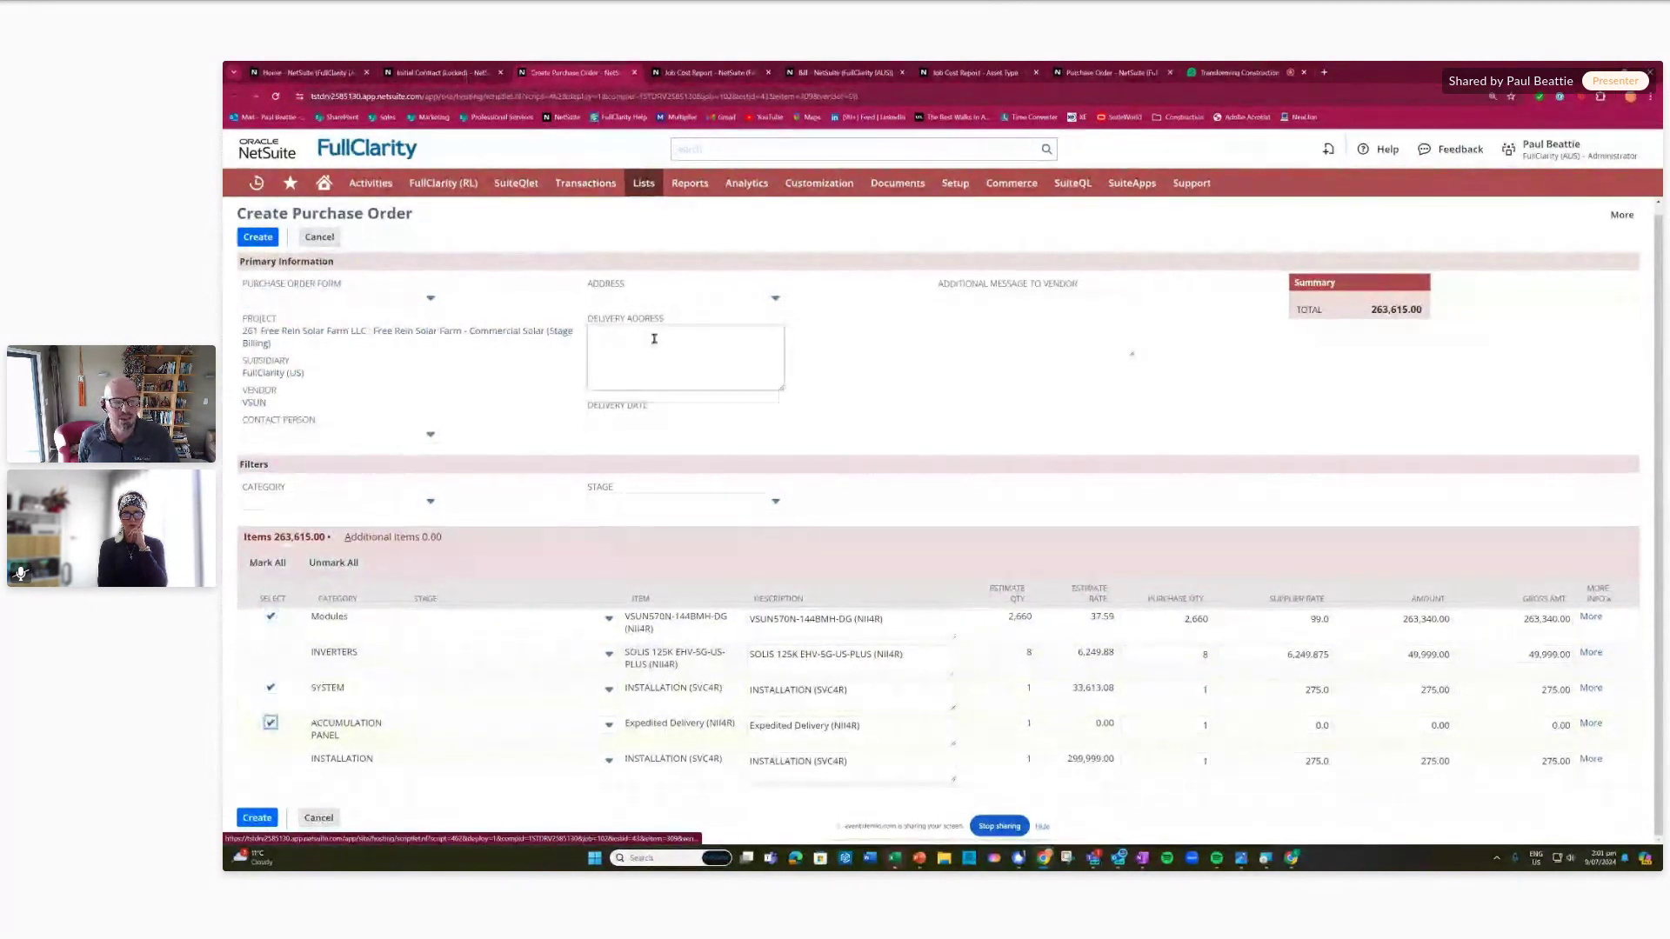
left_click(657, 300)
left_click(656, 332)
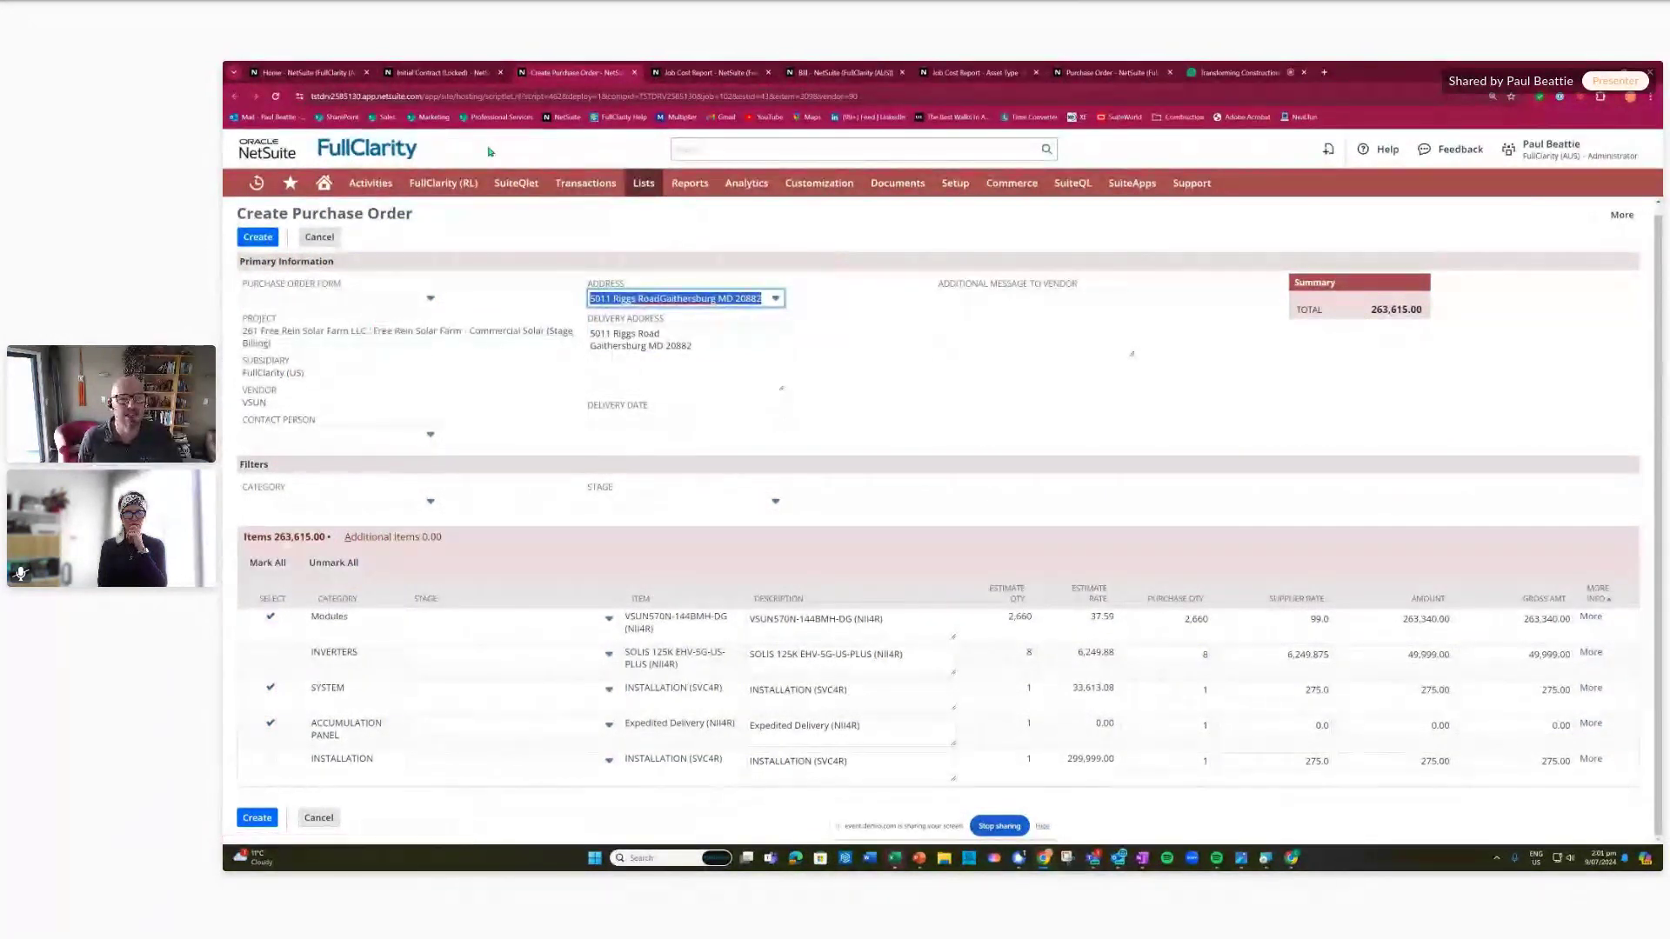
- Review the existing GRAYBAR purchase order and its item lines, and return to the Initial Contract worksheet
left_click(1088, 74)
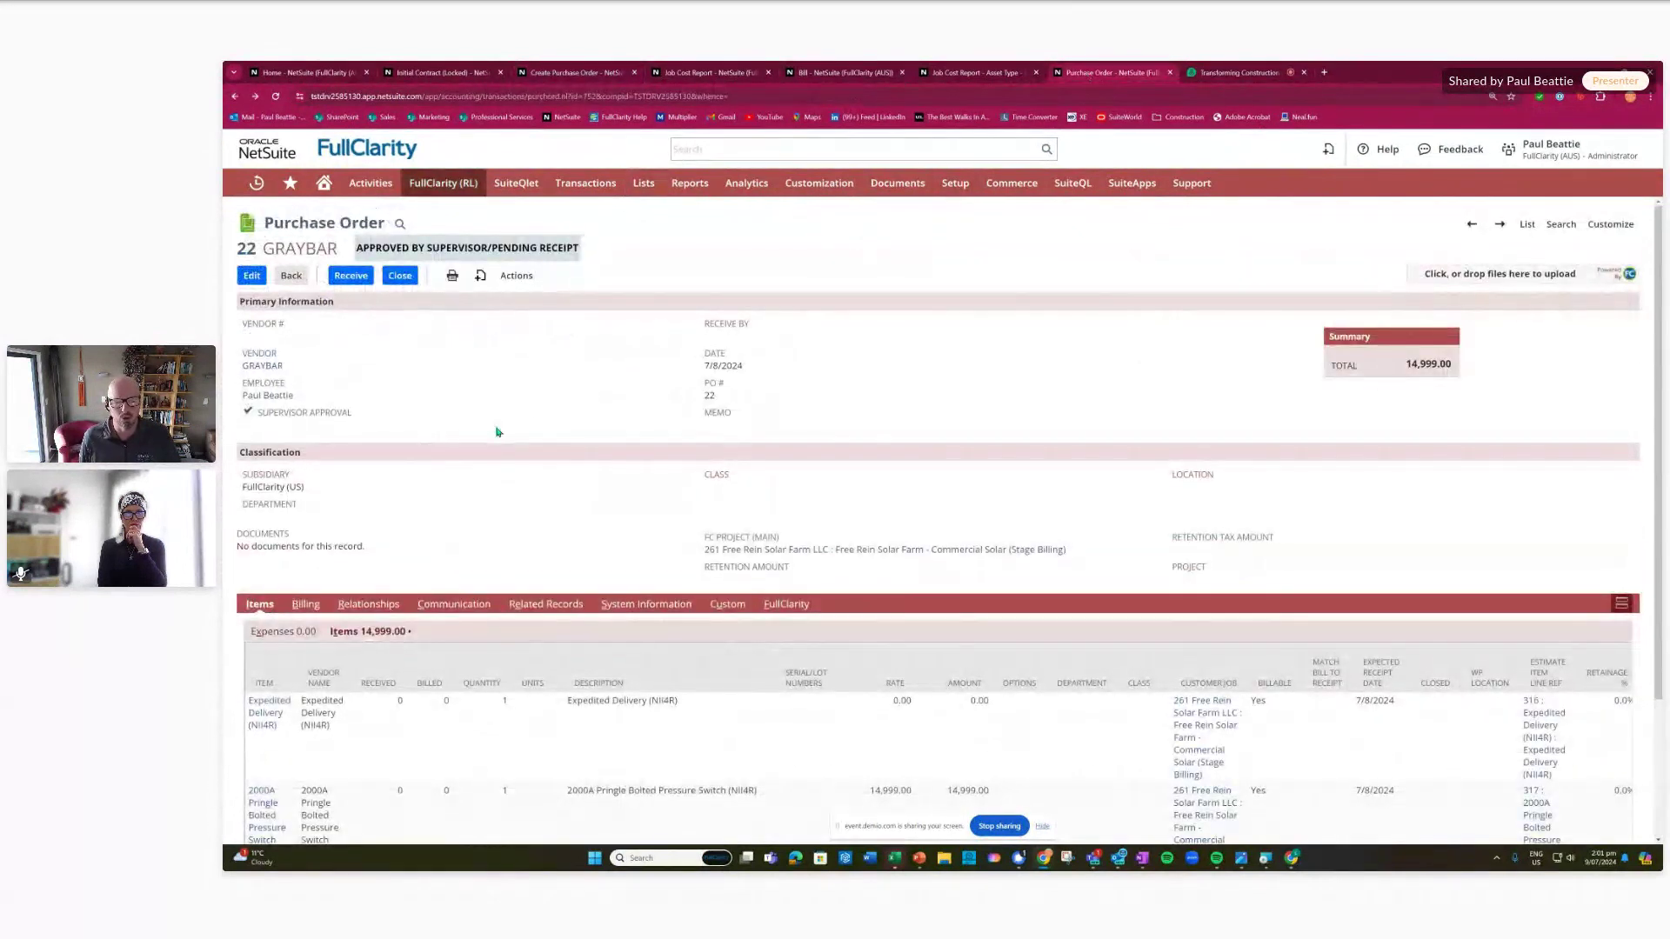
scroll(497, 432, "down", 2)
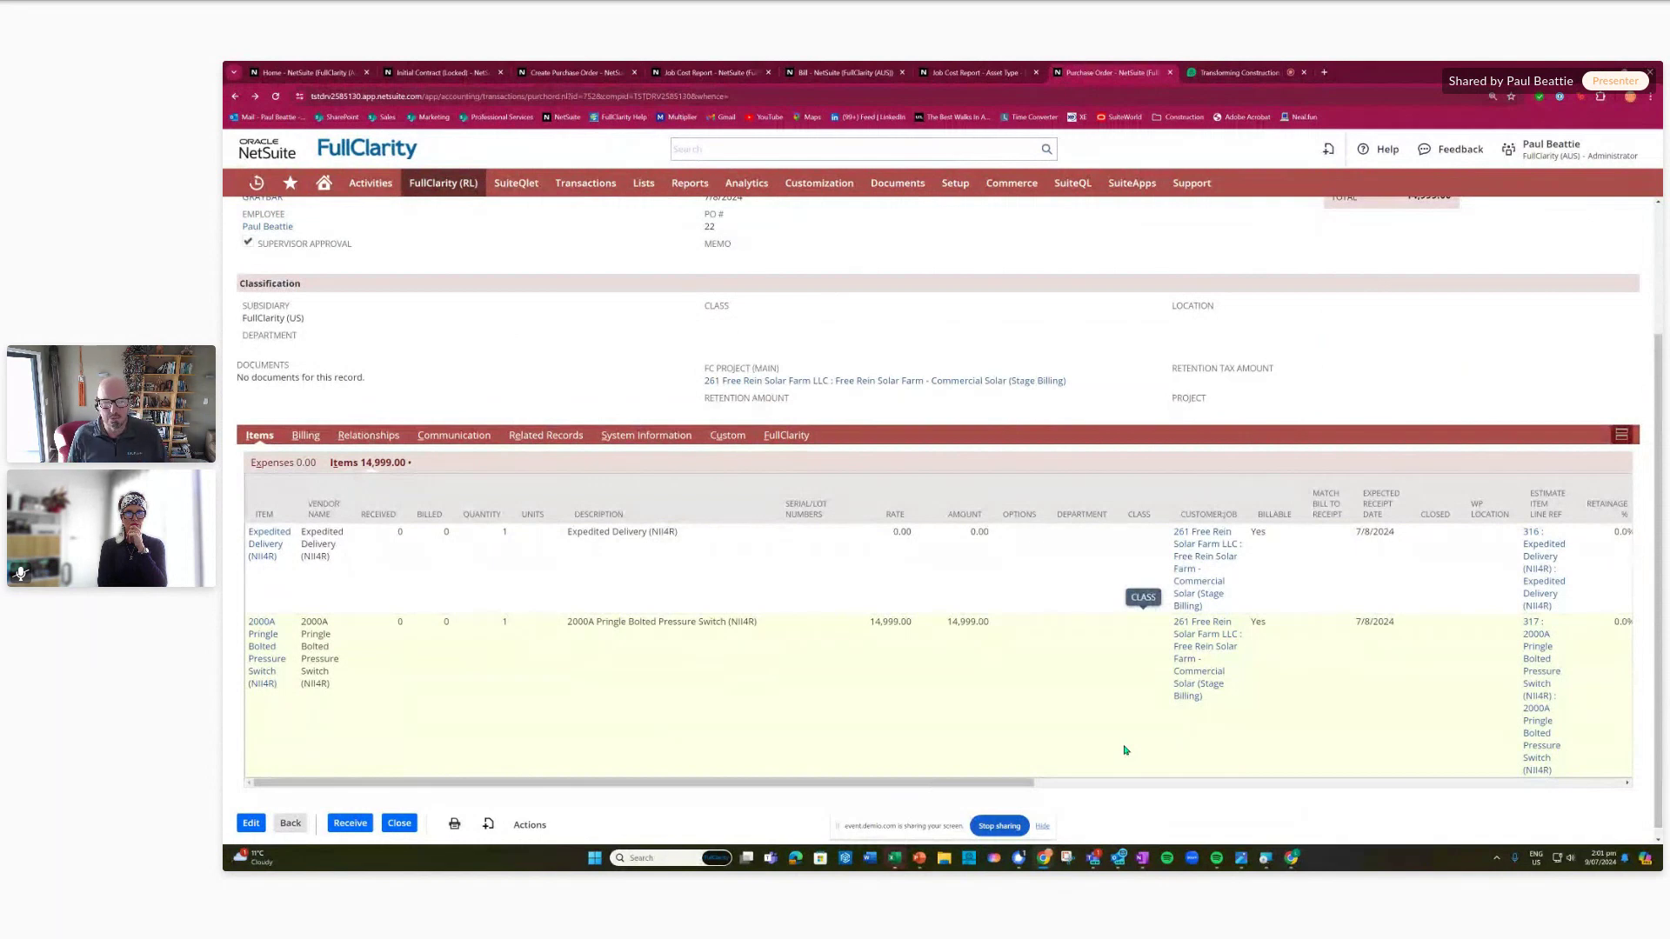
left_click(414, 72)
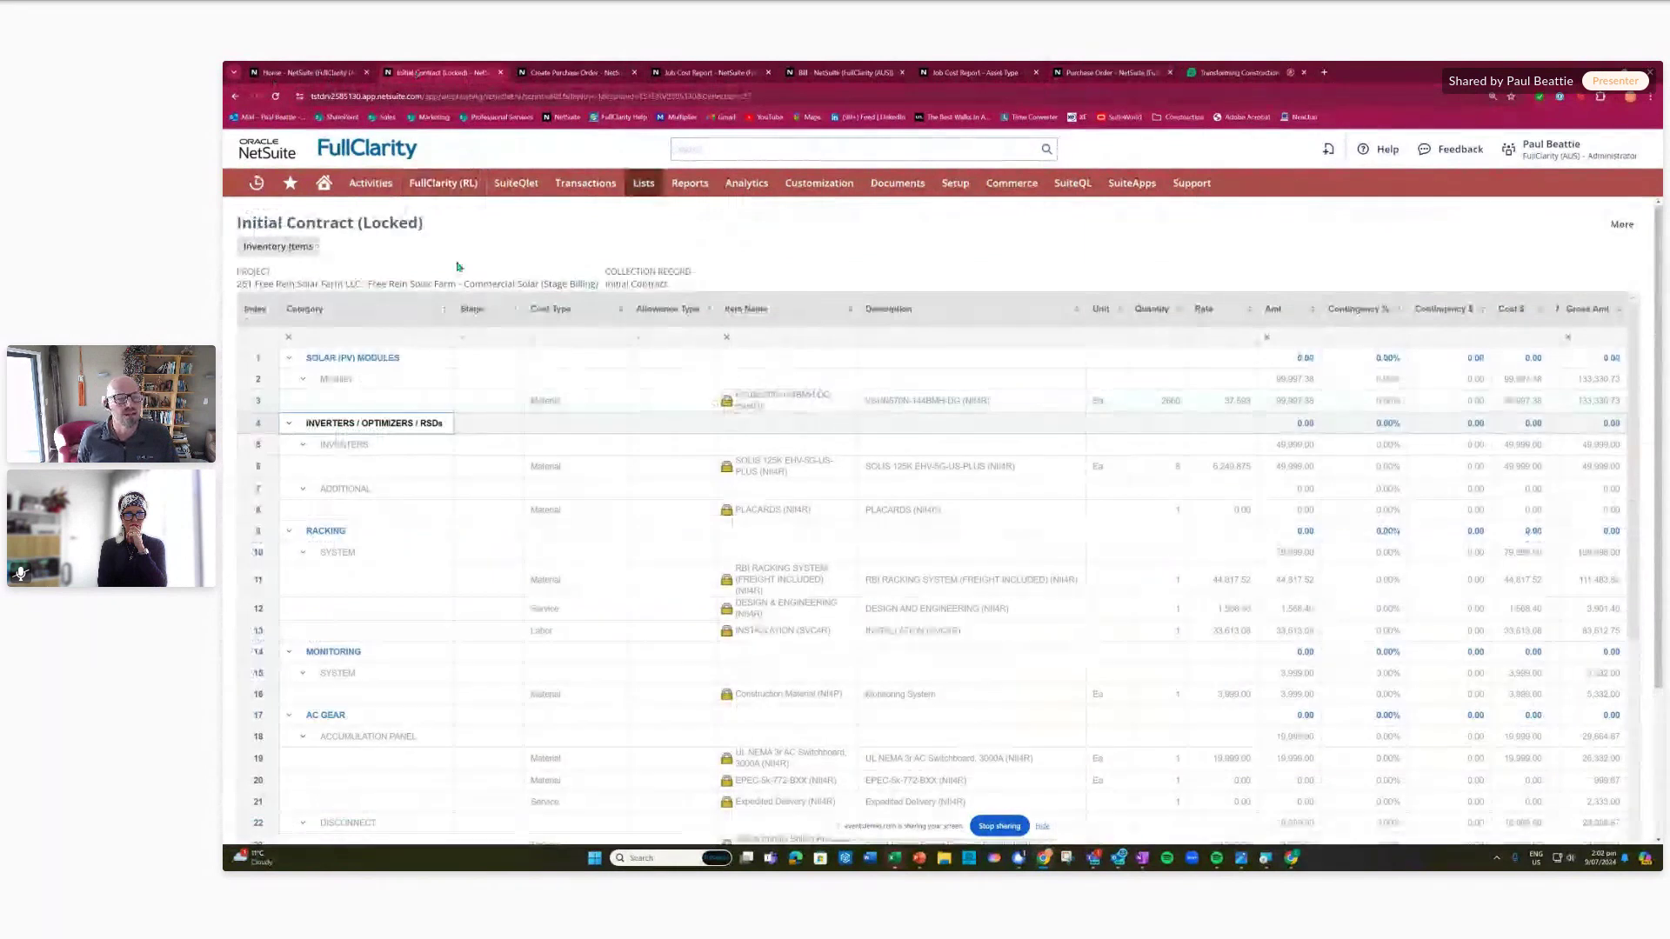
- Open the worksheet's job, view its customer record Free Rein Solar Farm LLC, and return to the job
left_click(360, 294)
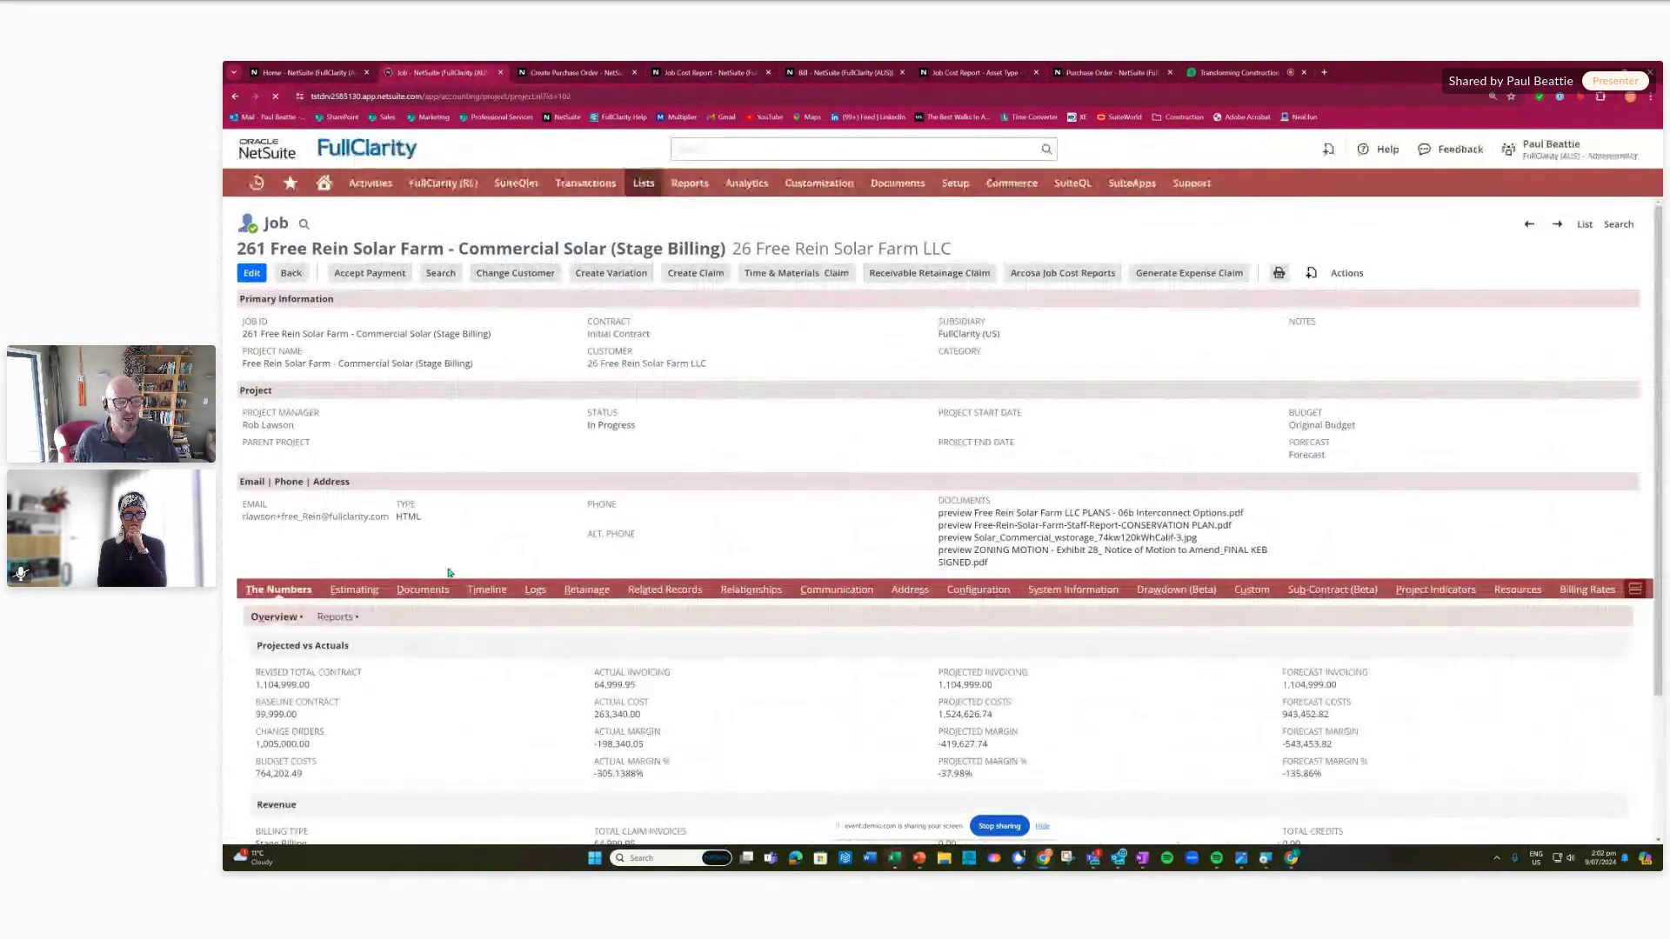
left_click(605, 365)
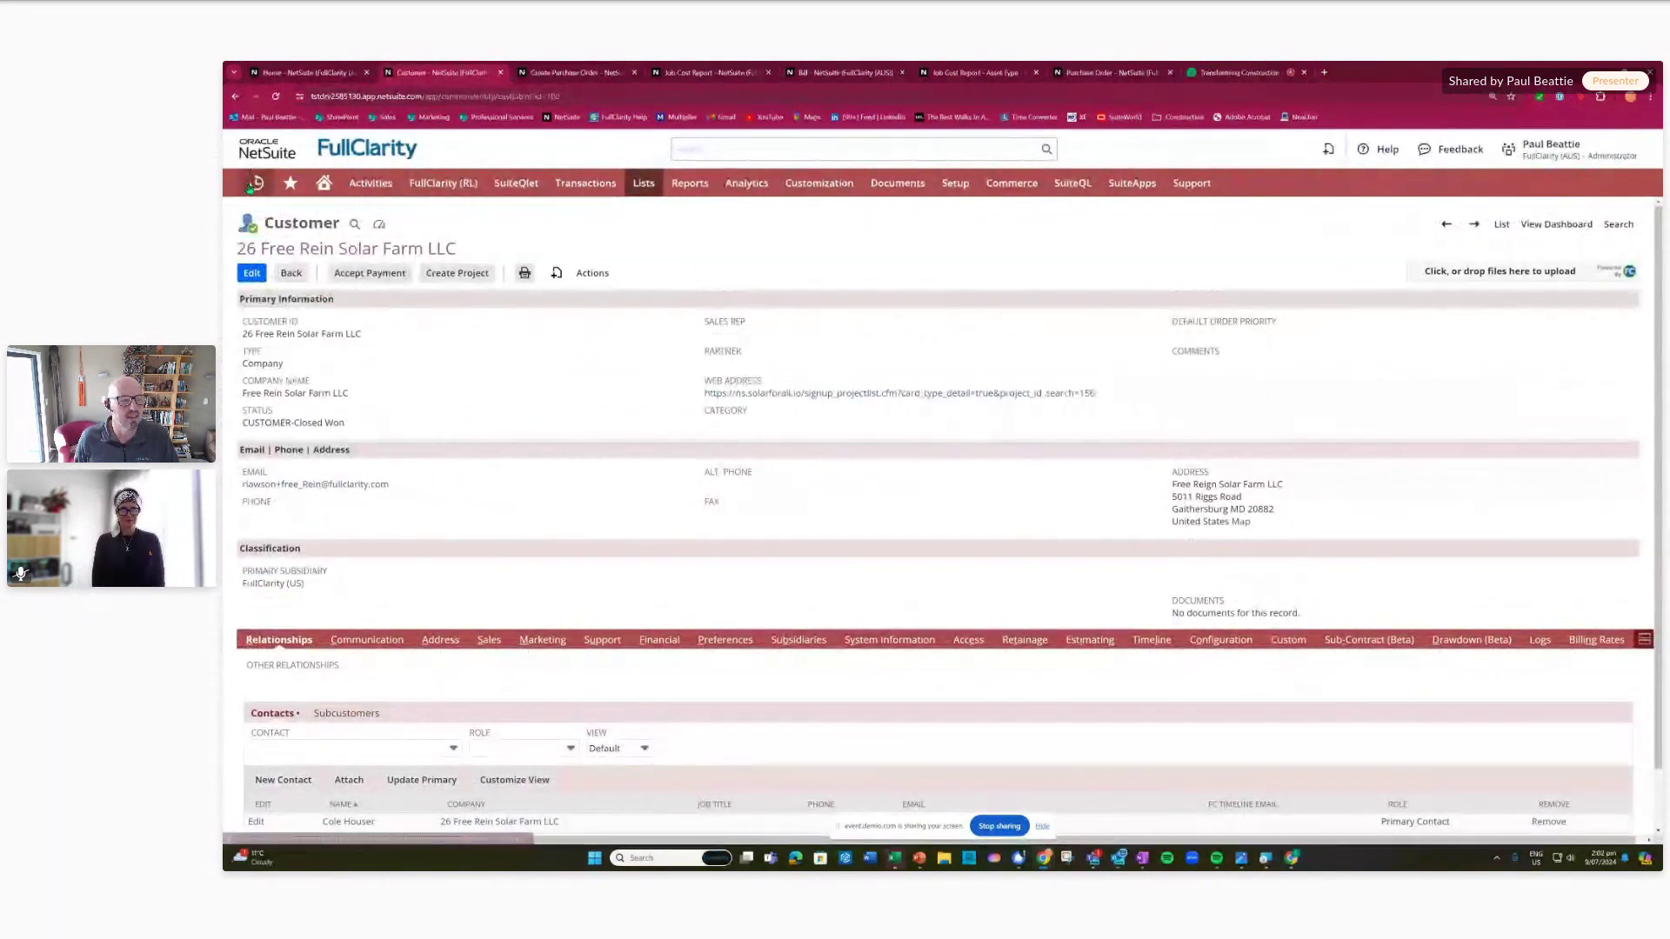
mouse_move(257, 183)
left_click(312, 238)
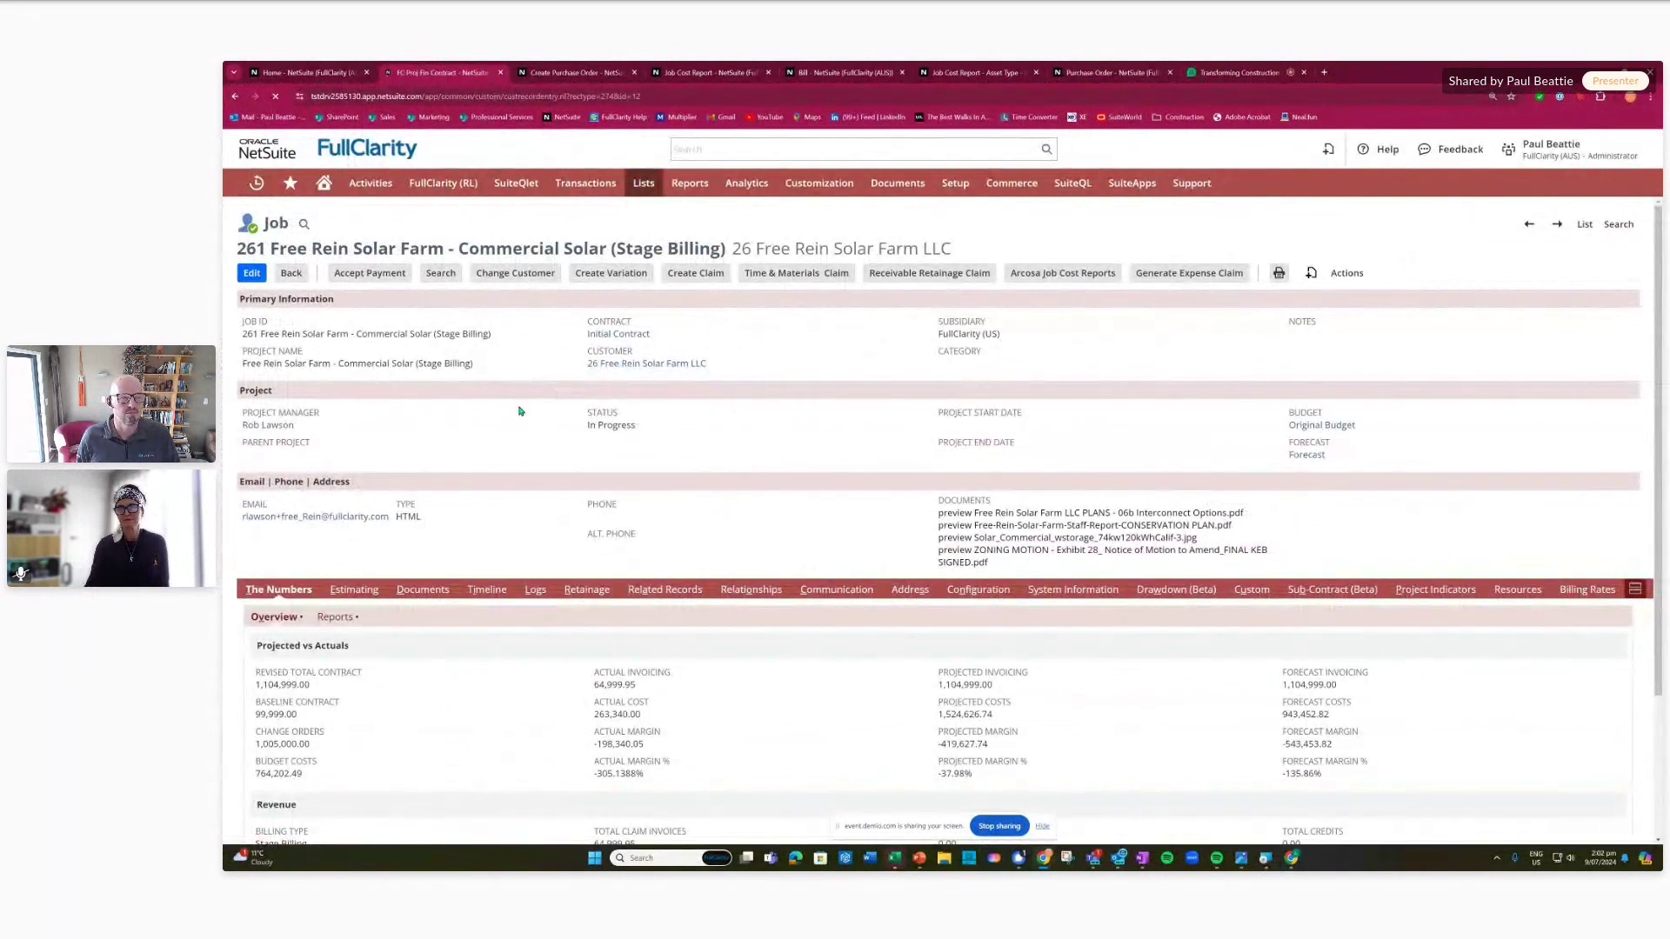
- Open the job's Initial Contract and review its billing stages
scroll(521, 430, "down", 2)
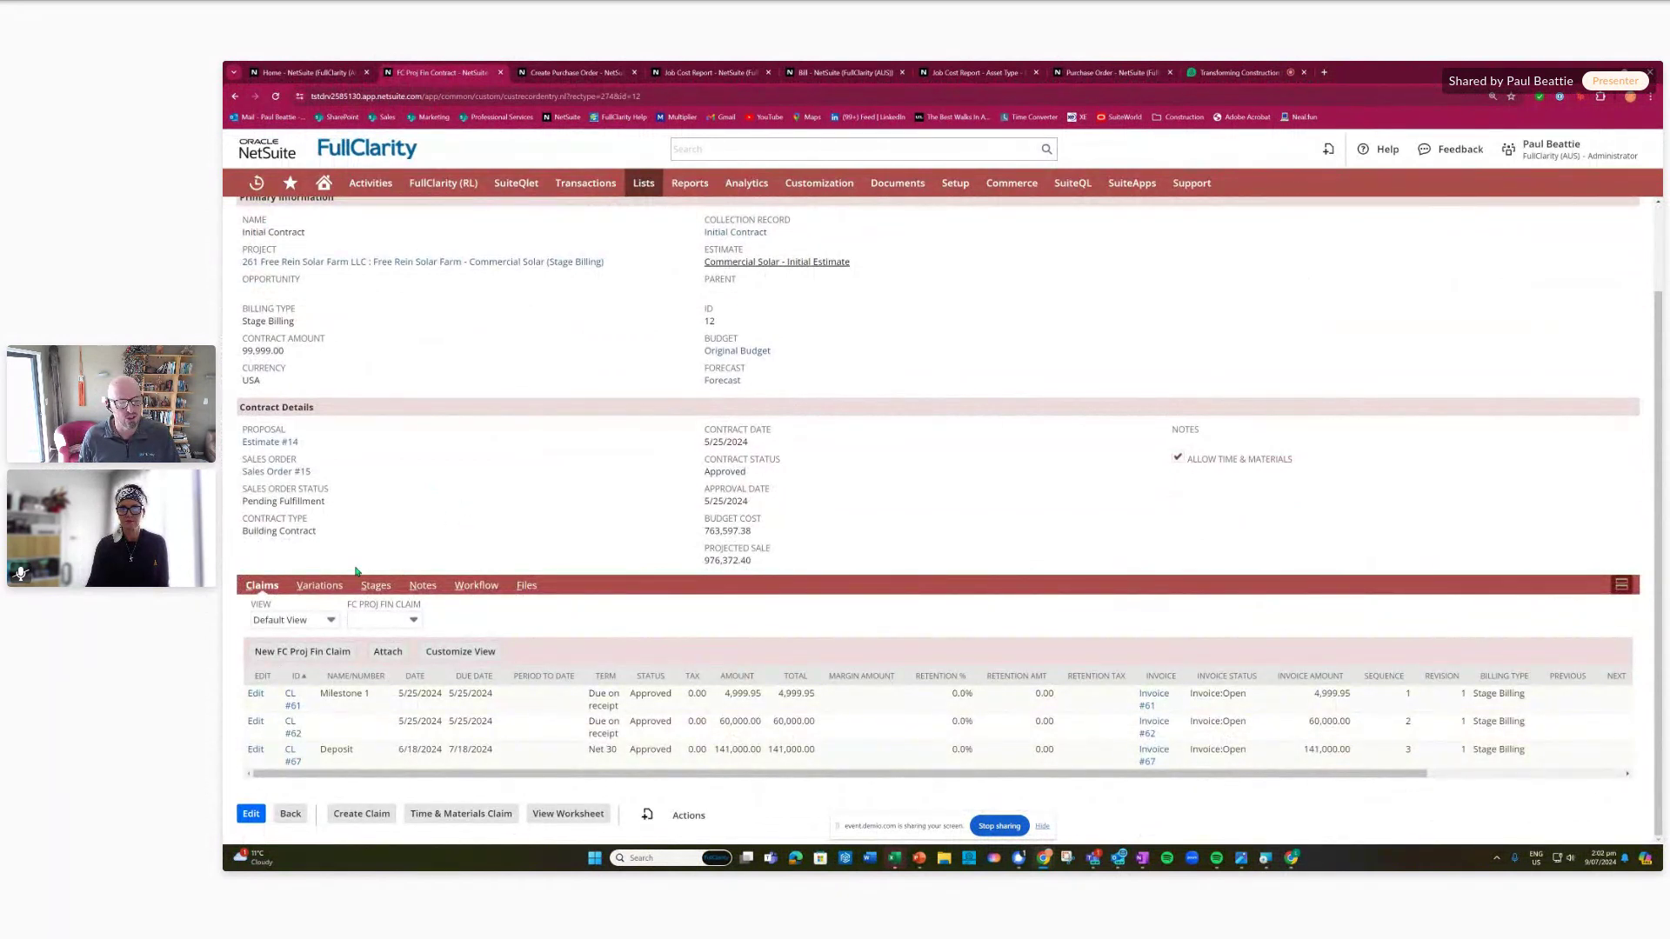
left_click(373, 588)
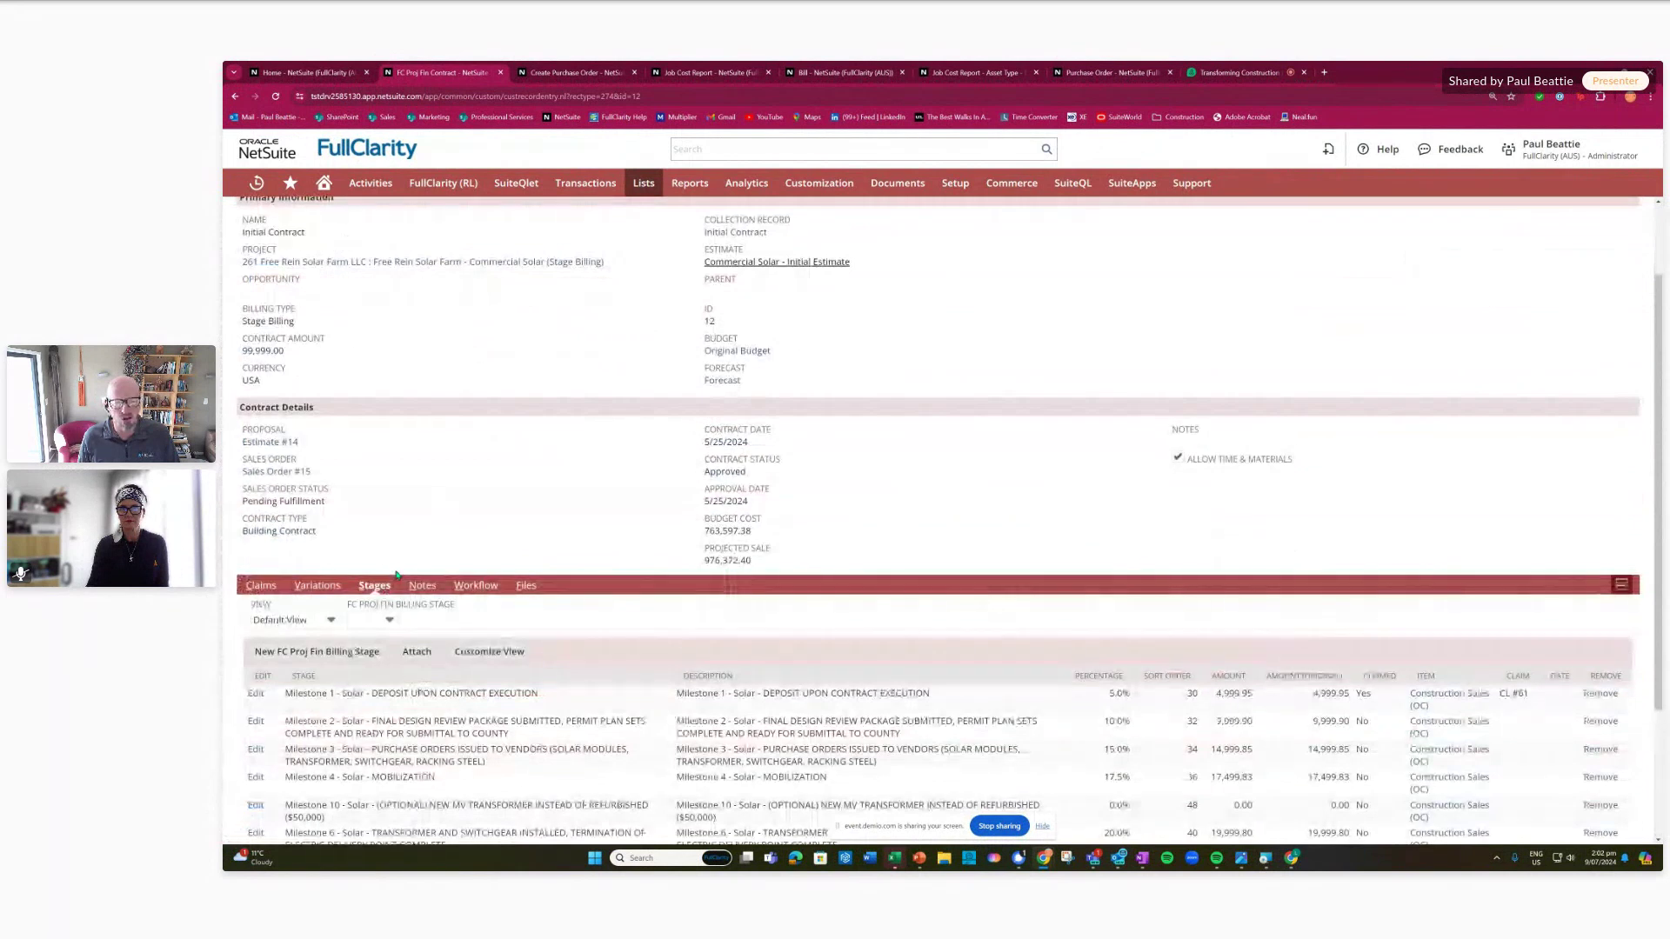
scroll(397, 576, "down", 3)
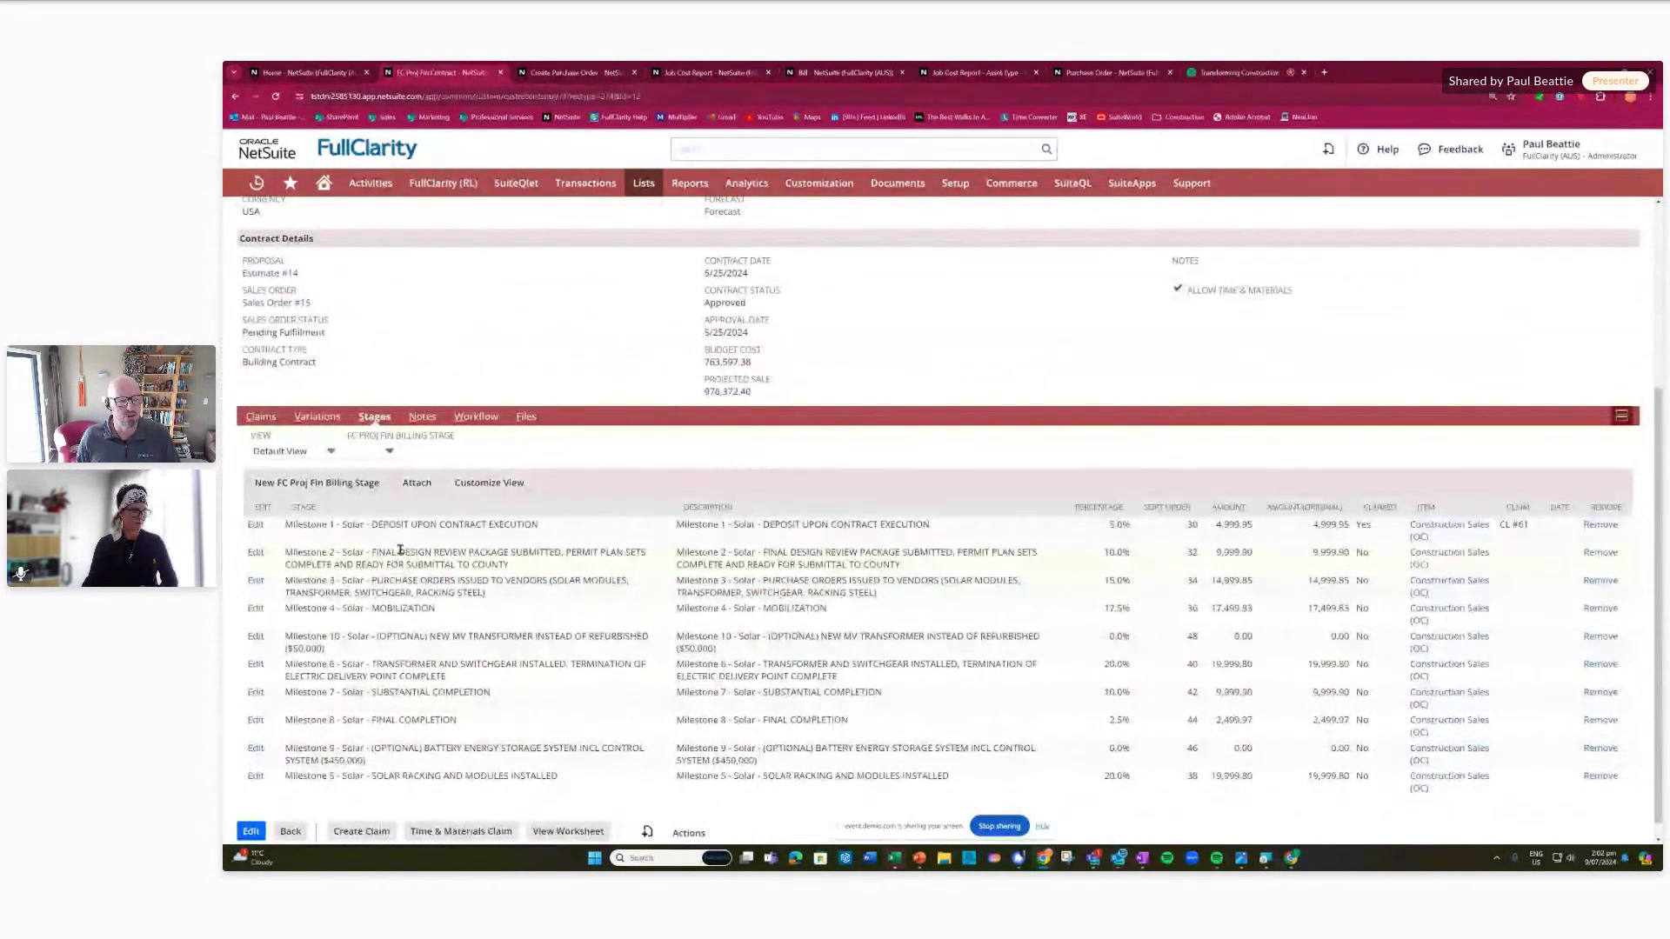
- Review the Initial Contract's claims and variations, and return to its primary information
left_click(262, 418)
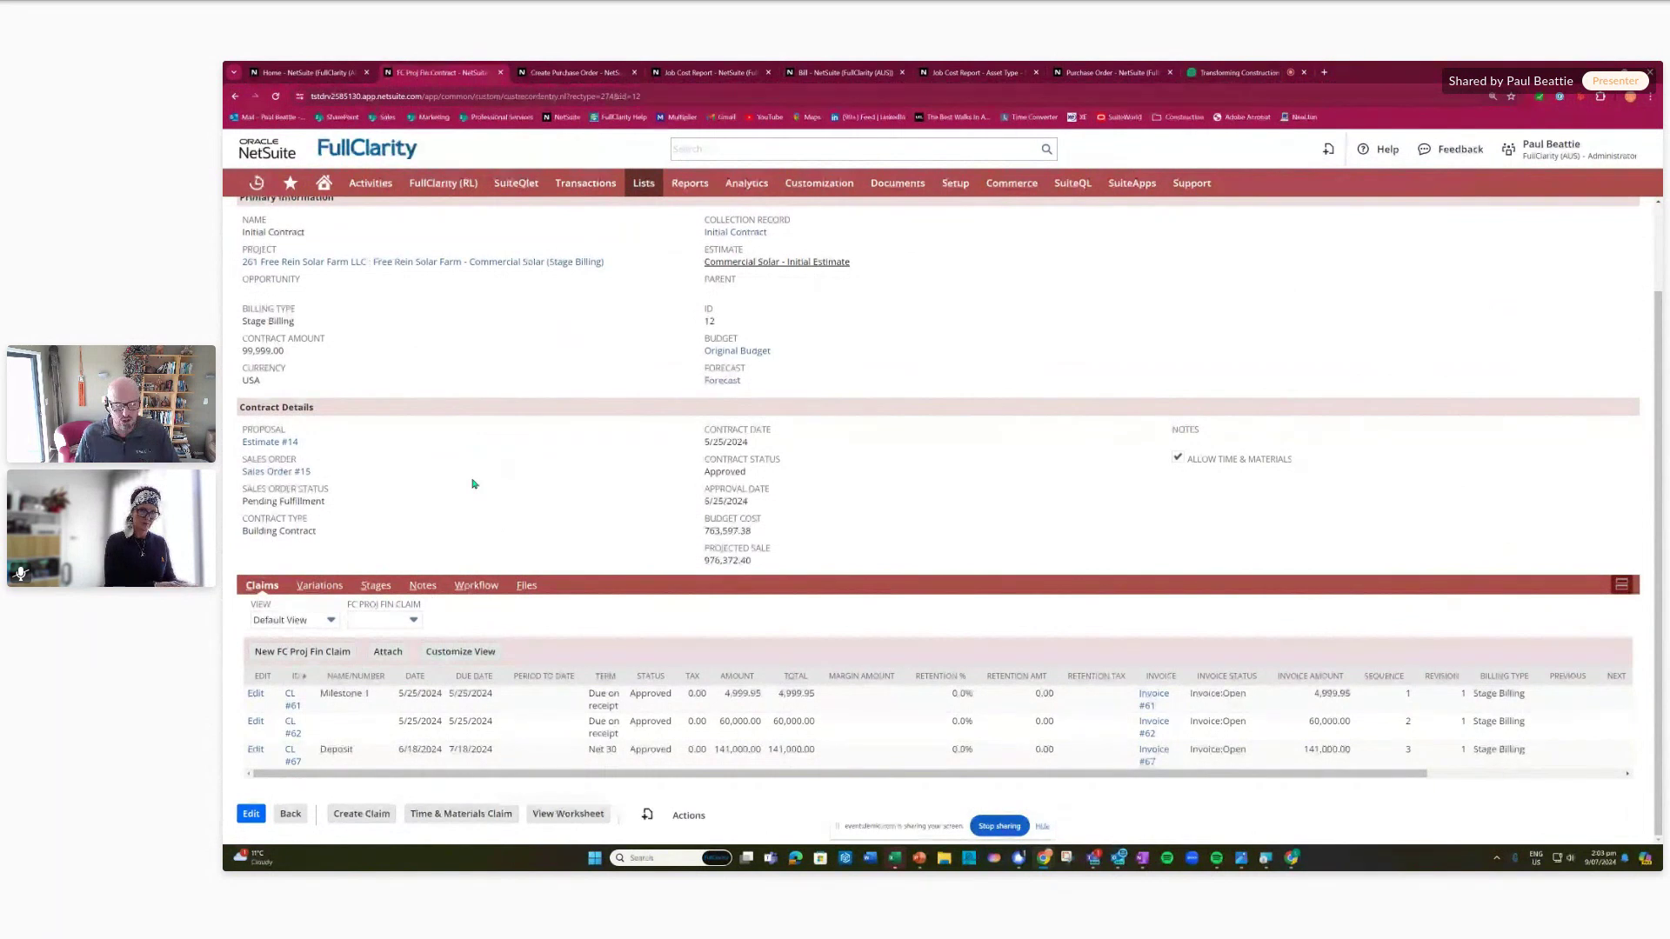
left_click(324, 592)
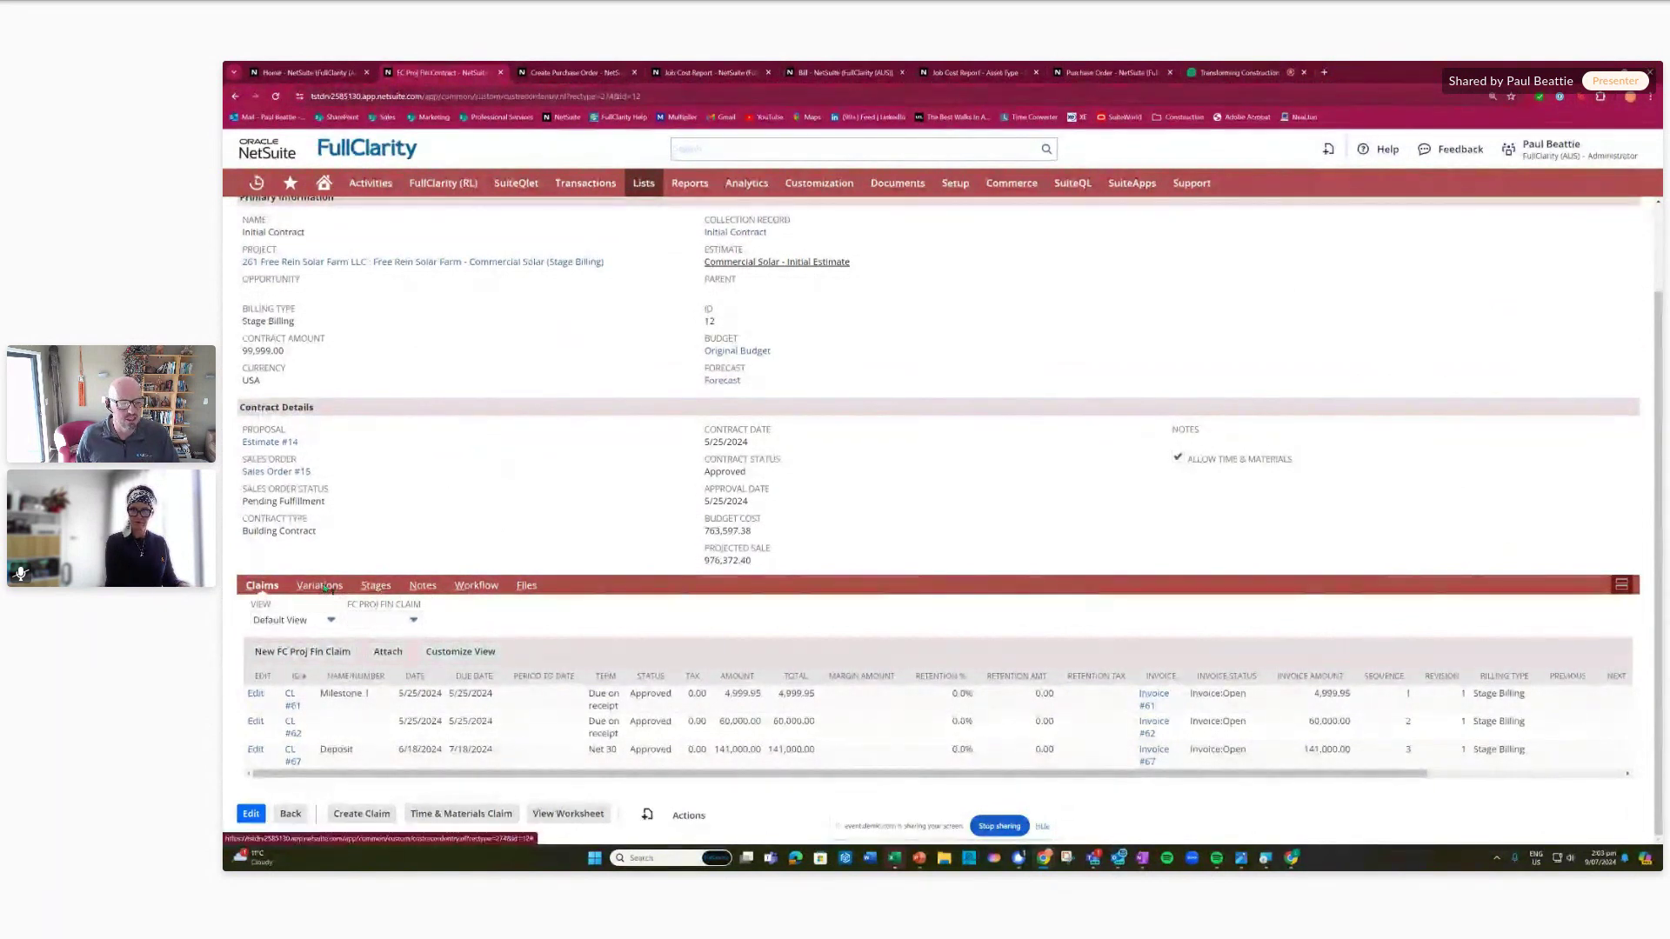
scroll(397, 513, "down", 1)
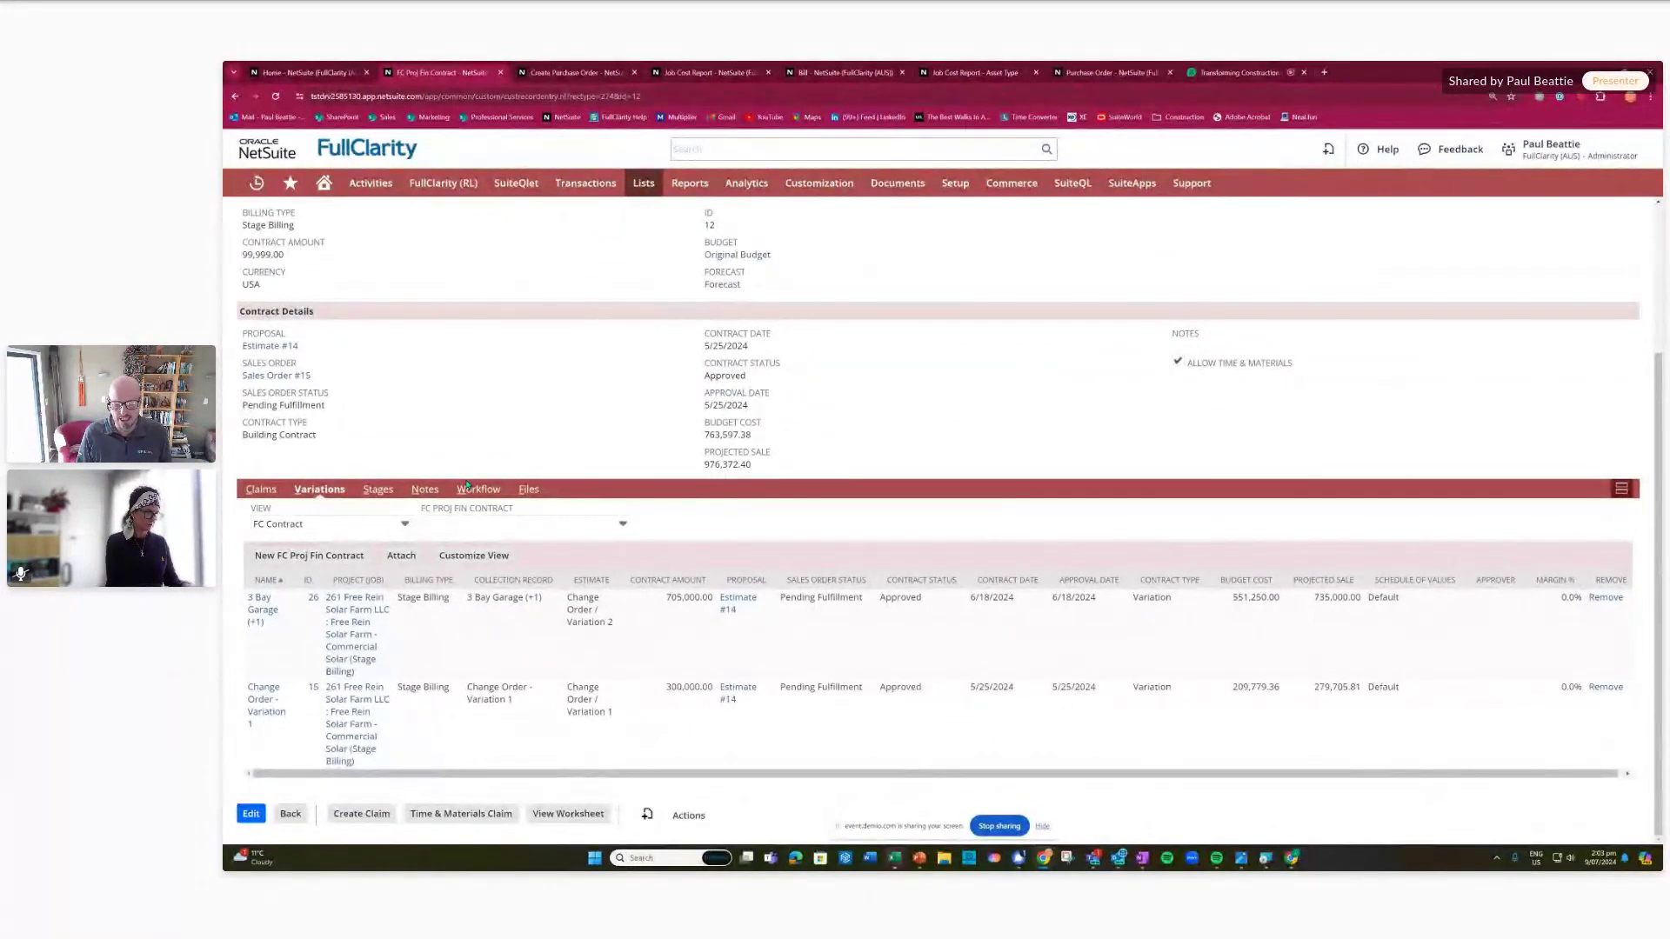
scroll(502, 363, "up", 2)
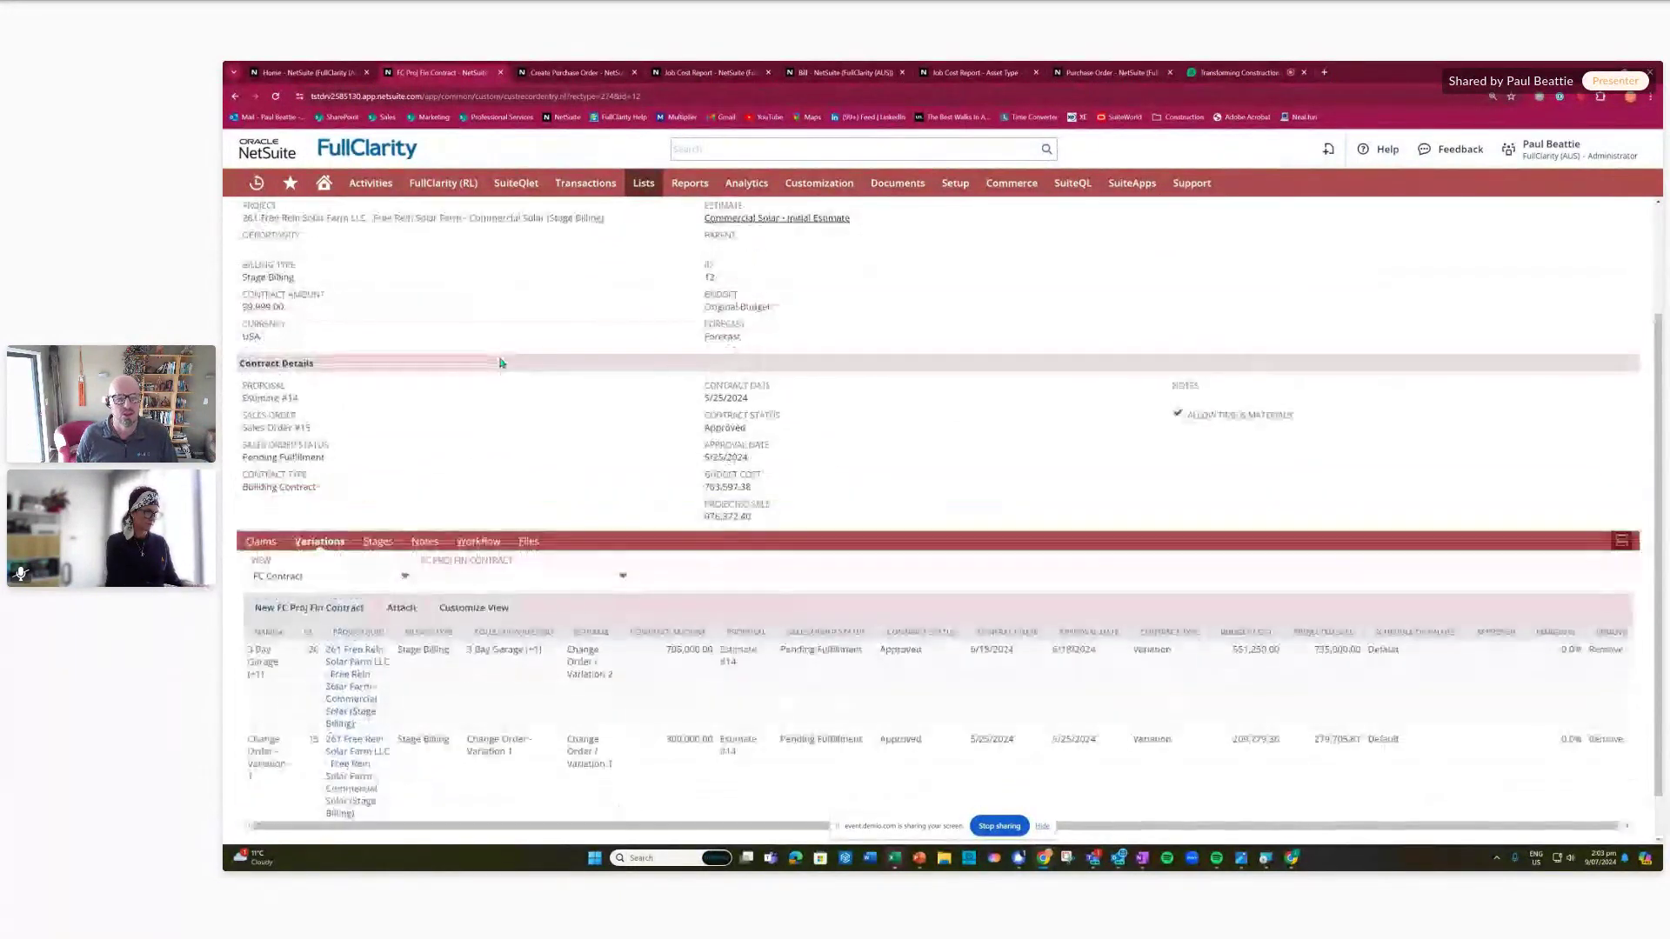
scroll(502, 363, "up", 3)
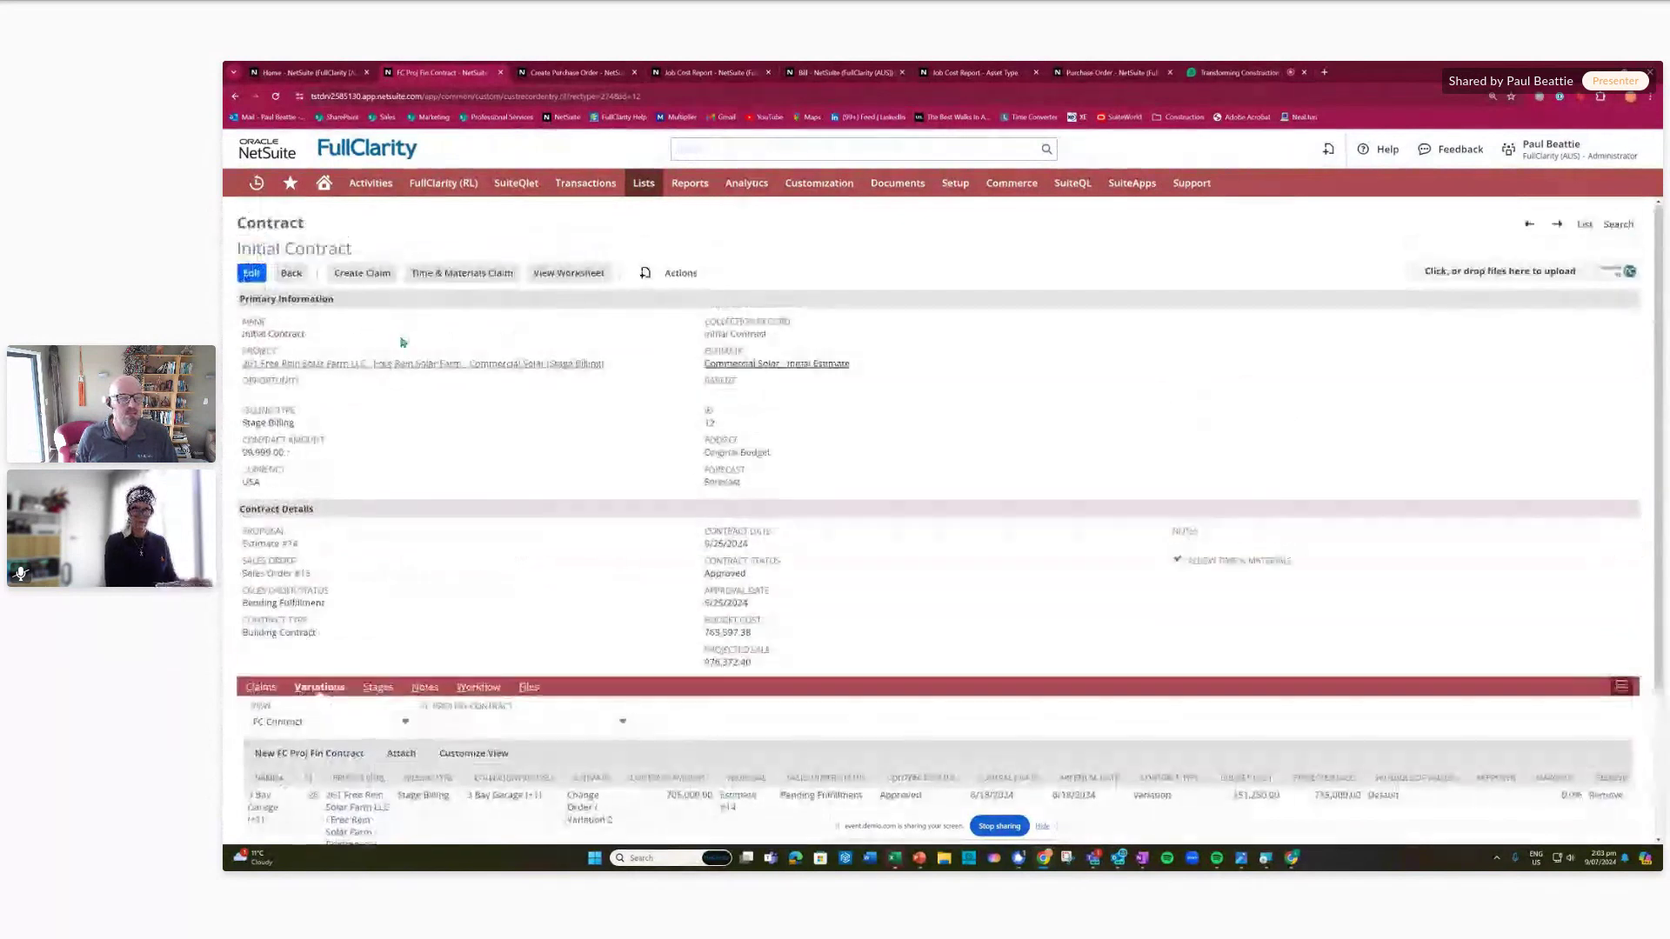
- Open the worksheet of the contract's collection record and examine its columns from category through margin to source estimate
left_click(744, 336)
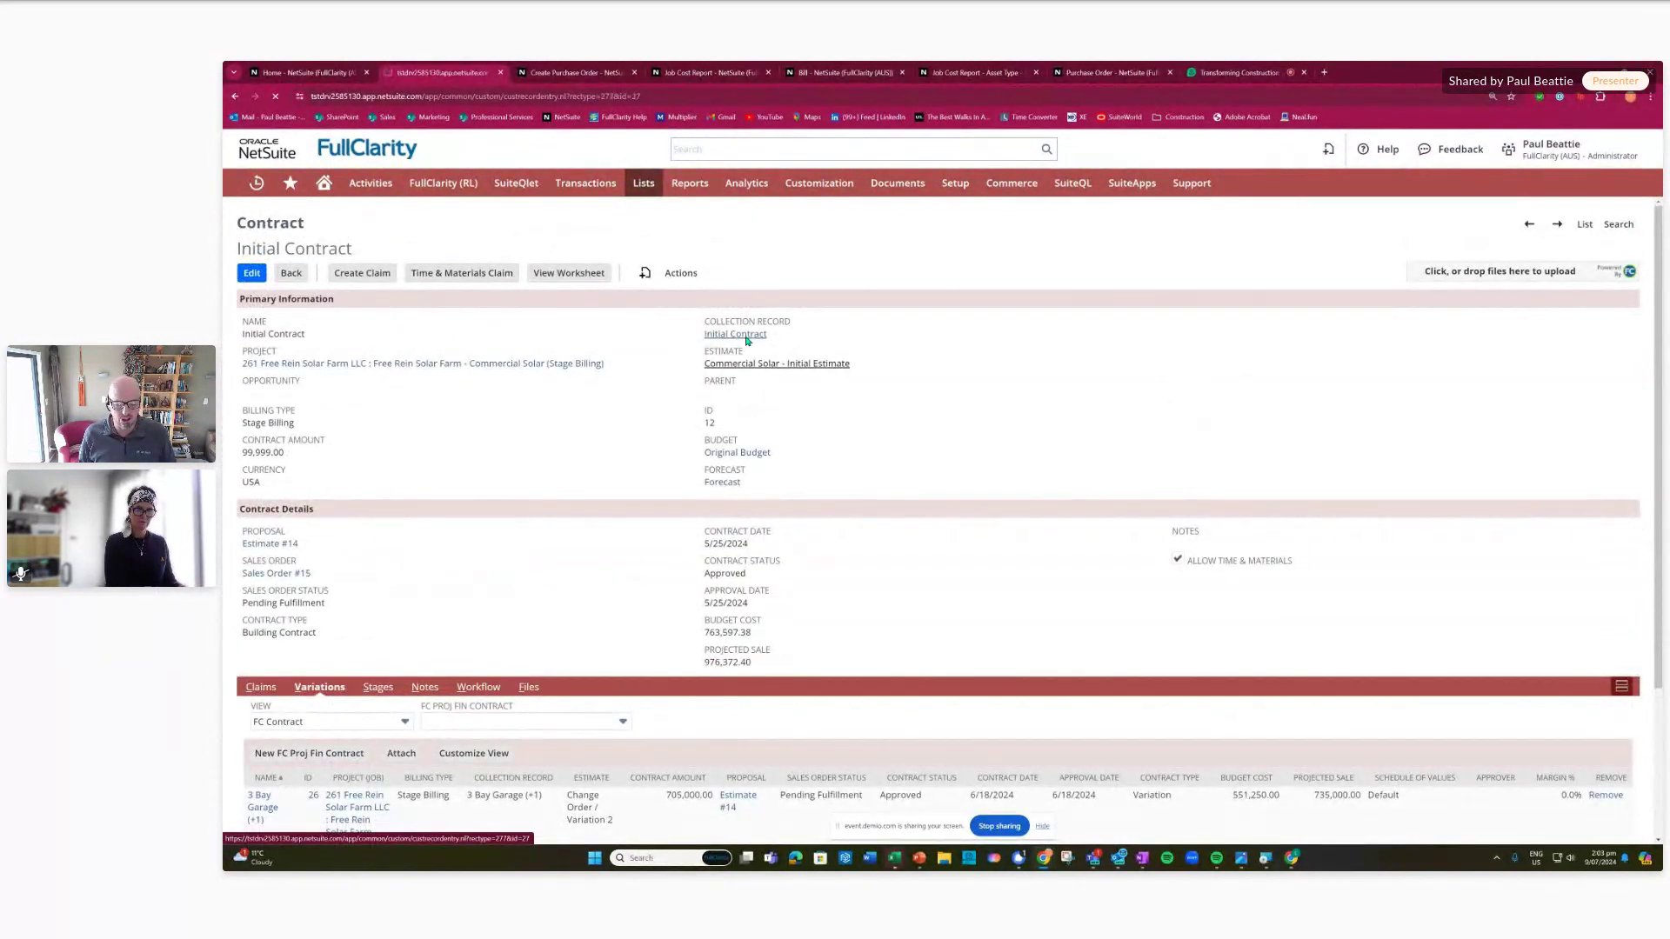
left_click(277, 272)
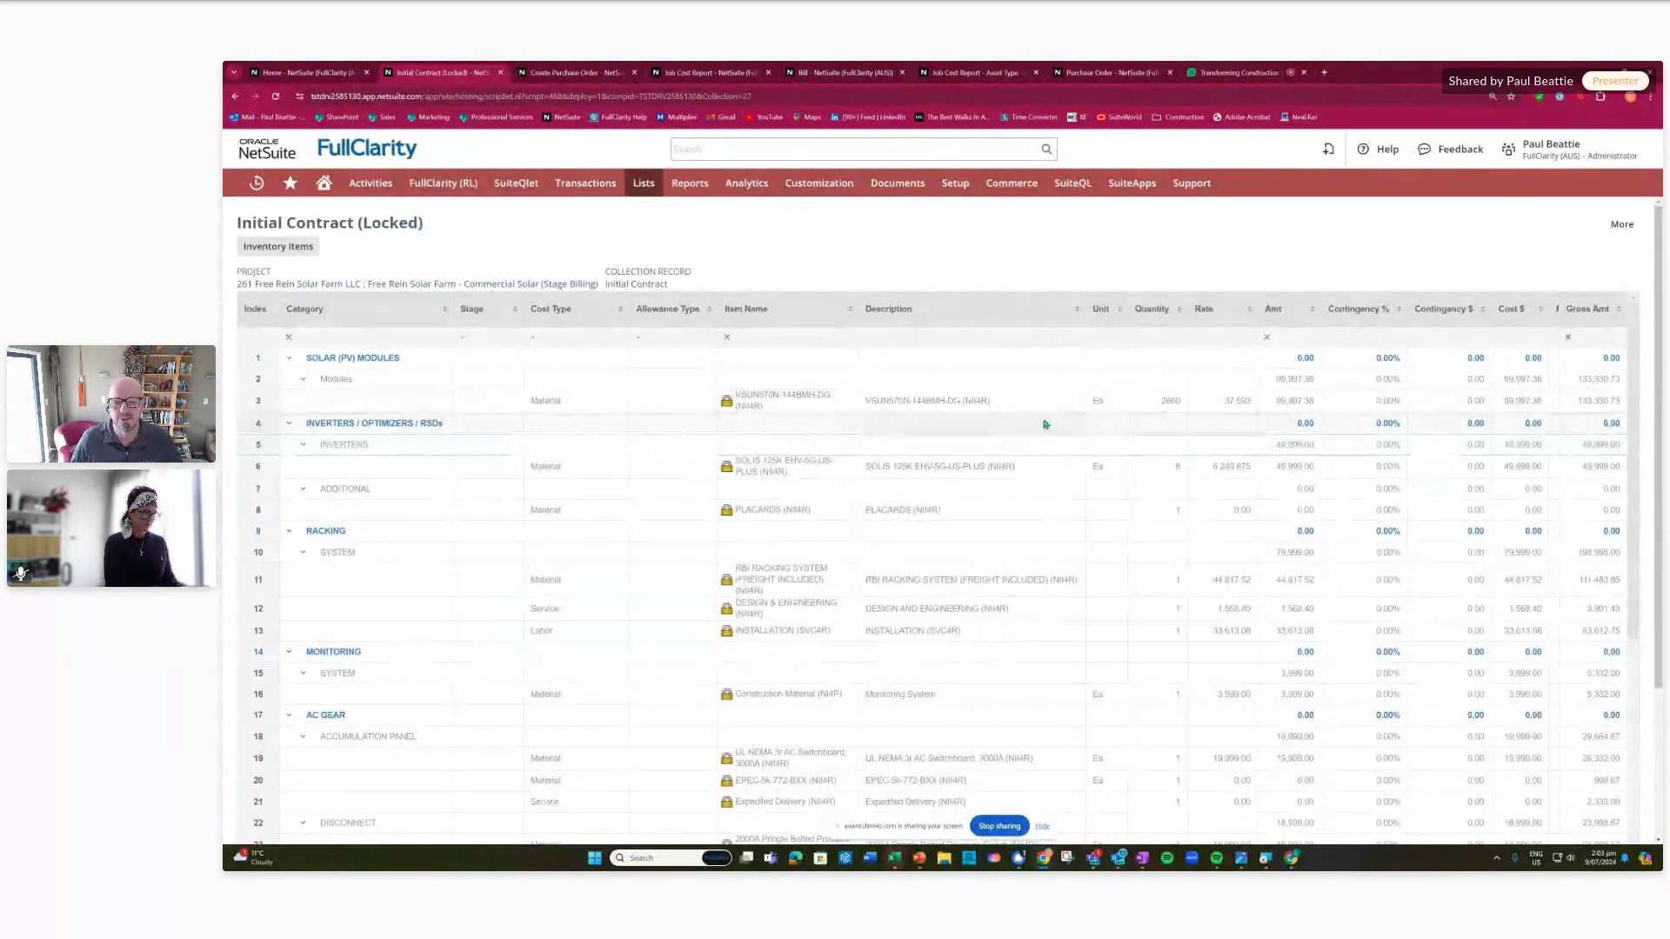
key("Right")
key("Right")
key("Right")
key("Right")
key("Right")
key("Right")
key("Right")
key("Right")
key("Right")
key("Right")
key("Right")
key("Right")
key("Right")
key("Right")
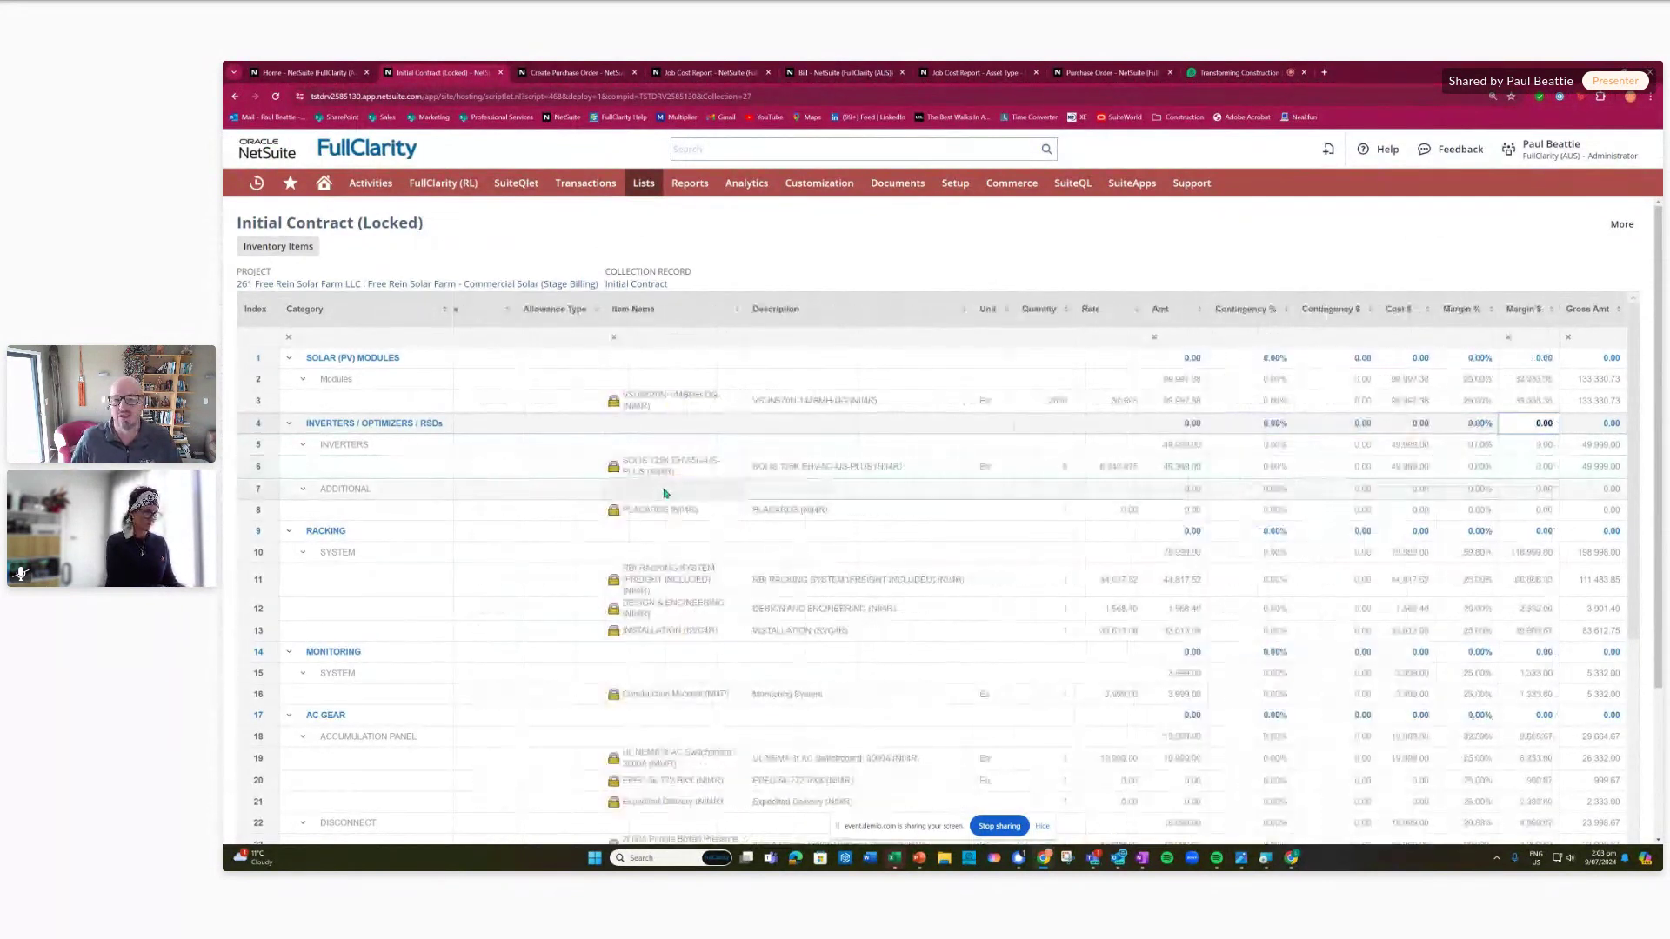
- Go back through the job to the Initial Contract and open the contract's own worksheet view
left_click(485, 287)
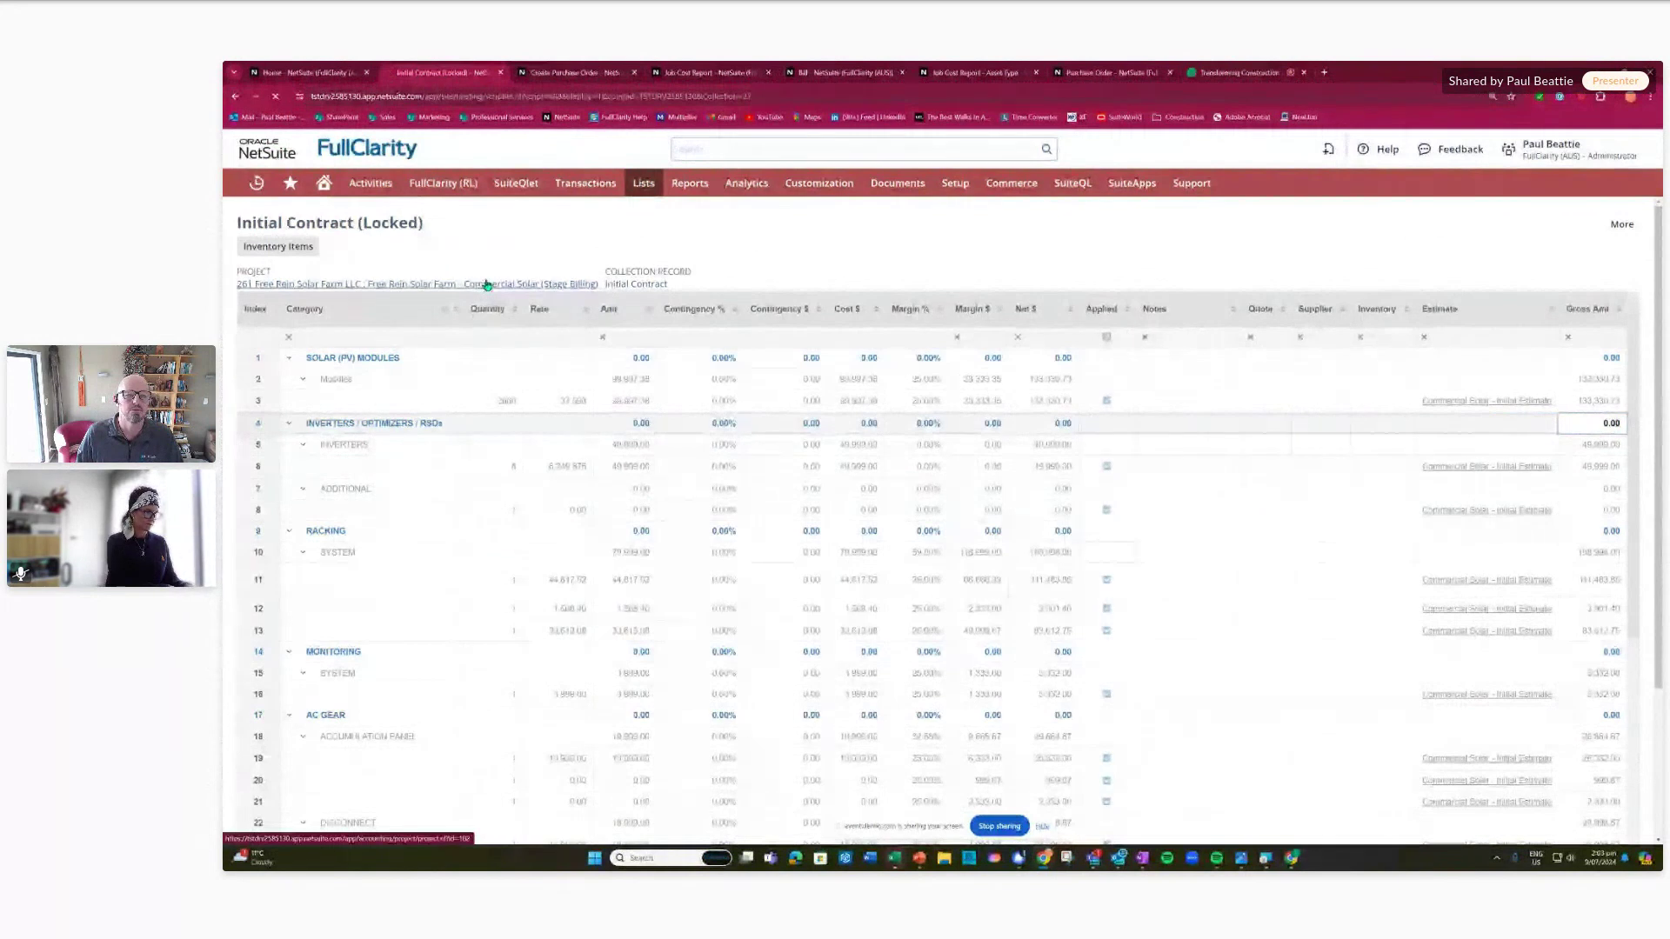
key("alt+Left")
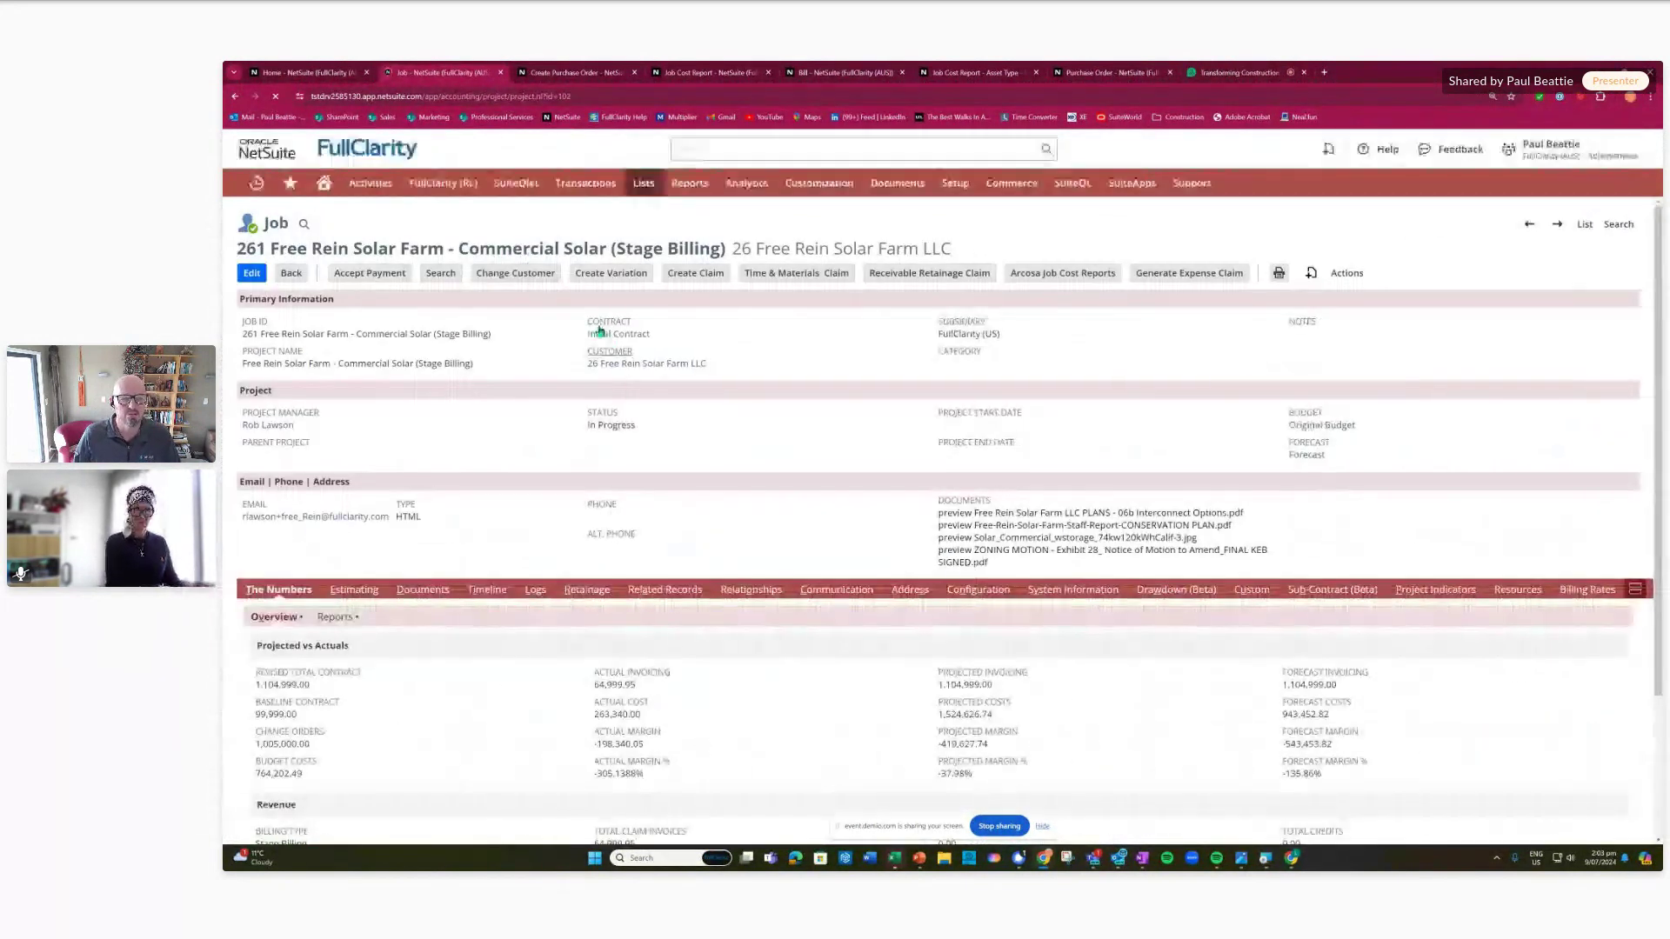
key("alt+Right")
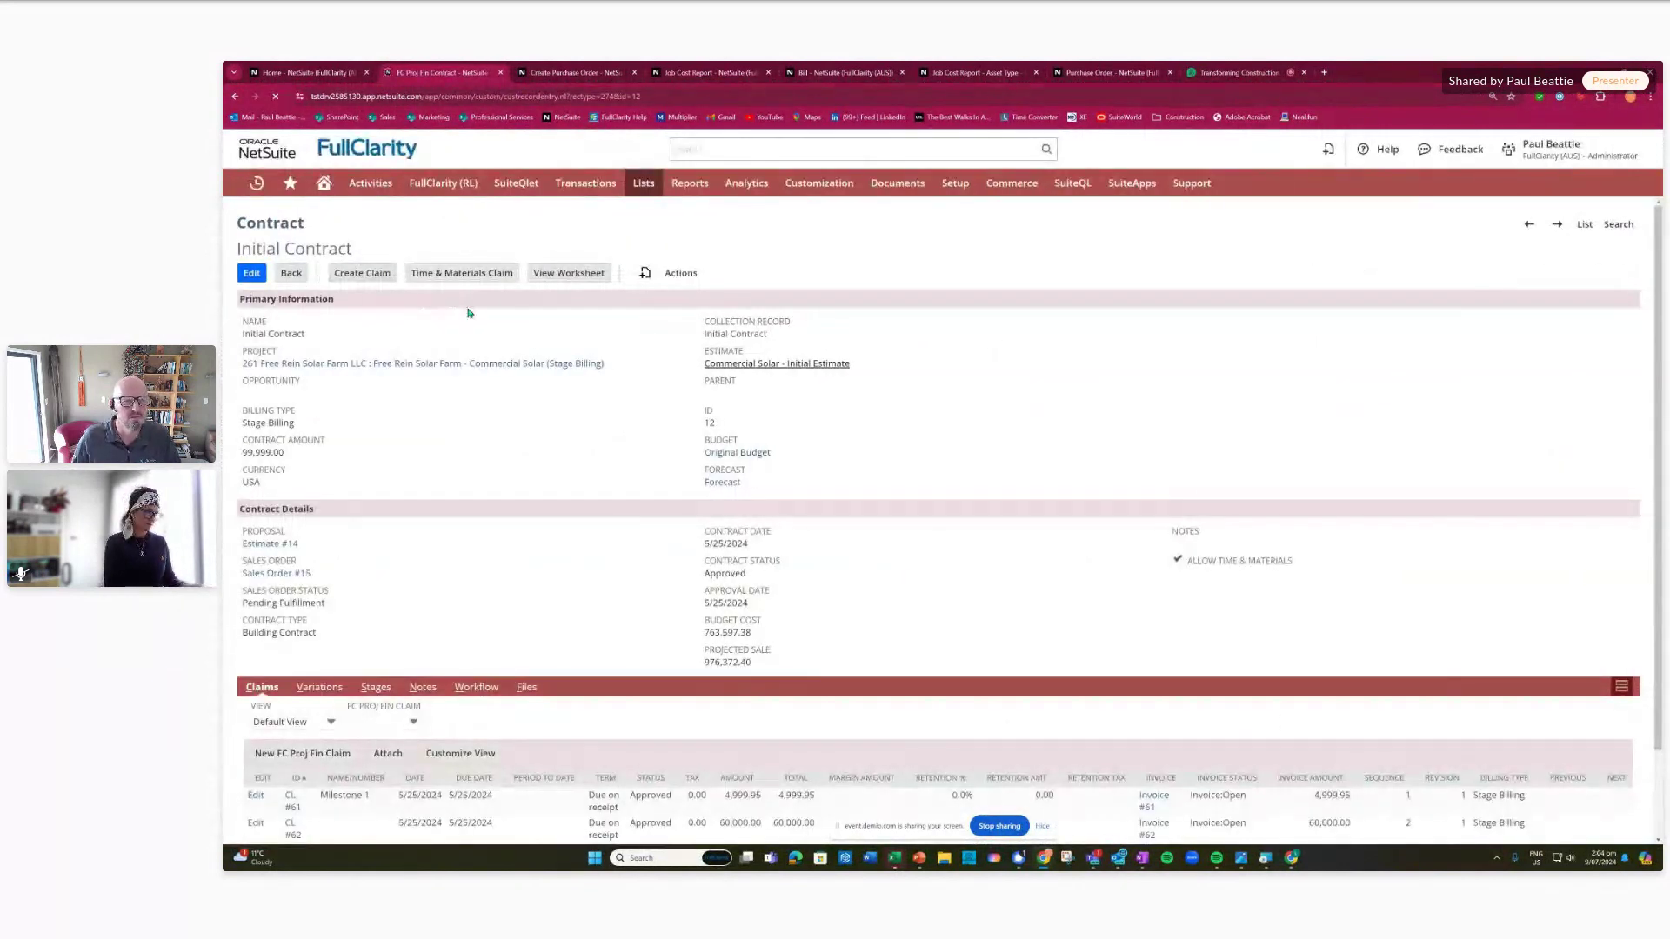
left_click(557, 273)
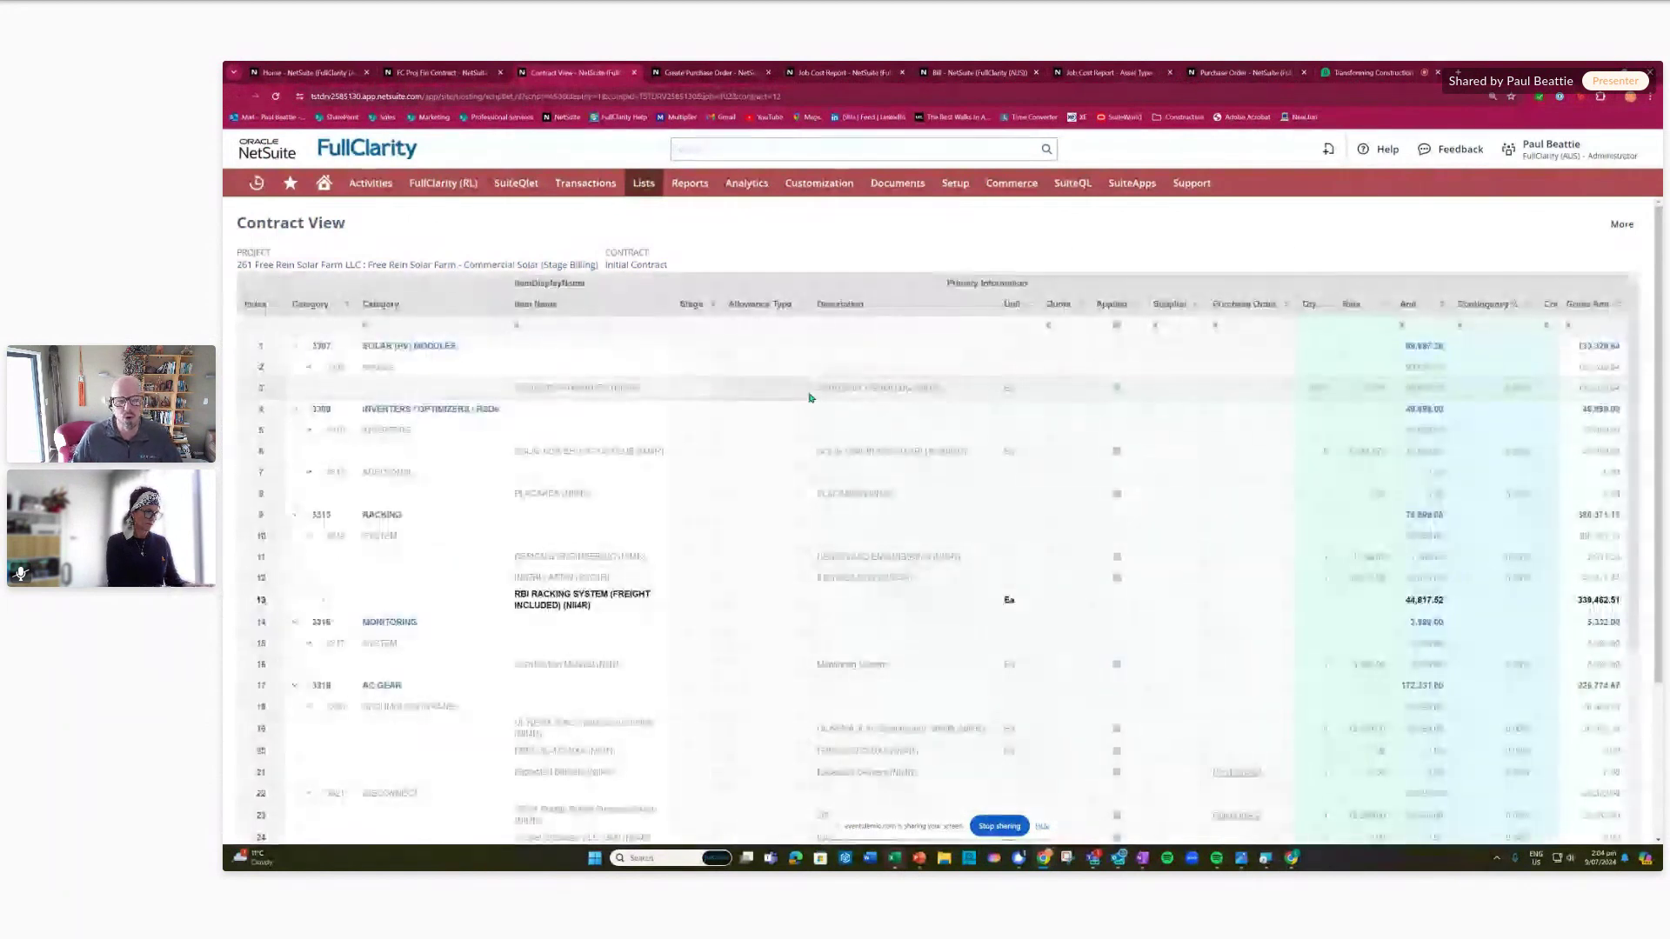
- Examine the Contract View's Base Estimate, Change Orders and Combined Estimate columns across to the gross amount
left_click(1175, 388)
key("Tab")
key("Tab")
key("Tab")
key("Tab")
key("Tab")
key("Tab")
key("Tab")
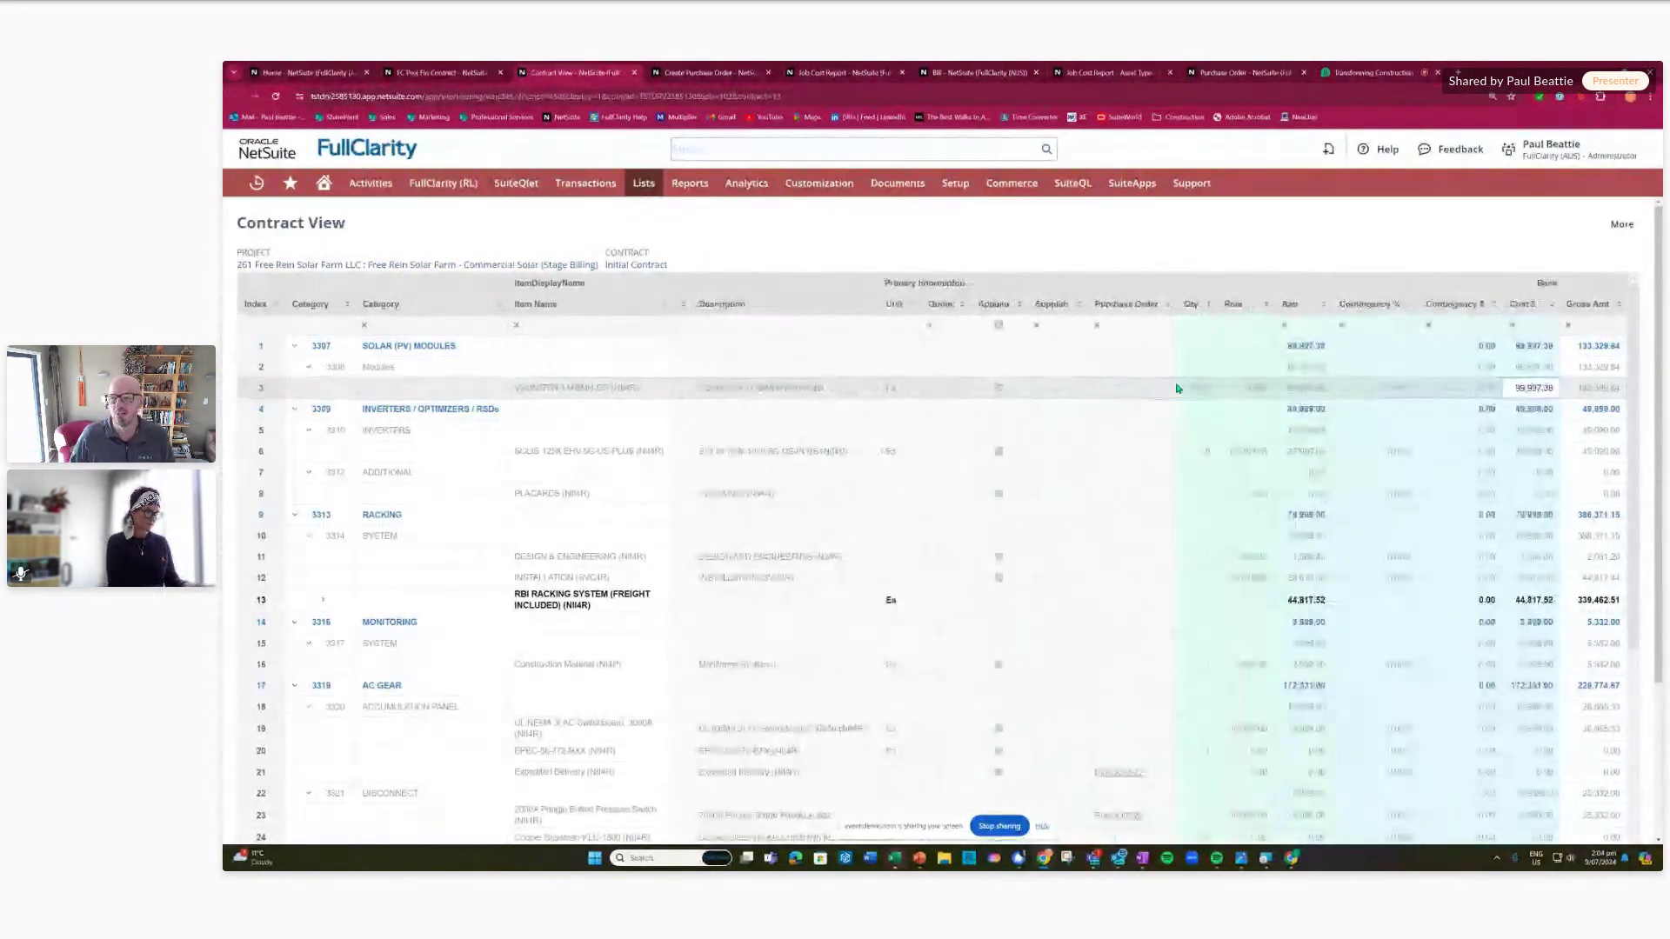
key("Tab")
key("Tab")
key("Tab")
key("Tab")
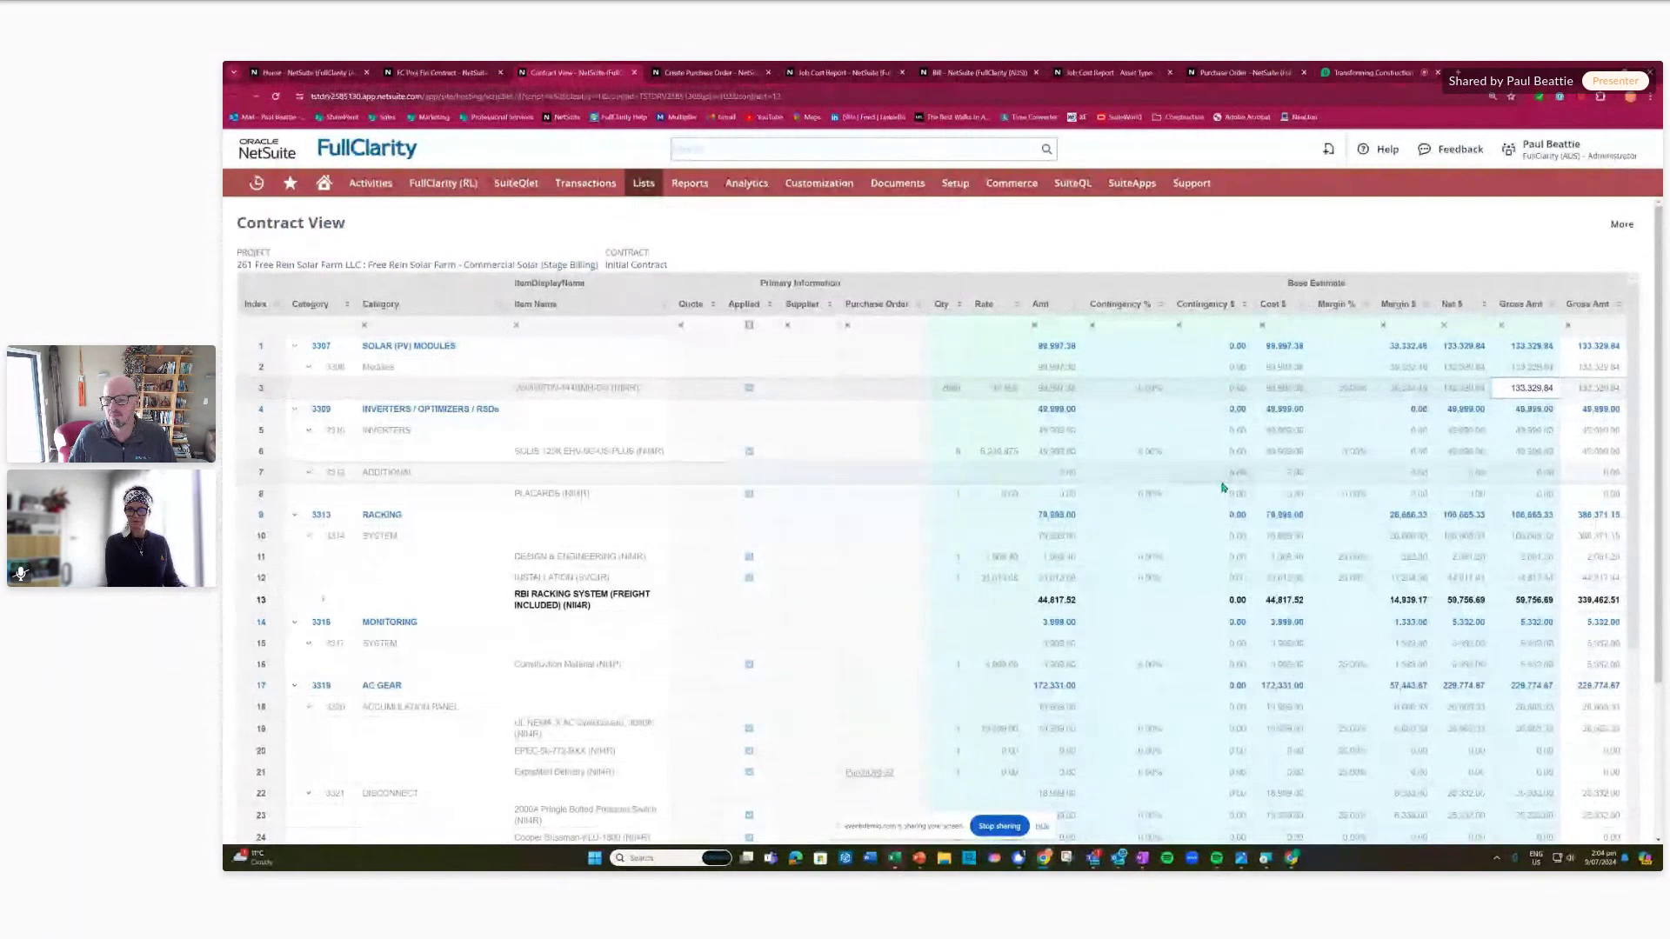
key("Tab")
key("Tab")
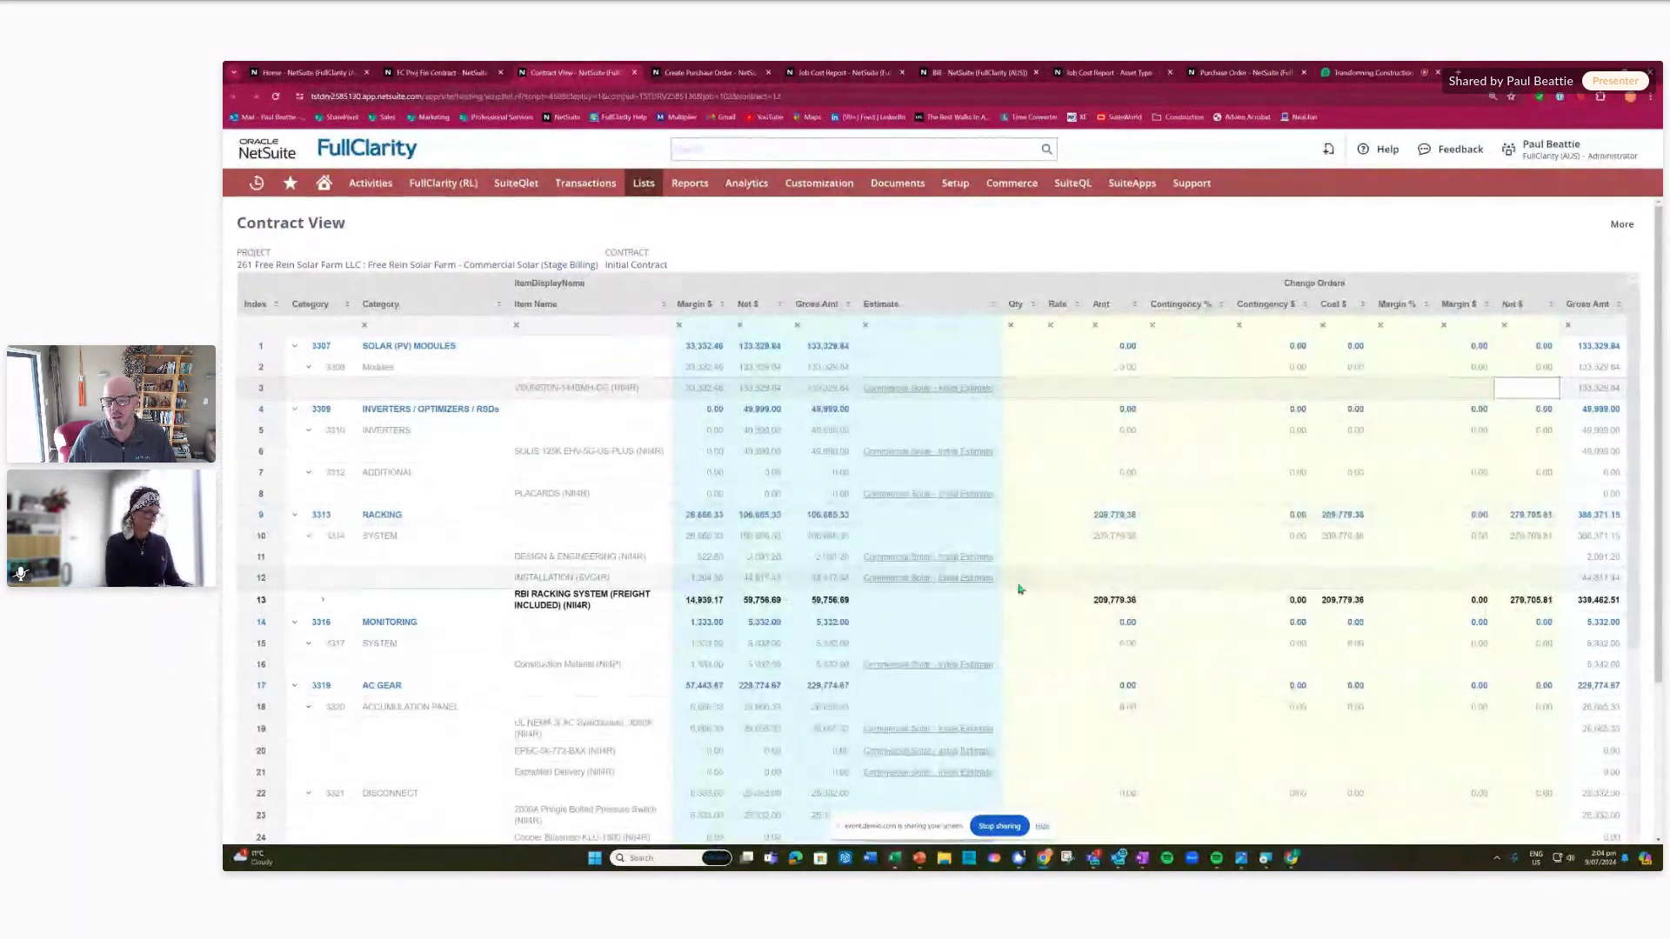
key("Tab")
key("Tab")
key("Tab")
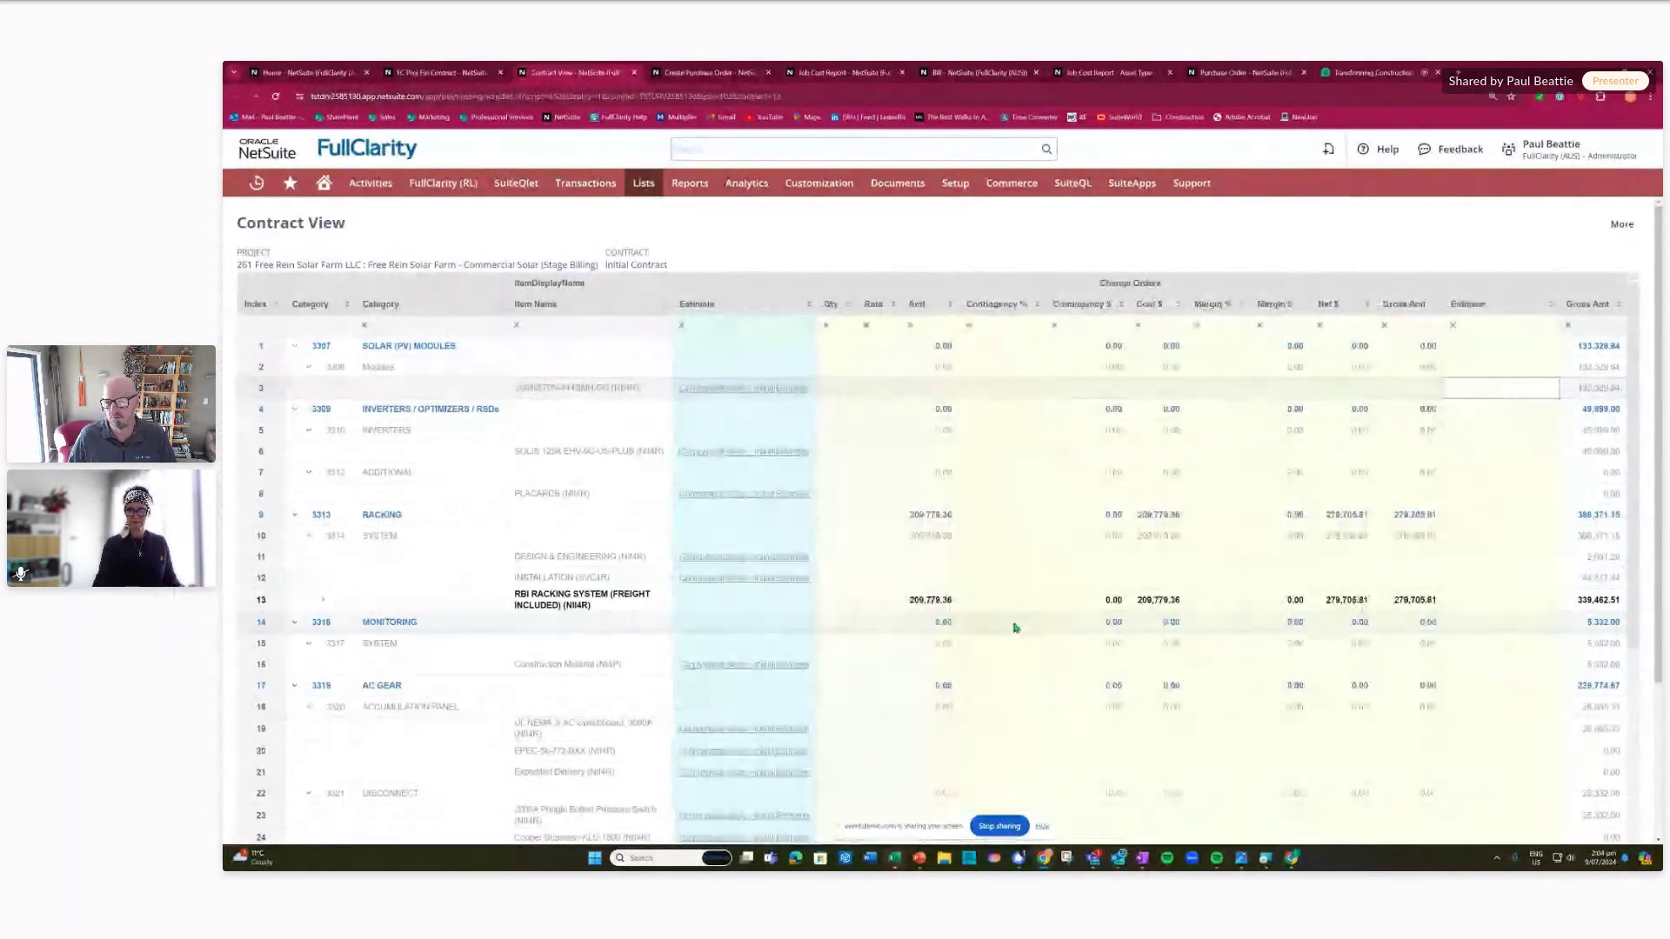
key("Tab")
key("Tab")
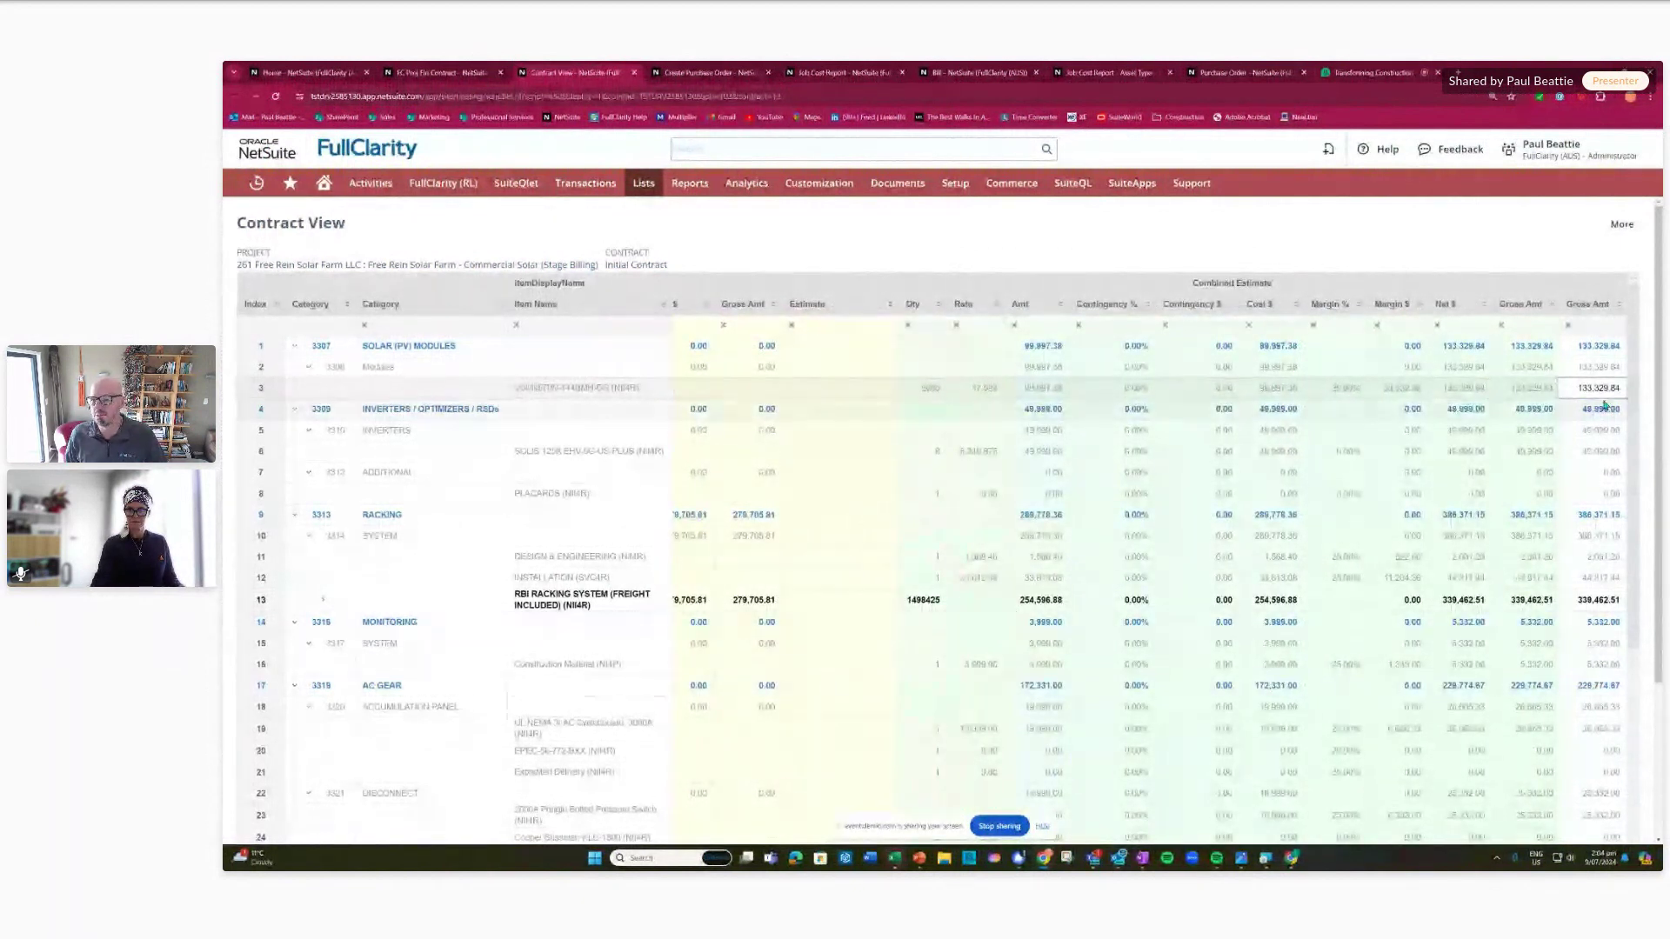
- Collapse all categories in the Contract View, and expand only RACKING and its SYSTEM subcategory
scroll(496, 748, "down", 3)
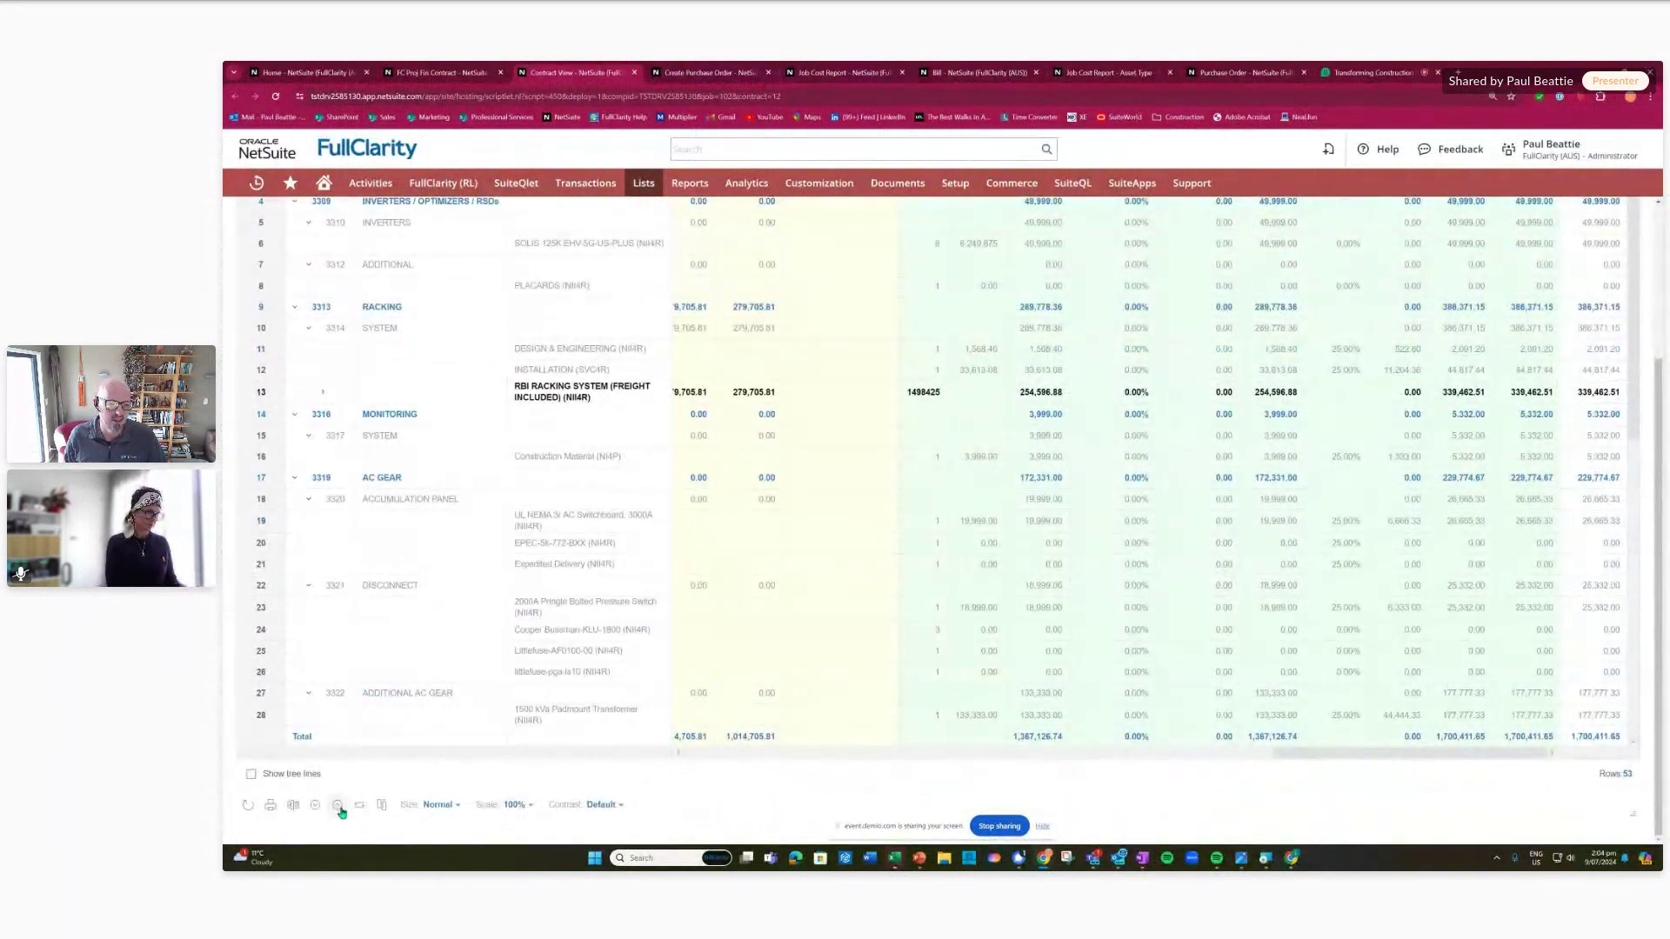
left_click(337, 804)
scroll(503, 490, "up", 3)
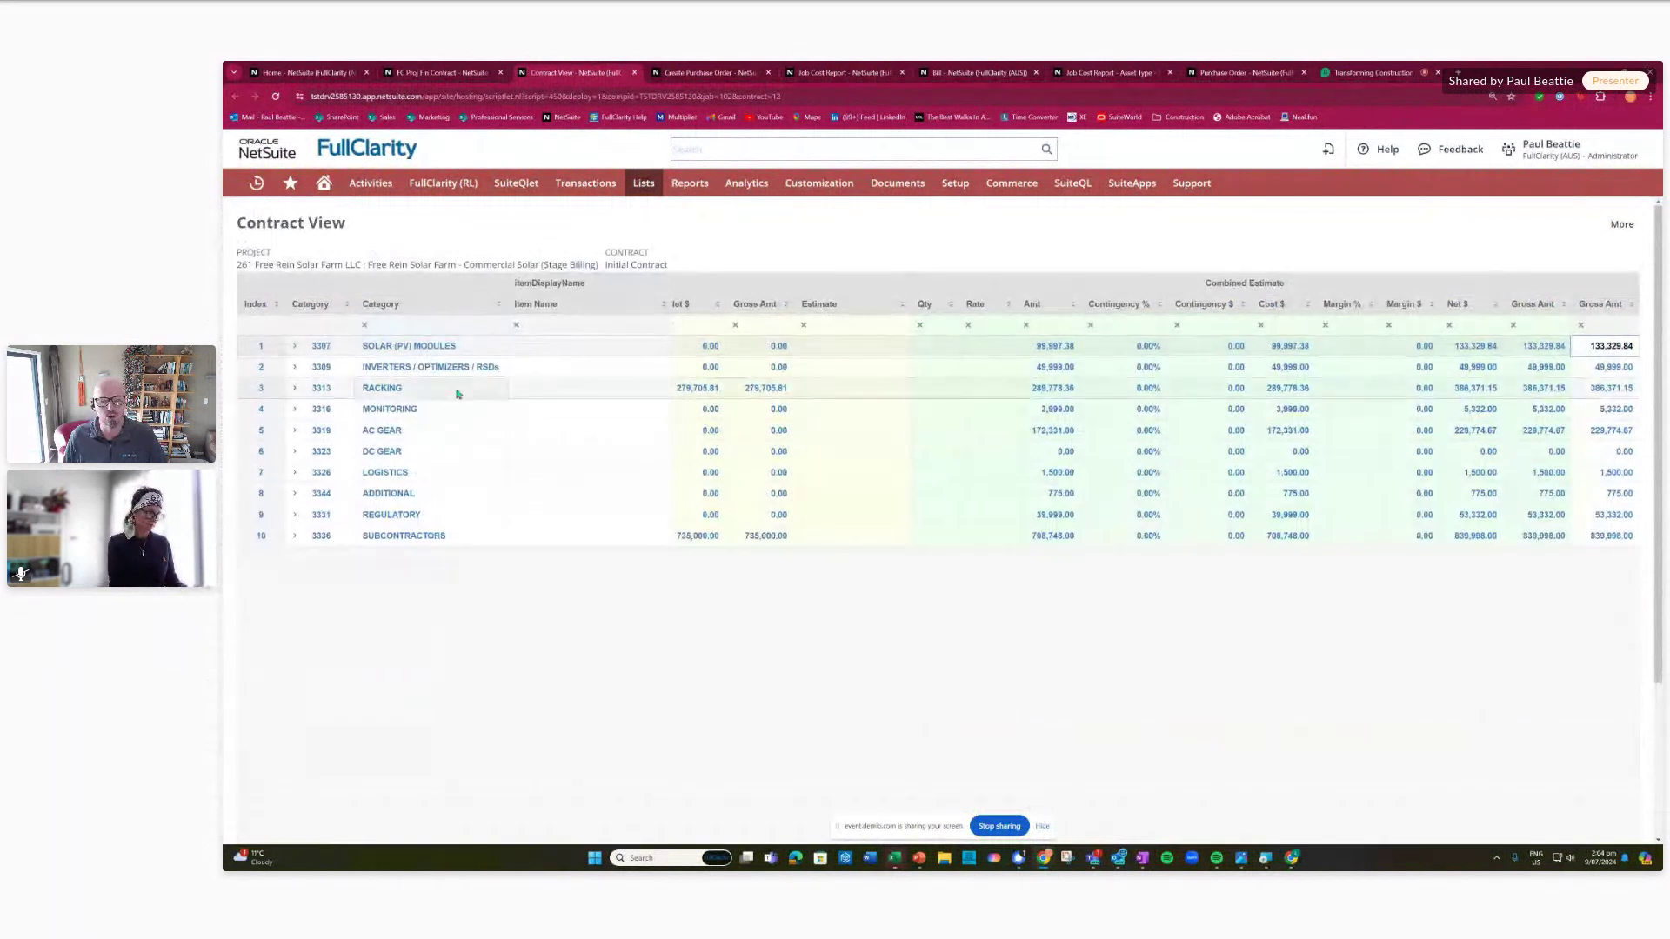
left_click(295, 391)
left_click(308, 408)
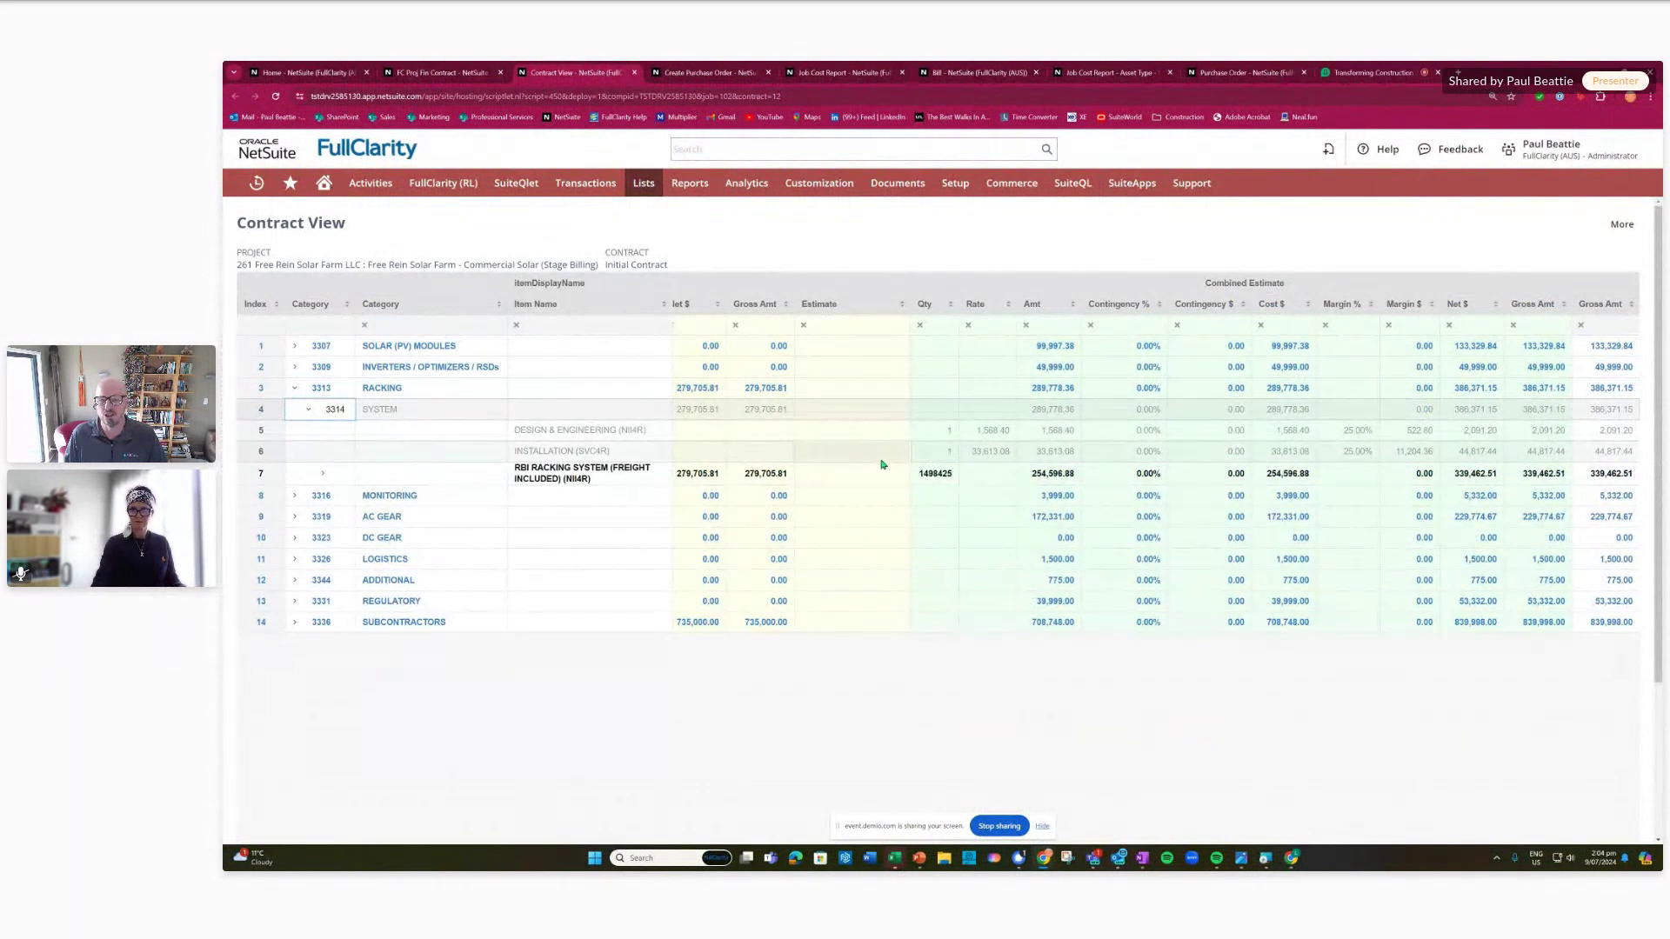
- Examine the Contract View's RACKING lines from the Combined Estimate columns back across Change Orders and Base Estimate to the Primary Information columns
left_click(838, 432)
scroll(836, 435, "left", 5)
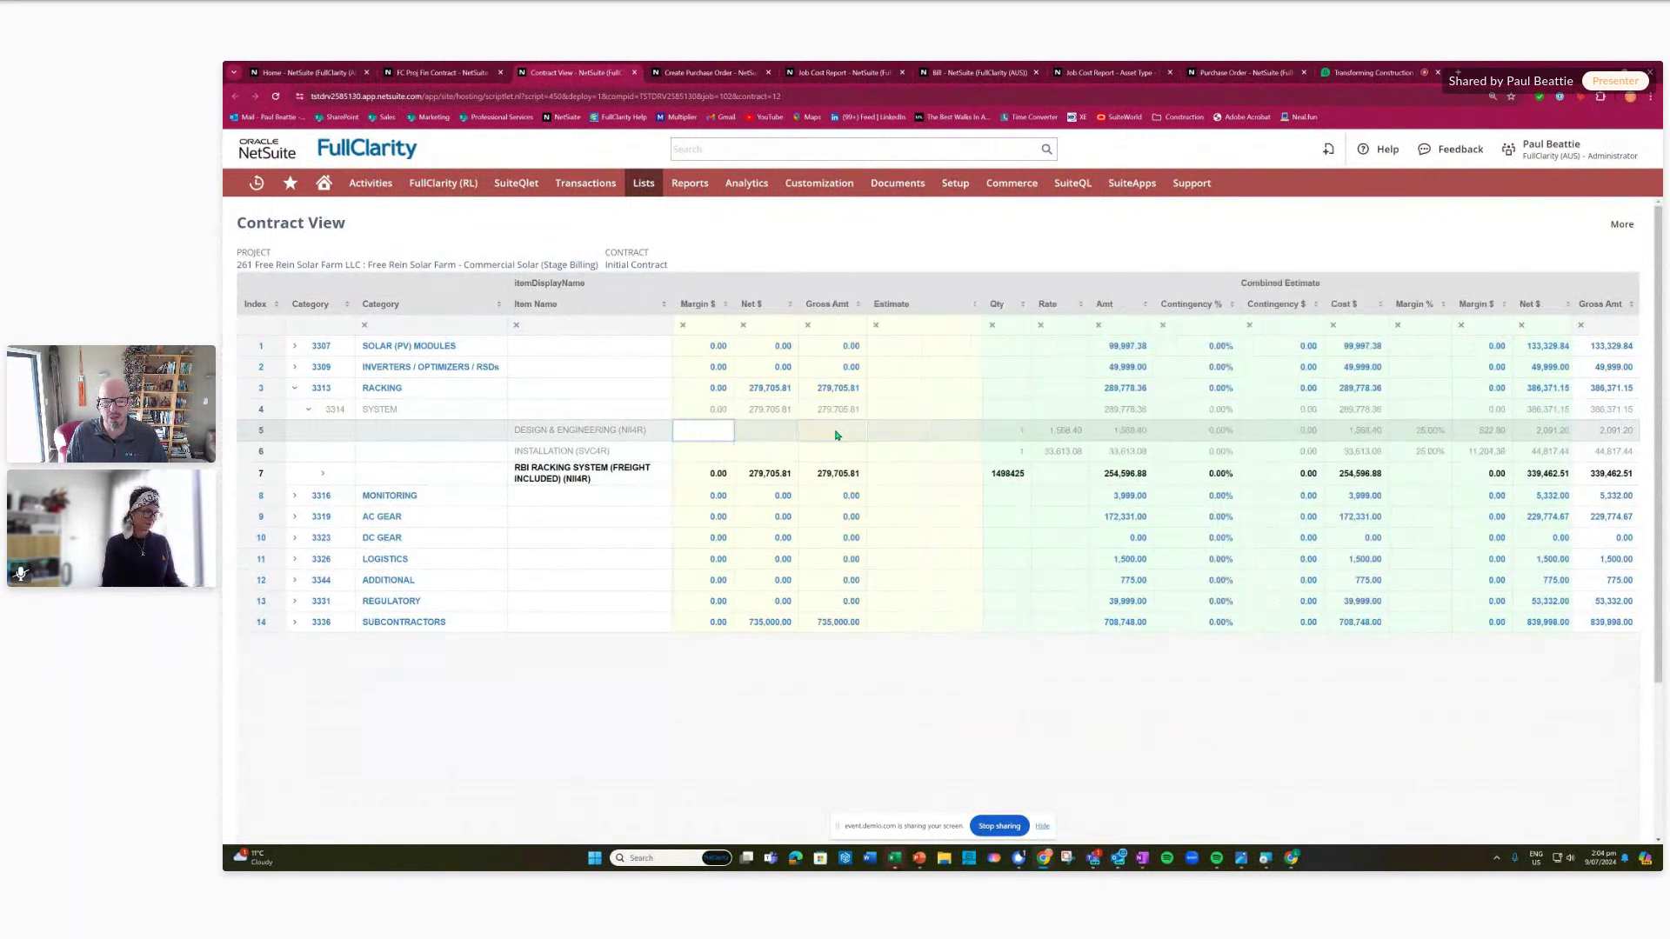
key("Left")
key("Left")
key("Left")
key("Left")
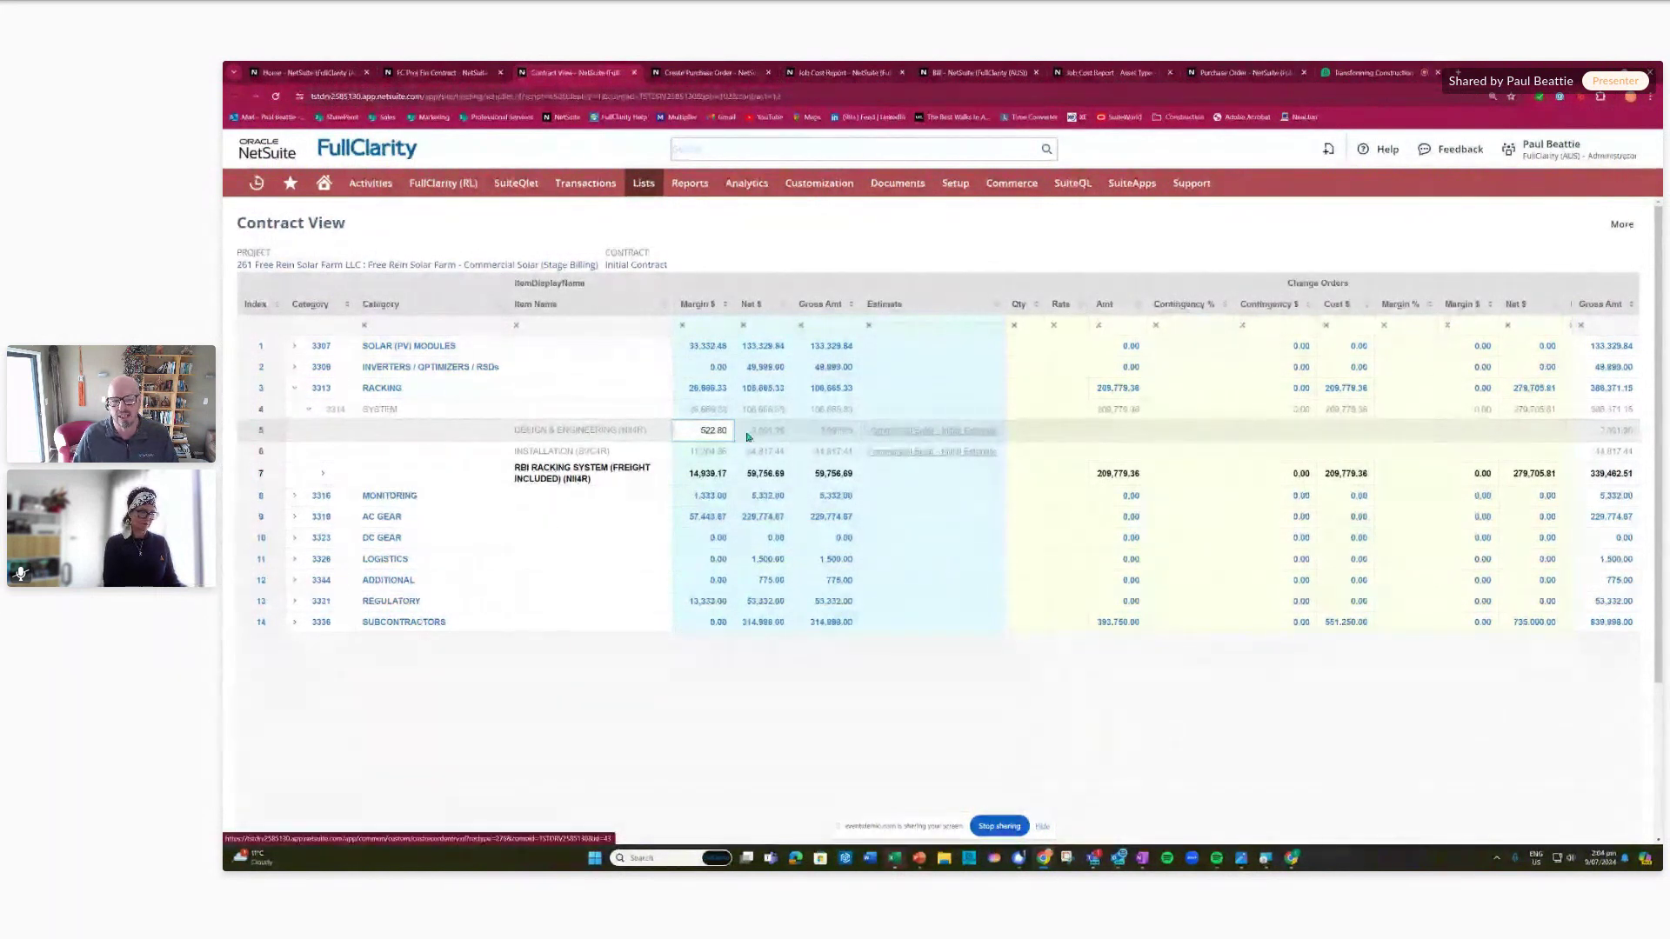
scroll(525, 453, "left", 5)
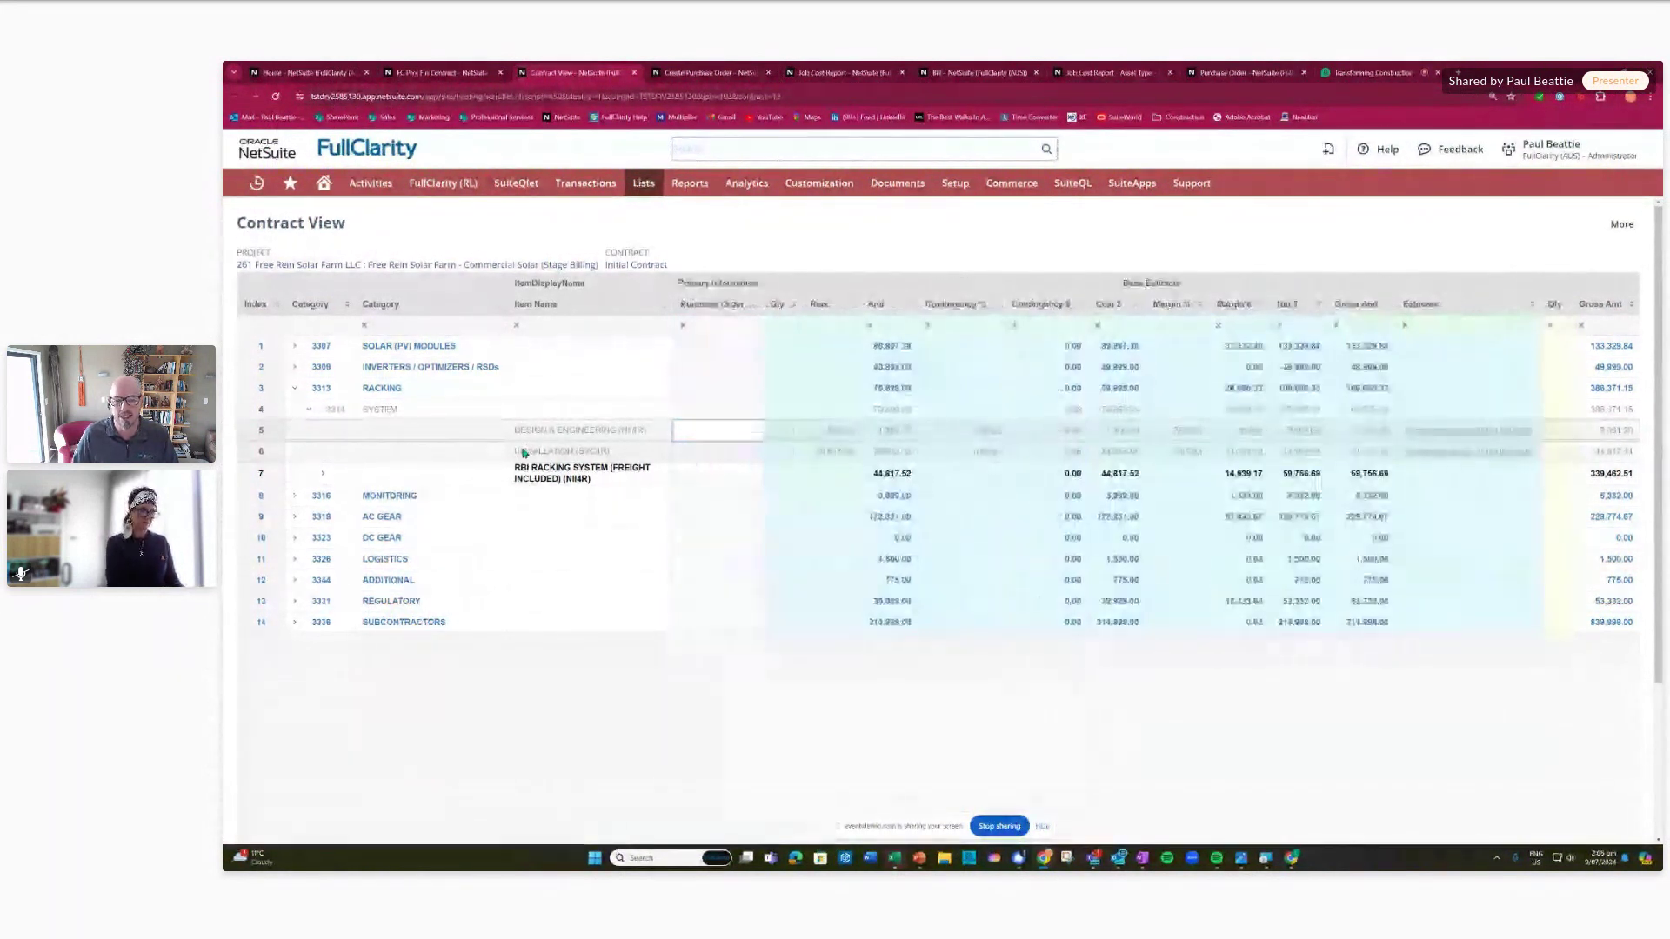
scroll(524, 453, "left", 5)
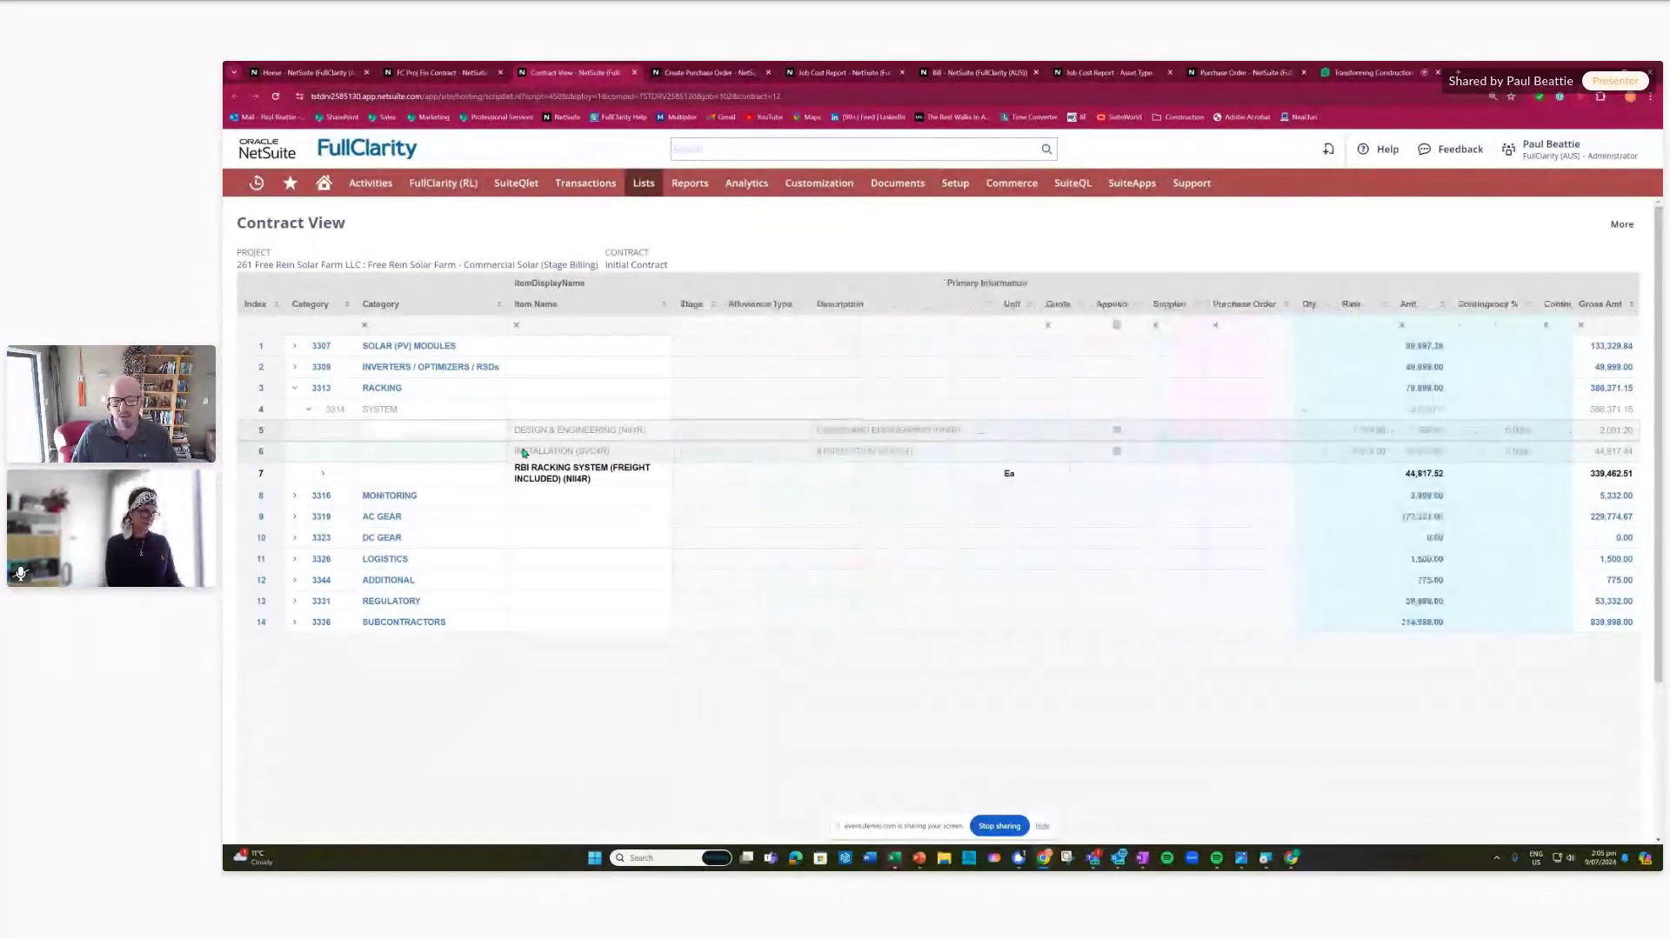
- Return to the Free Rein Solar Farm job and view its documents grouped by category
left_click(443, 267)
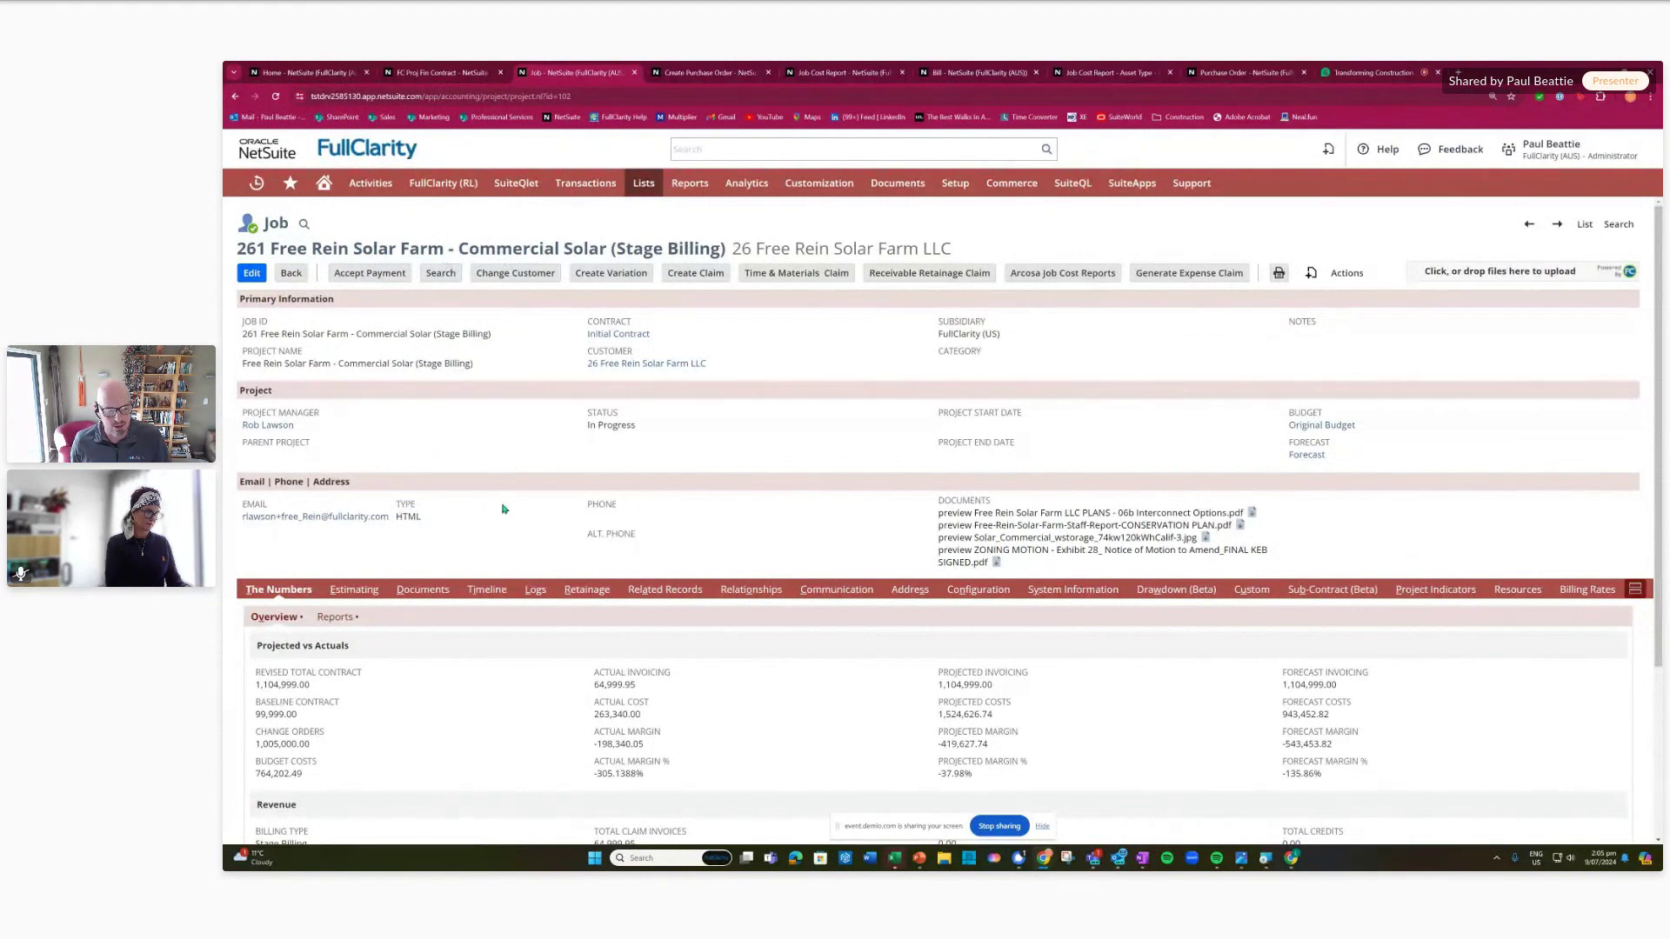
scroll(503, 509, "down", 1)
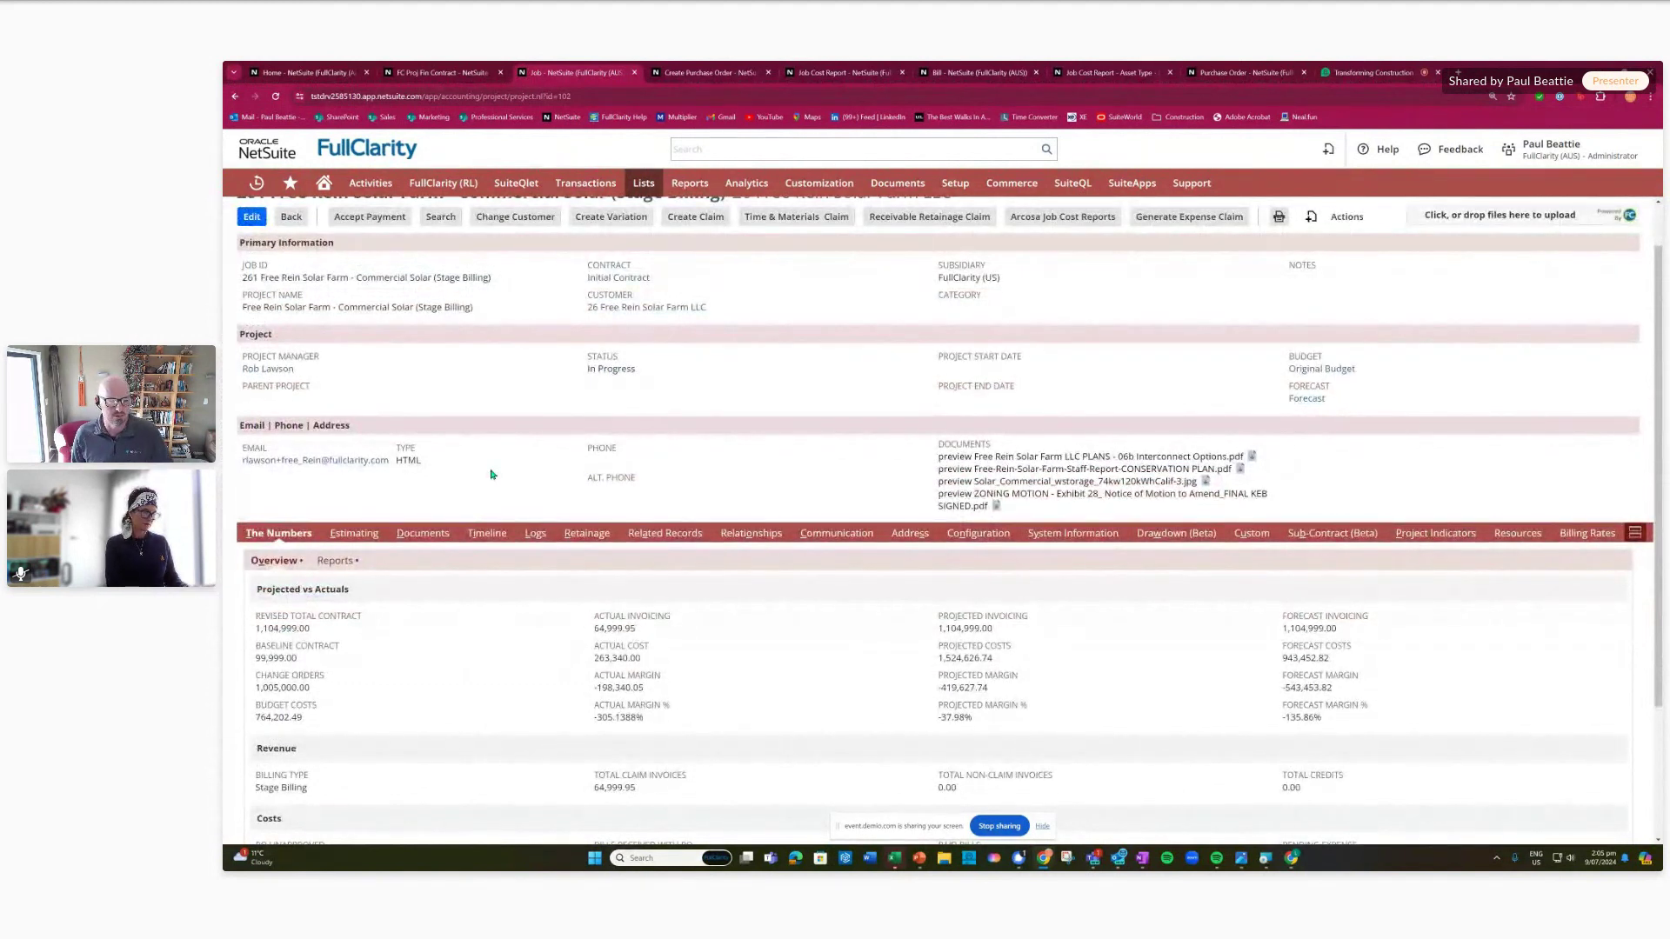
scroll(491, 474, "down", 2)
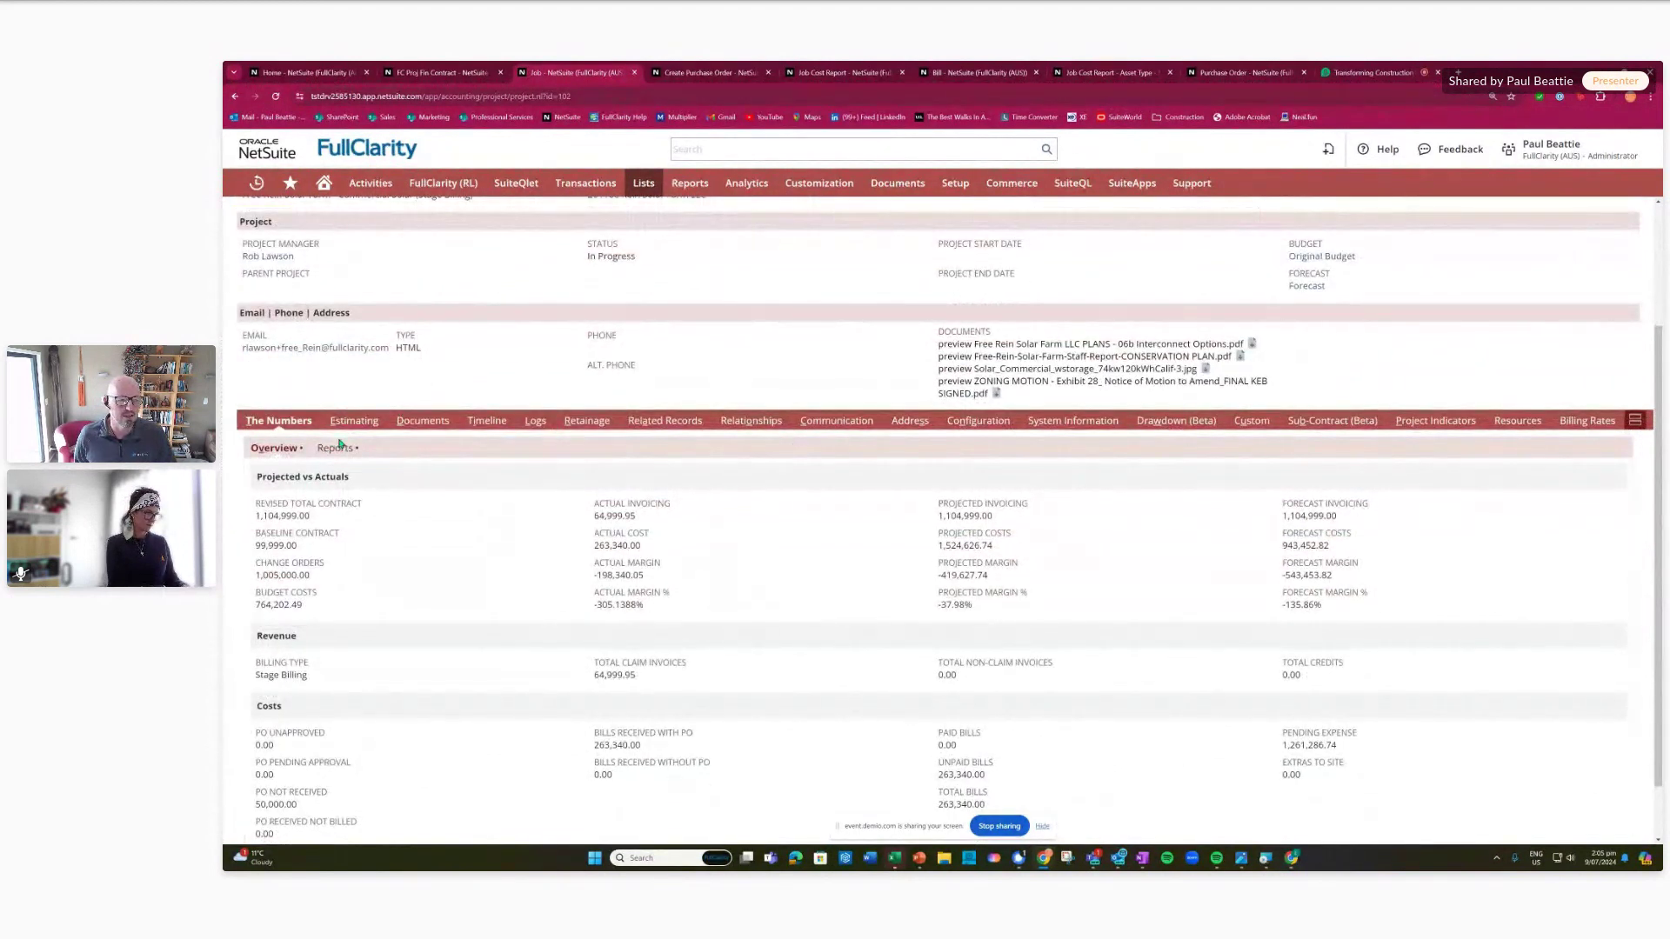
left_click(417, 422)
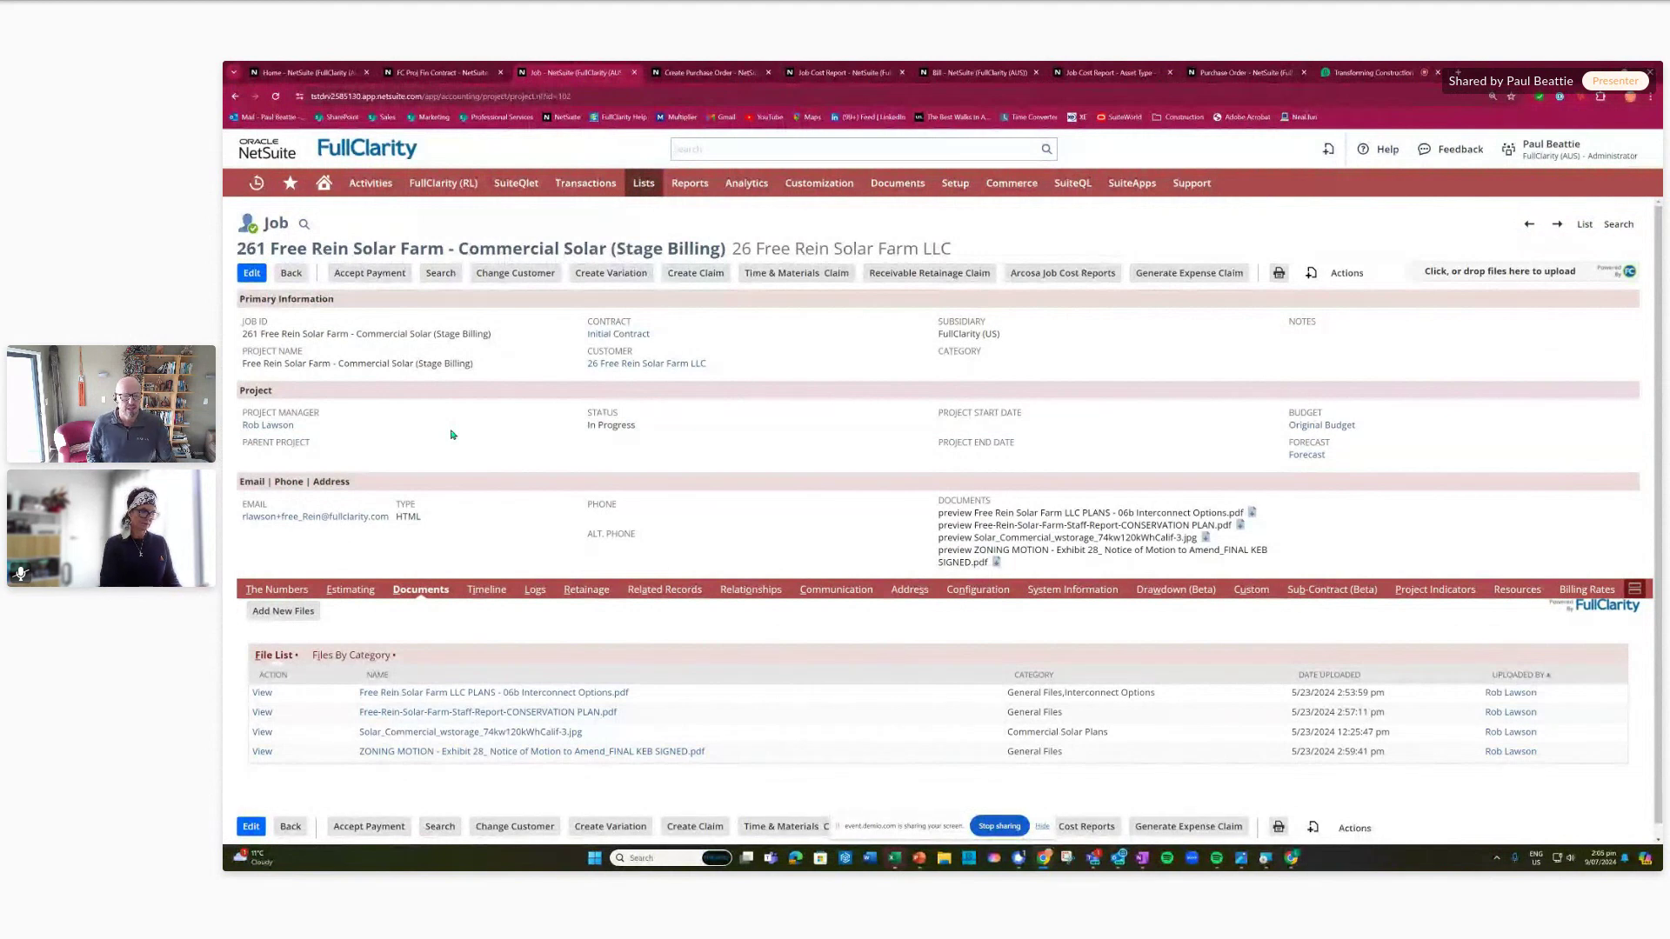
left_click(346, 656)
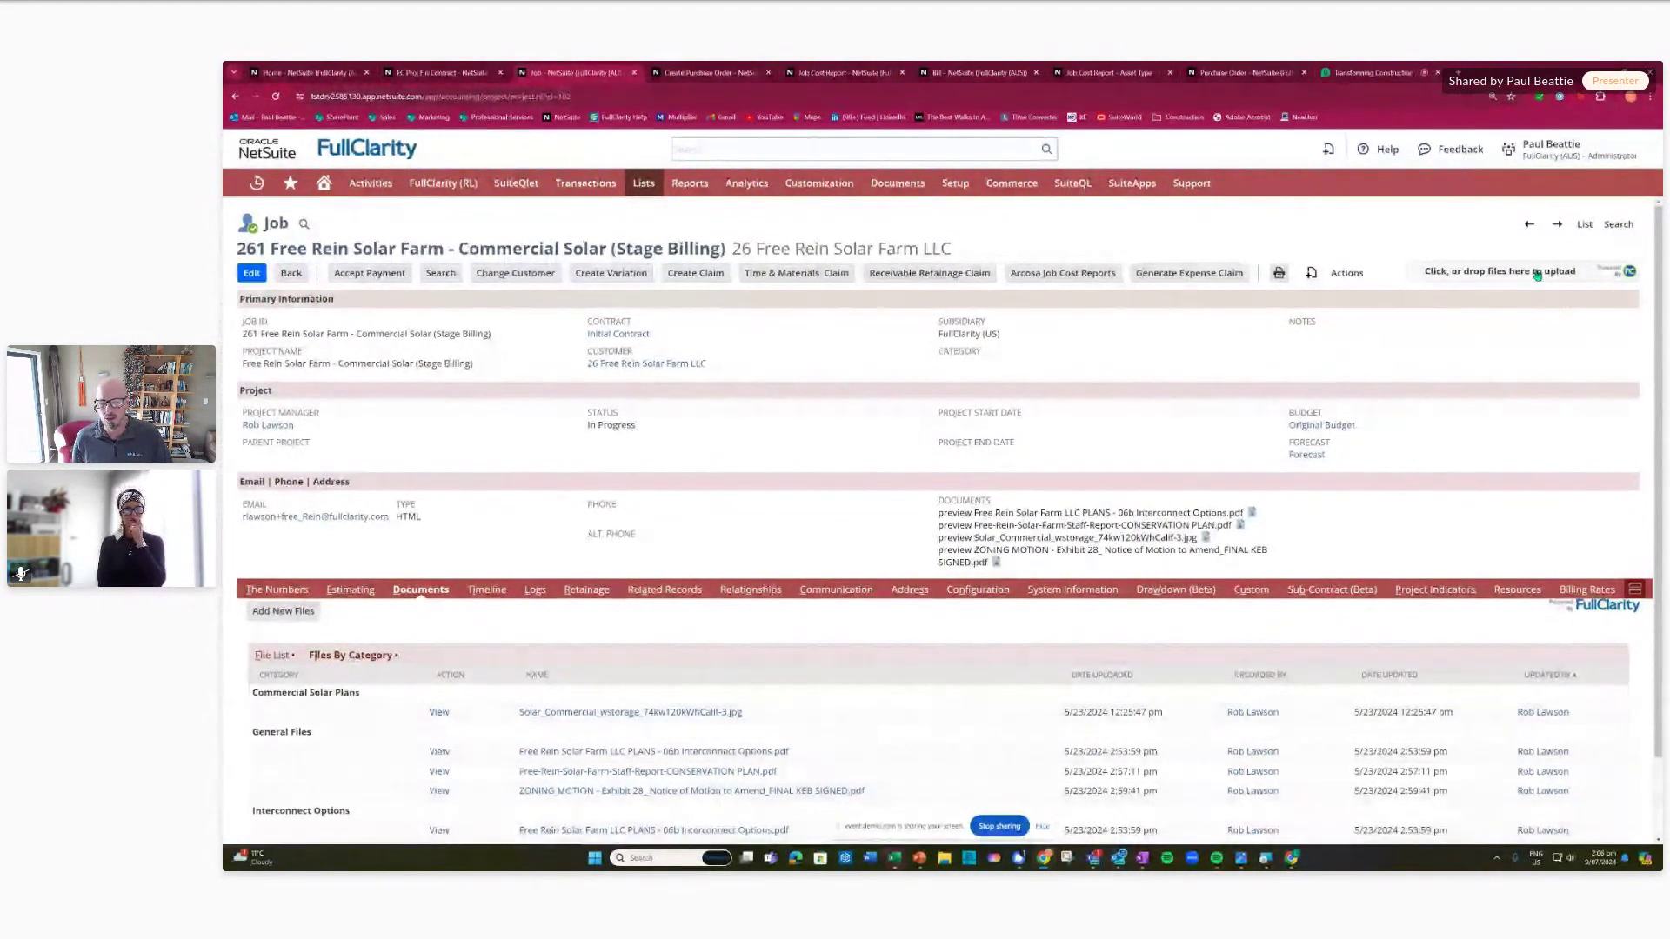
scroll(577, 437, "down", 1)
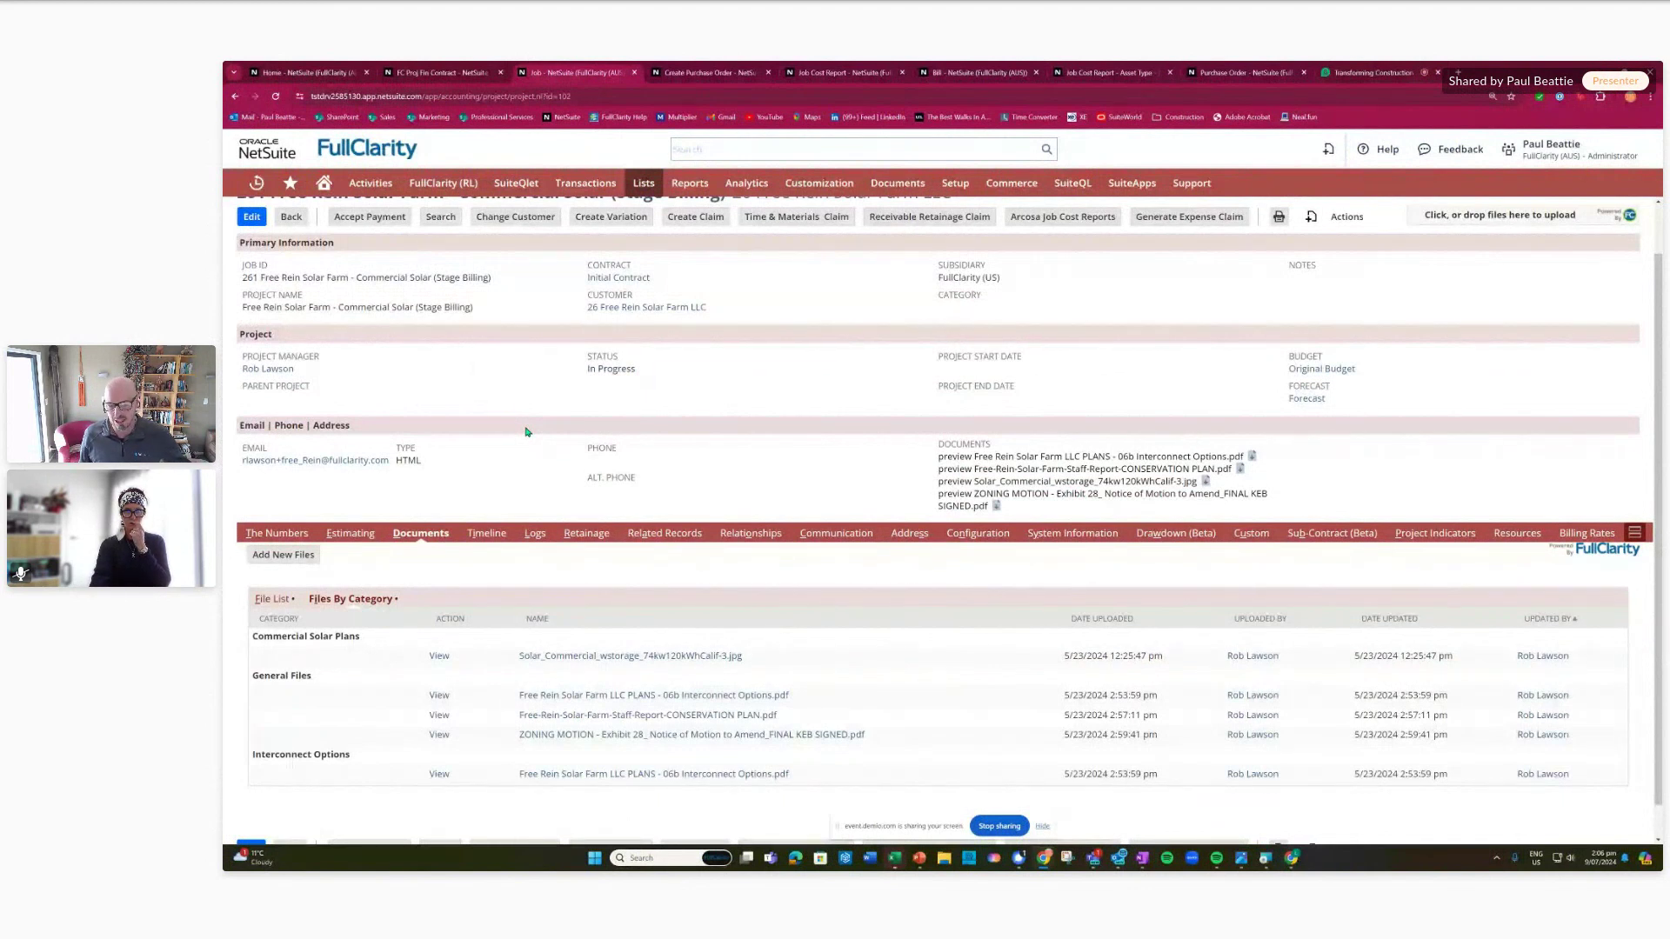
- Preview the commercial solar plan image and the General Files Interconnect Options PDF, closing each preview after viewing
left_click(439, 658)
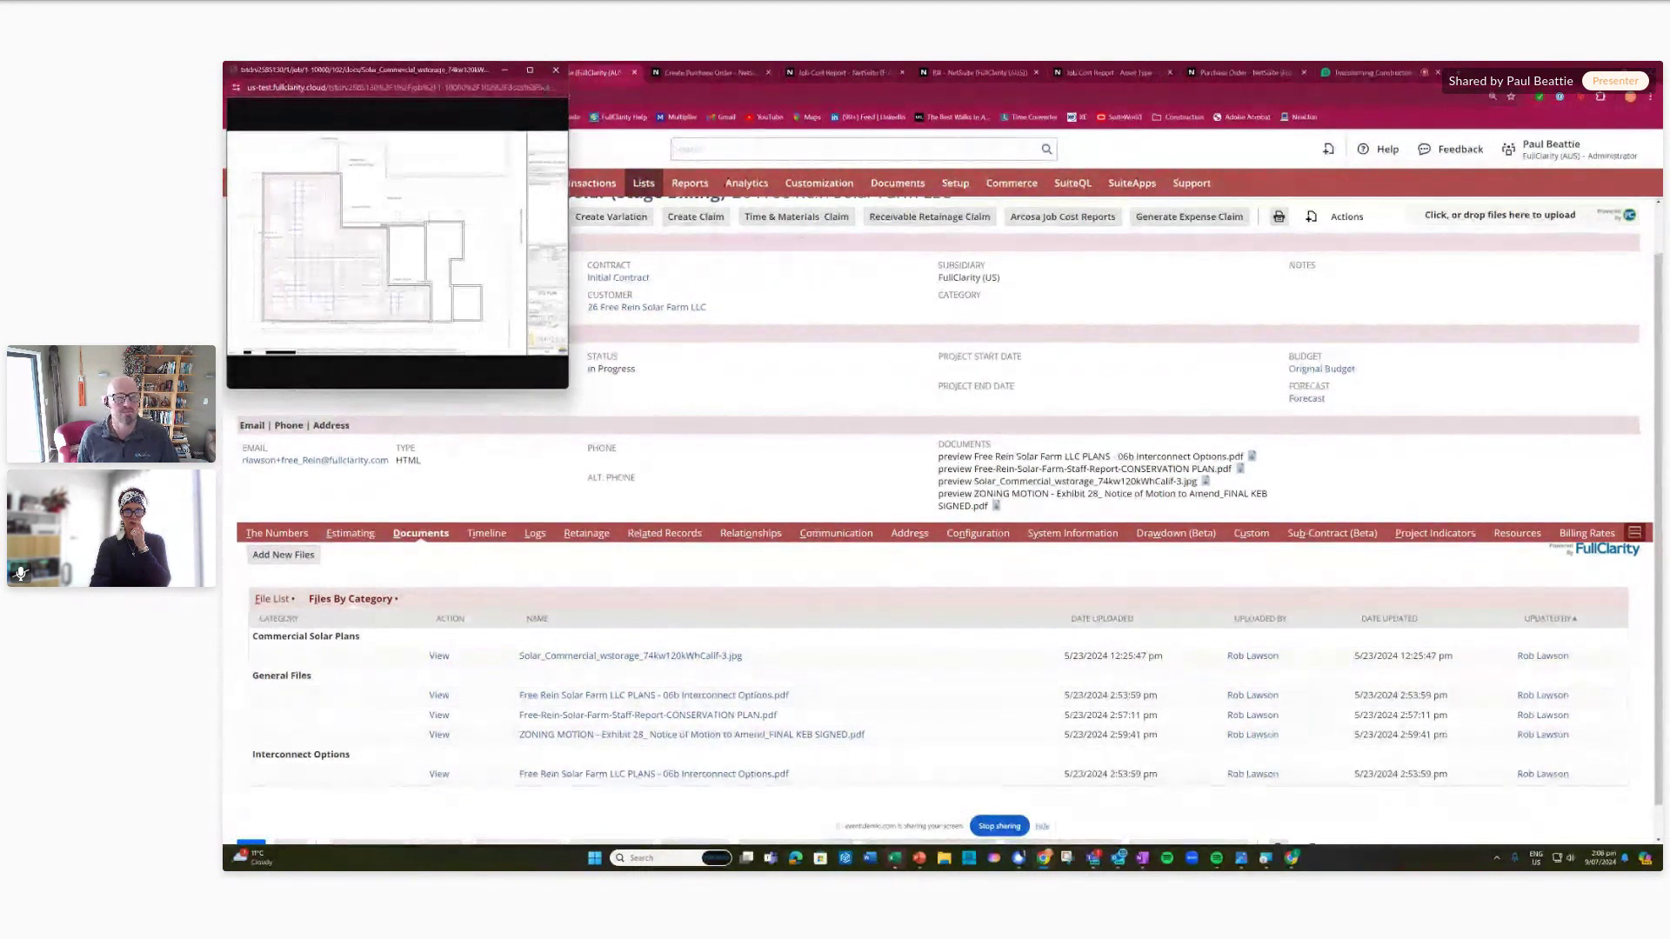
left_click(556, 71)
left_click(439, 695)
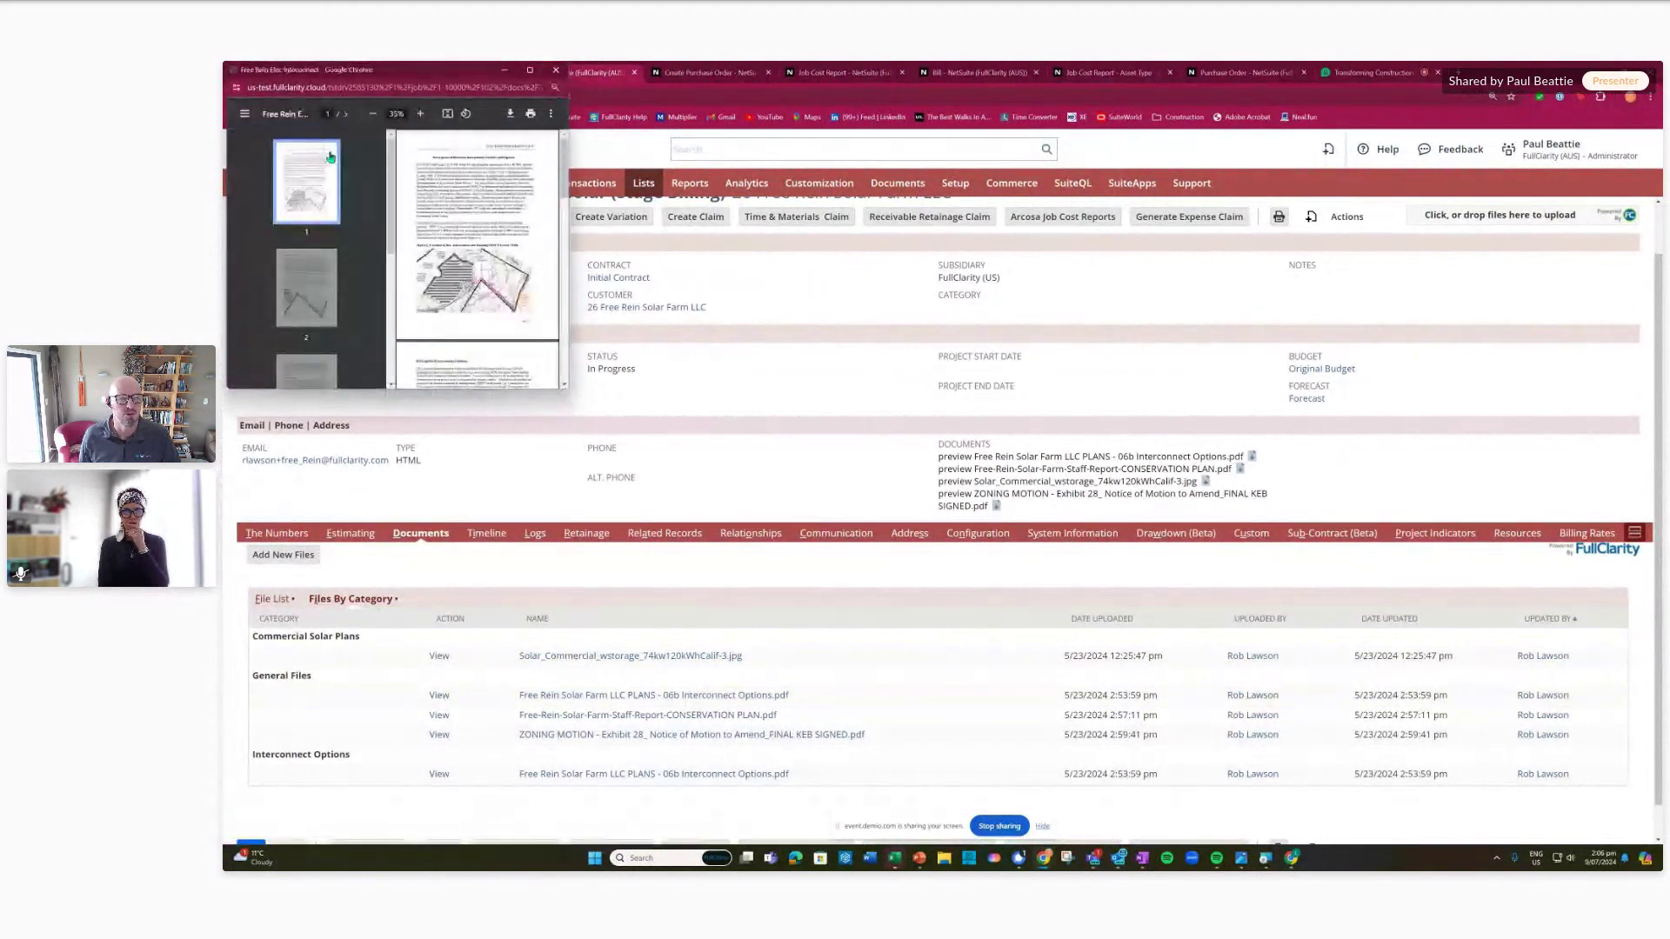
left_click(556, 70)
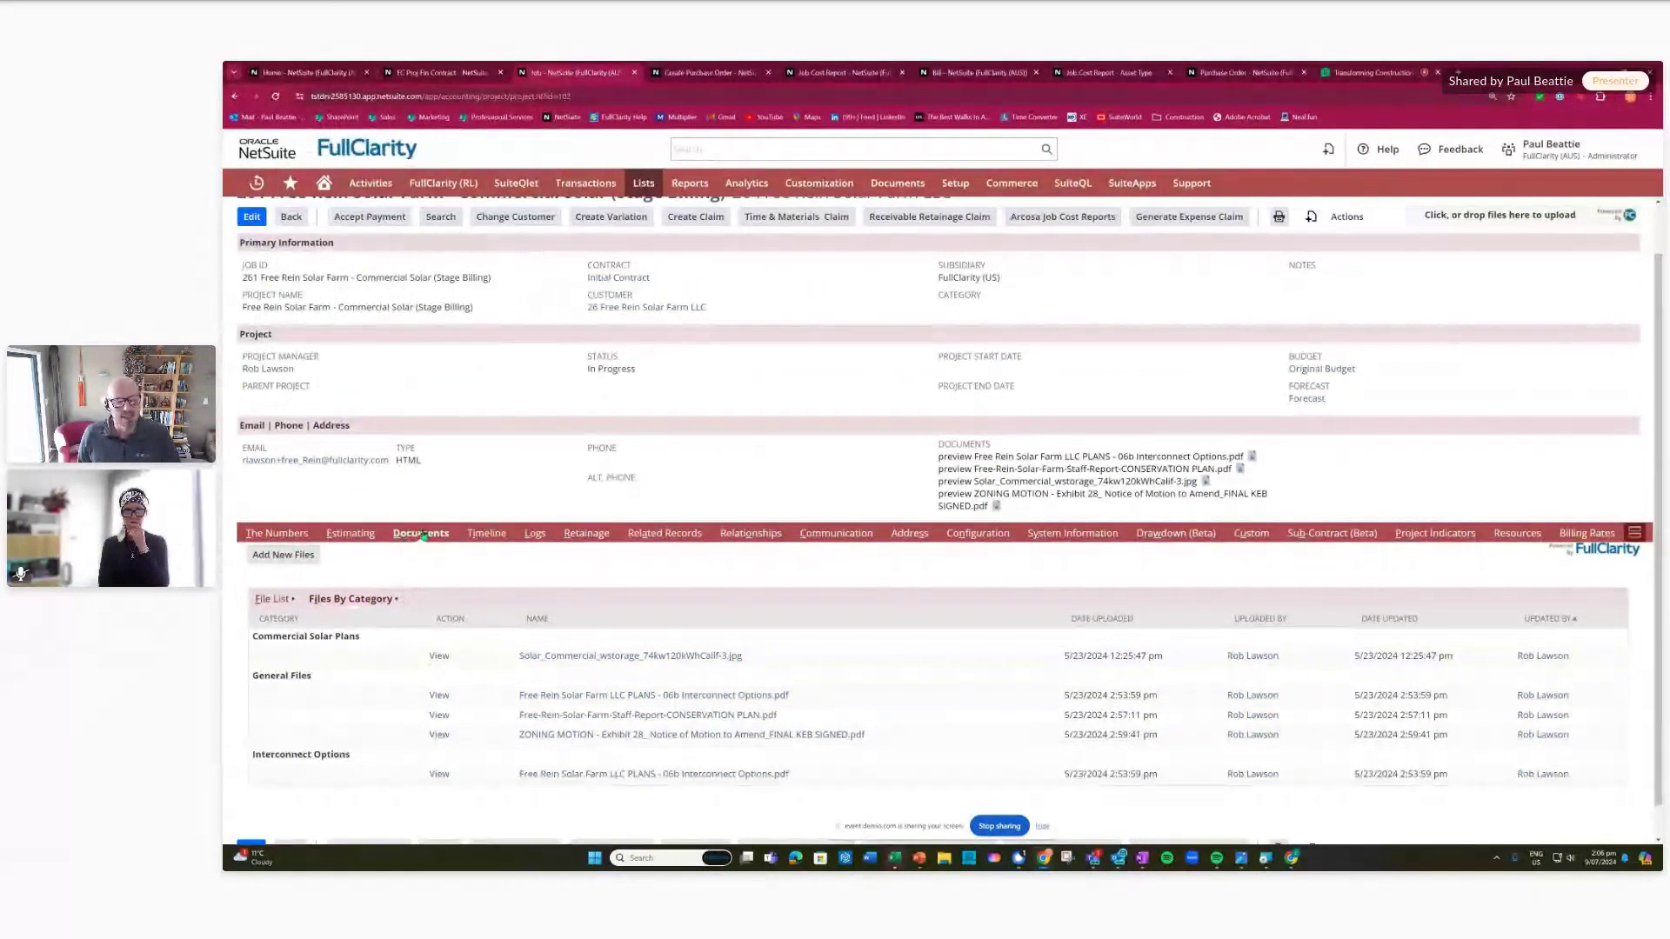
- Open the Framing material & Labor vendor bid request from the job's estimating bid requests
left_click(350, 533)
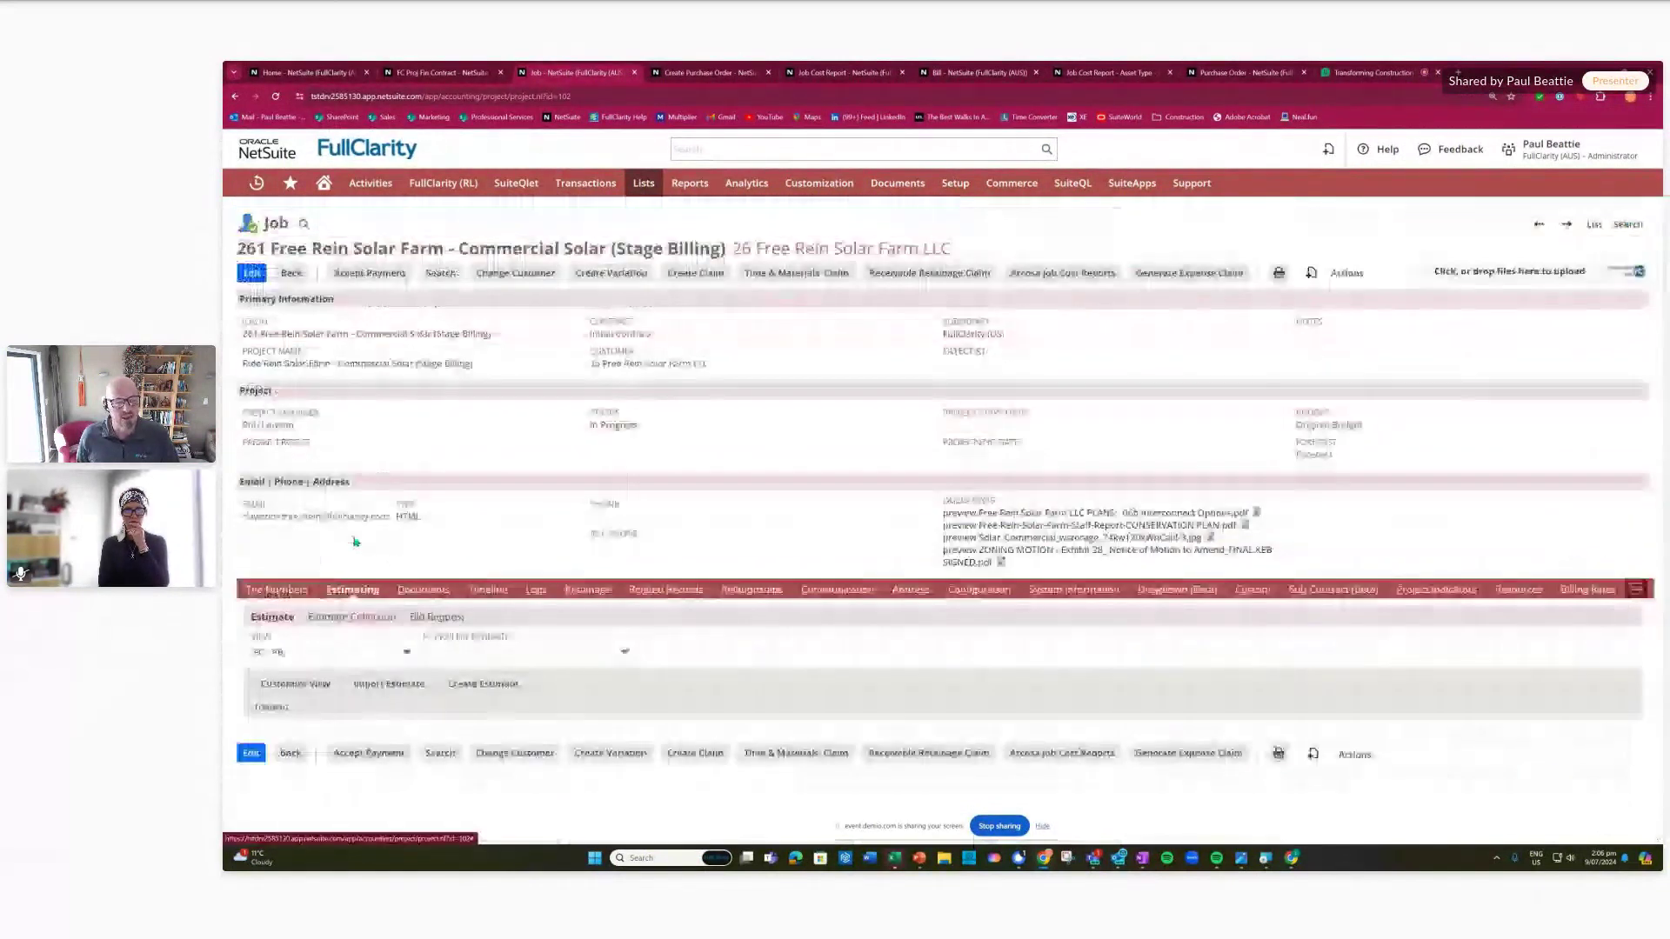
left_click(433, 617)
left_click(375, 727)
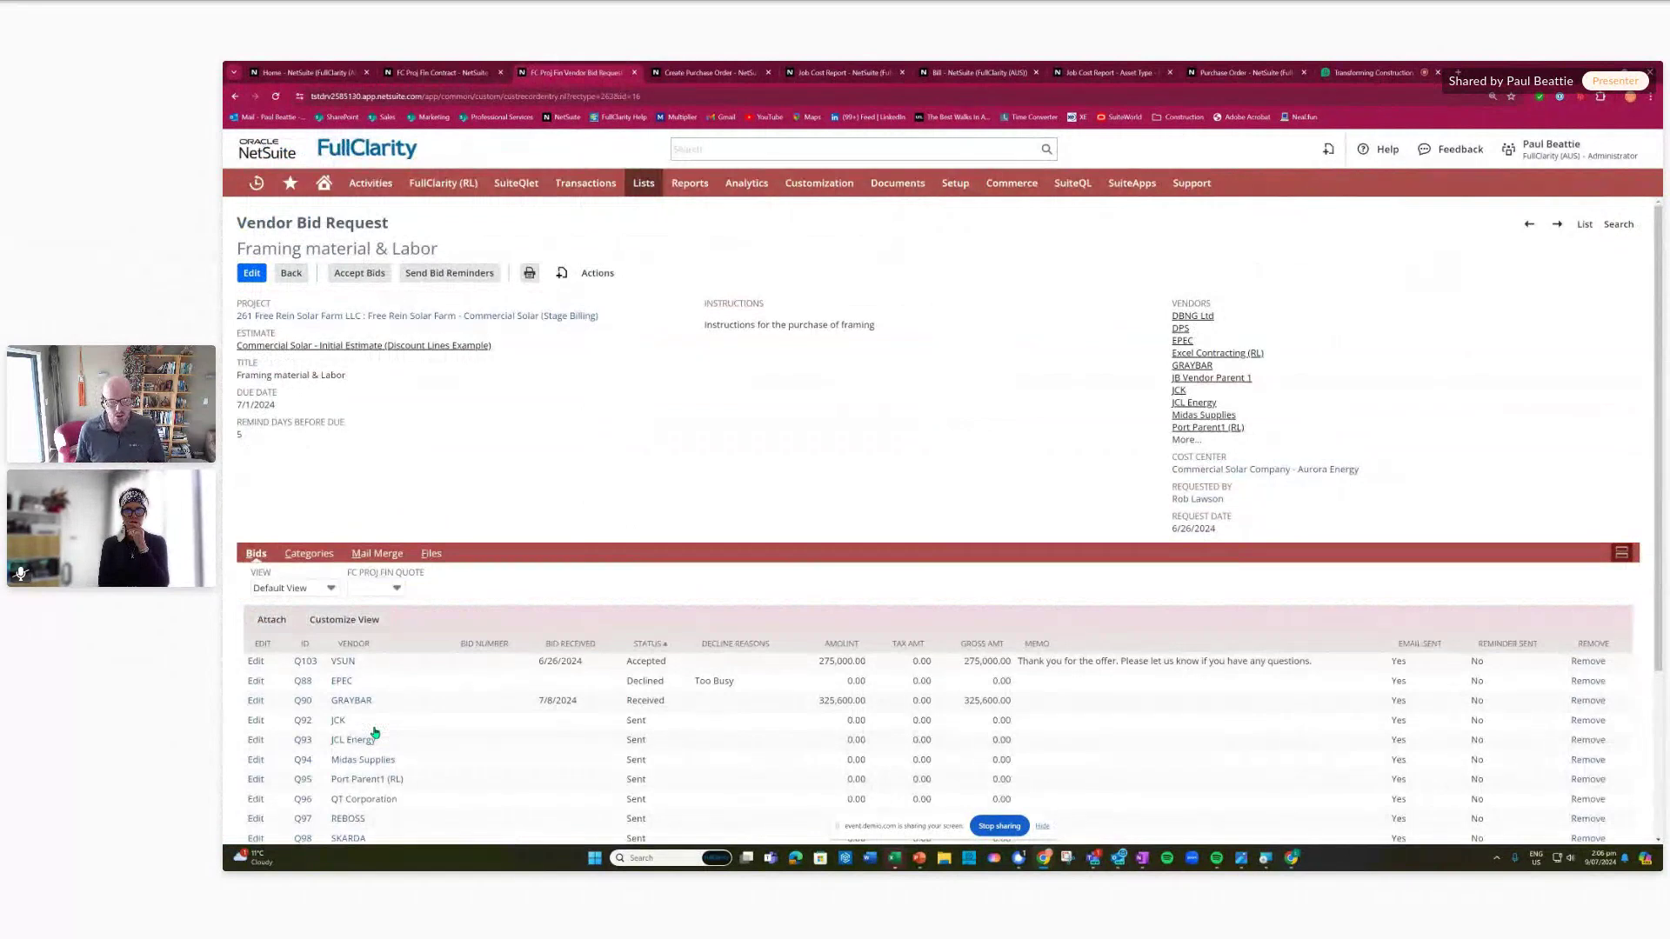
left_click(429, 554)
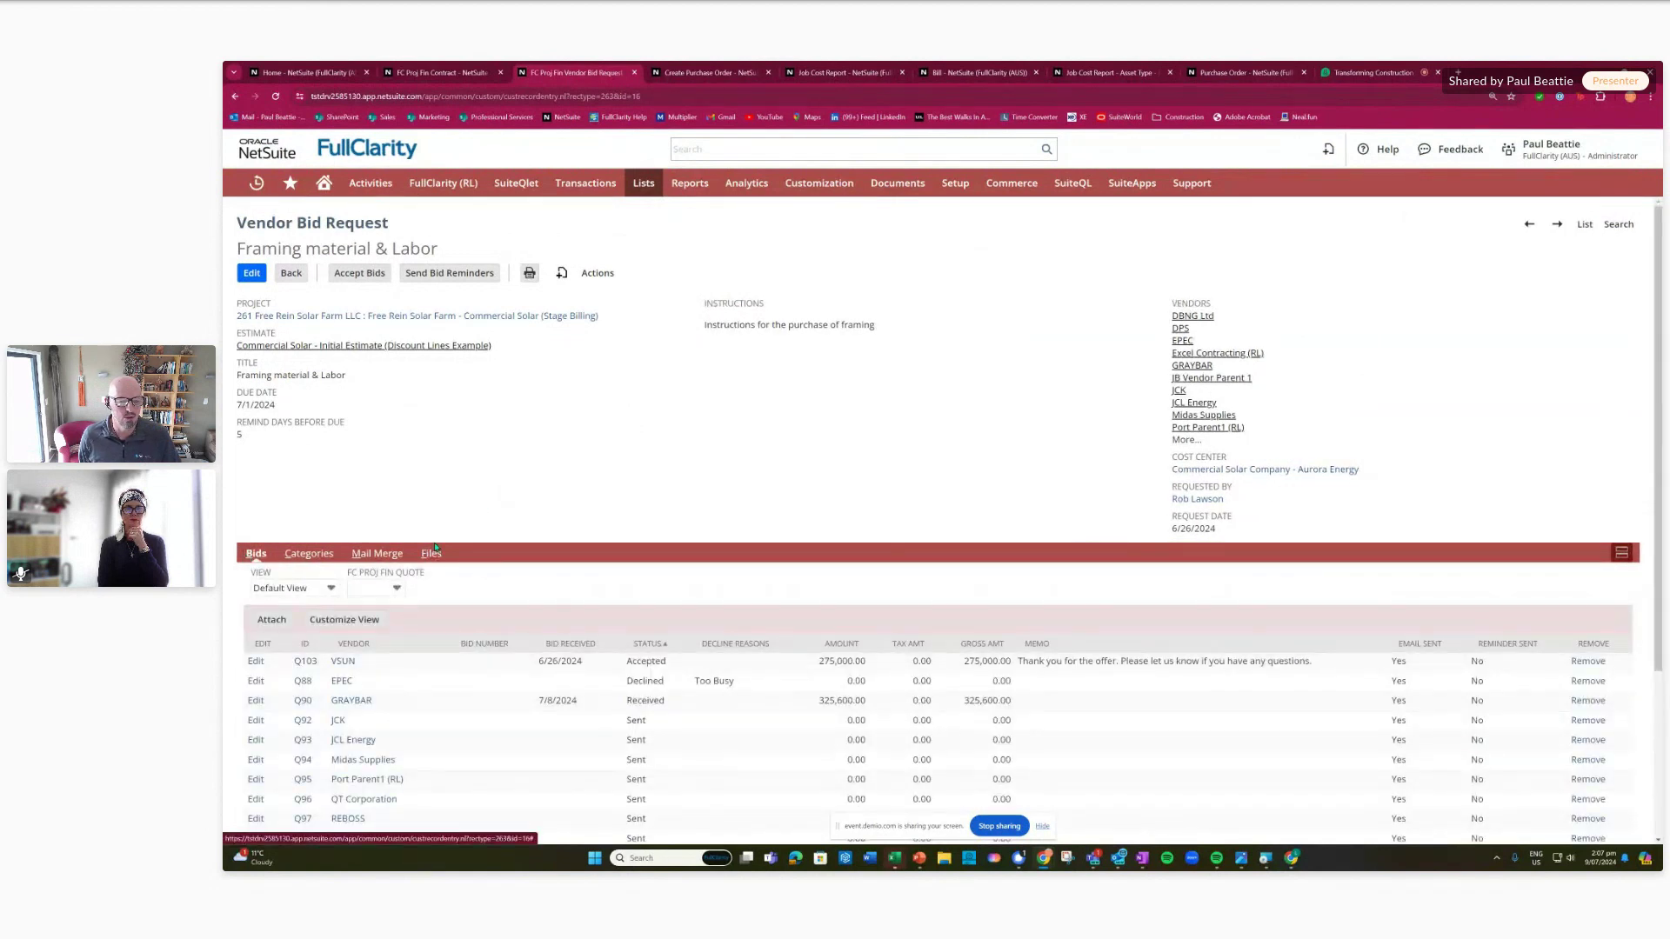
- Open the vendor portal page from VSUN's bid, review its job details and instructions, and preview the Interconnect Options PDF
left_click(342, 661)
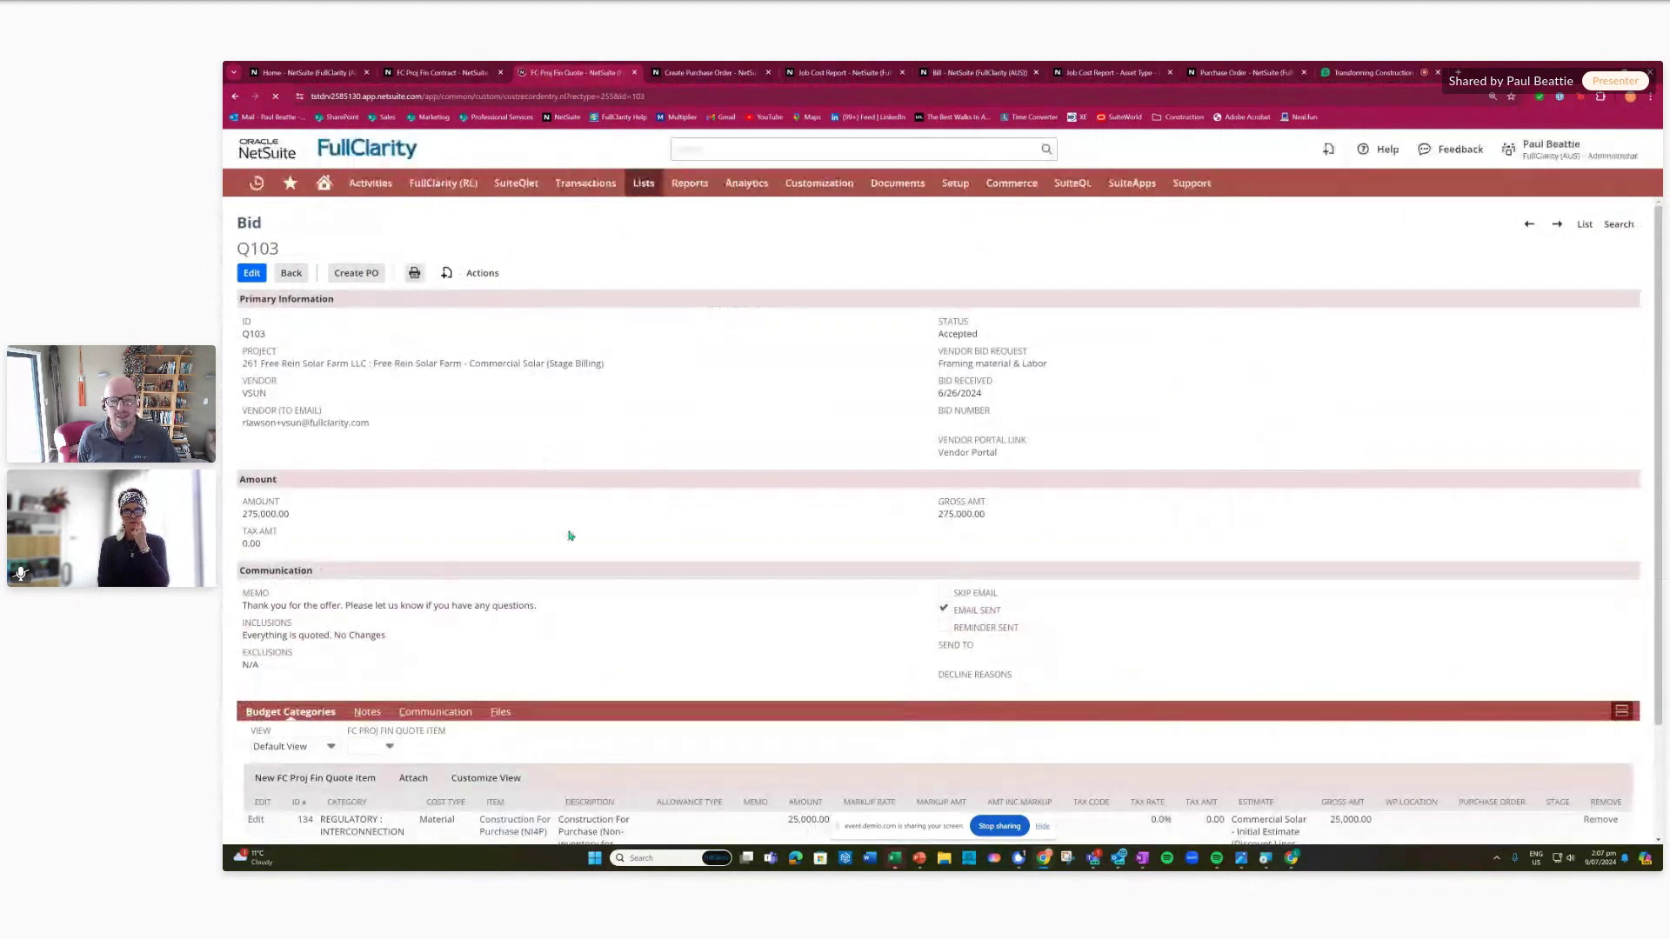
left_click(952, 454)
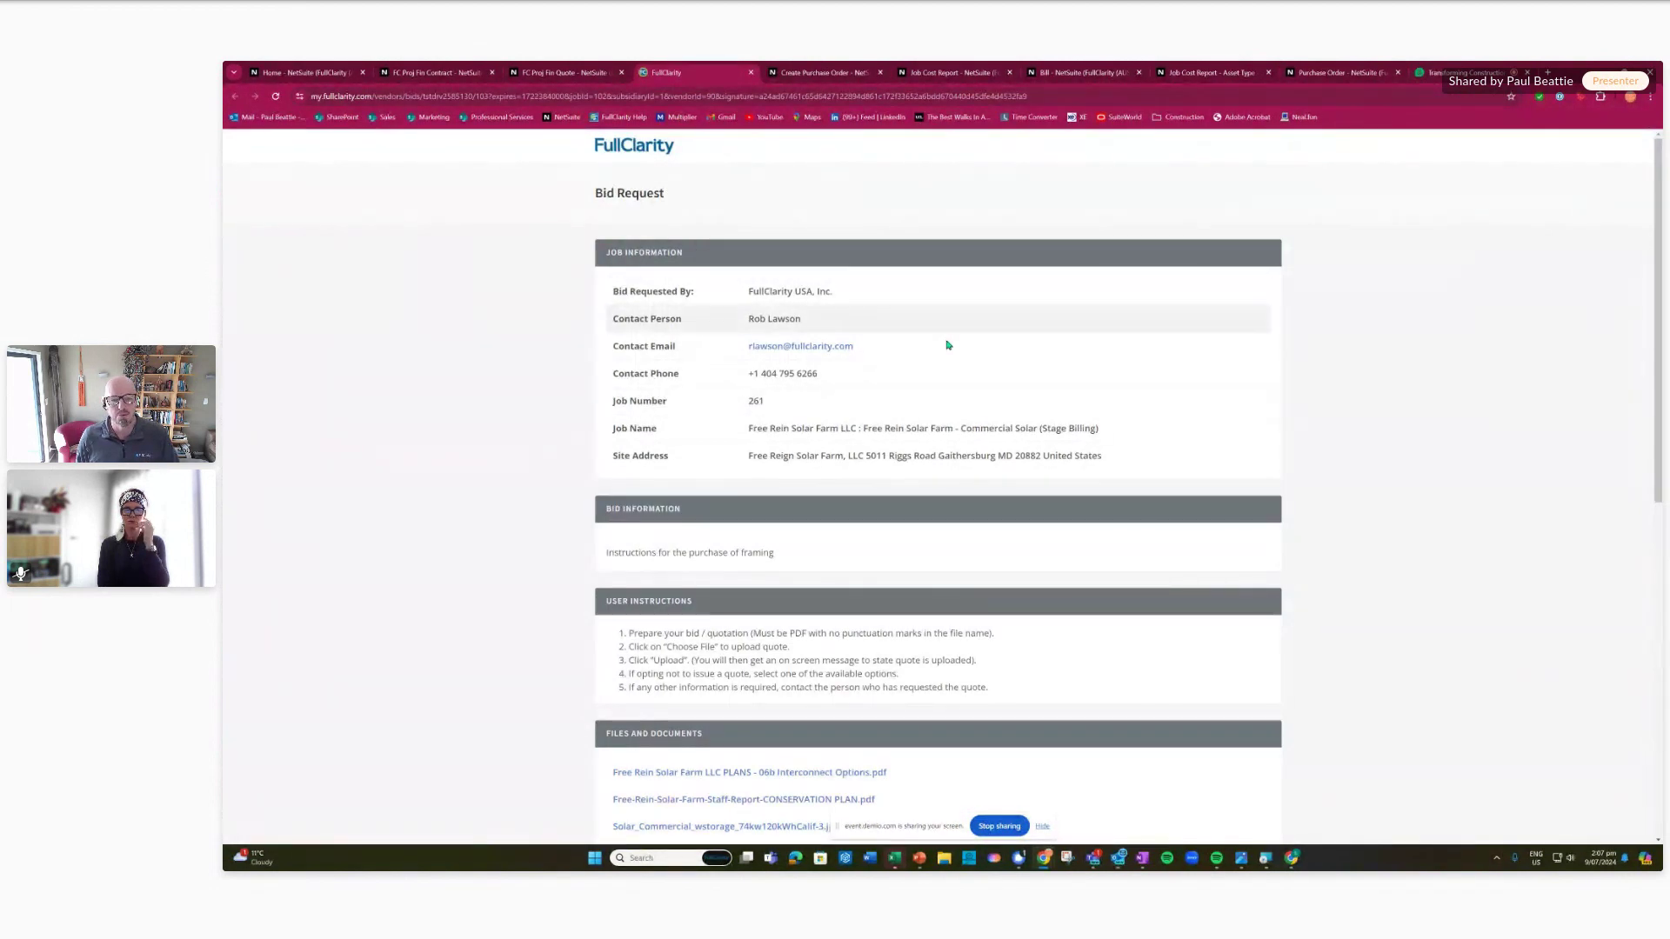
scroll(526, 536, "down", 1)
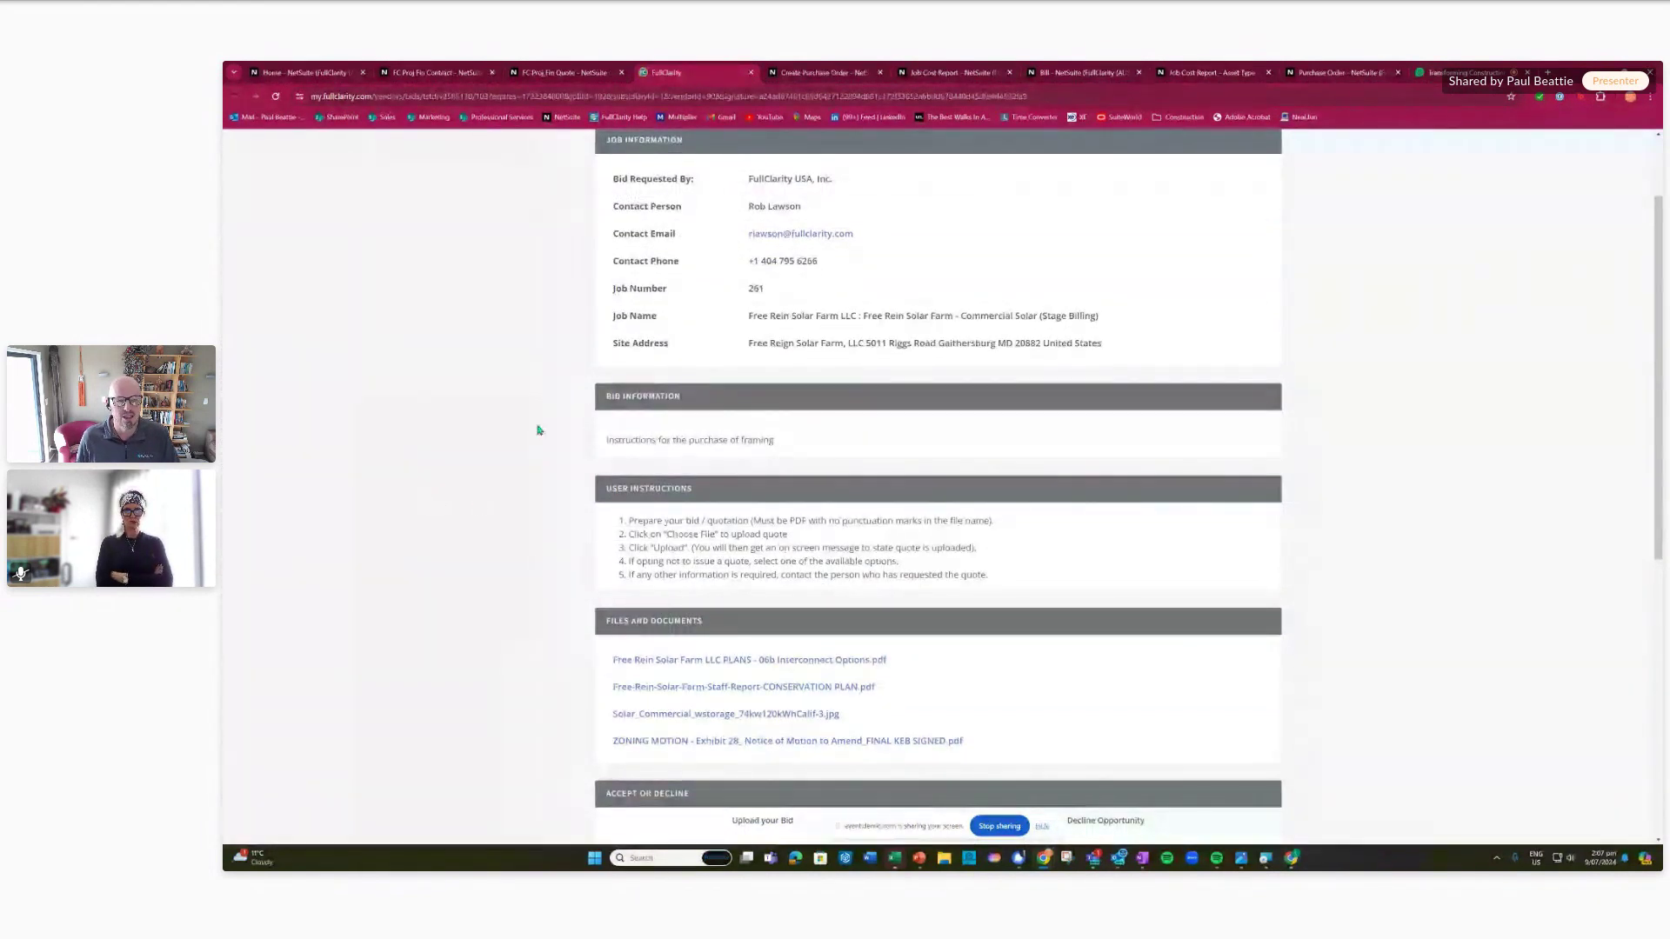
scroll(565, 524, "down", 1)
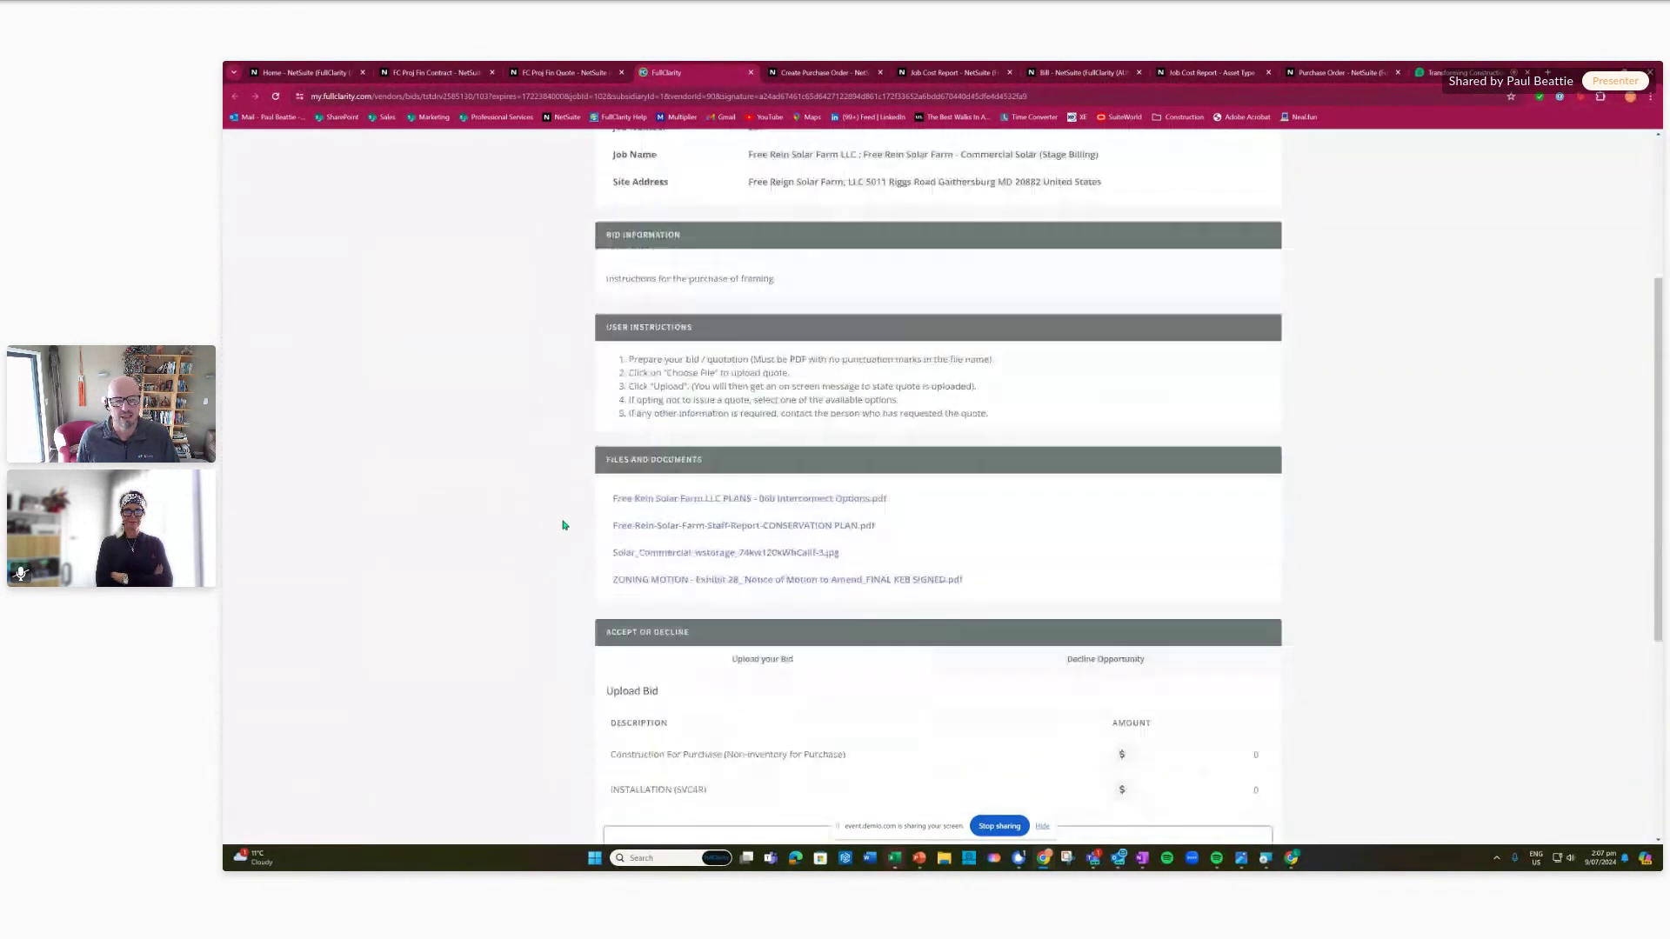
scroll(574, 513, "down", 1)
left_click(658, 435)
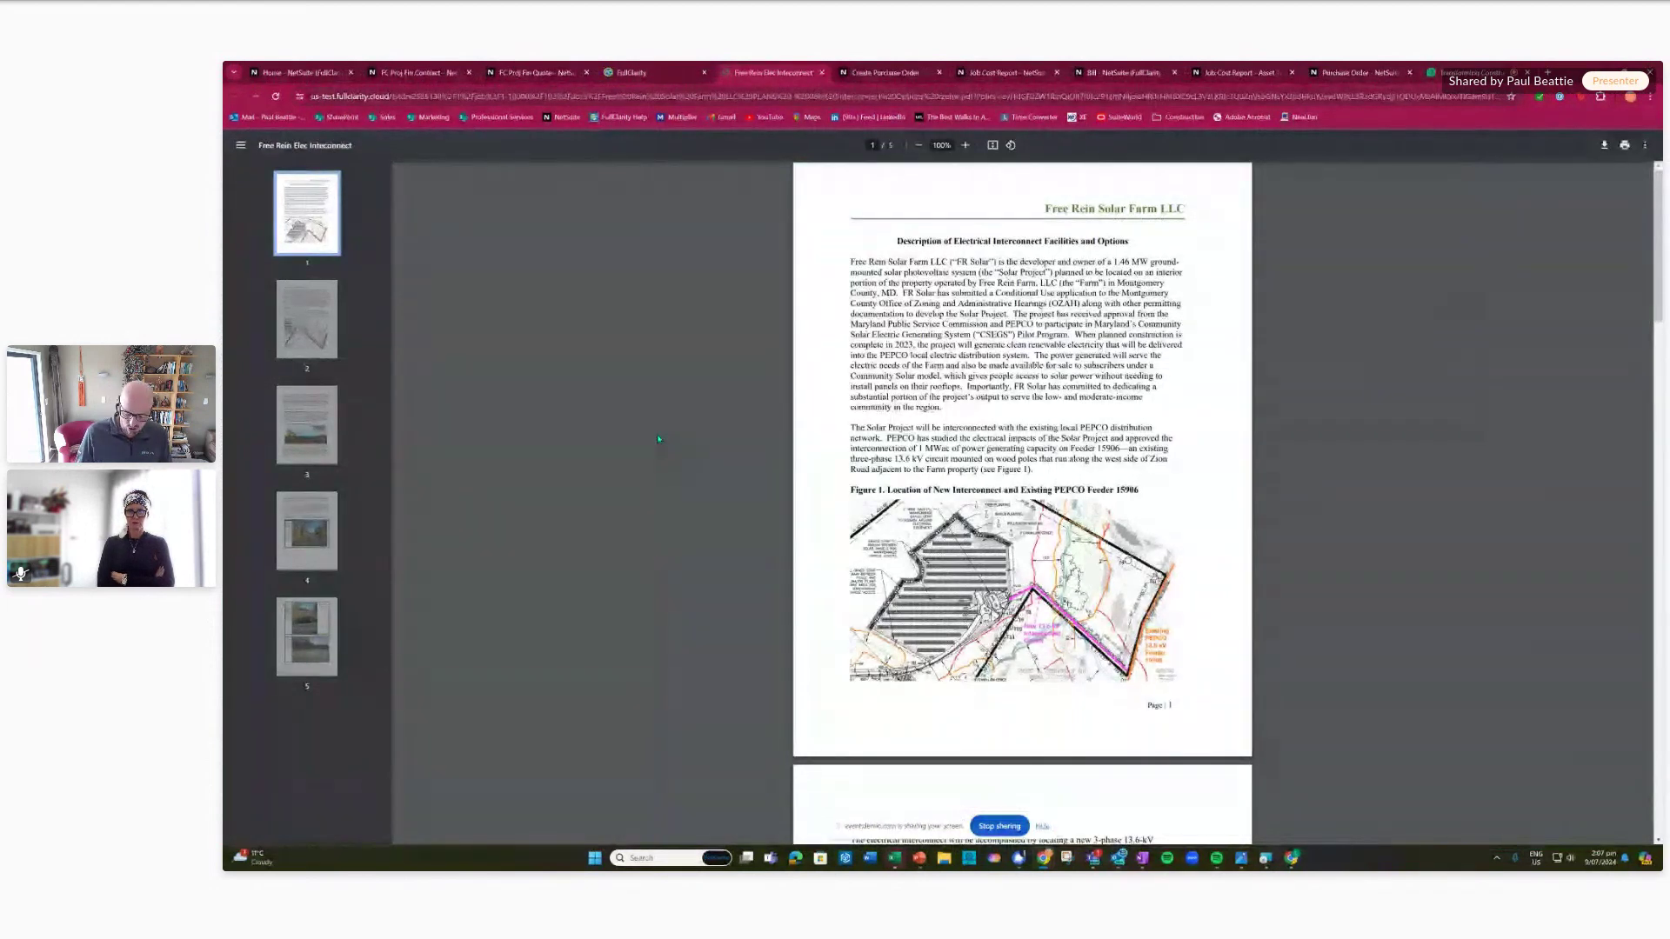
left_click(821, 73)
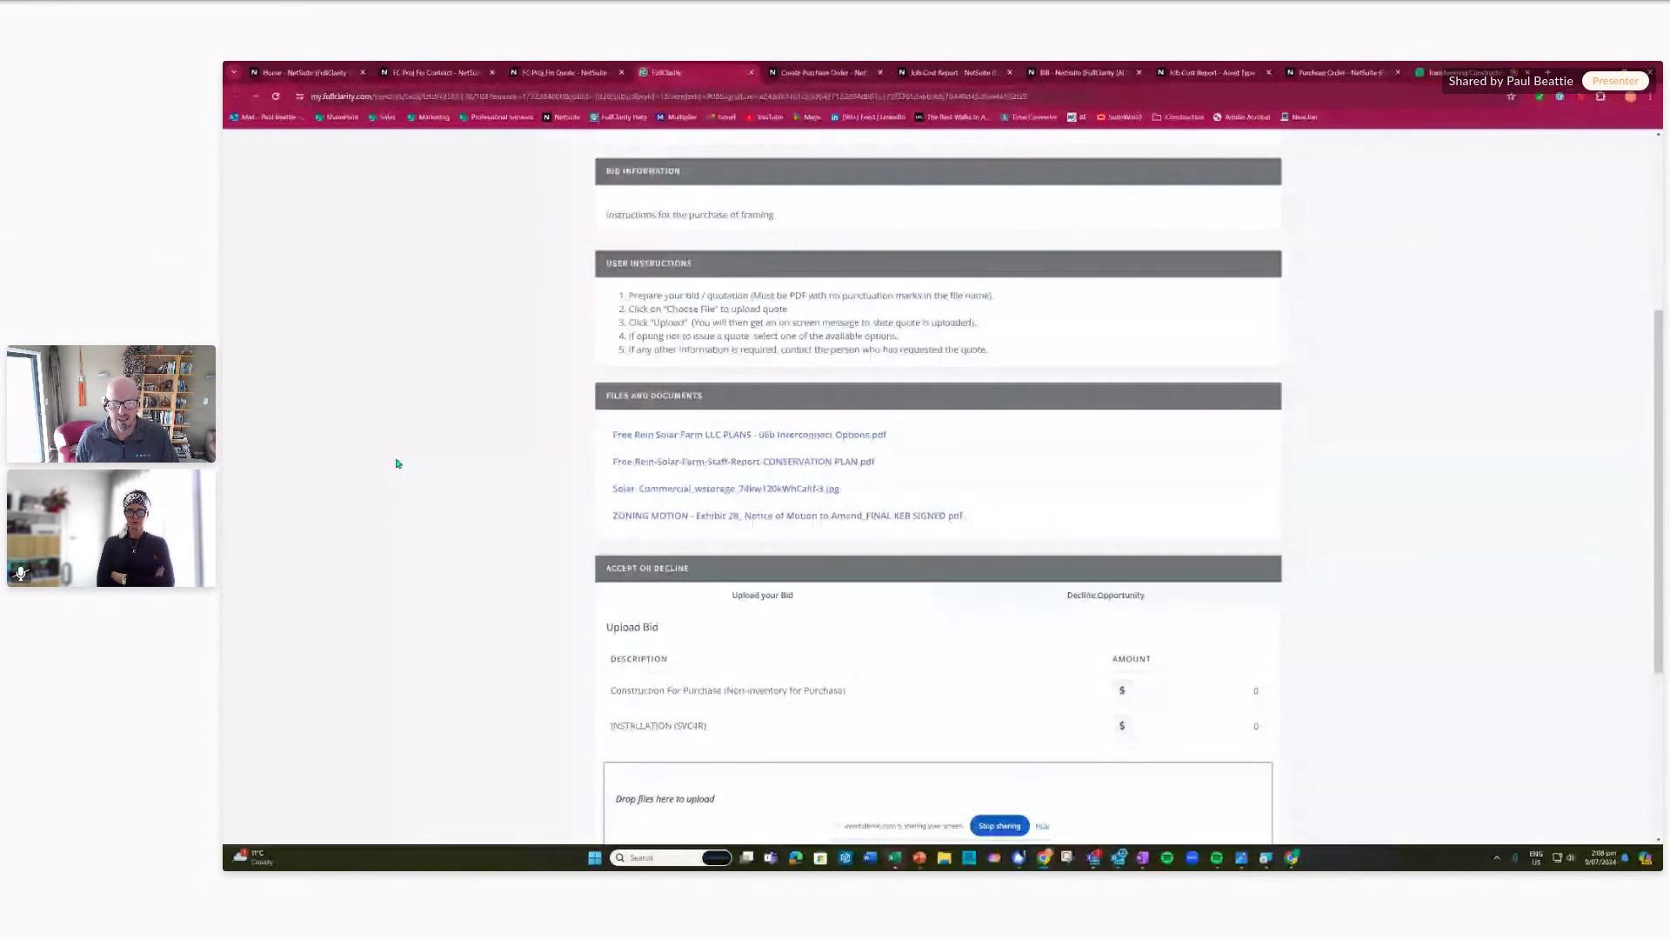
- Compare the portal's Decline Opportunity form with its Upload your Bid form
scroll(396, 462, "down", 2)
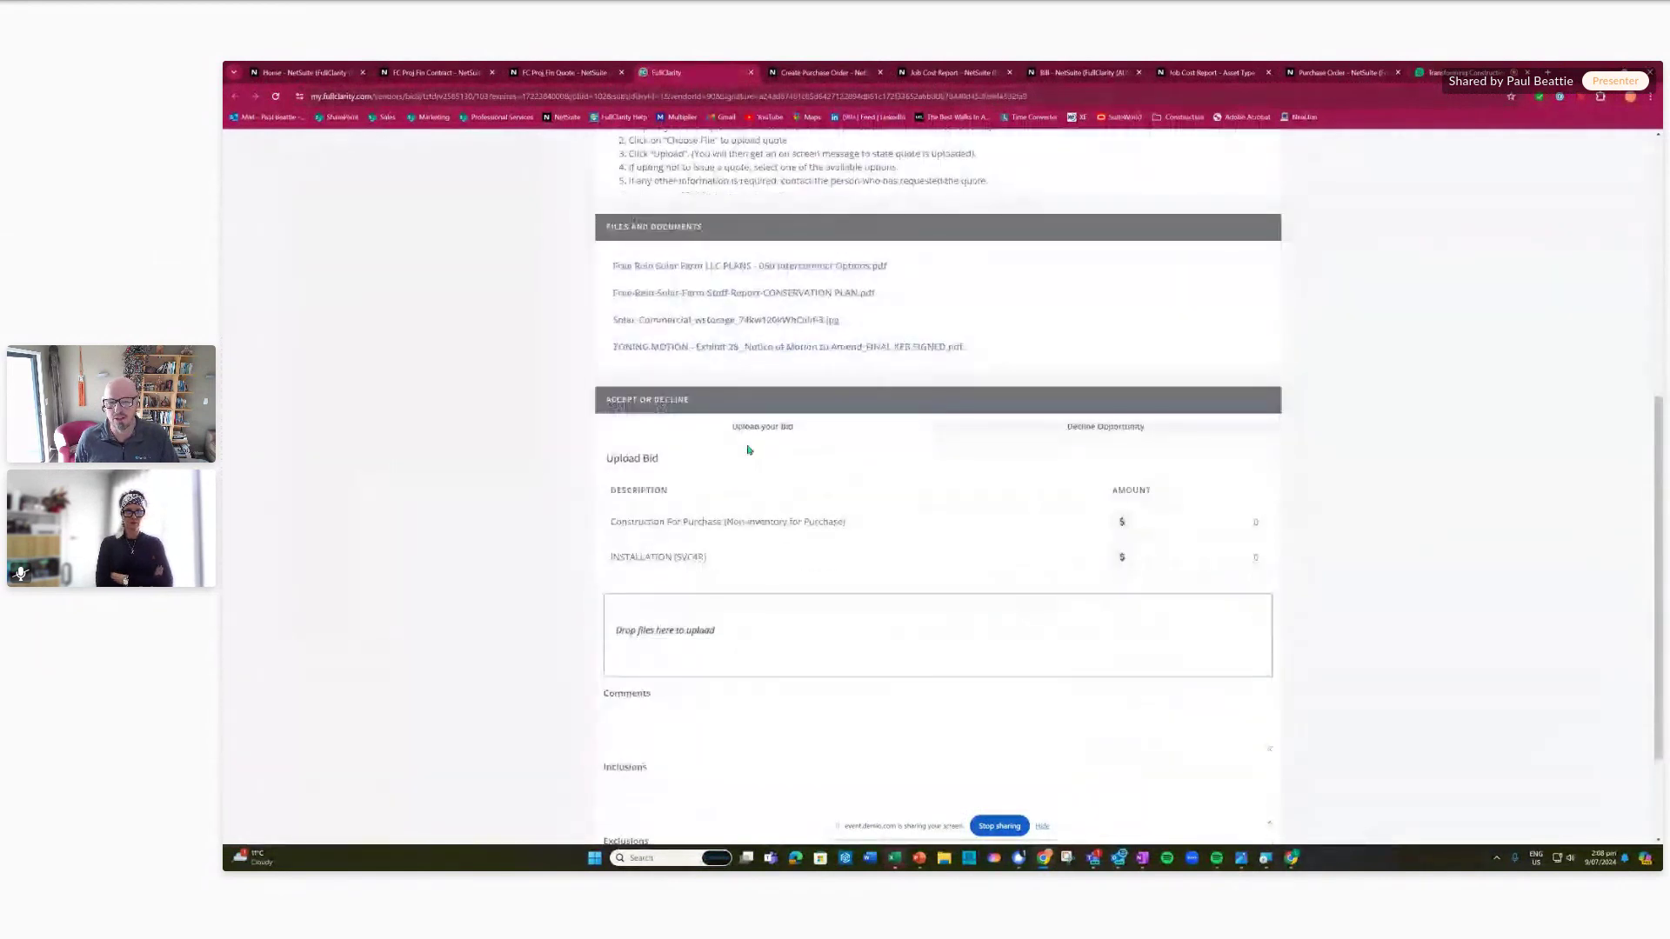
left_click(1091, 427)
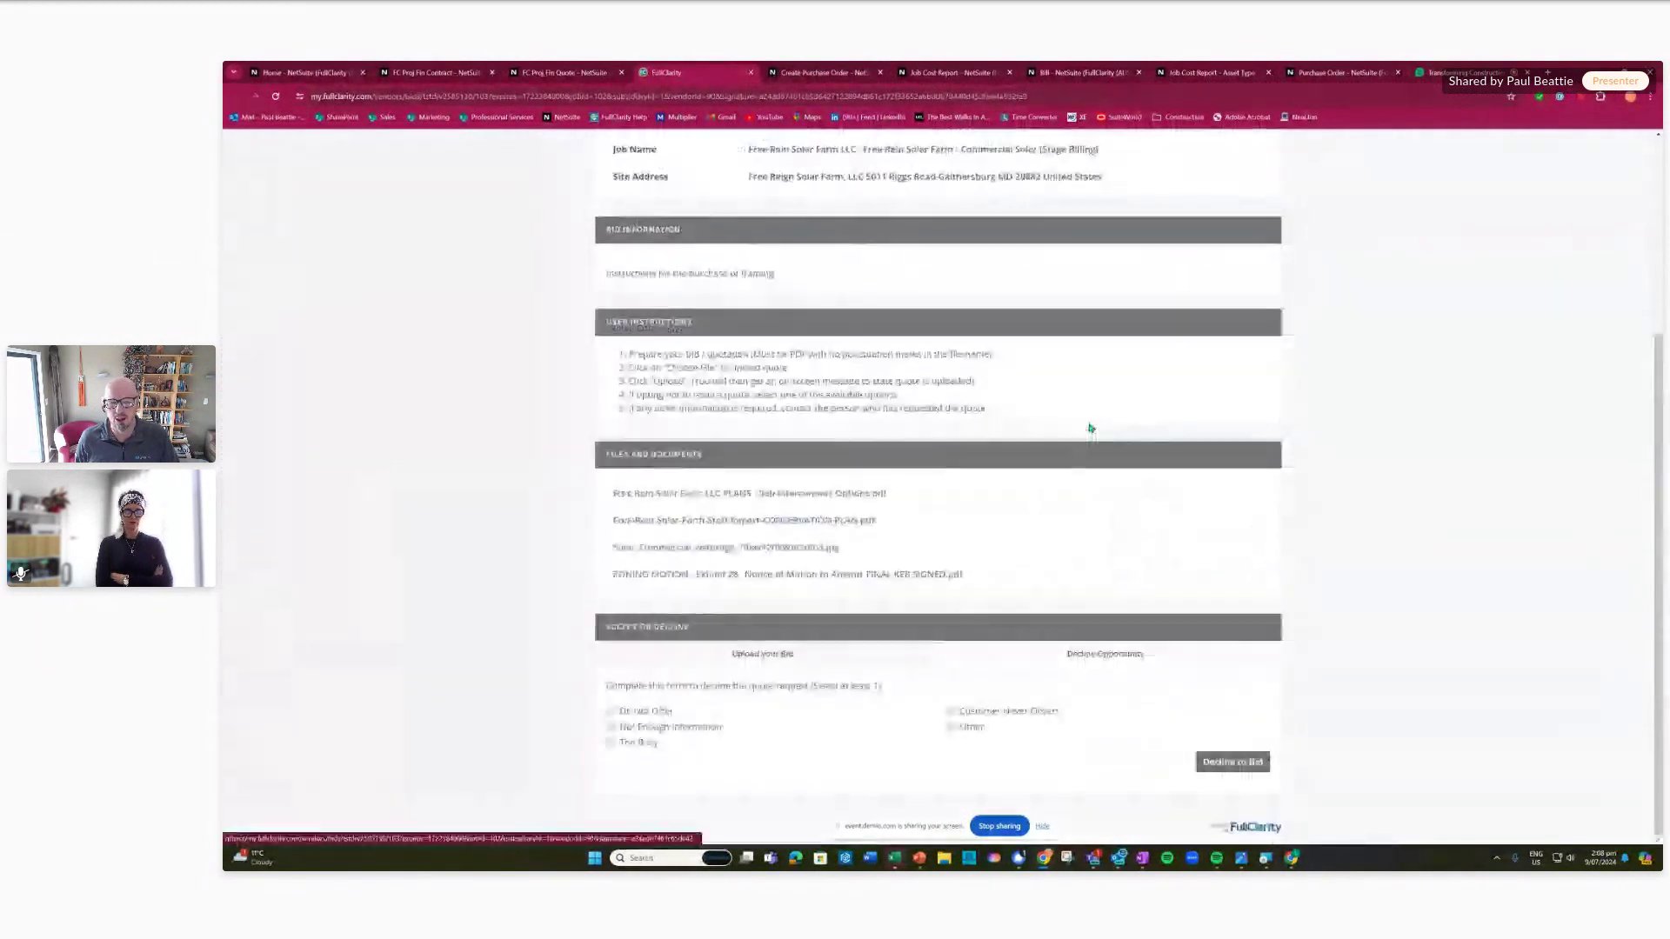
left_click(750, 655)
scroll(514, 567, "down", 2)
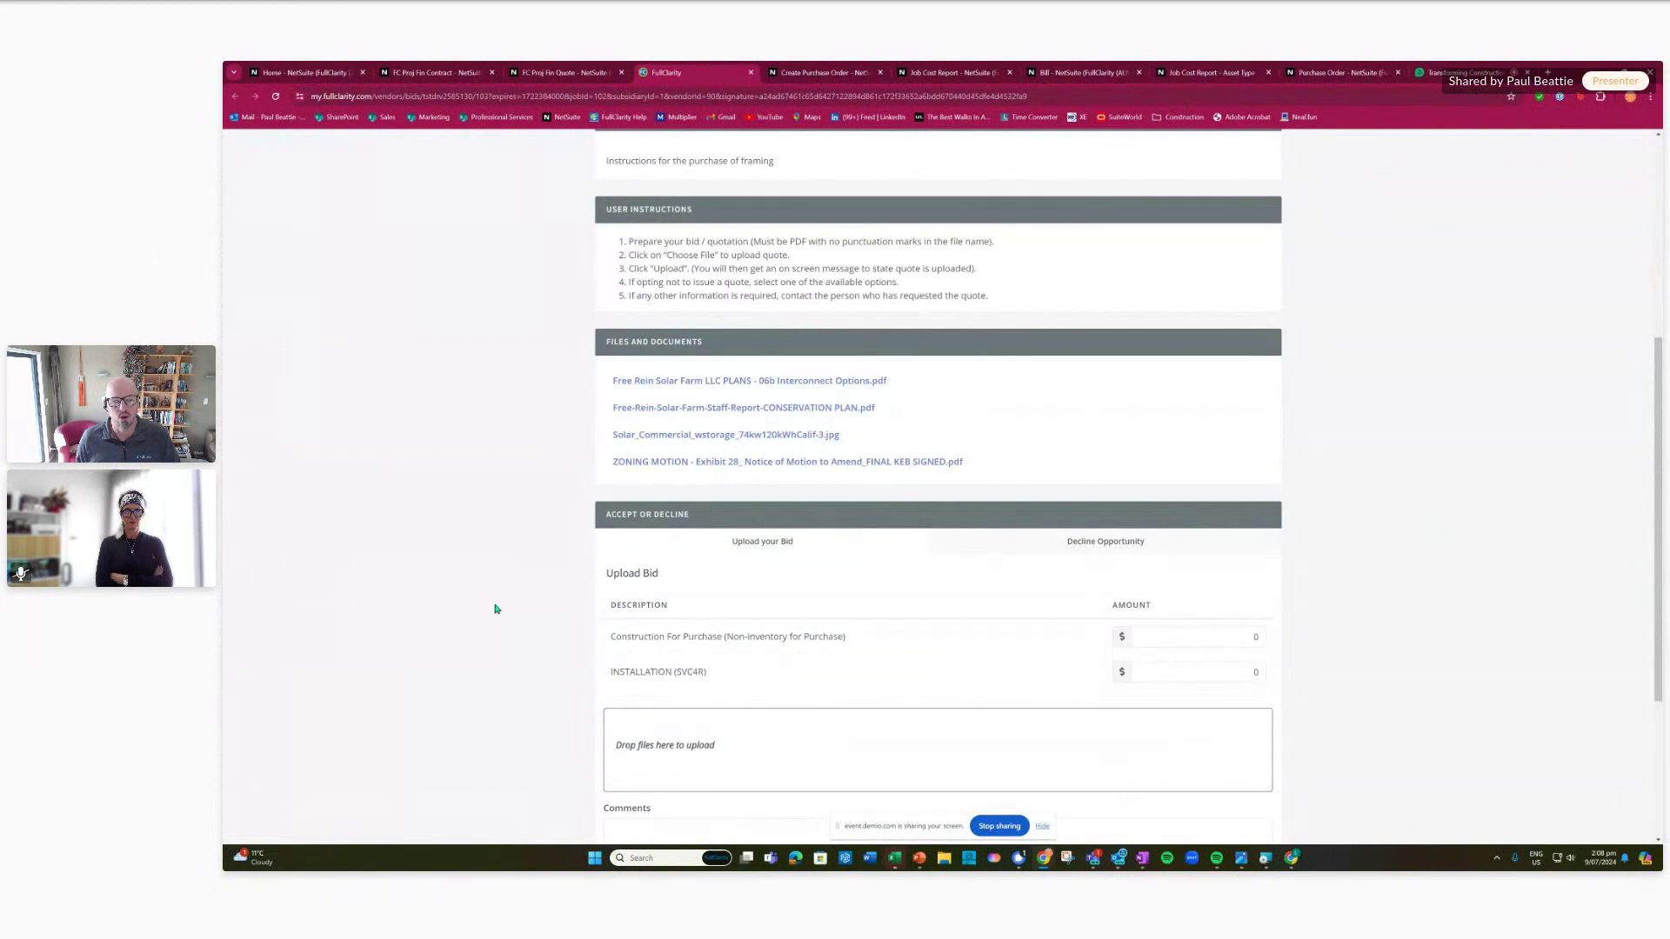
- Go back to VSUN's bid record and examine its budget category lines and attached files
left_click(548, 67)
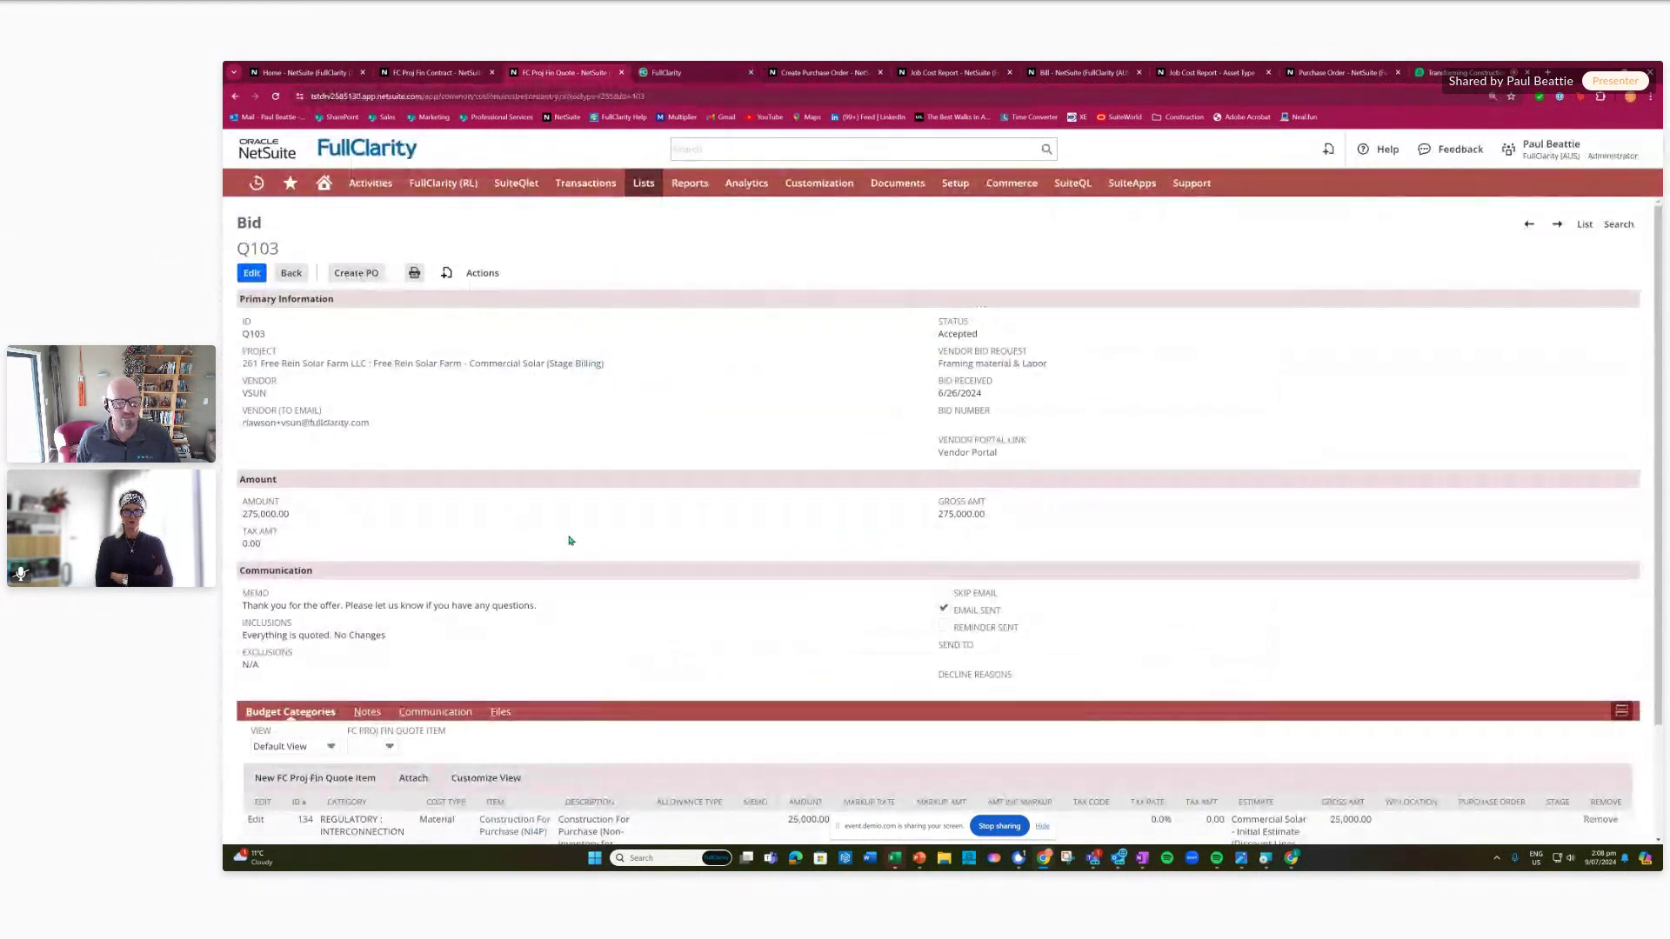
scroll(570, 540, "down", 1)
scroll(569, 540, "down", 1)
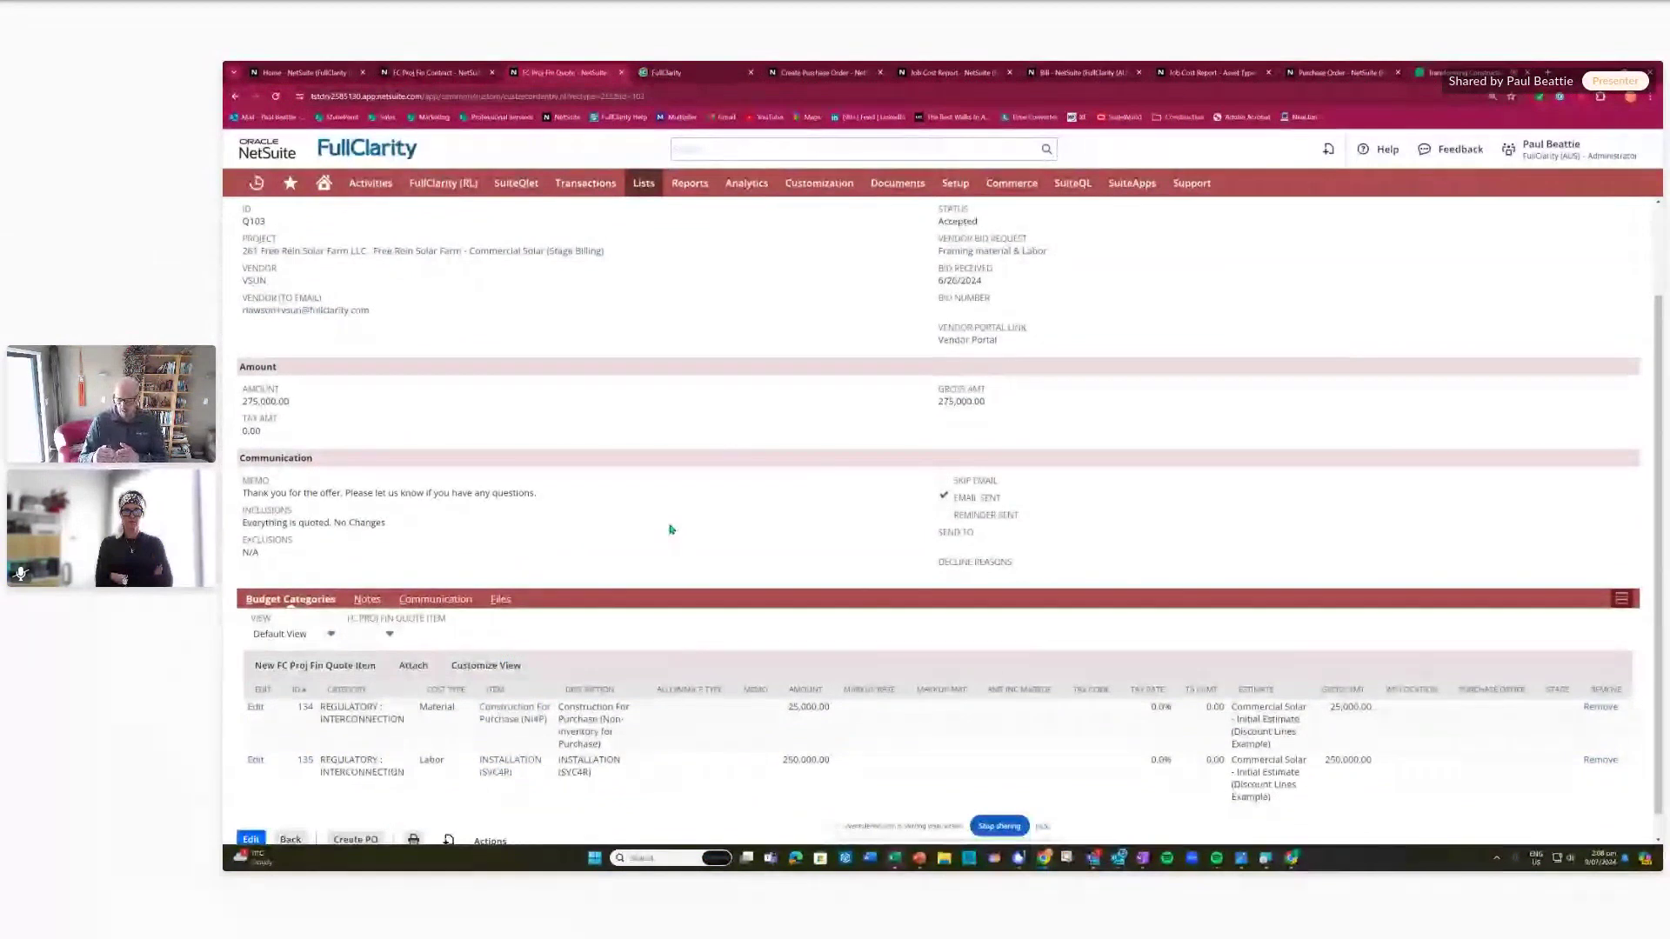
scroll(664, 522, "up", 1)
scroll(657, 513, "up", 1)
left_click(496, 712)
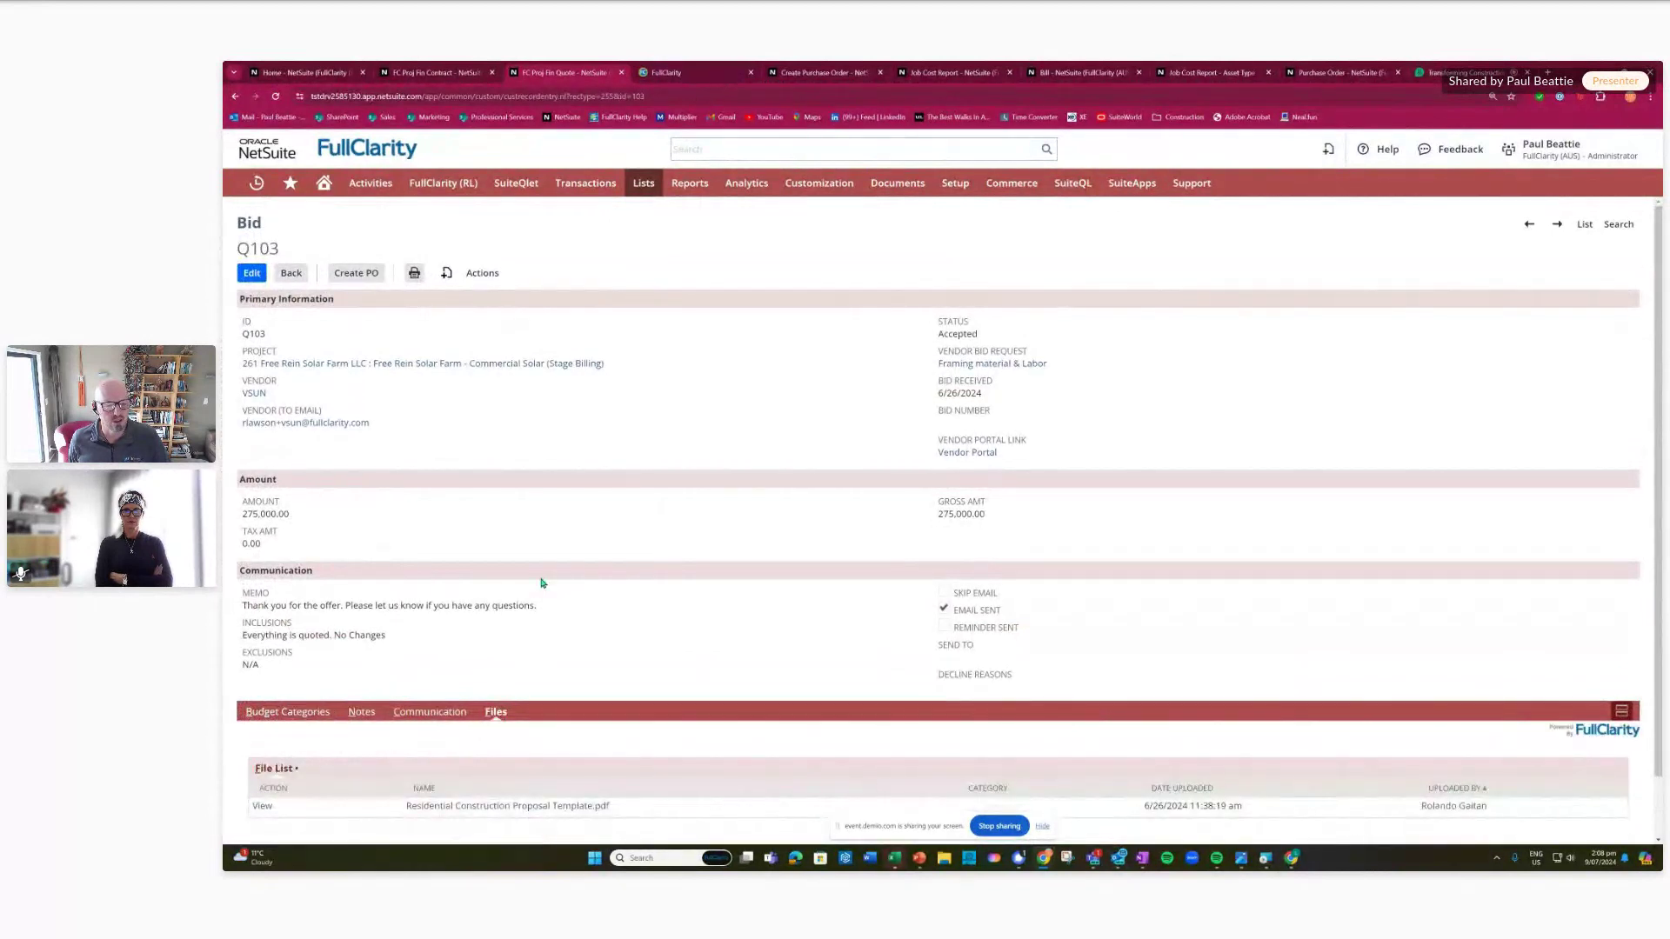
scroll(539, 648, "down", 1)
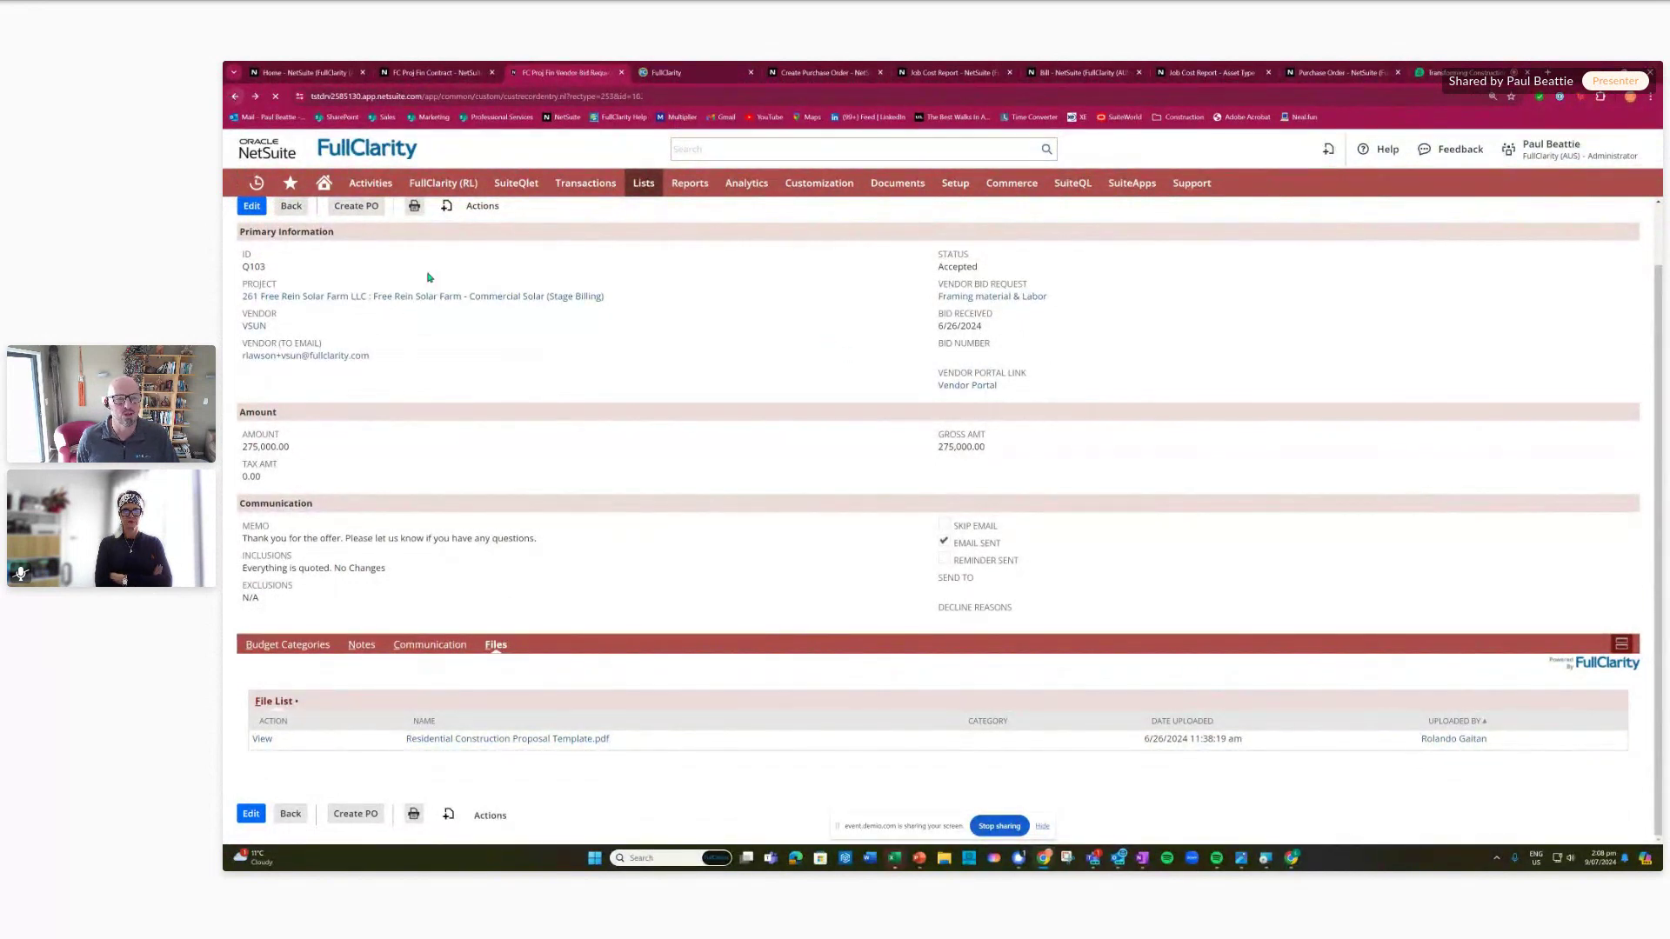
- Return to the Framing material & Labor bid request and examine its list of vendor bids and their statuses
scroll(487, 465, "down", 2)
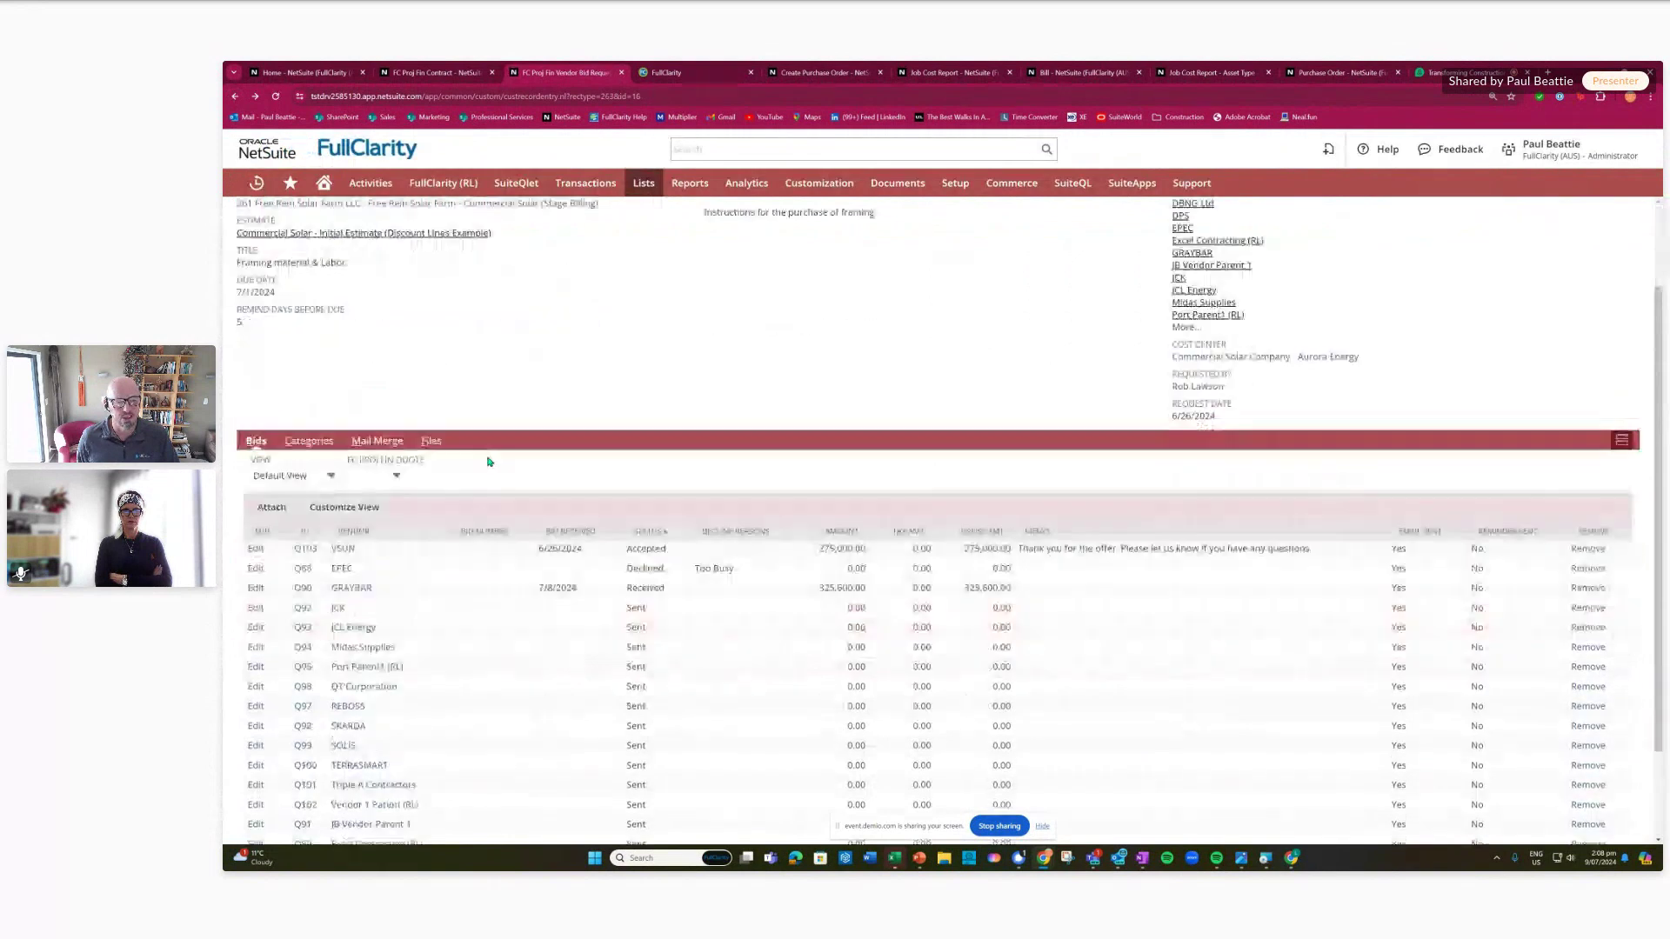
scroll(383, 649, "down", 2)
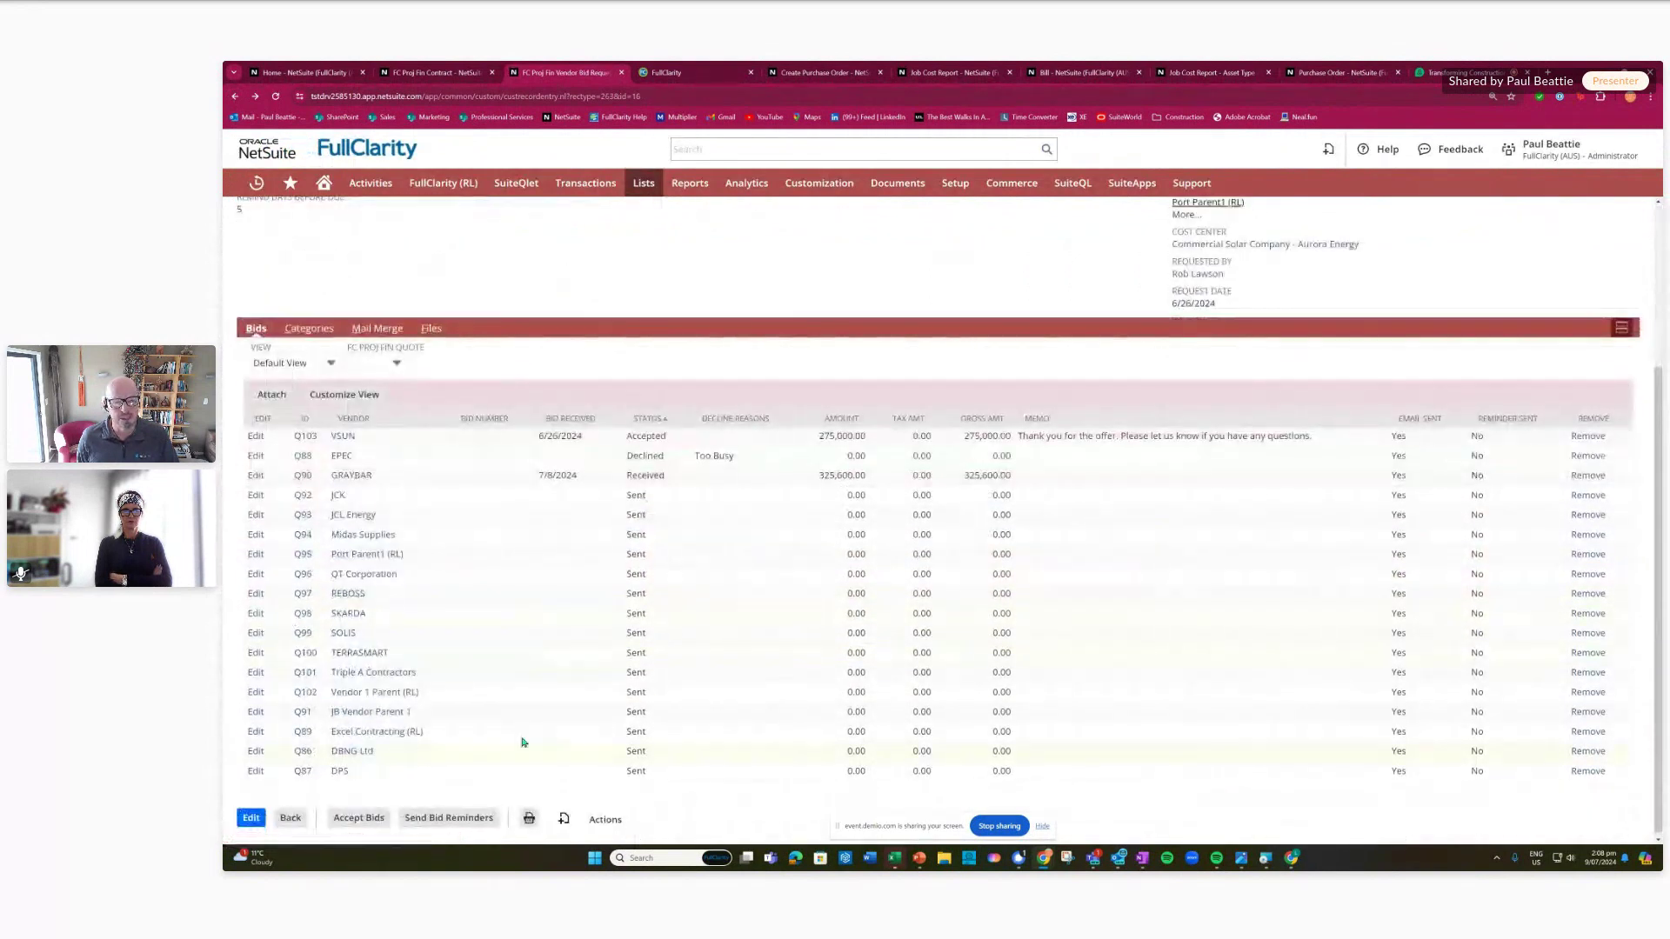
scroll(535, 561, "up", 2)
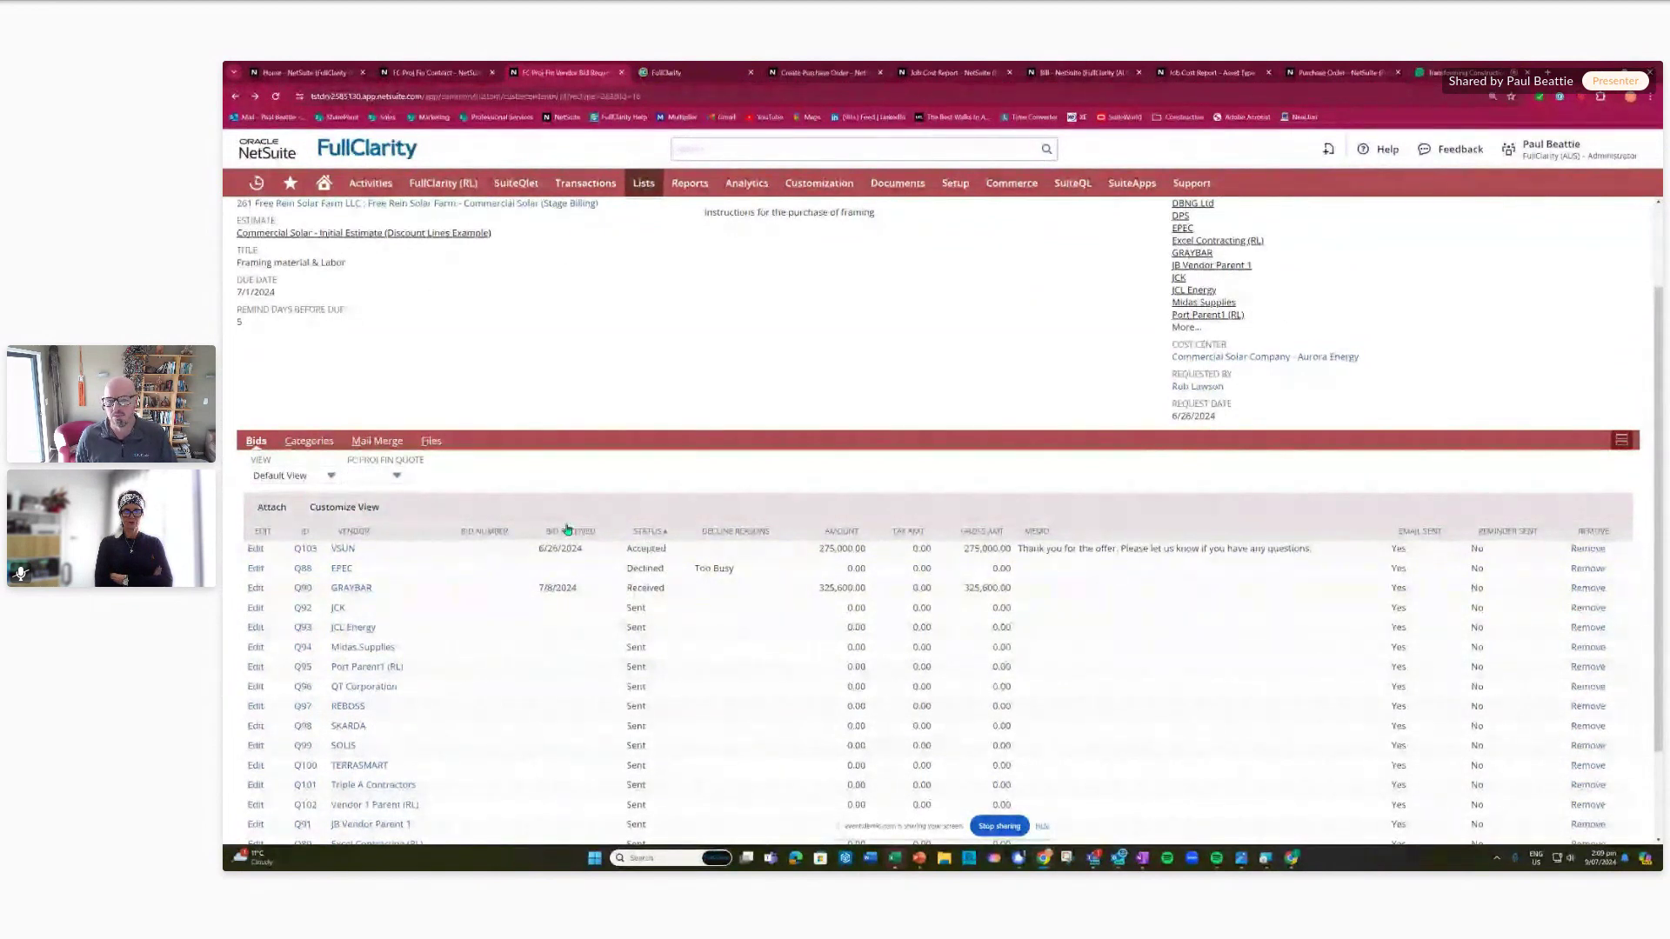
scroll(557, 539, "up", 1)
scroll(539, 557, "up", 2)
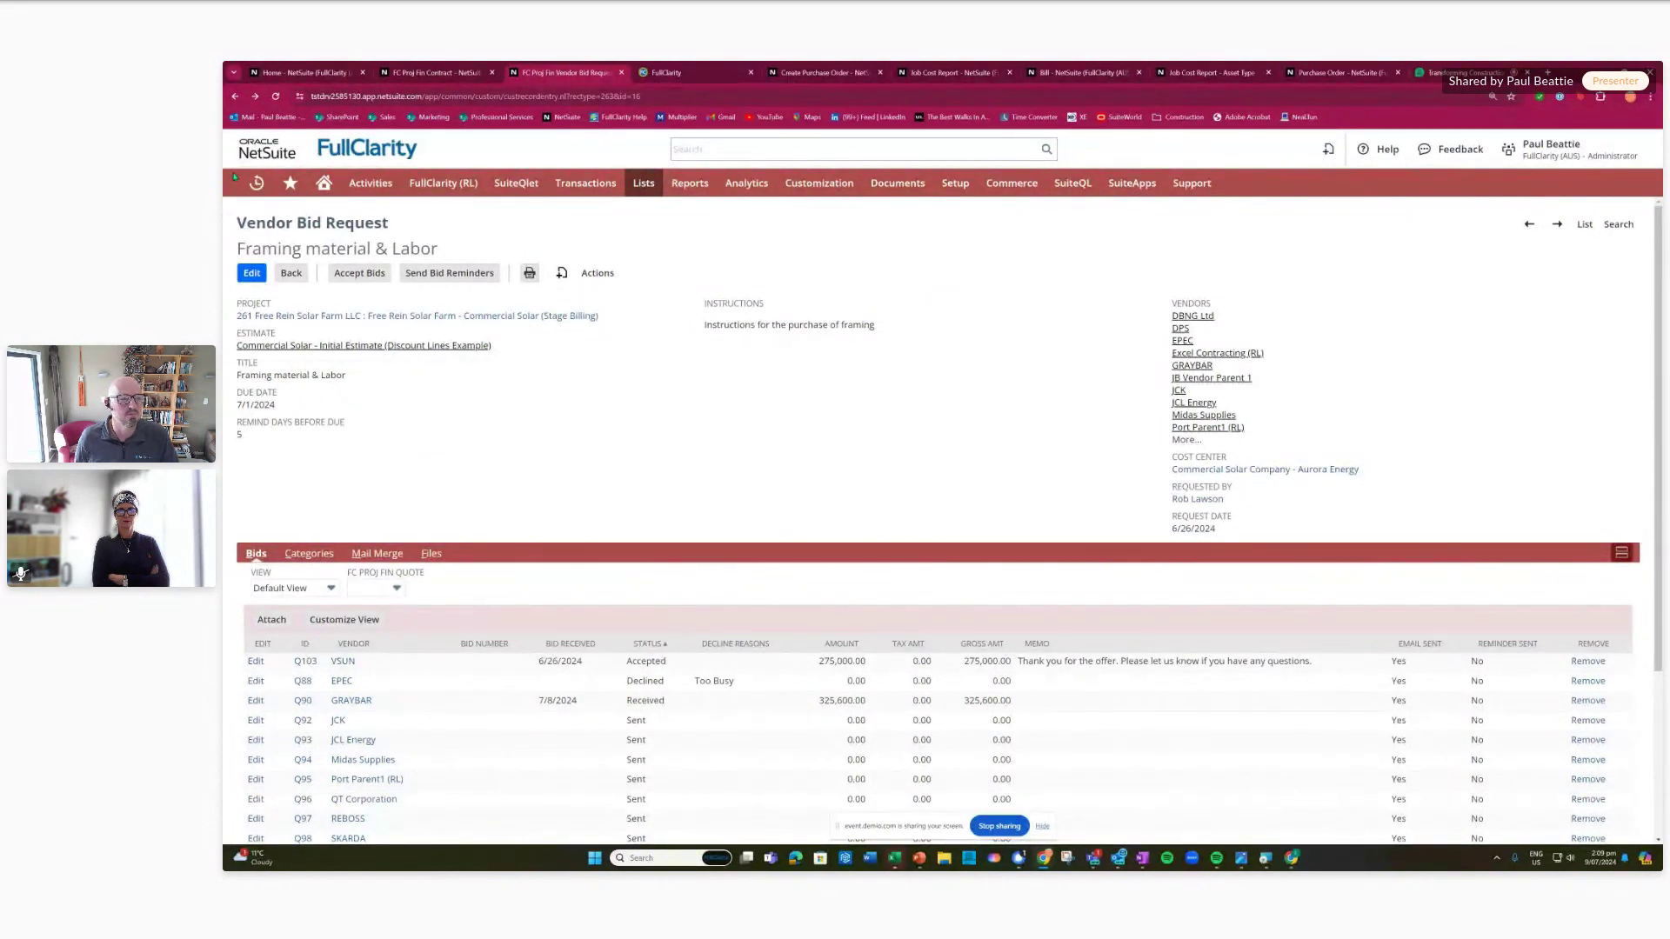
- Open the Free Rein Solar Farm job from the bid request and bring up its Commercial Solar - Aurora Energy timeline Gantt
left_click(327, 317)
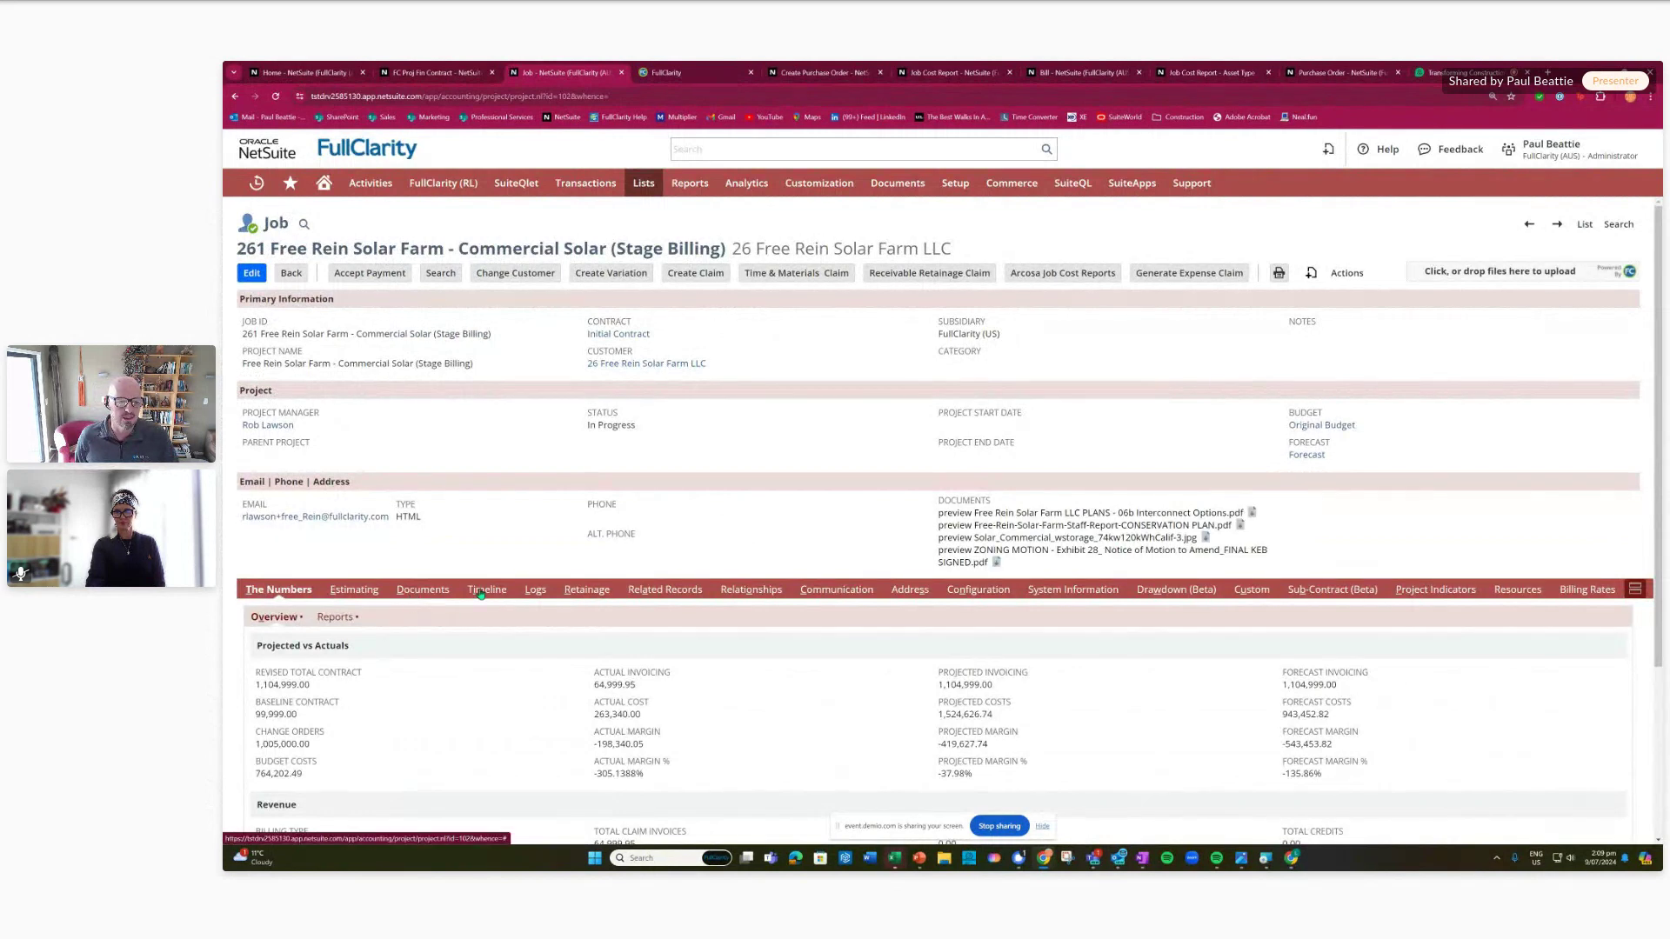
left_click(365, 594)
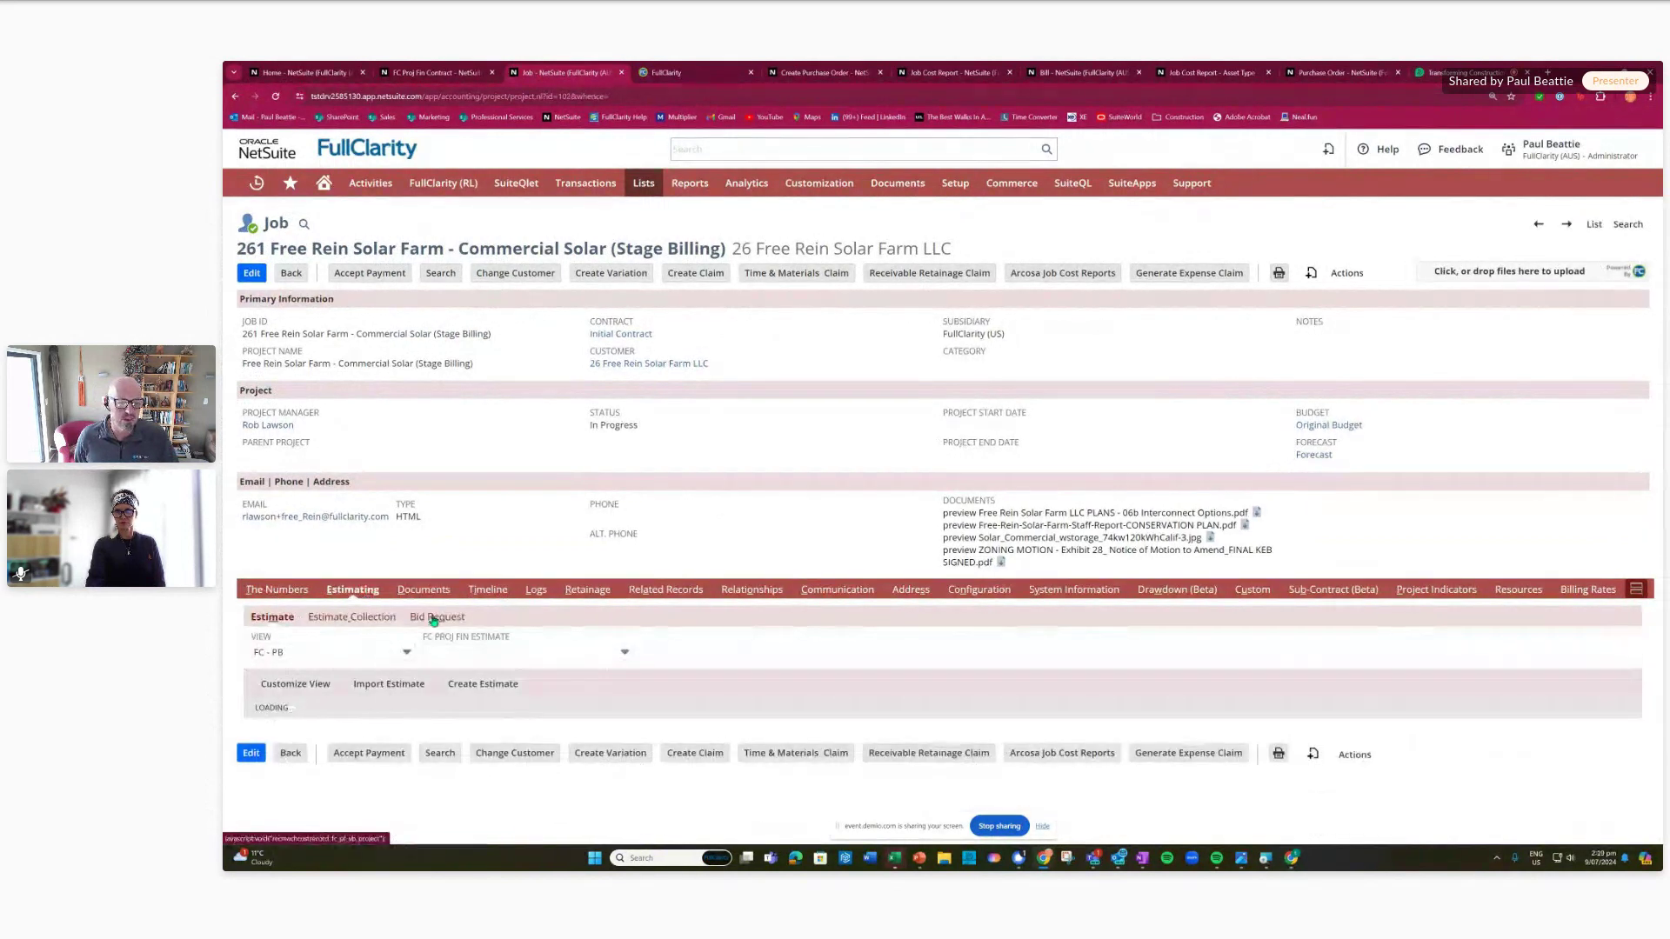
left_click(502, 591)
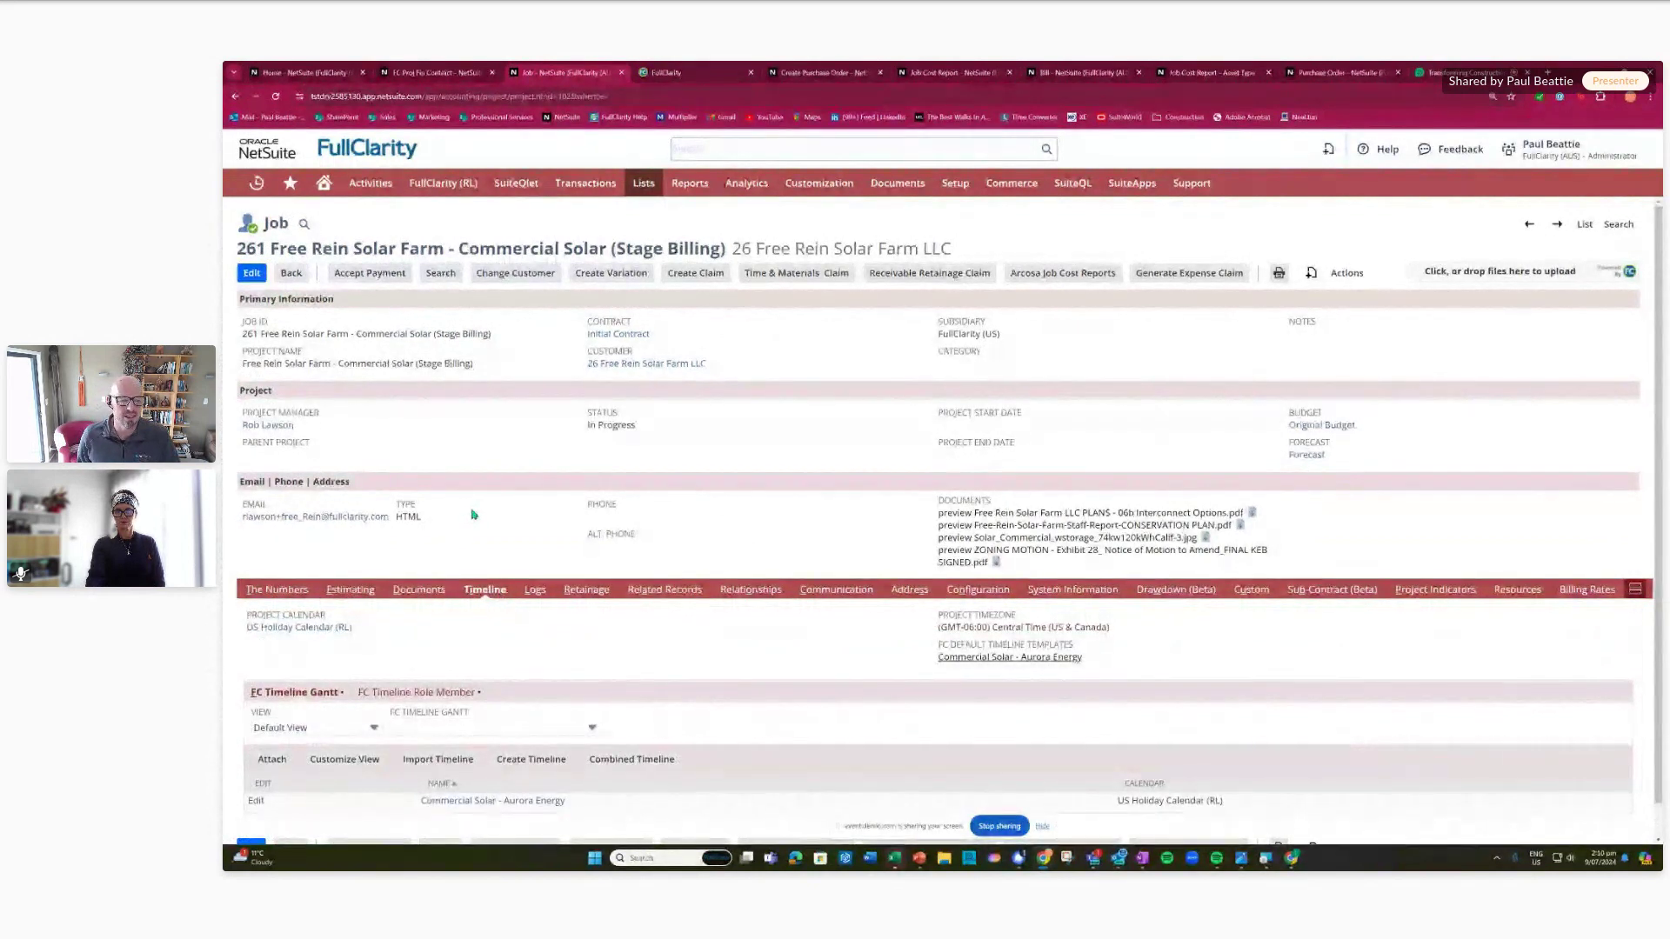
scroll(407, 737, "down", 1)
left_click(408, 731)
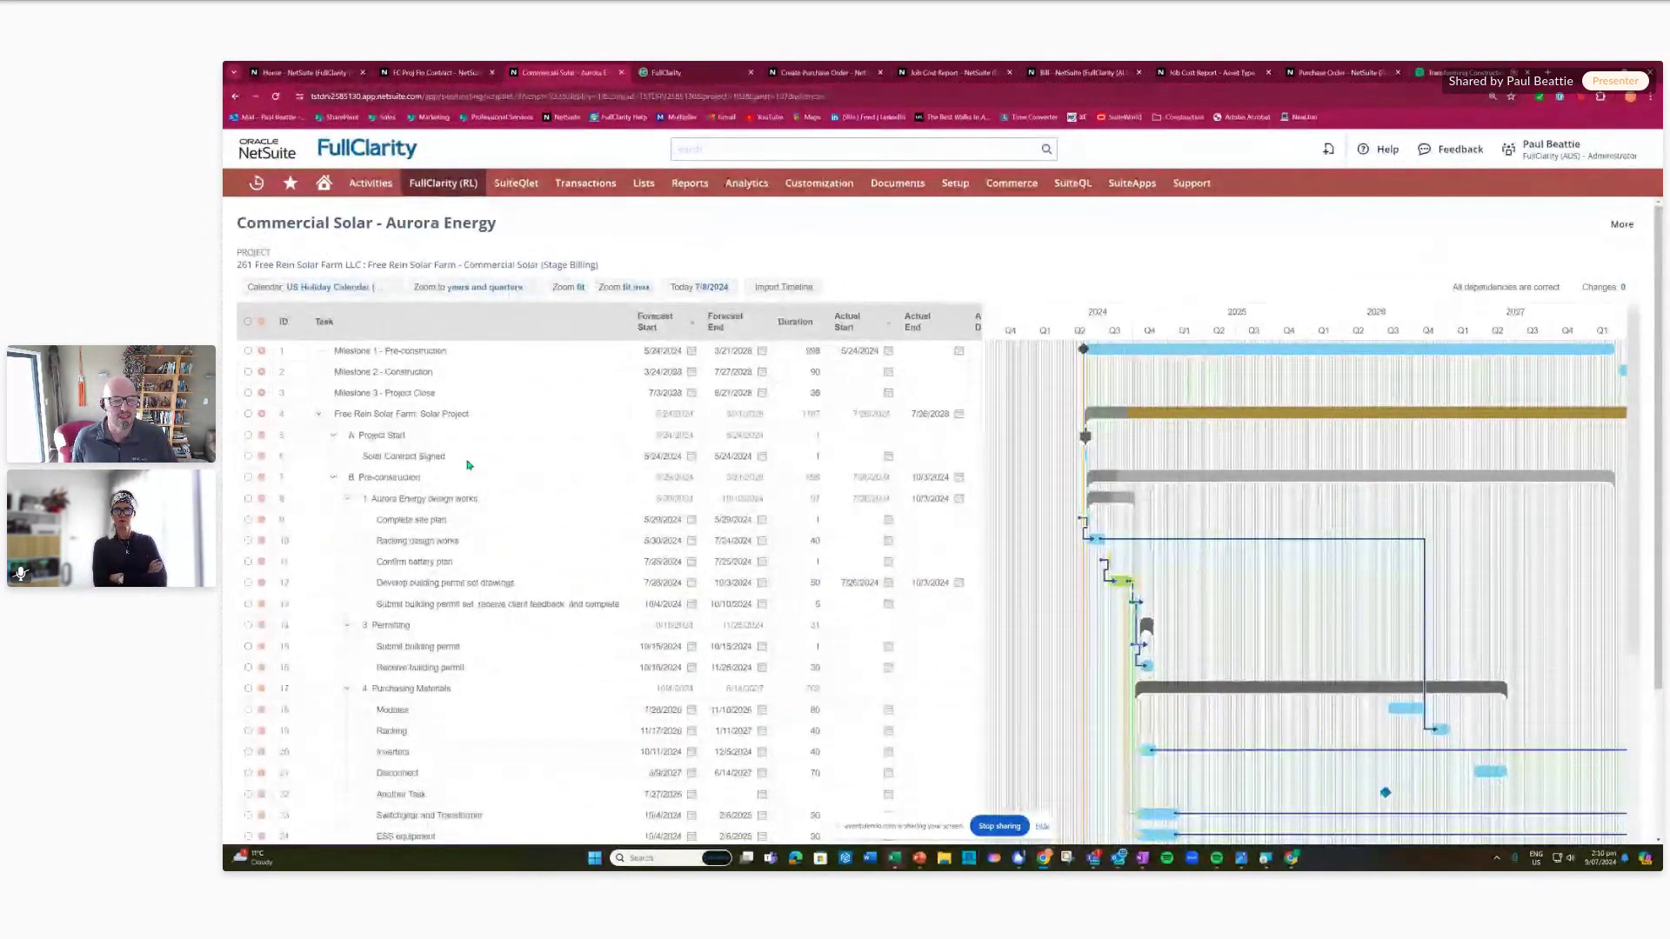
- Fit the whole project in the Gantt chart, and inspect the milestone date columns and the available holiday calendars
left_click(601, 288)
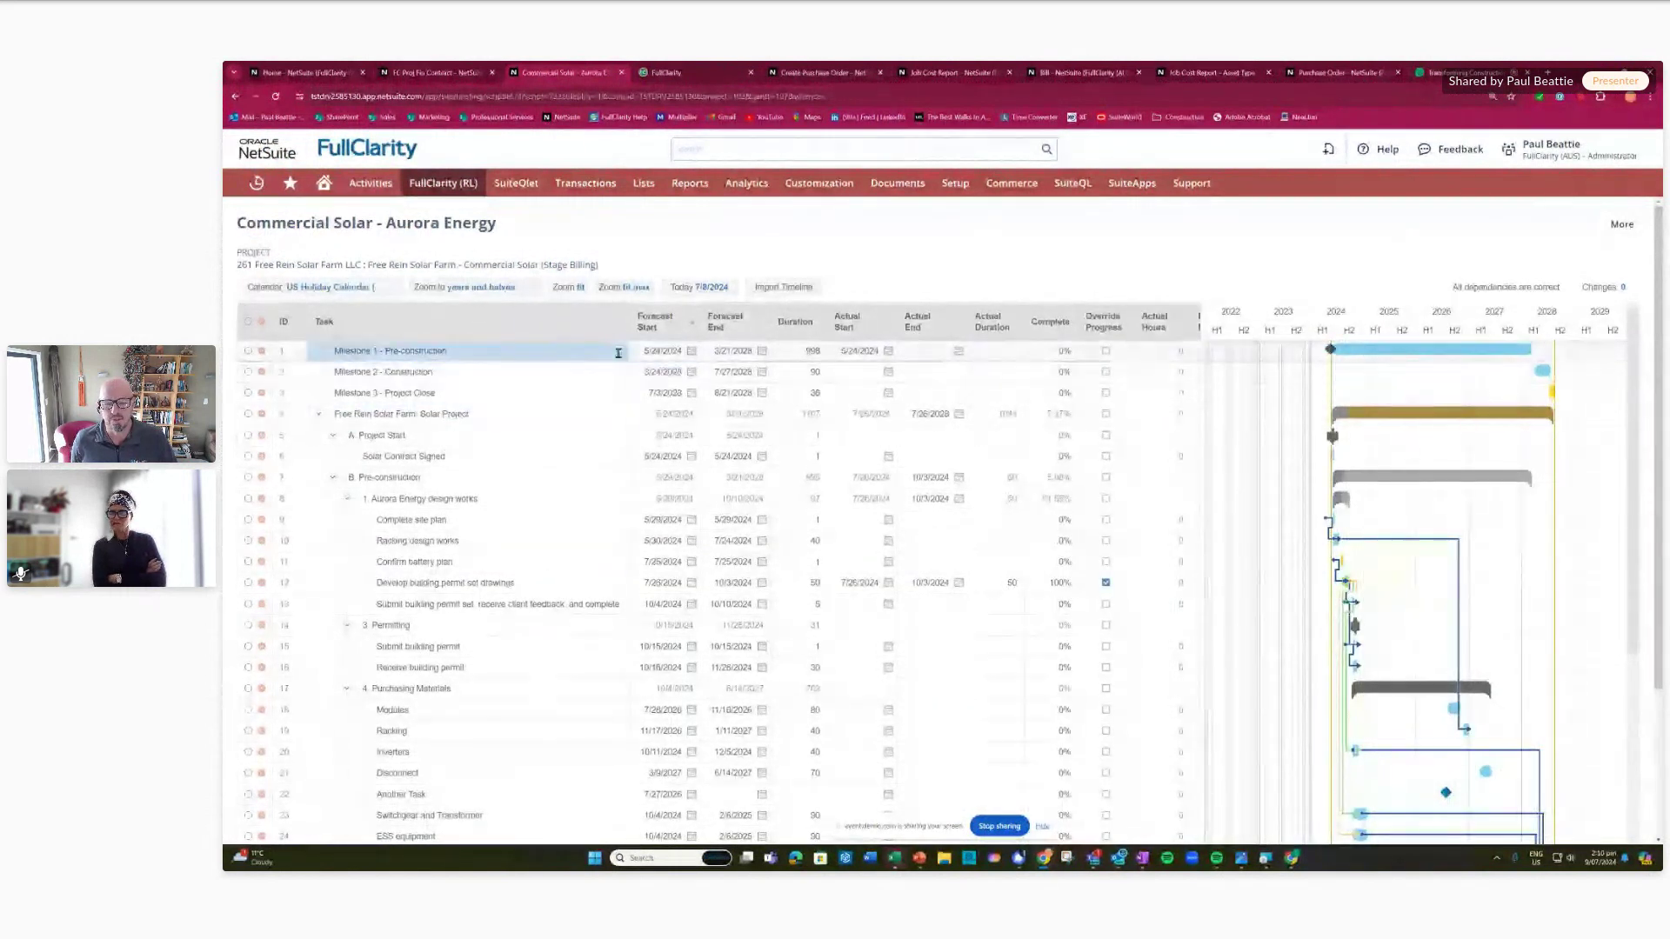
left_click(735, 351)
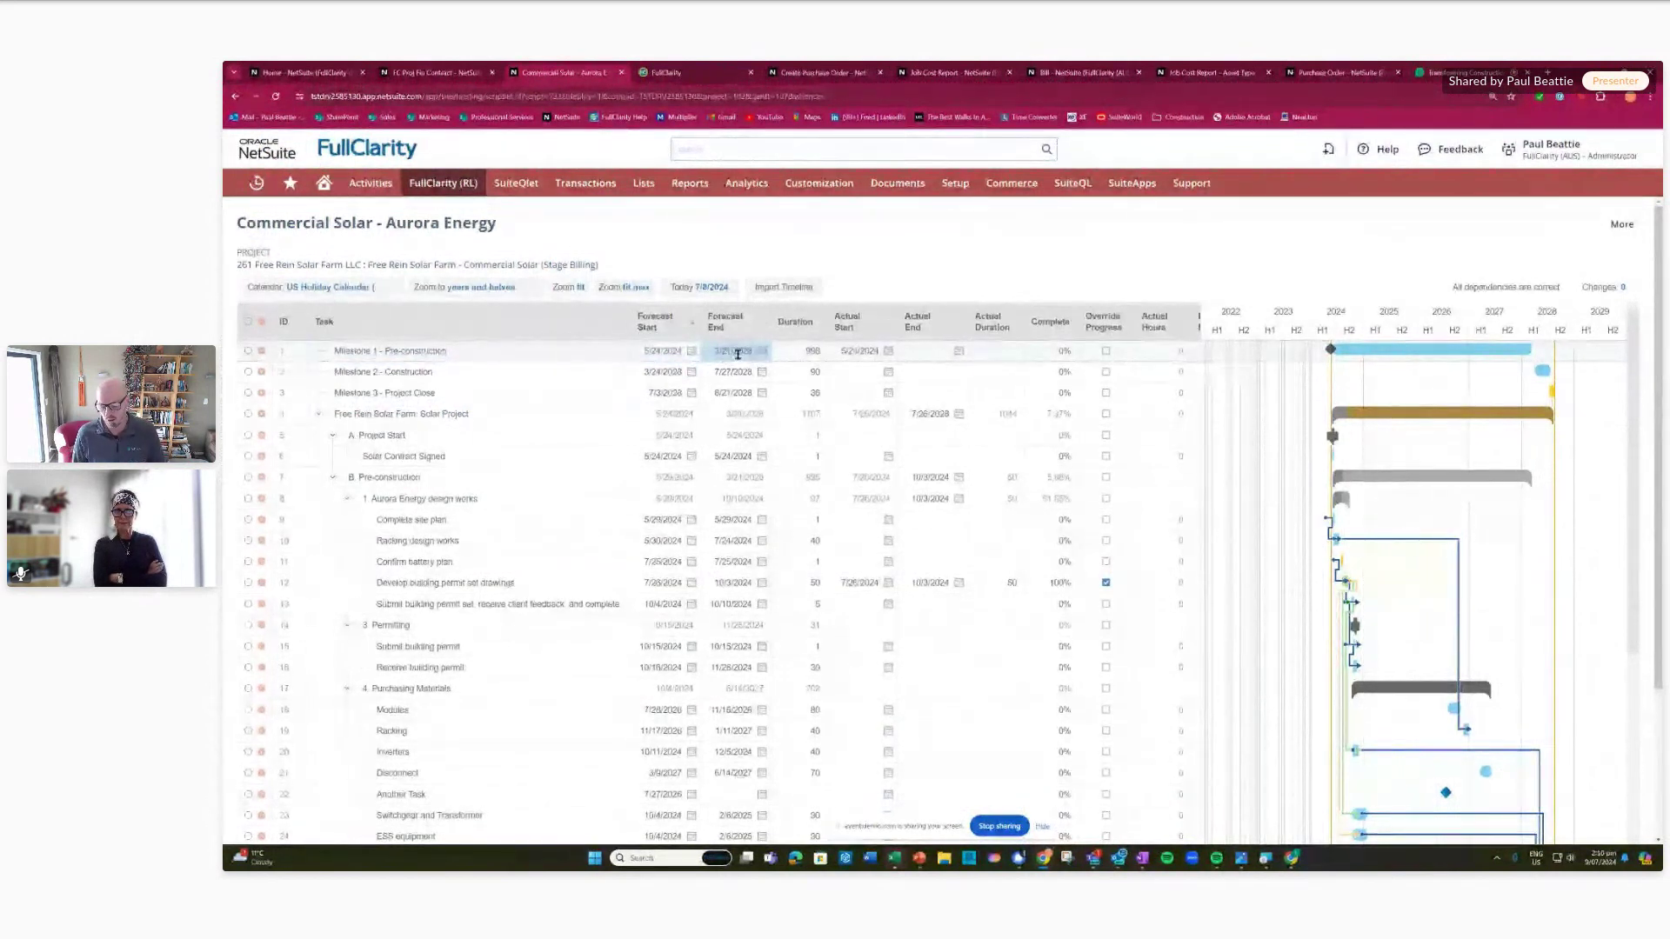
left_click(840, 396)
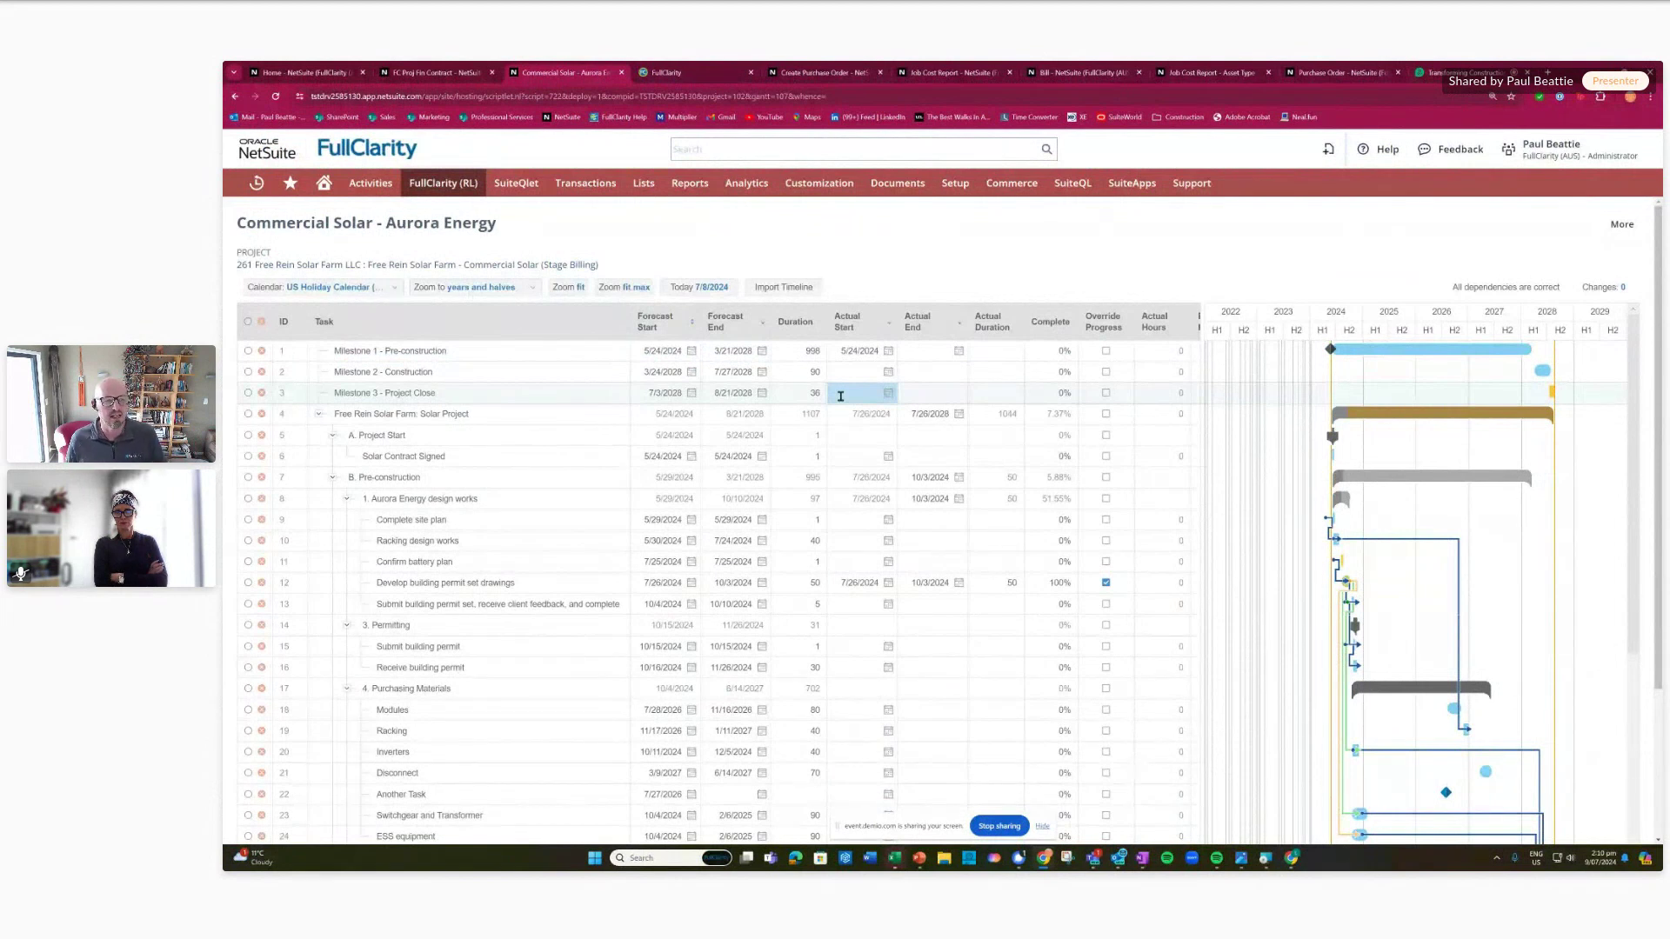
left_click(397, 290)
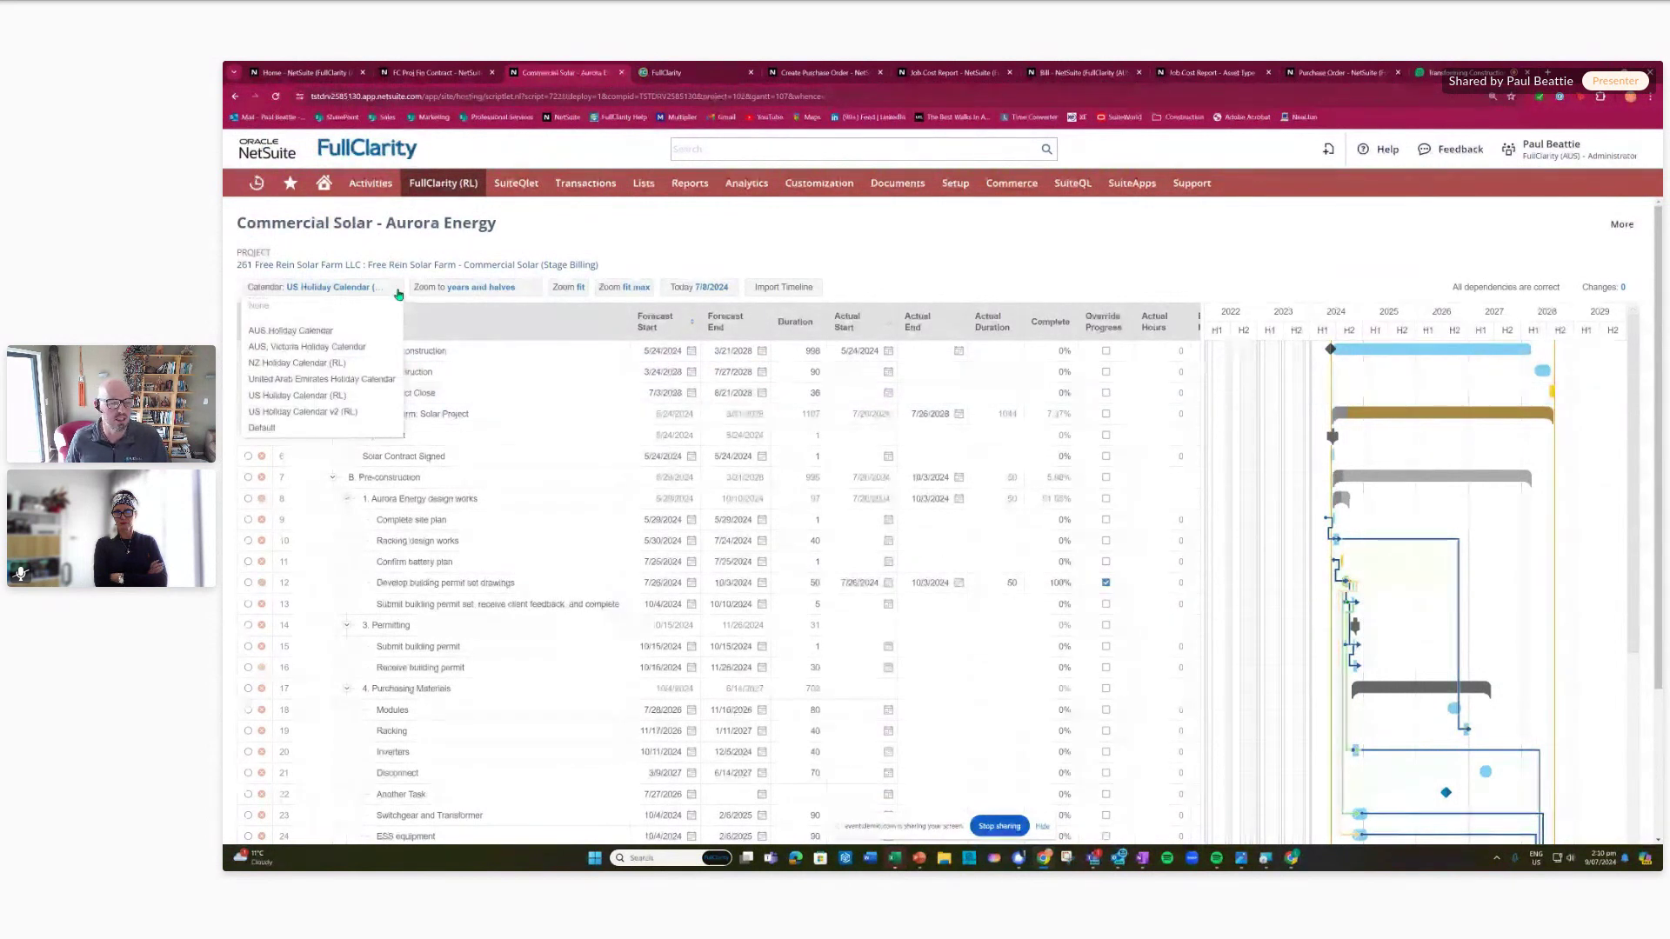
left_click(397, 294)
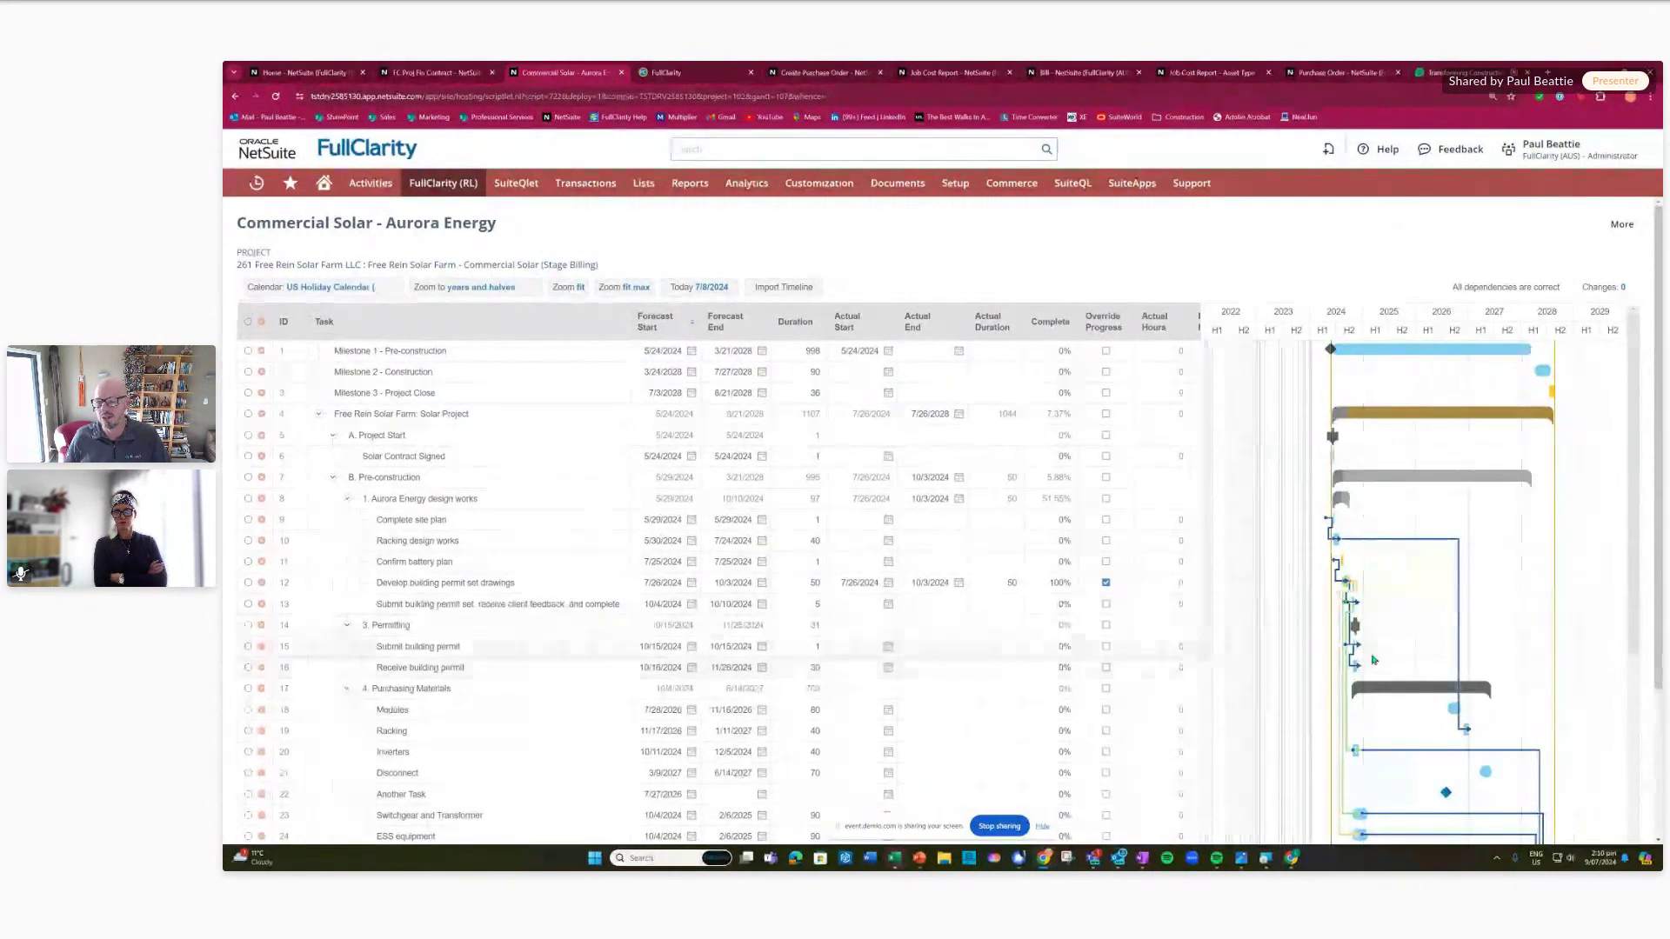
- Compare the Gantt time scales, including quarters and months, the fitted view, and months and weeks
scroll(1346, 506, "down", 1)
double_click(1324, 327)
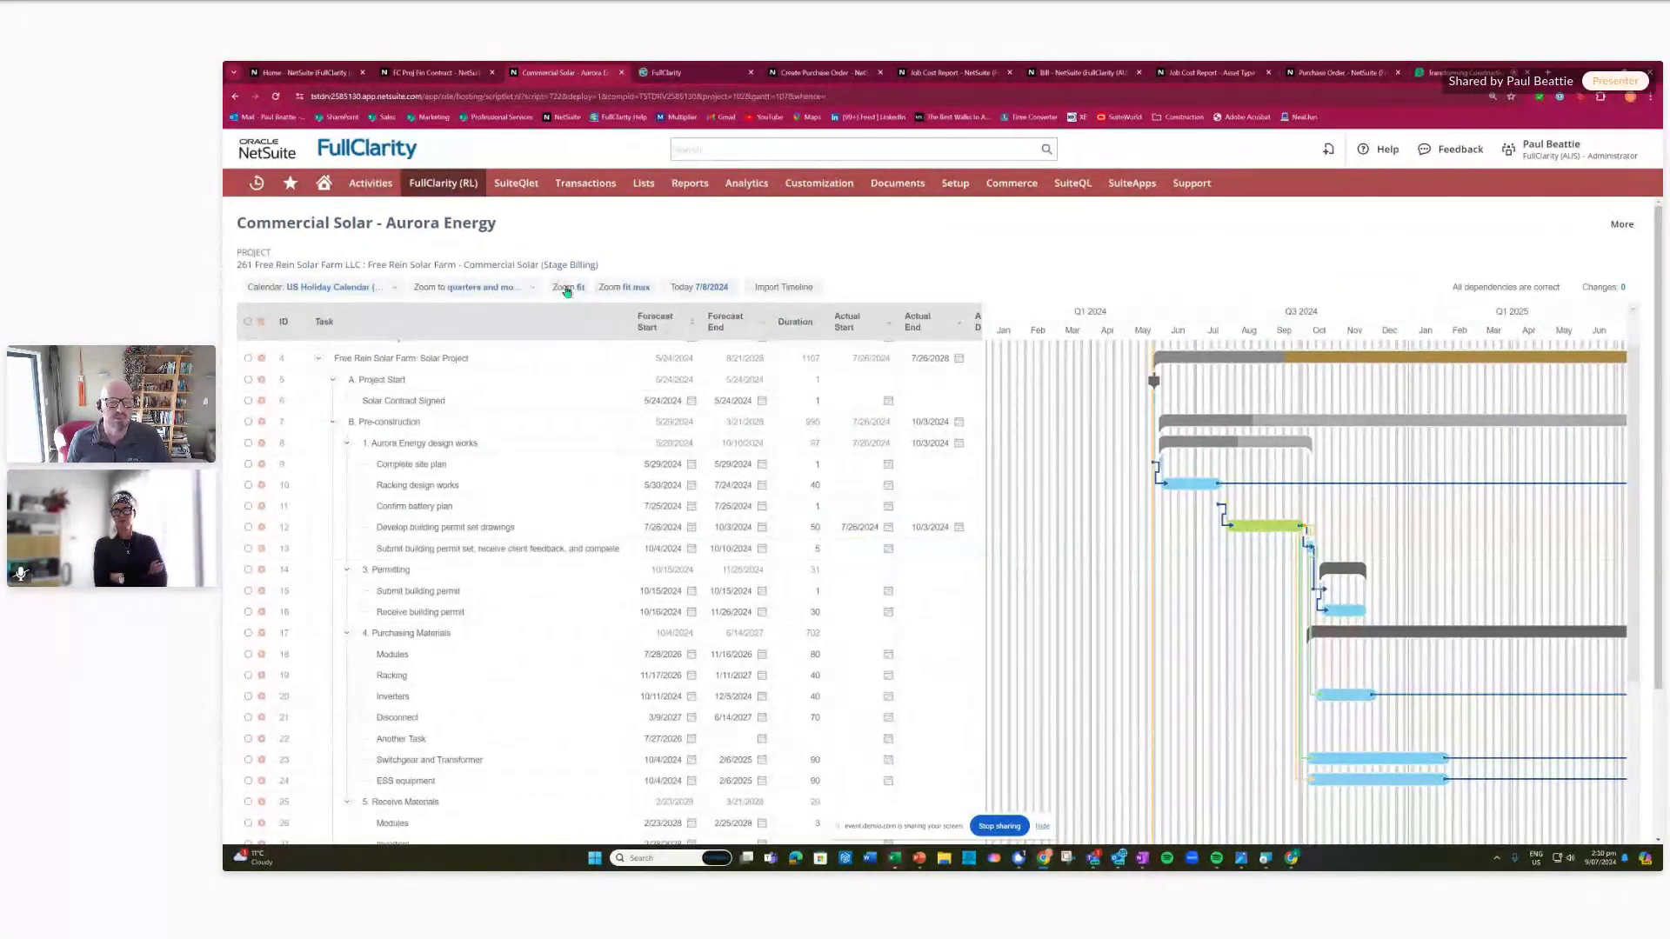
left_click(625, 290)
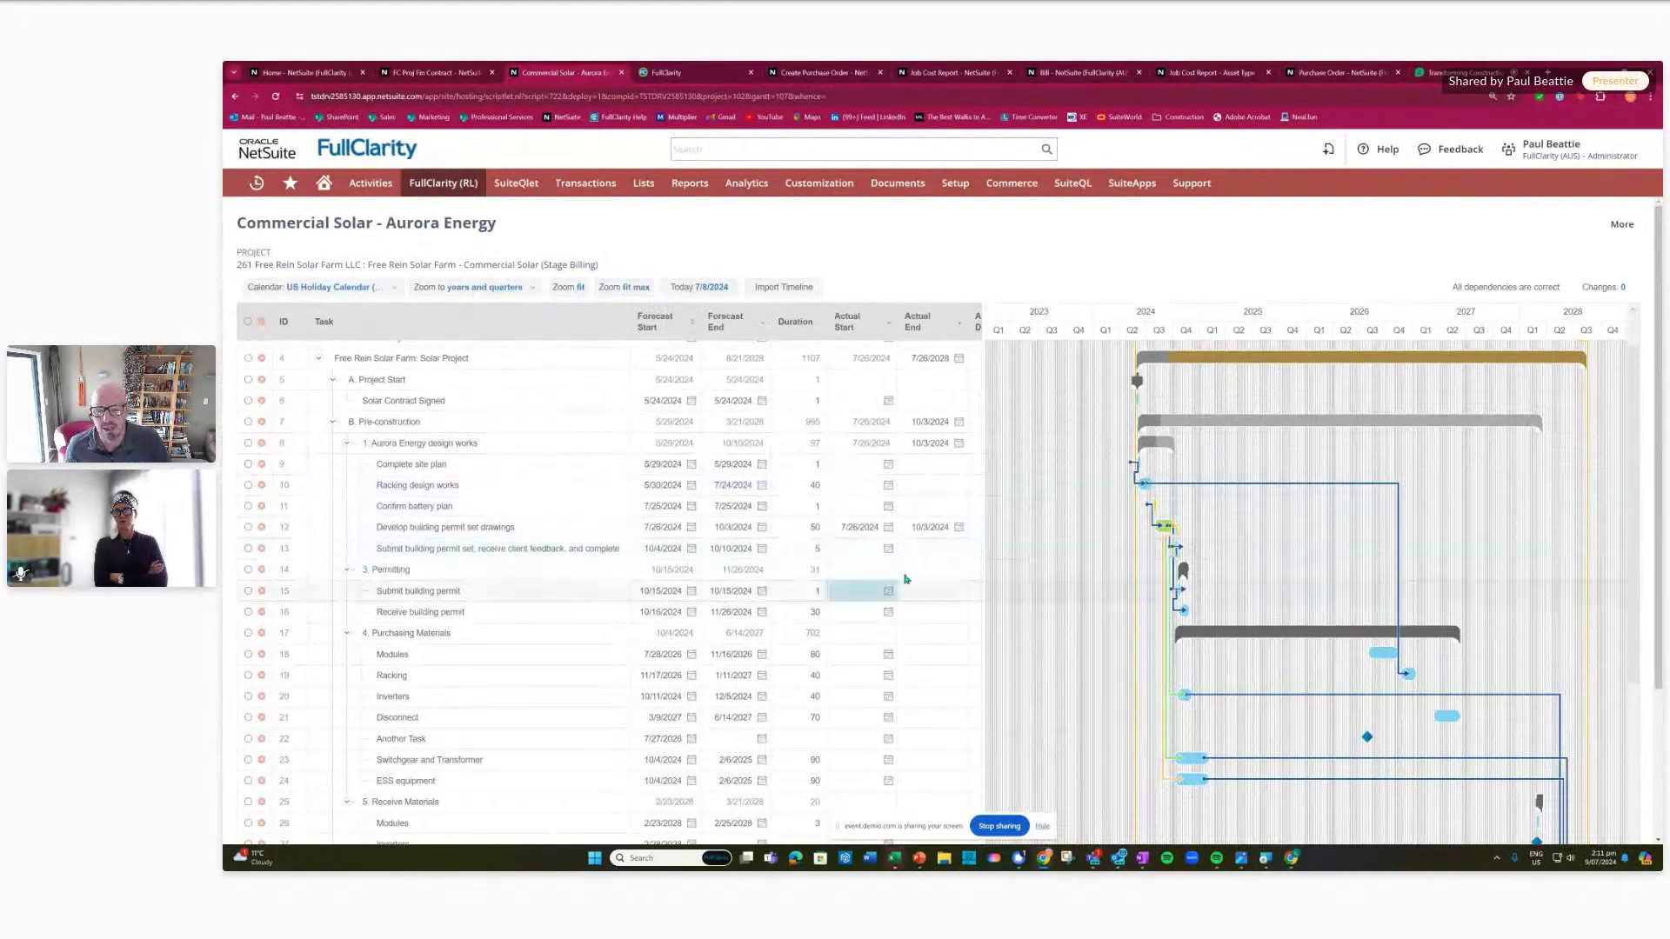
left_click(484, 294)
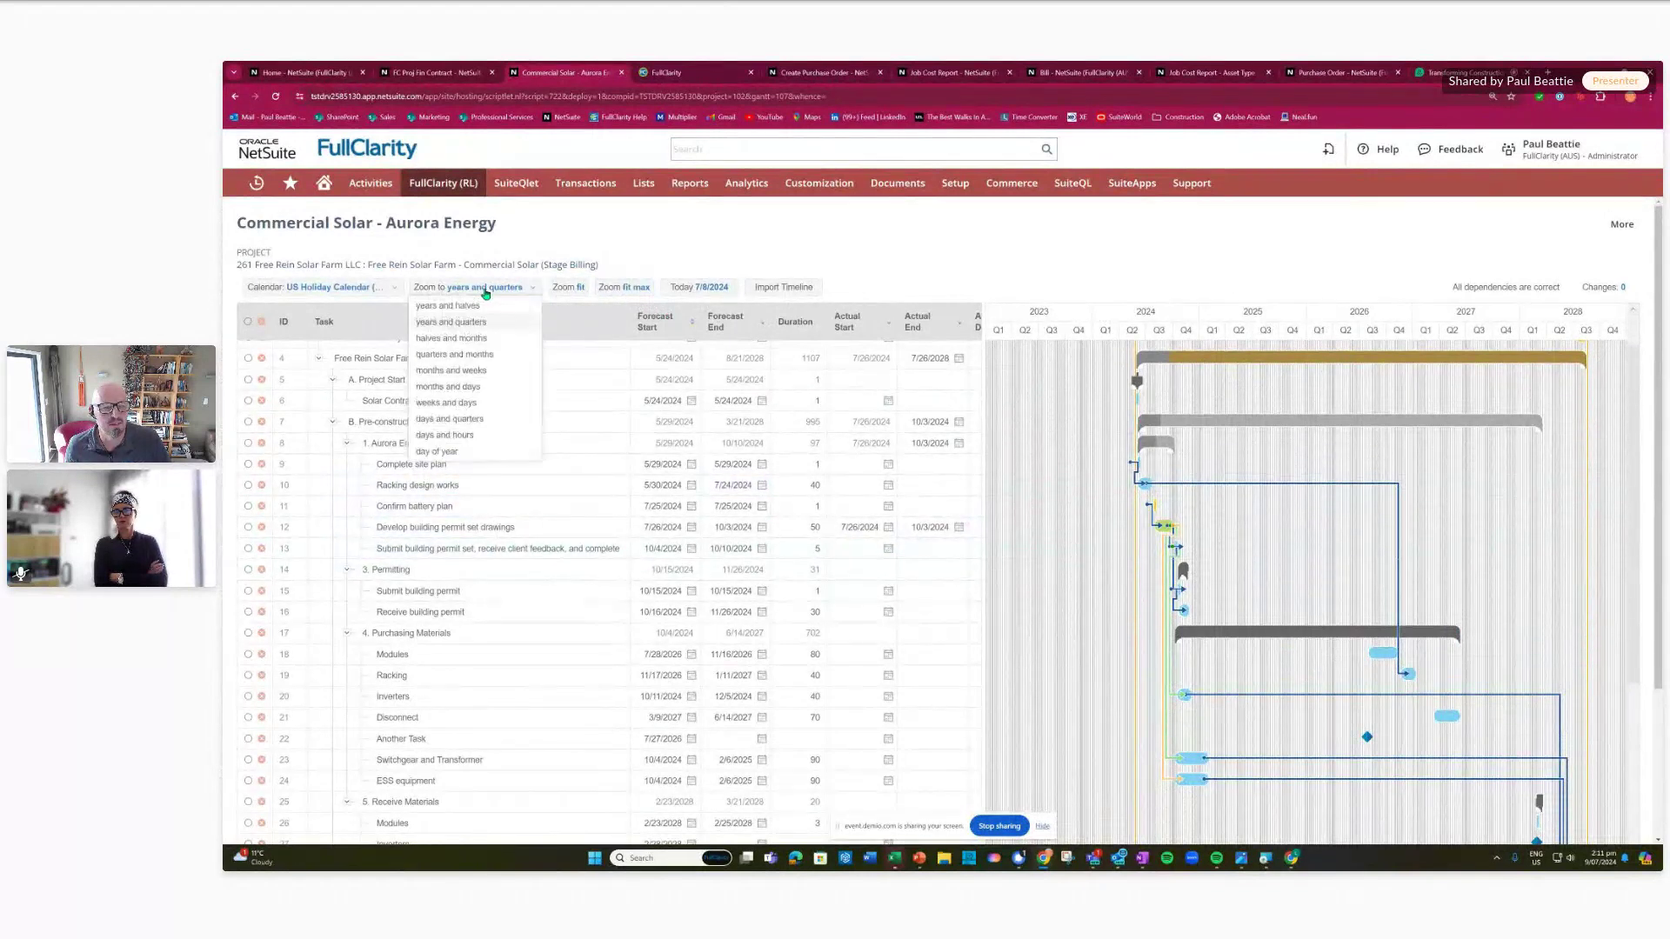
left_click(473, 372)
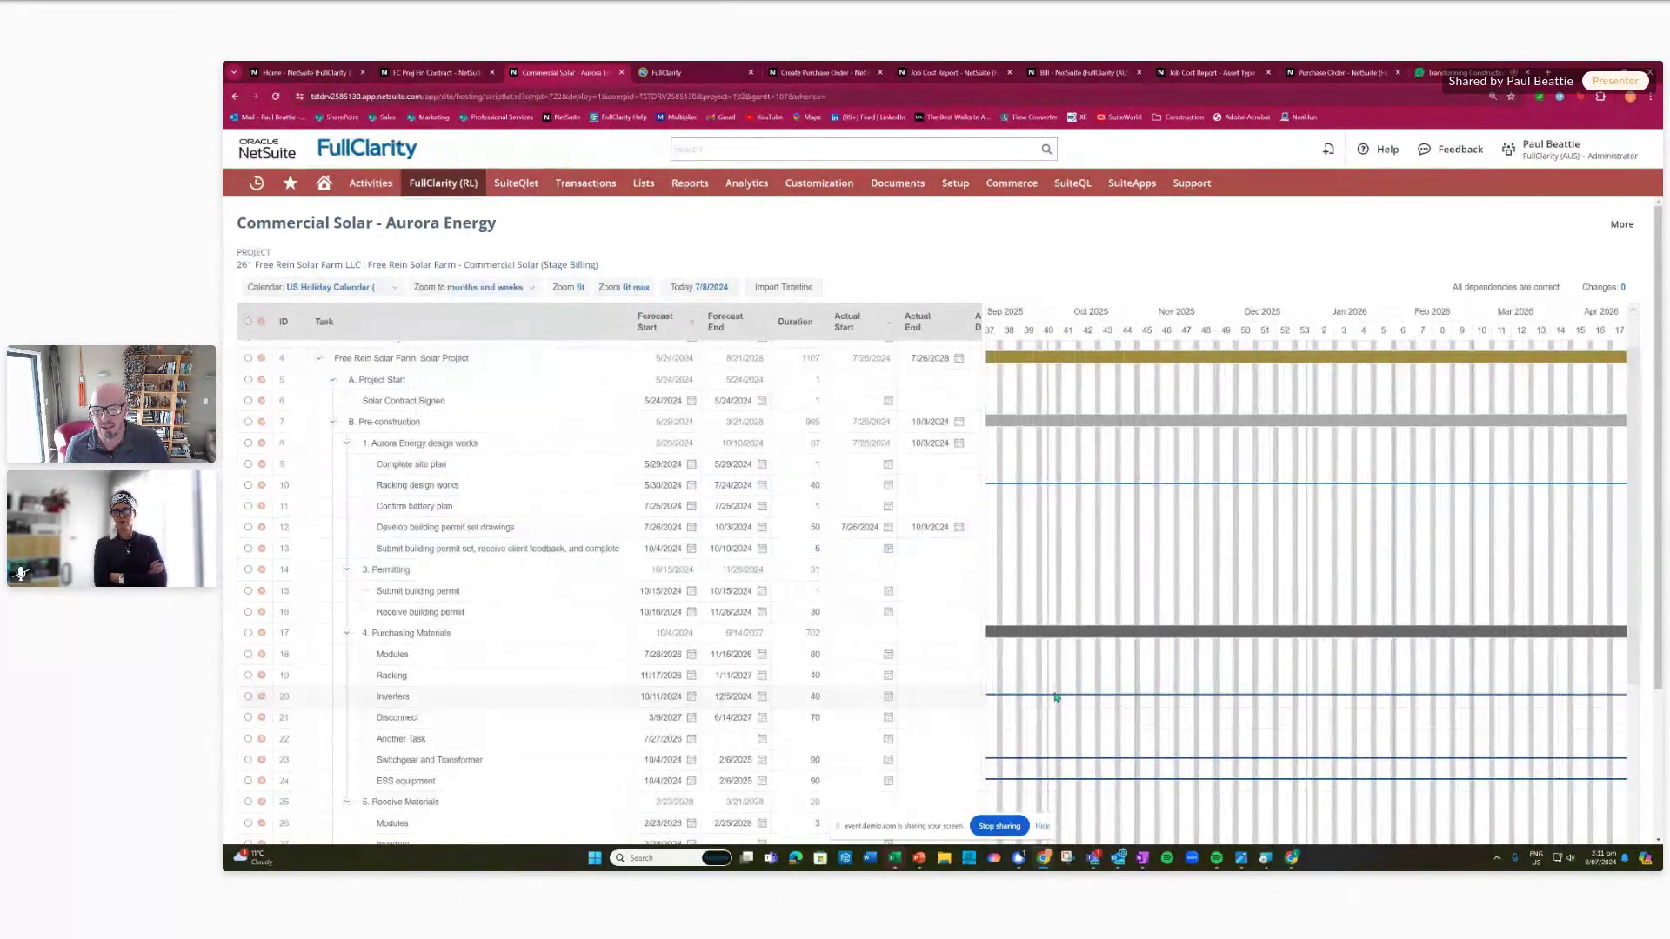
- Scale the Gantt to halves and months, extend the Develop building permit set drawings task to 11/11/2024, and move its dependent tasks
left_click(475, 287)
left_click(470, 339)
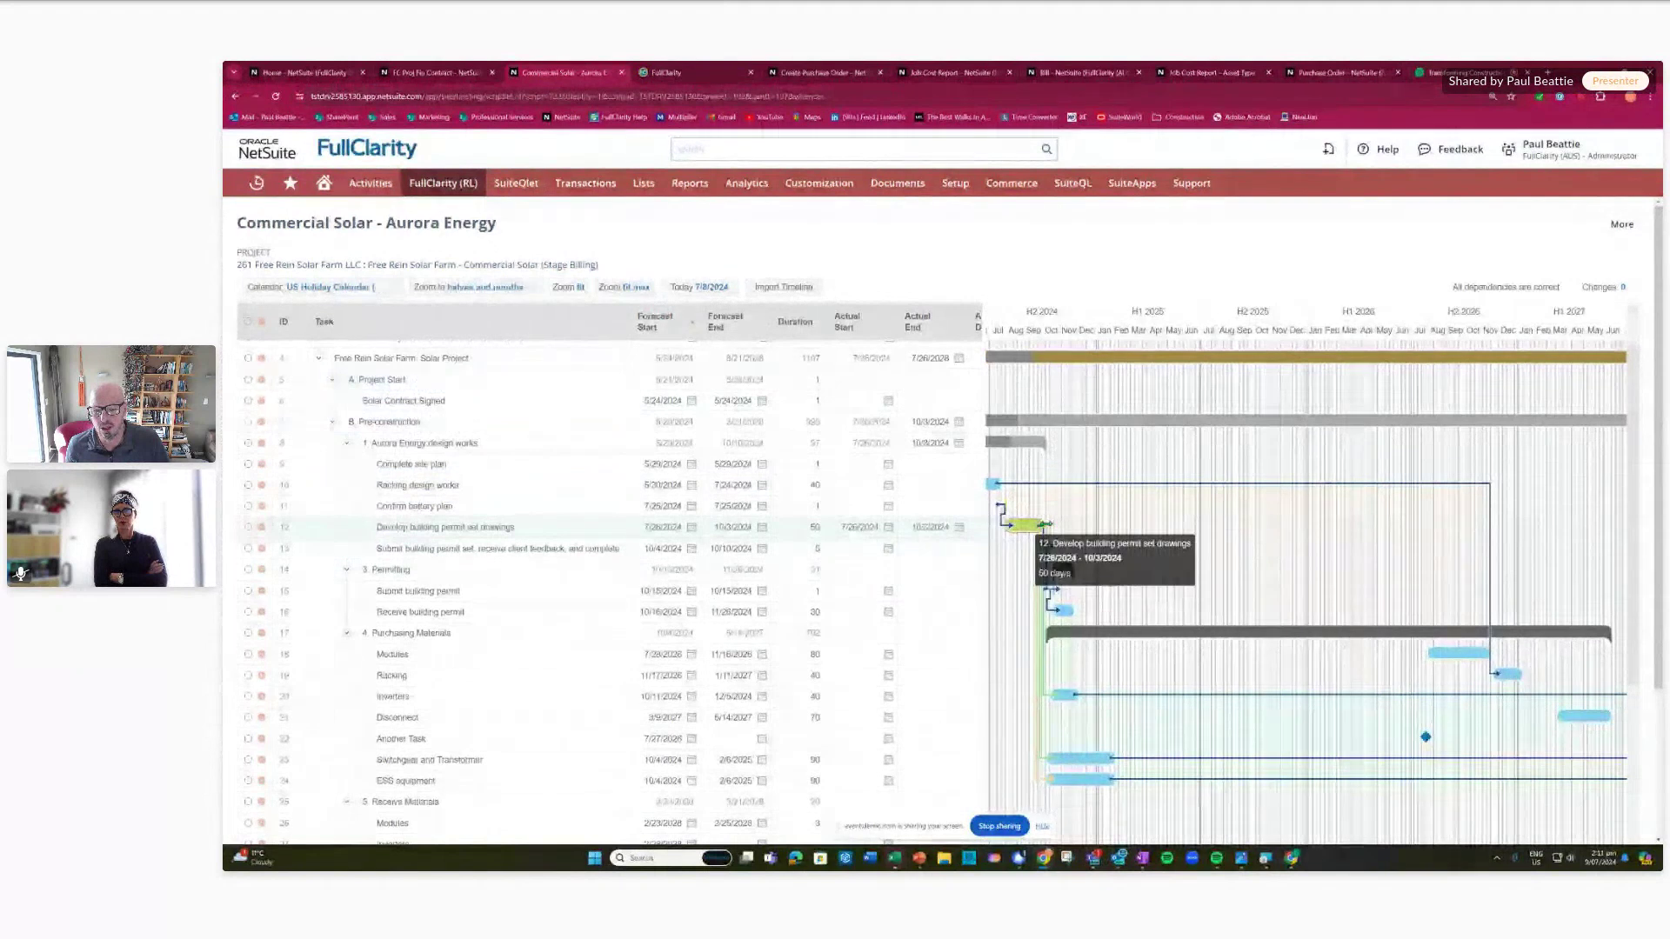
left_click_drag(1043, 525, 1066, 529)
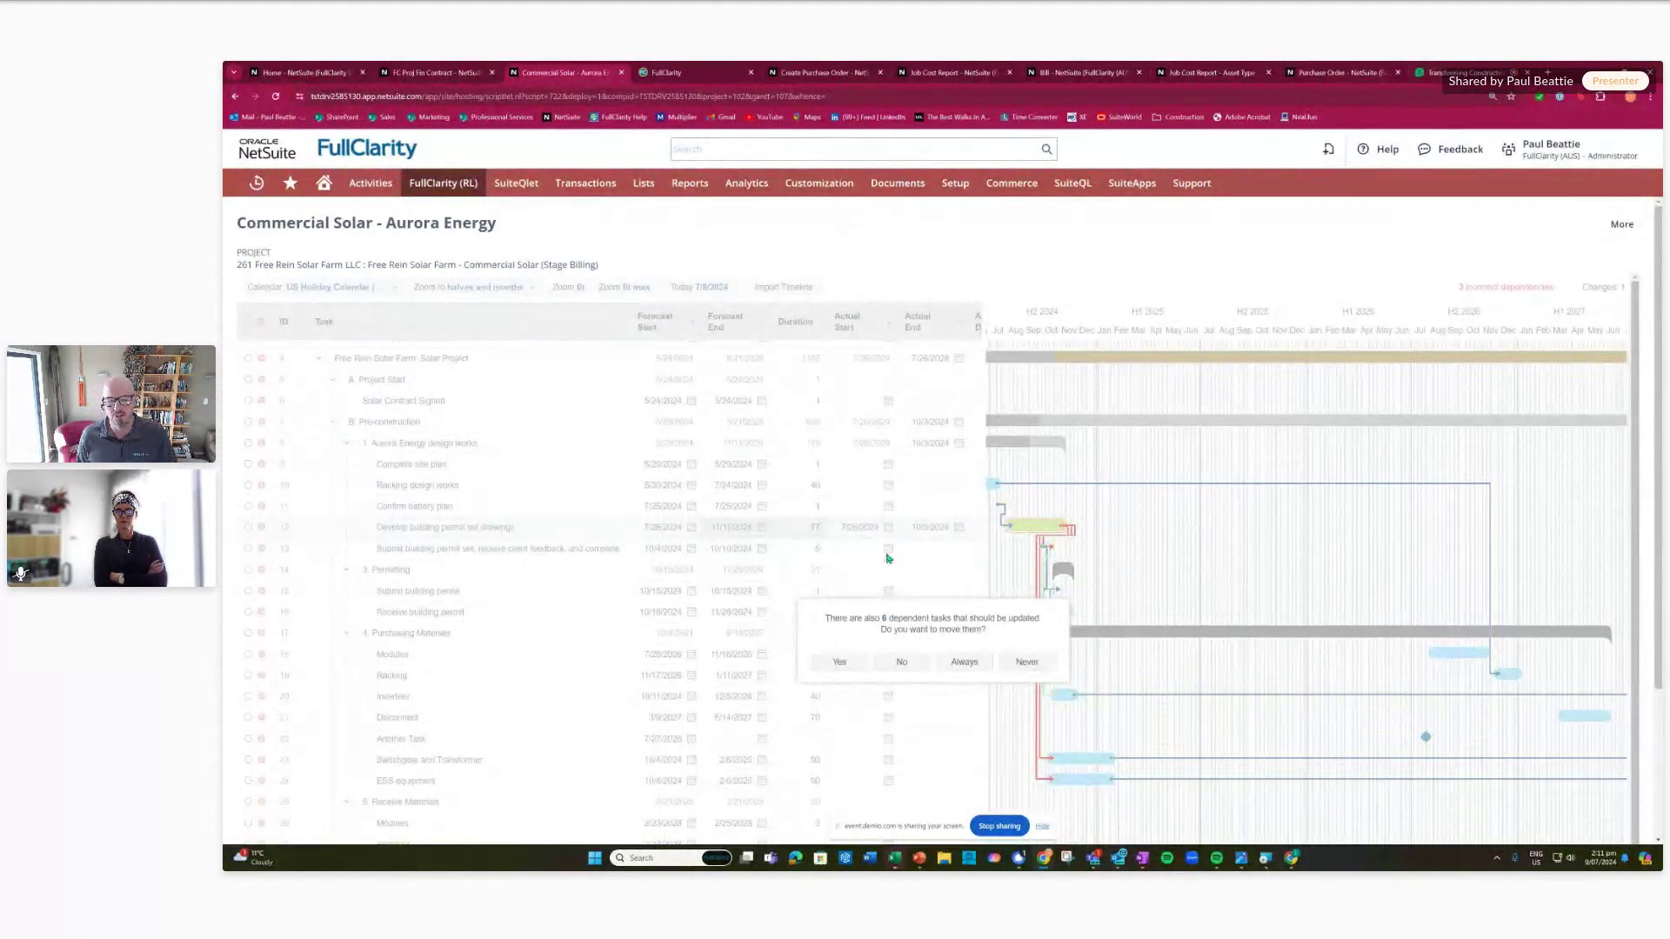
left_click(840, 663)
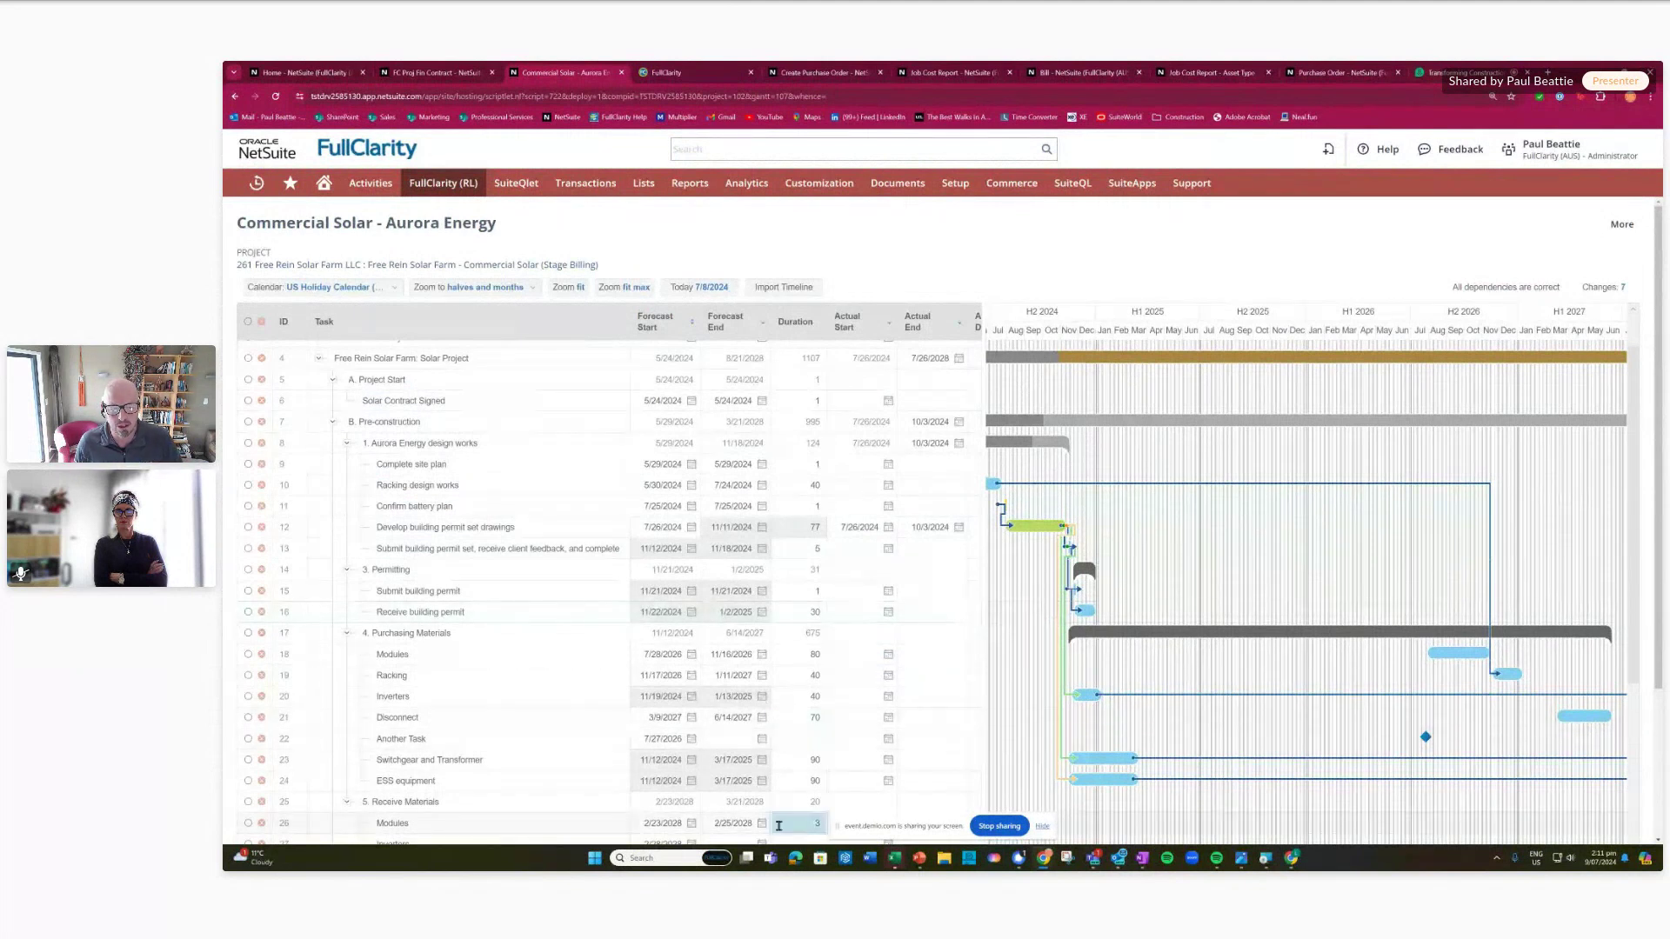
- Examine the rescheduled tasks, the work, units and dependency columns, and the baseline and critical path options below the Gantt
scroll(757, 792, "down", 2)
scroll(757, 792, "down", 5)
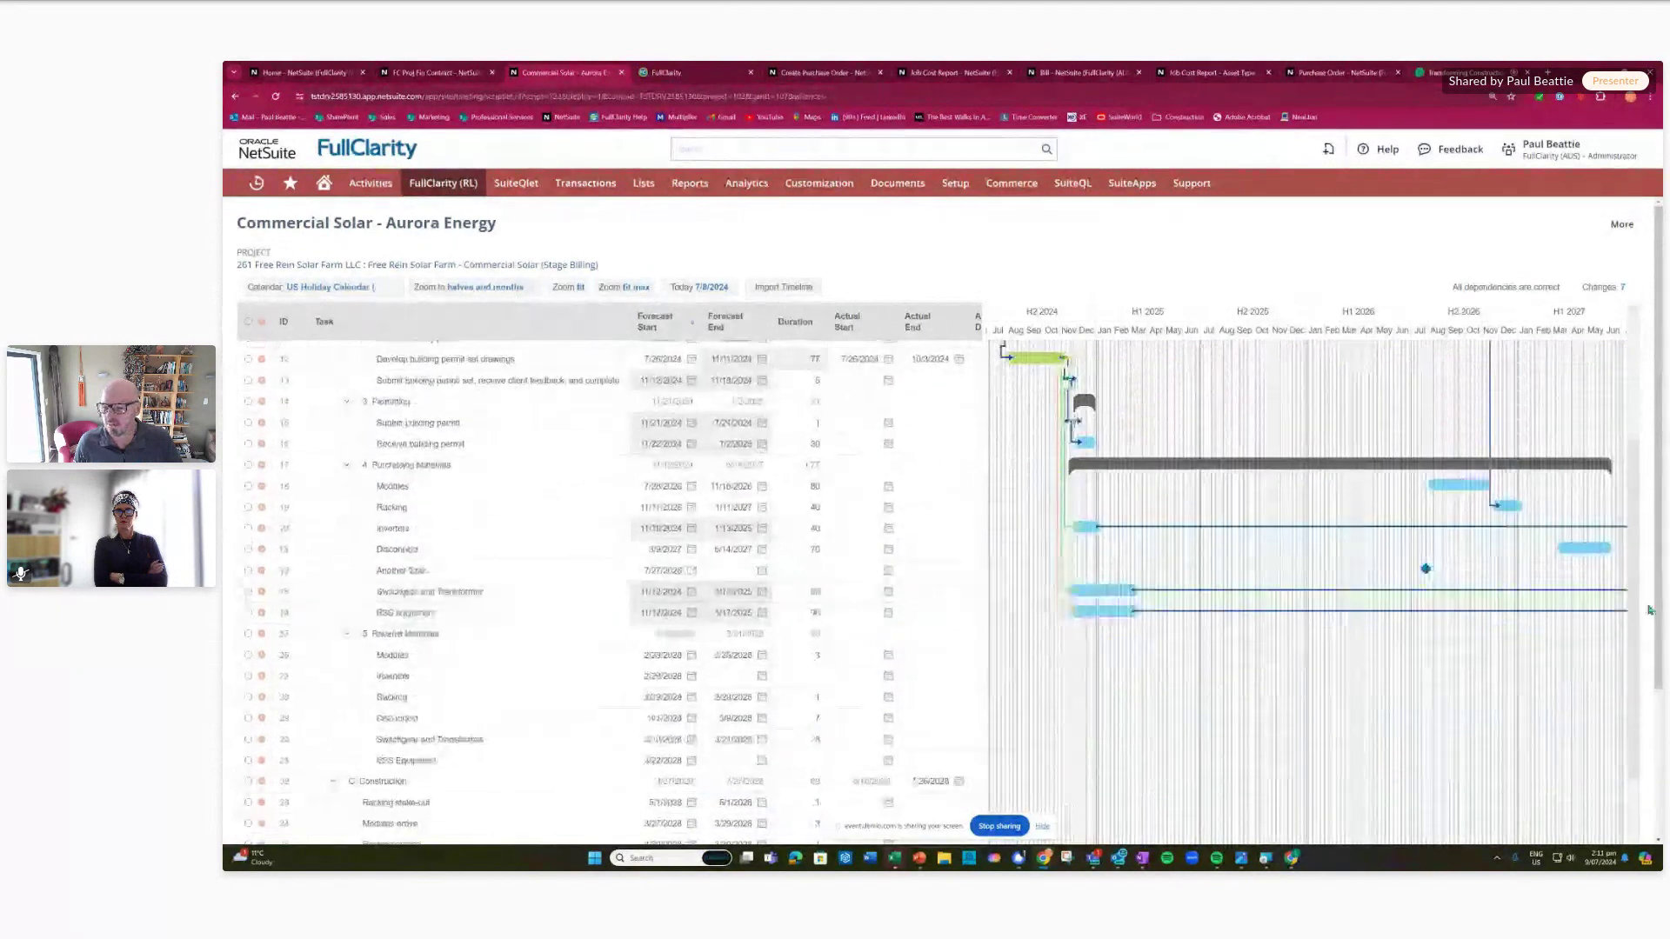
left_click_drag(682, 753, 810, 753)
scroll(754, 645, "up", 8)
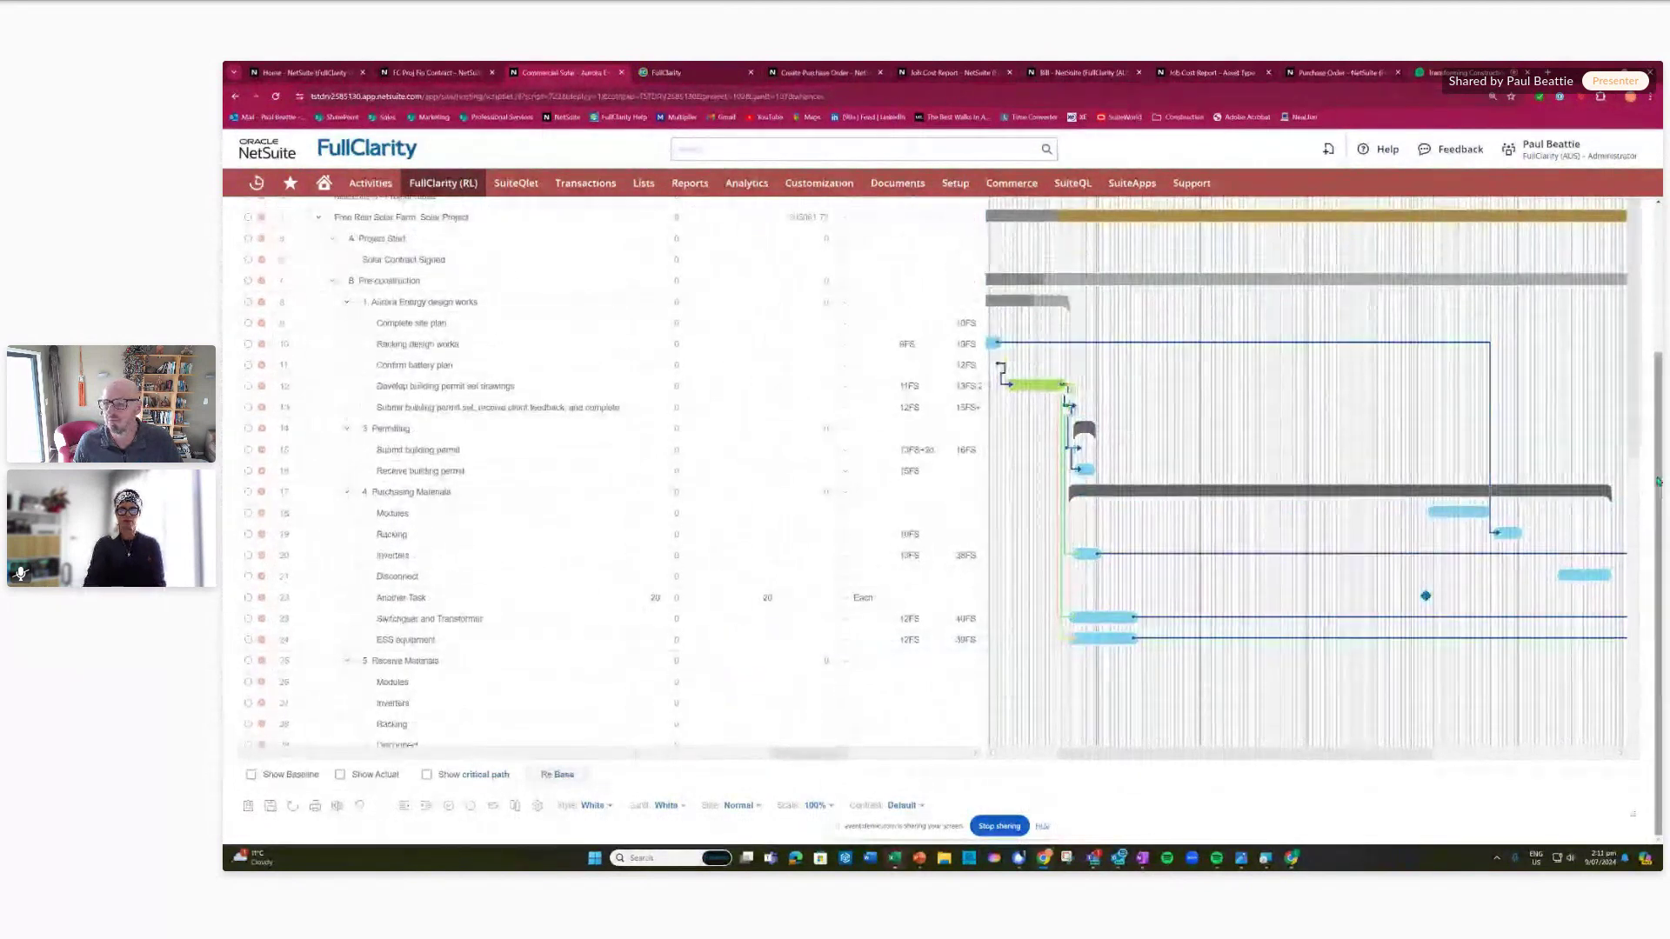
scroll(754, 645, "up", 3)
scroll(597, 373, "up", 2)
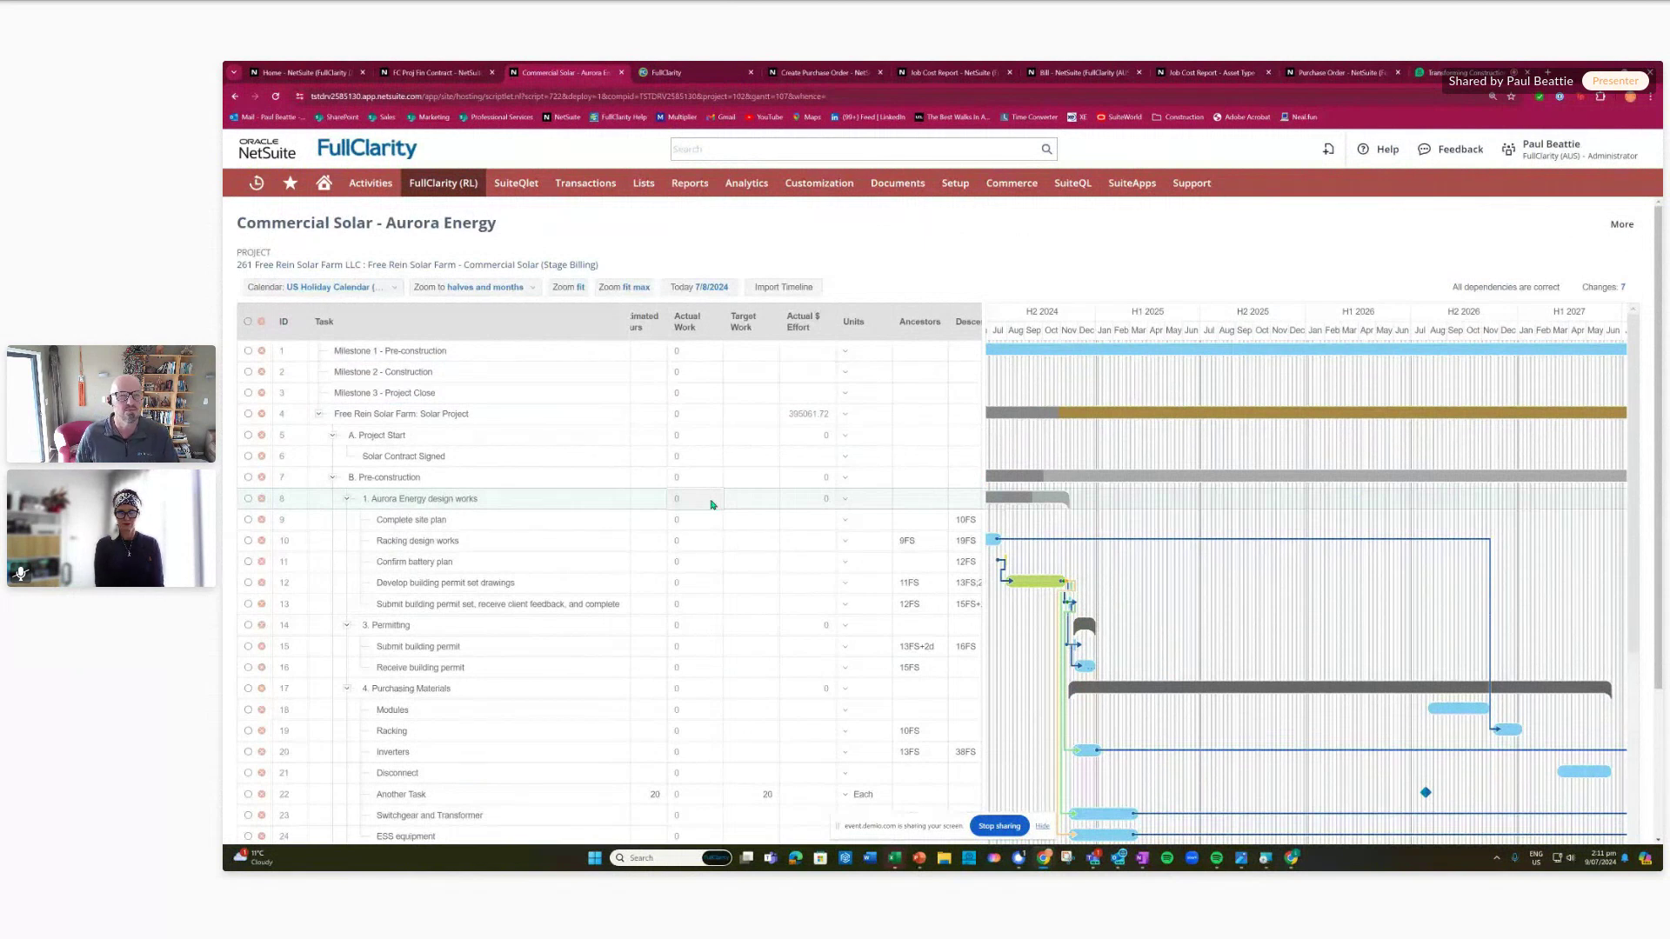
- Reopen the Free Rein Solar Farm job from the recent records and view its Weekly Report and Safety Checklist logs
left_click(418, 73)
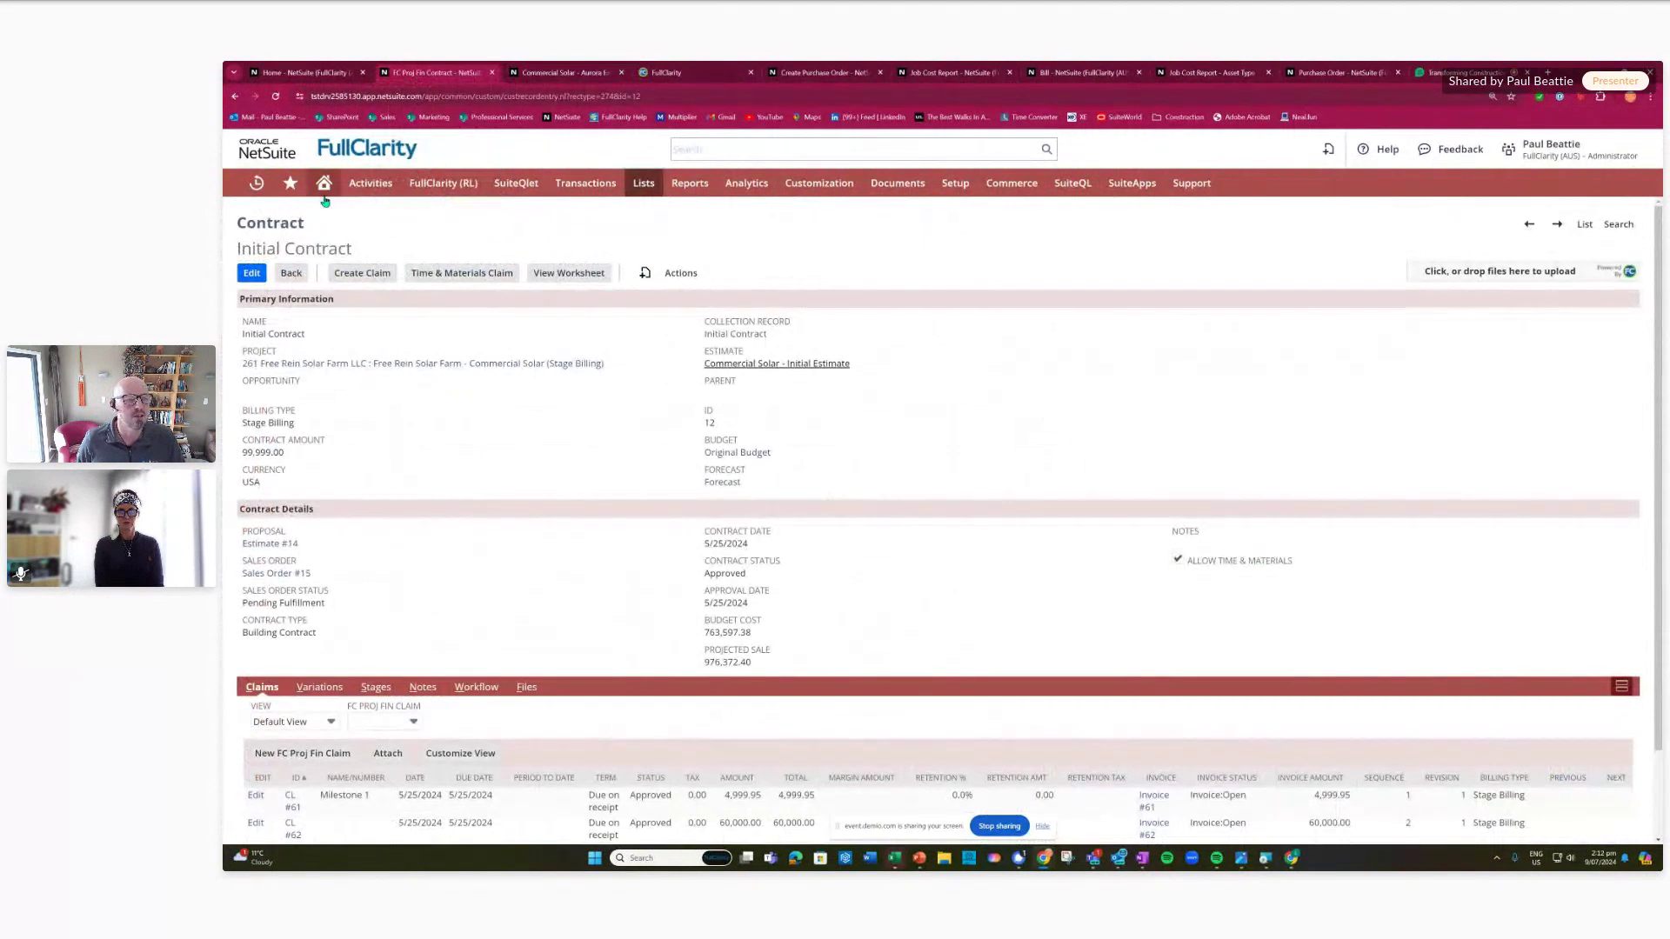
mouse_move(256, 183)
left_click(313, 241)
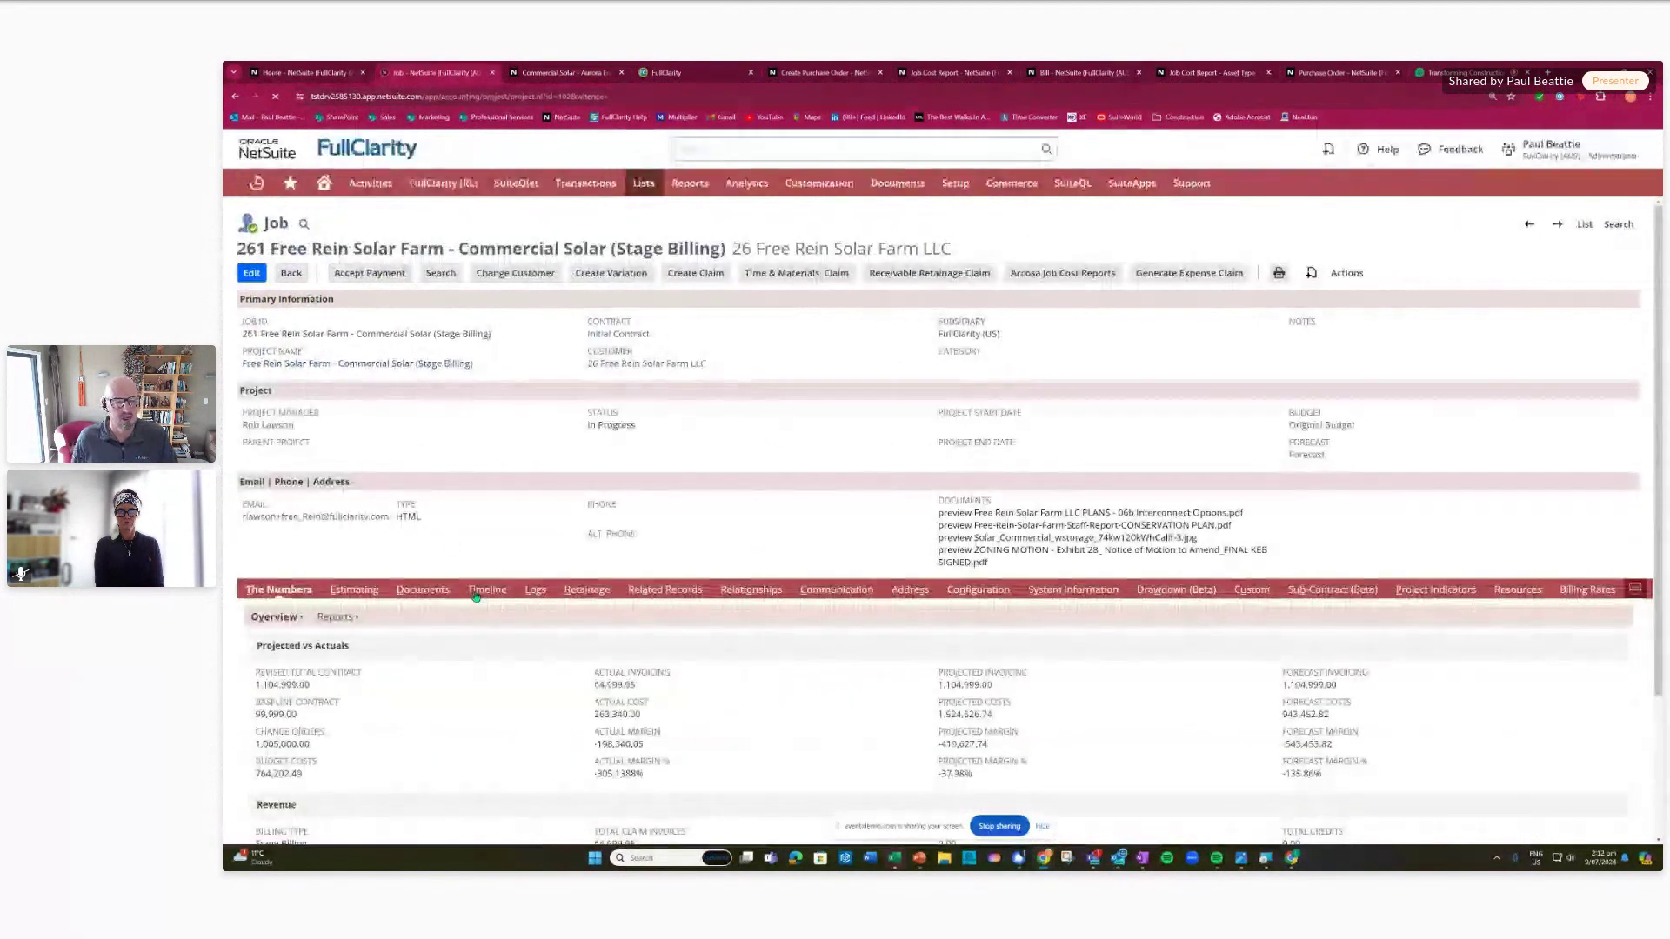
left_click(536, 596)
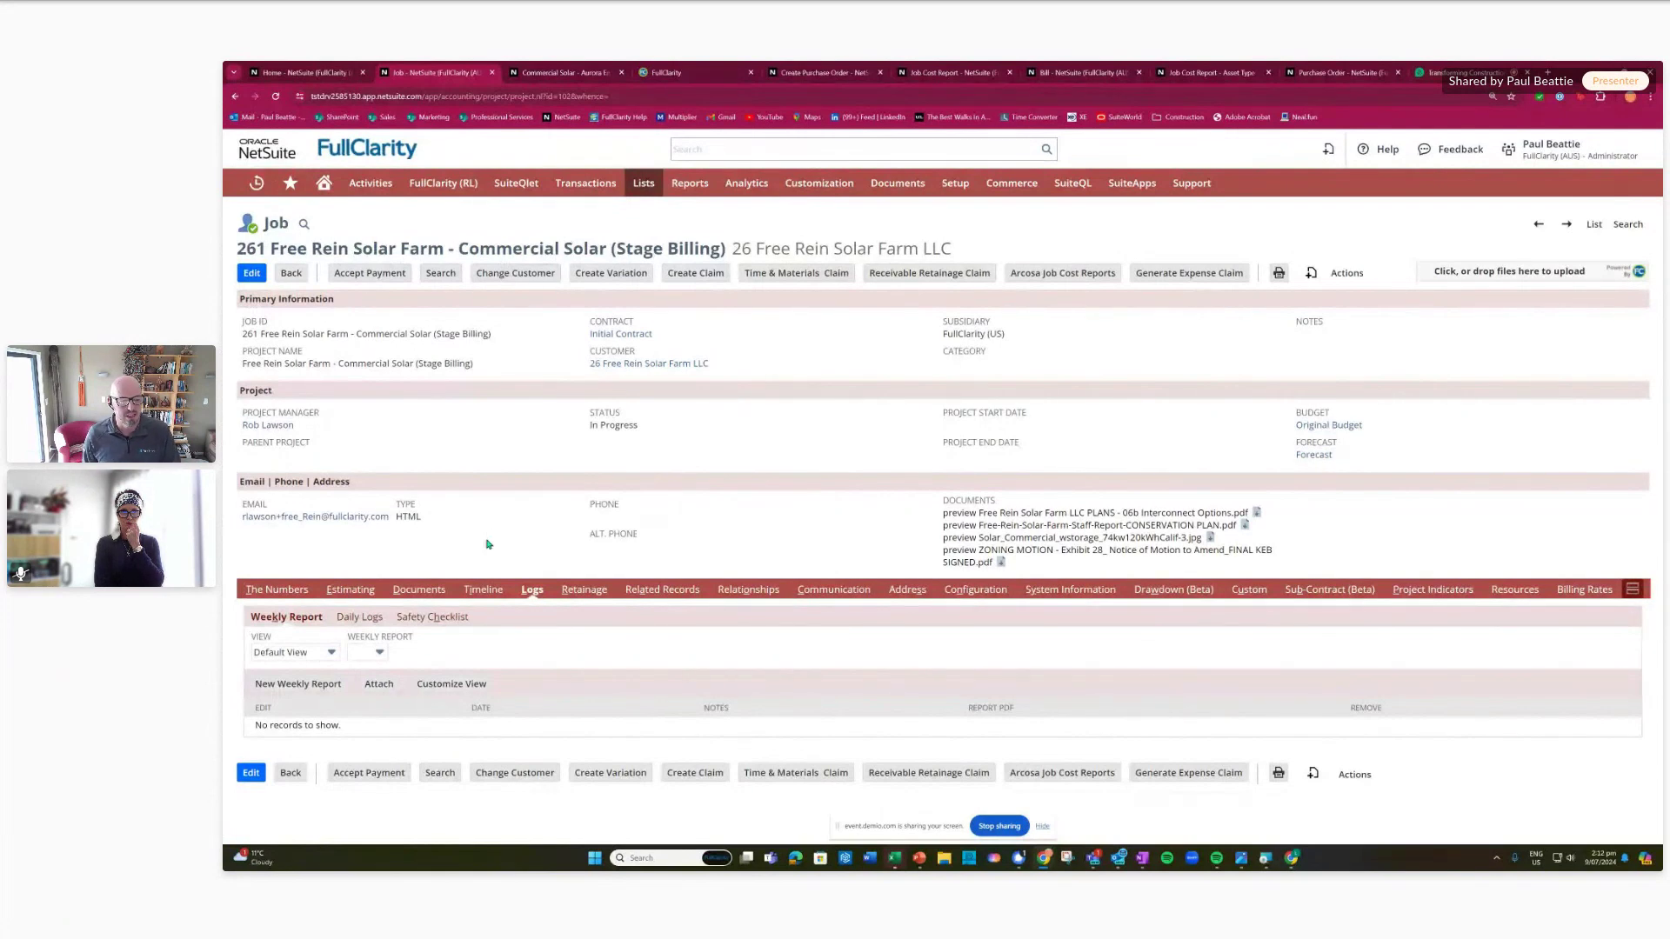
left_click(430, 618)
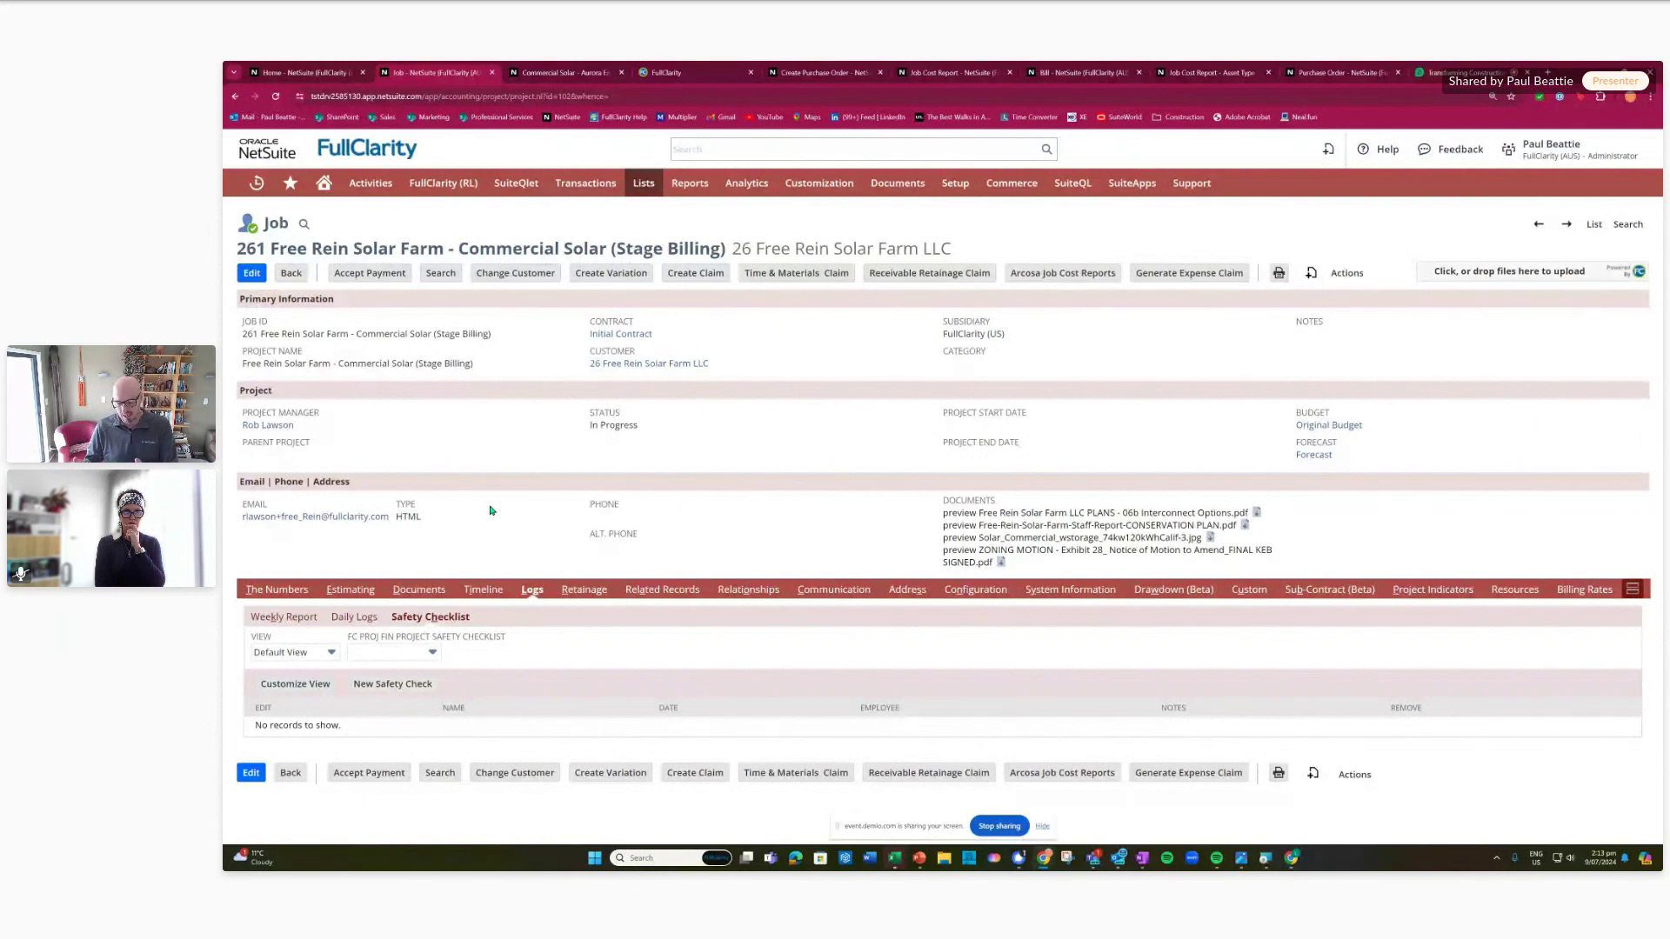
- Review the job's retainage details and its list of related transactions
left_click(586, 590)
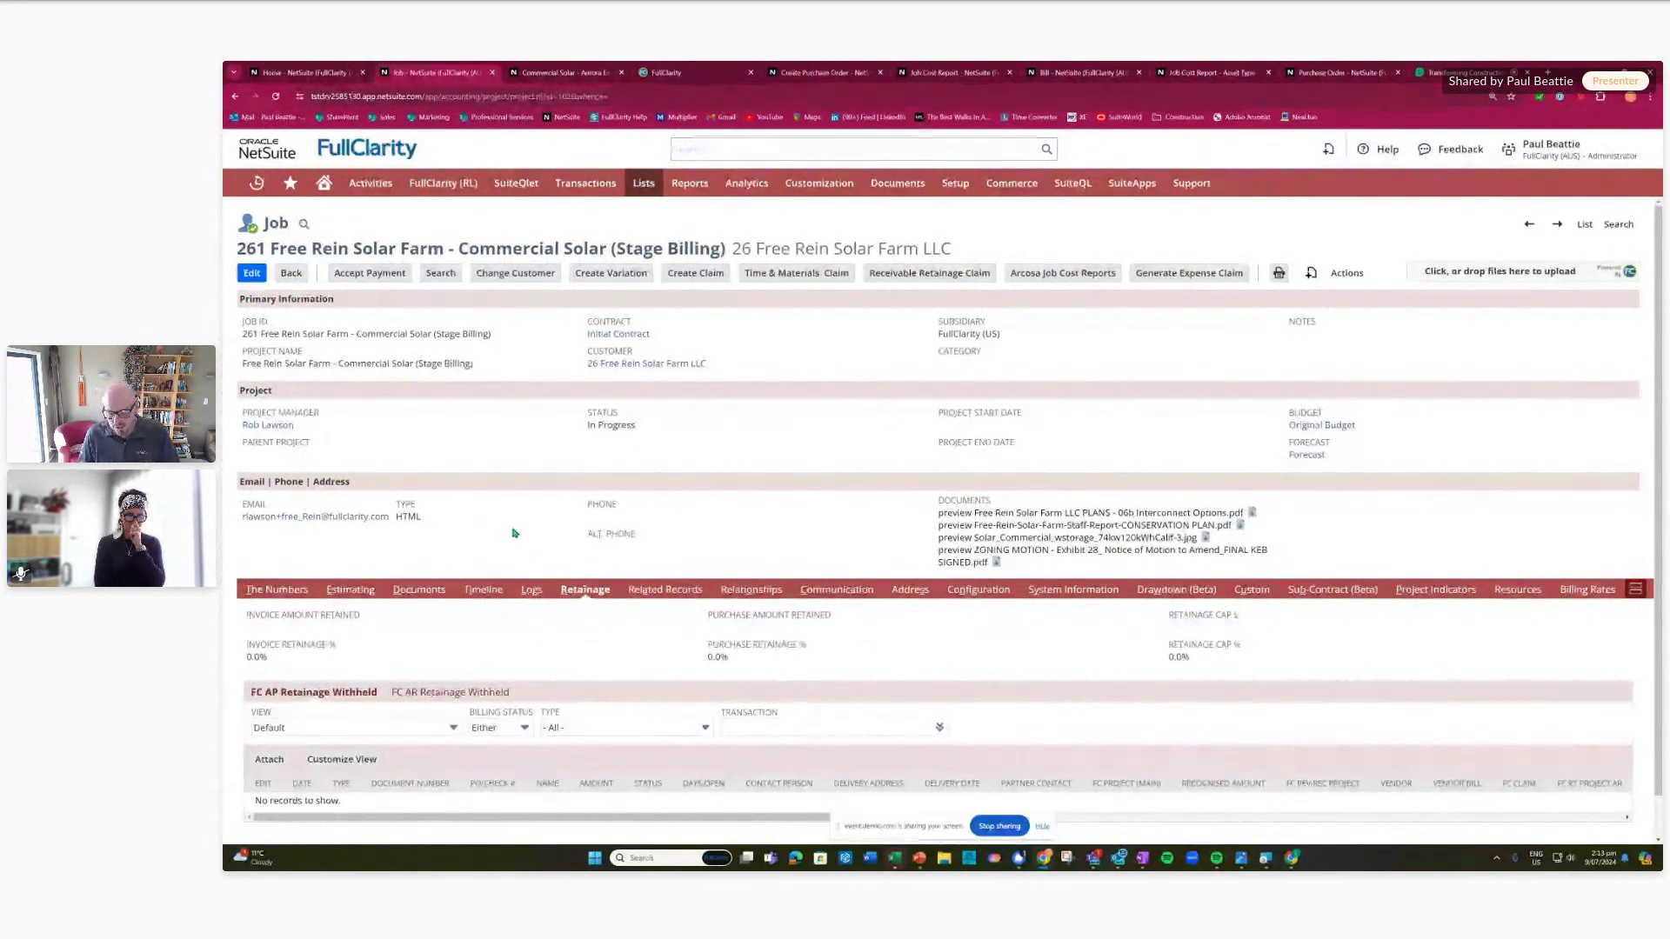
left_click(661, 590)
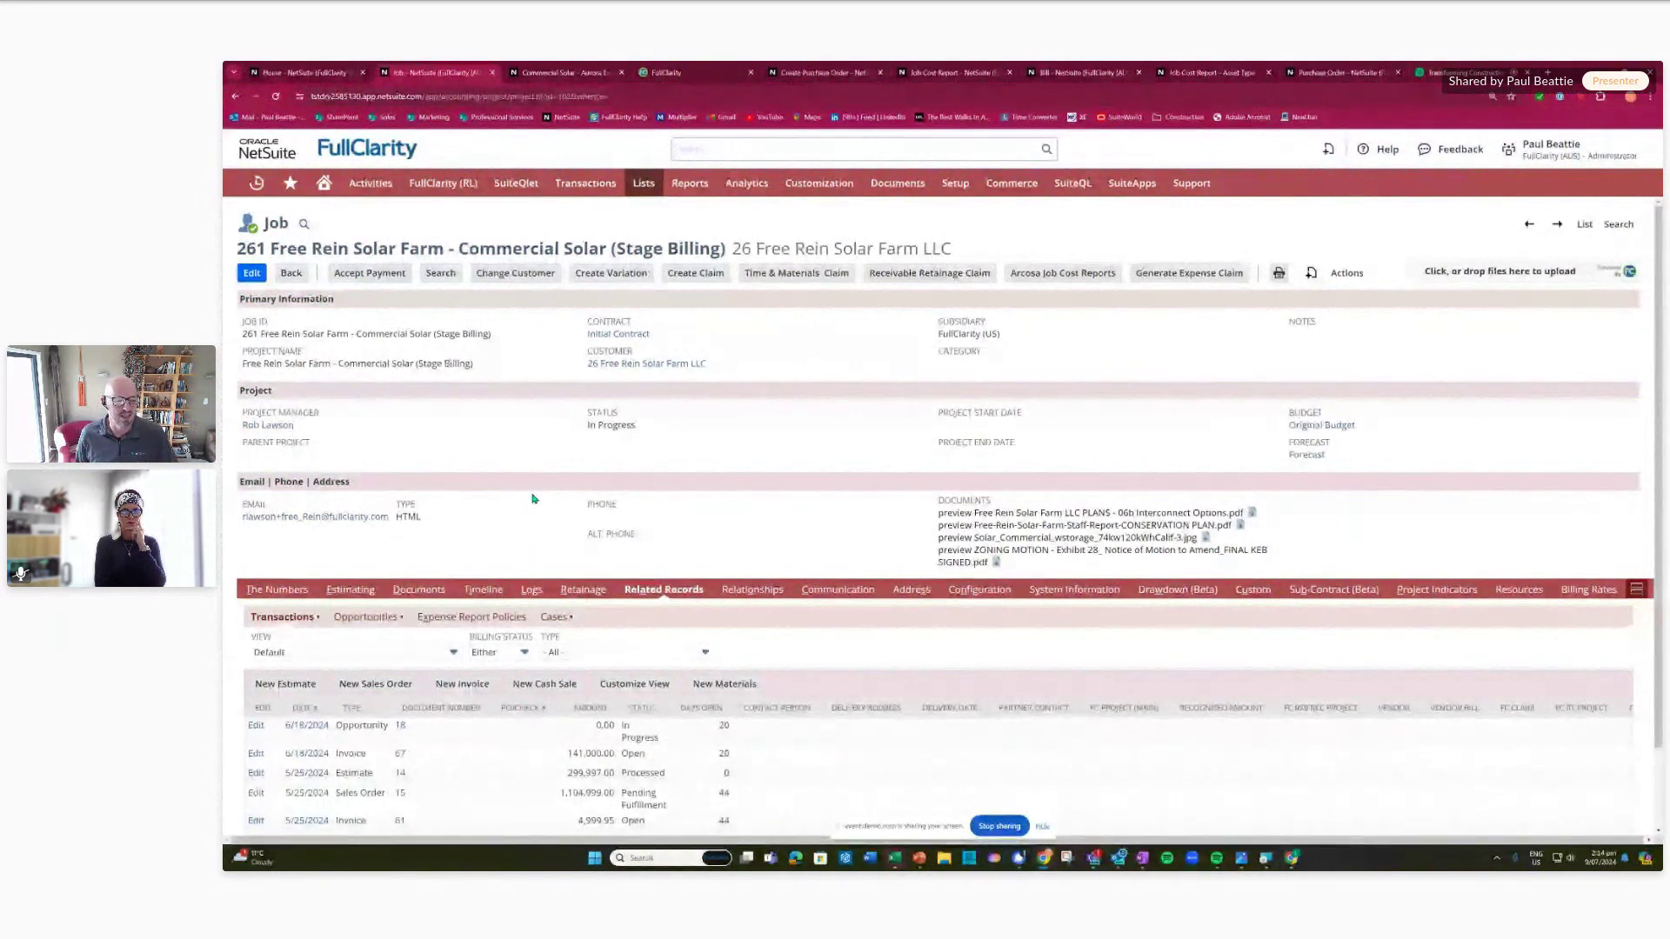
scroll(534, 498, "down", 1)
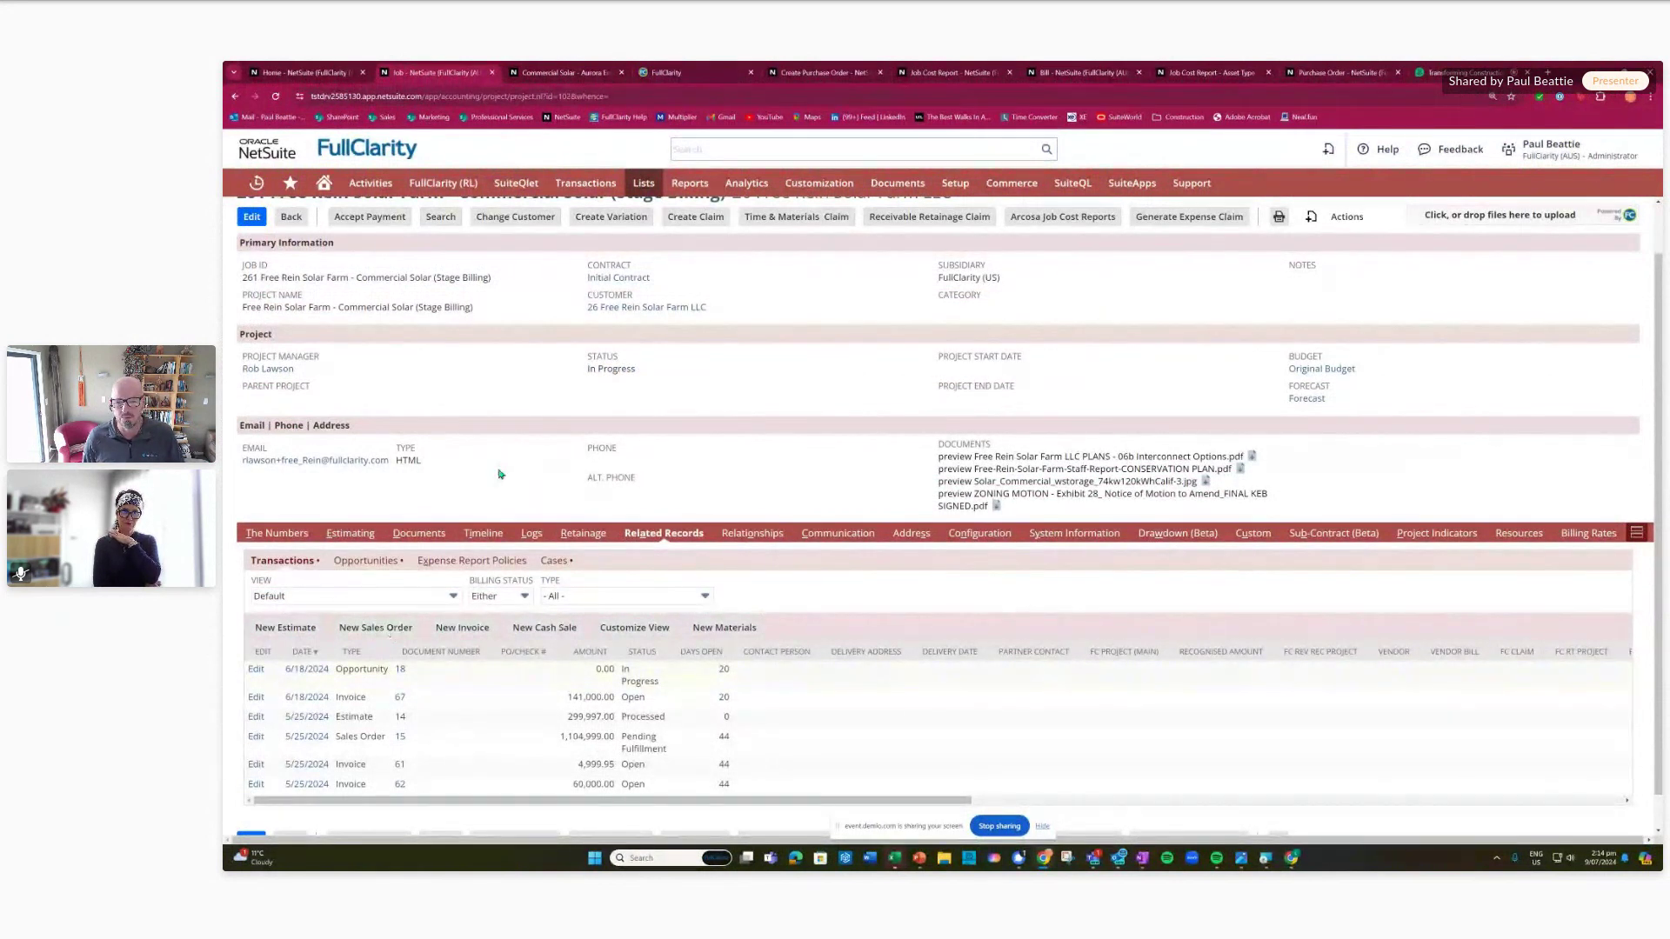
scroll(500, 474, "up", 1)
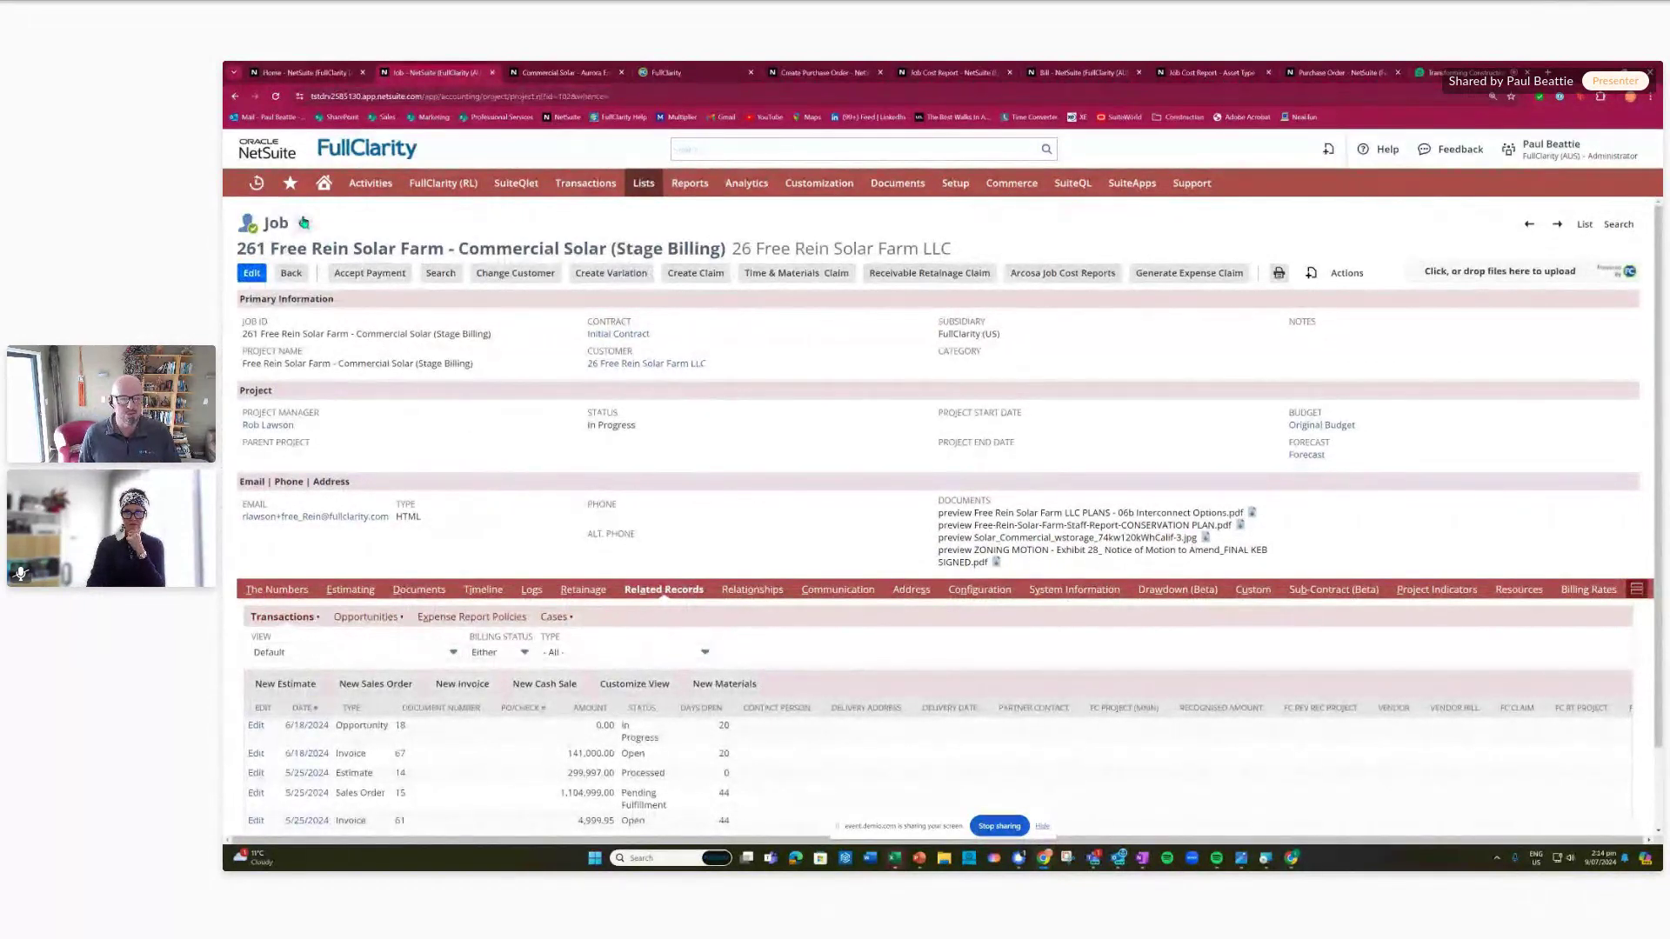
- Go to the home dashboard, look over its reminders and key performance indicators, and end the screen share
left_click(339, 227)
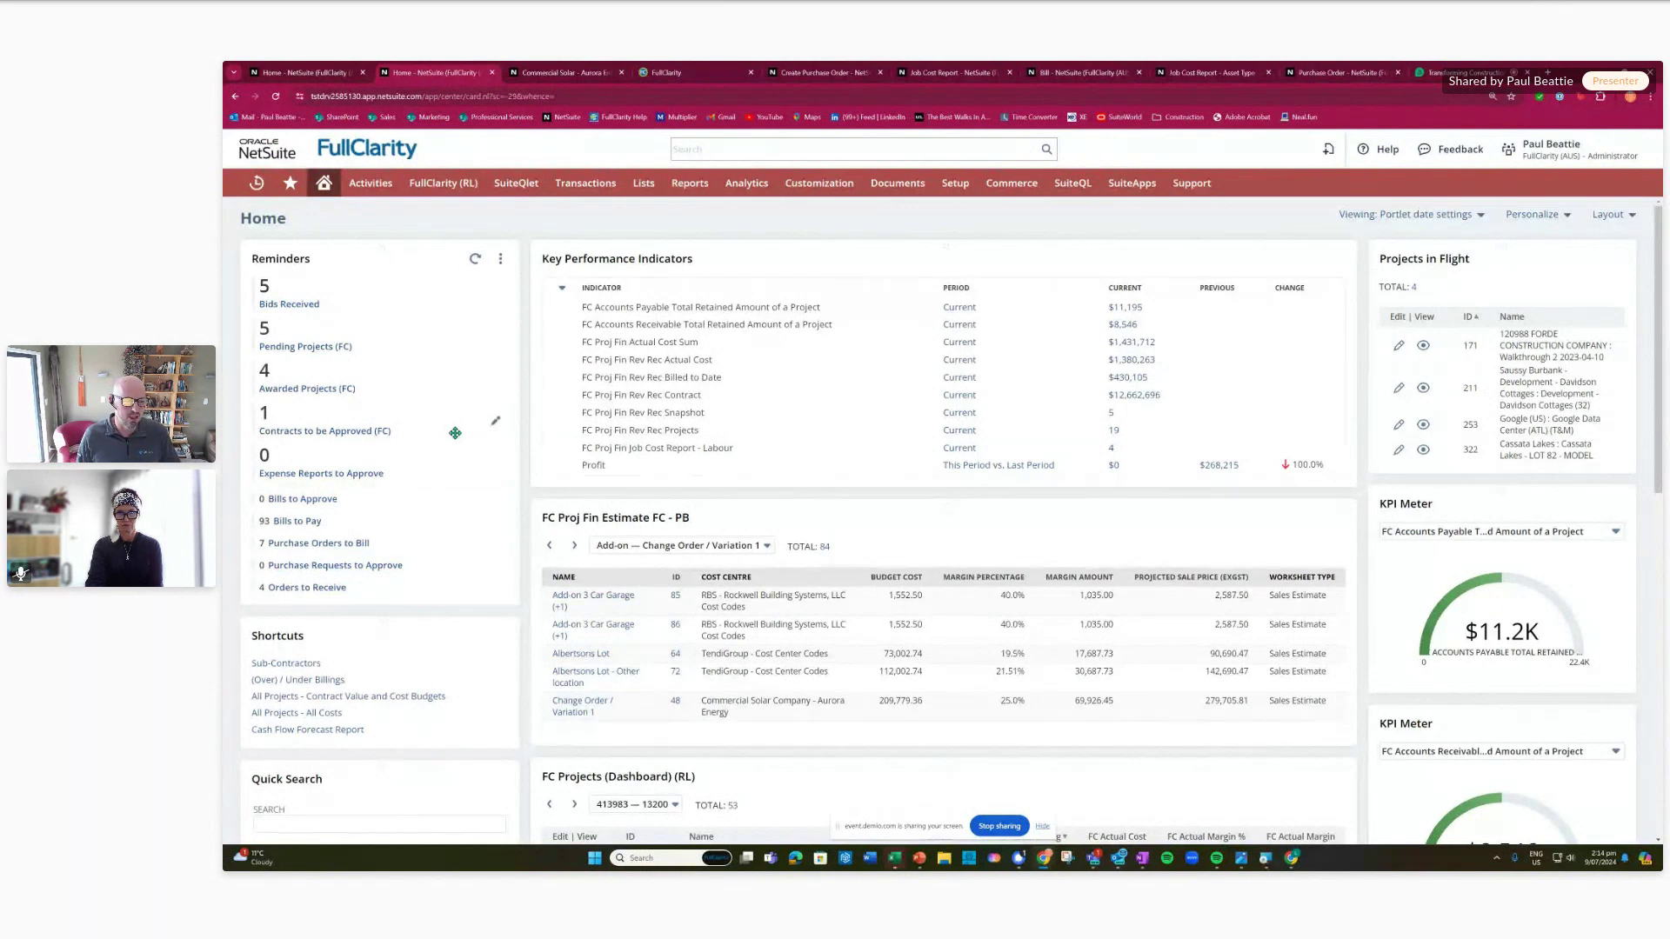
left_click(500, 259)
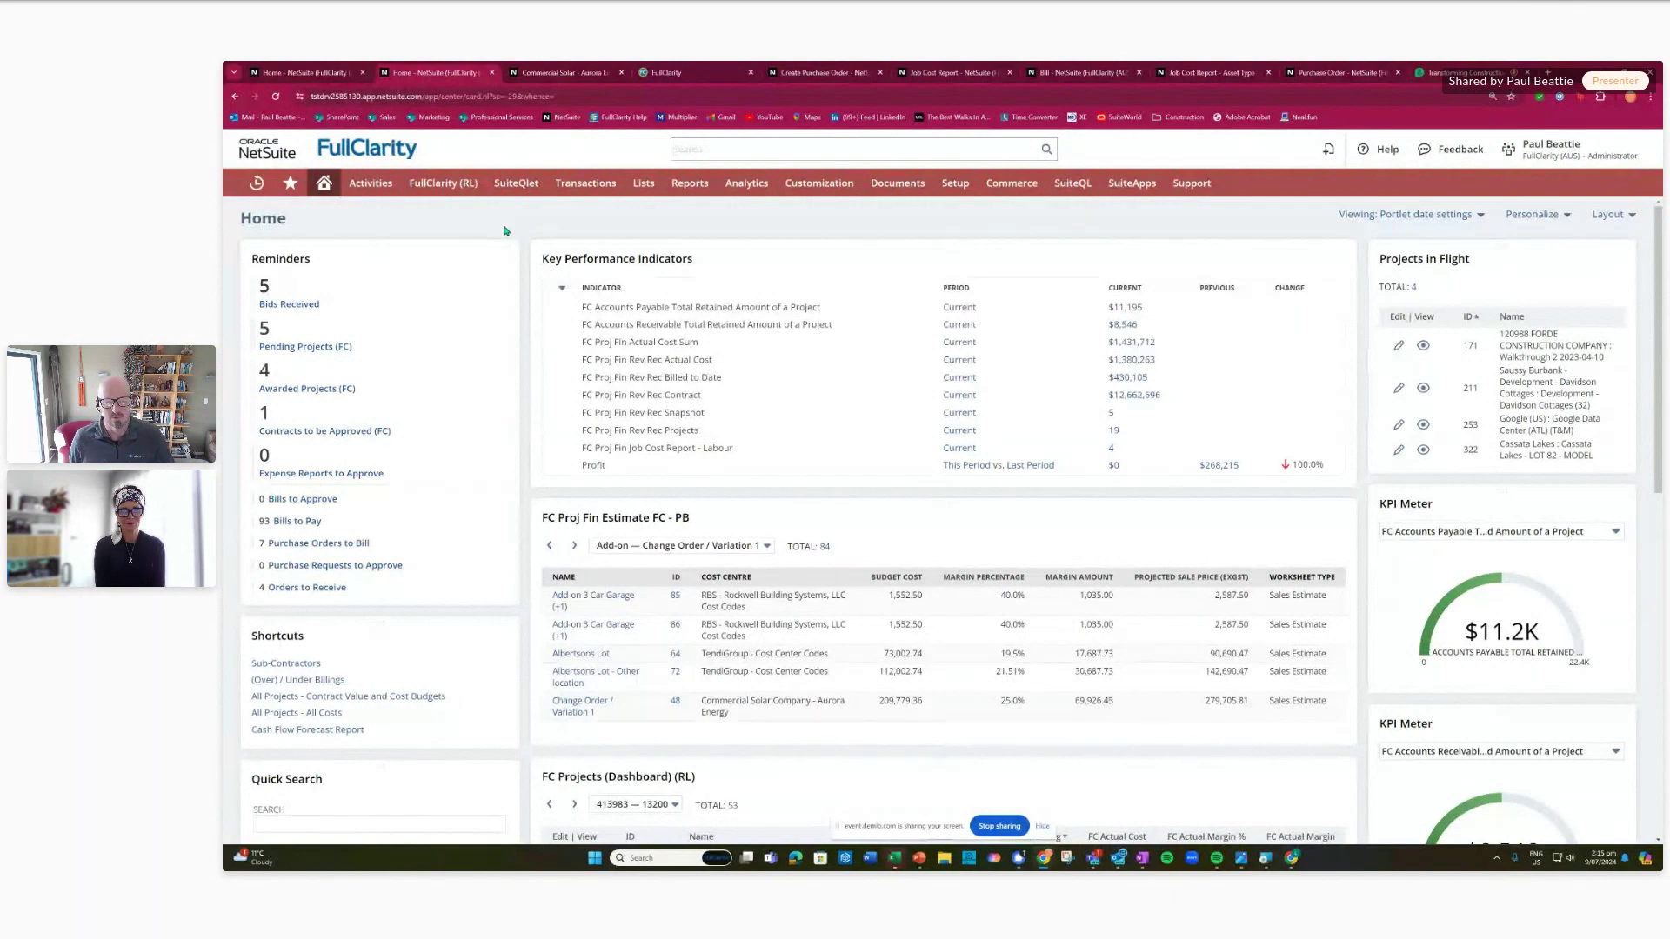
left_click(990, 829)
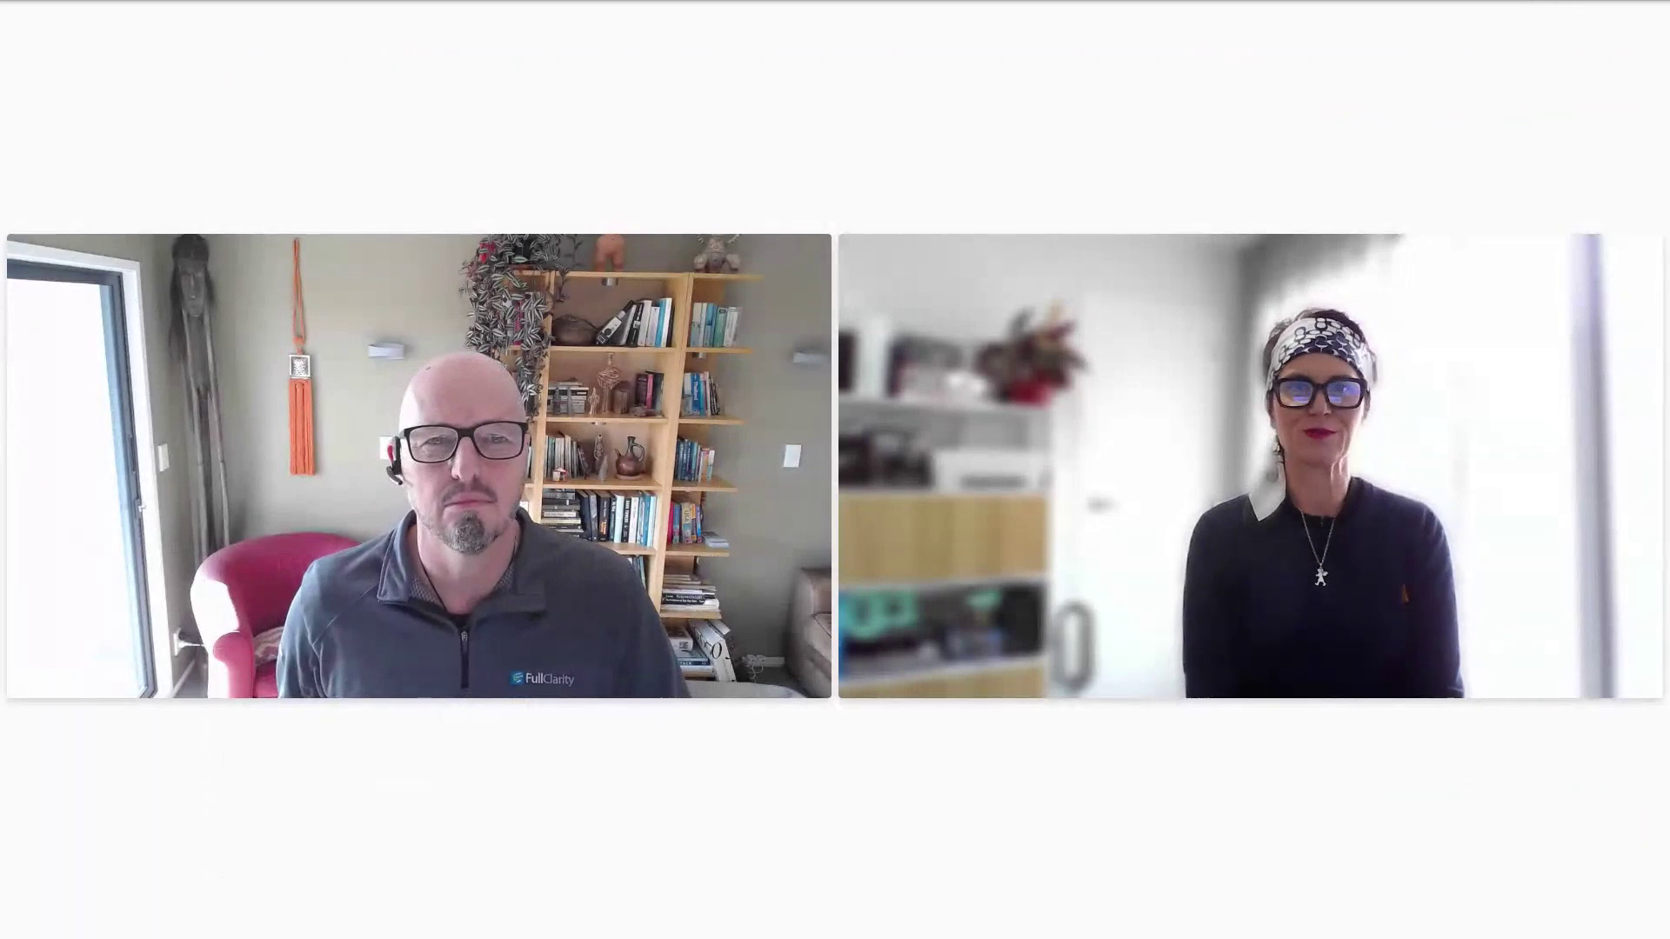